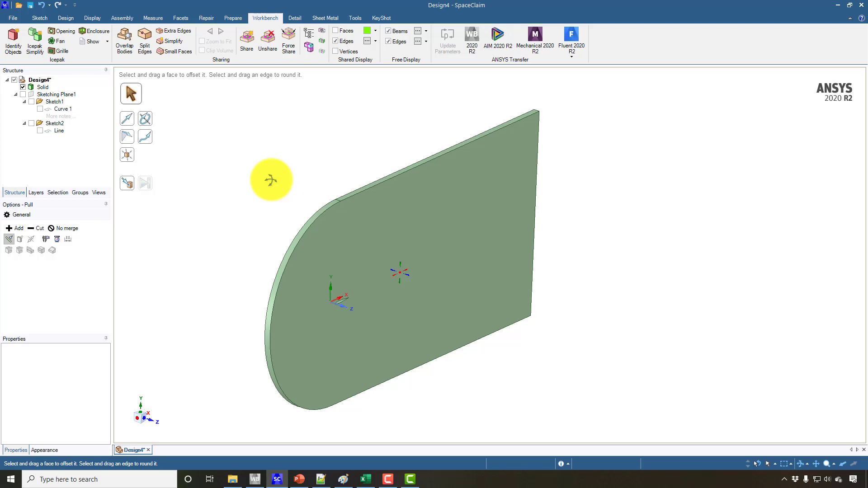
Step: Clear the current face selection and bring up the Groups panel for named selections
scroll(307, 210, "up", 5)
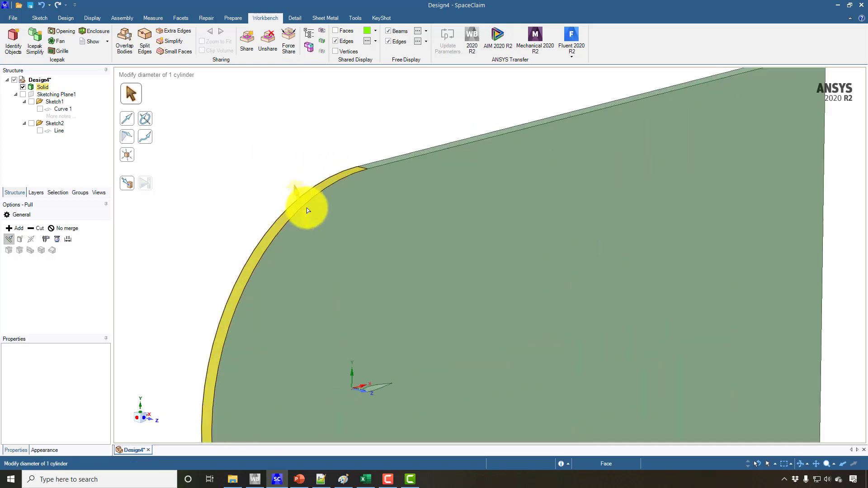
left_click(335, 236)
scroll(378, 248, "down", 5)
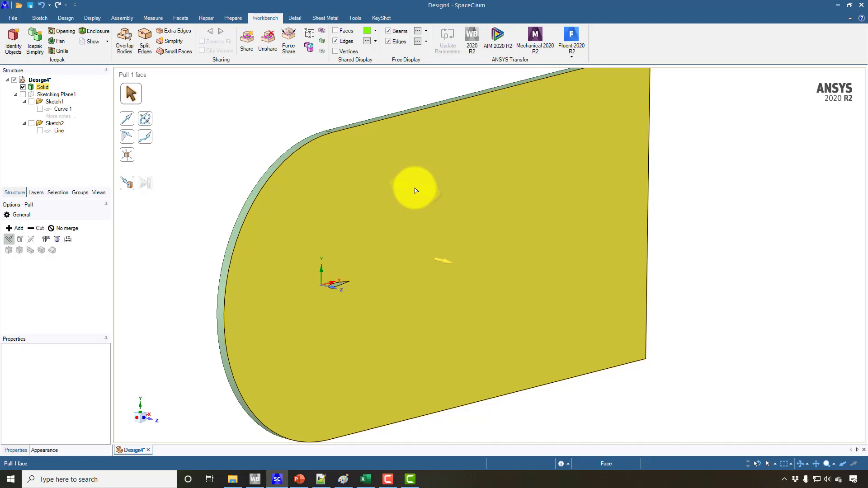
middle_click_drag(416, 190, 392, 194)
key("Escape")
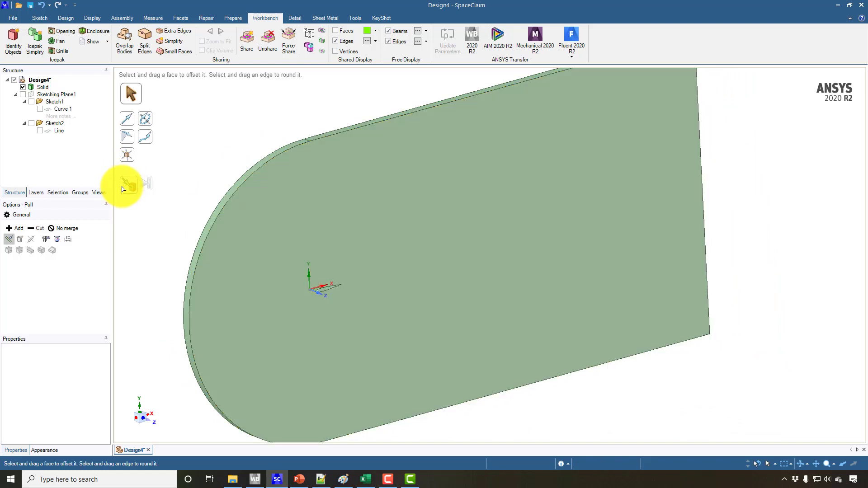
left_click(68, 192)
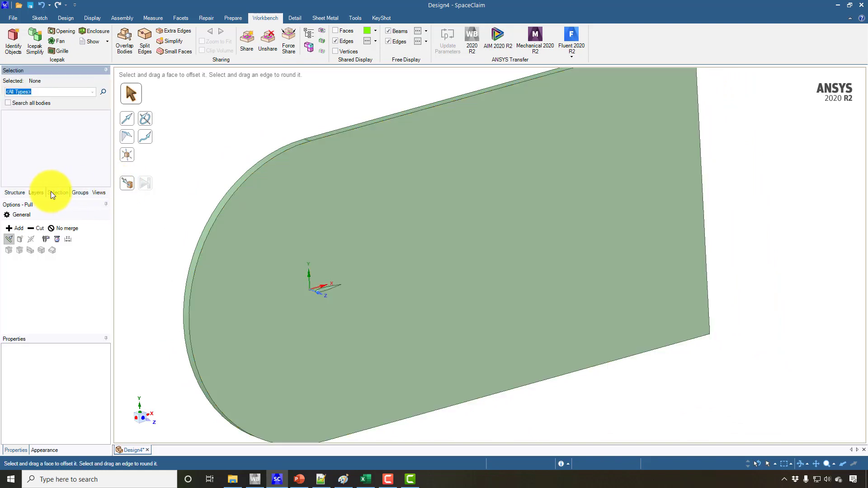
left_click(79, 192)
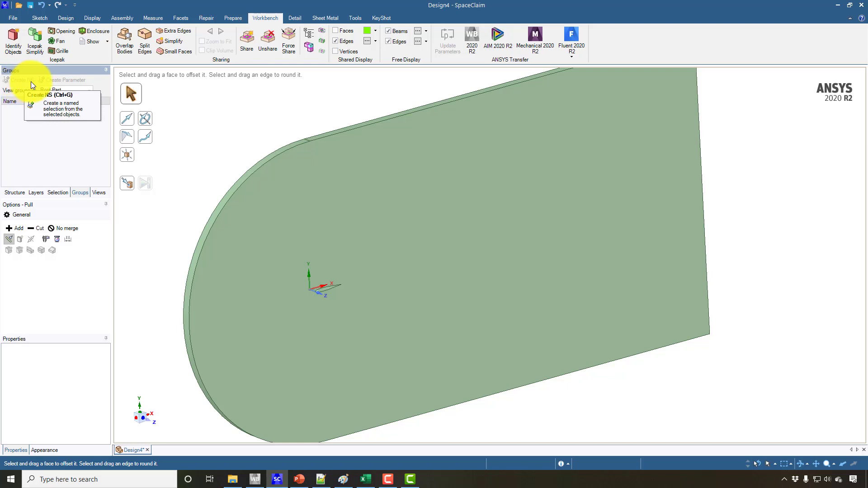
Step: Select the three curved edge faces and create a named selection named Inlet from them
left_click(228, 213)
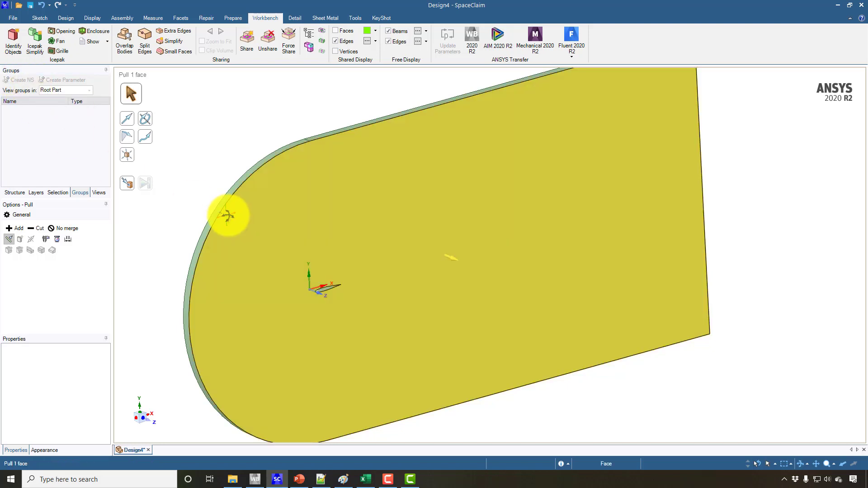
left_click(216, 216)
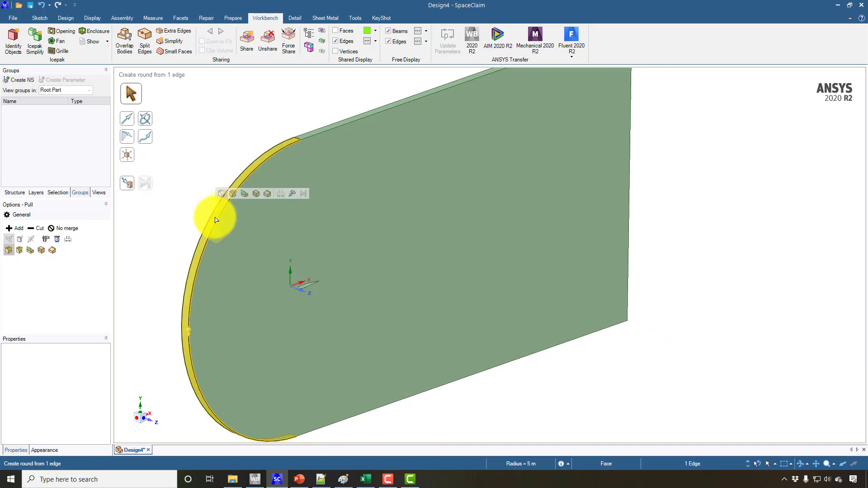
left_click(310, 132, "ctrl")
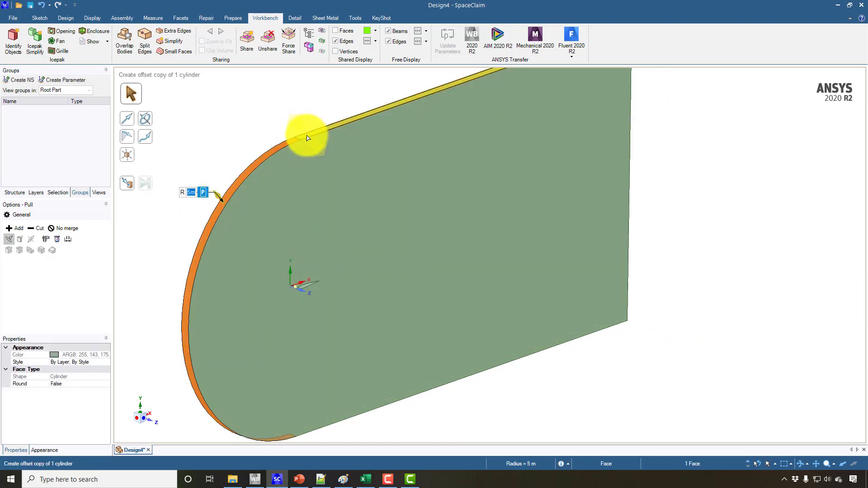
middle_click_drag(286, 228, 298, 309)
left_click(299, 307, "ctrl")
mouse_move(266, 279)
middle_mouse_down()
mouse_move(272, 256)
mouse_move(280, 272)
middle_mouse_up()
right_click(69, 134)
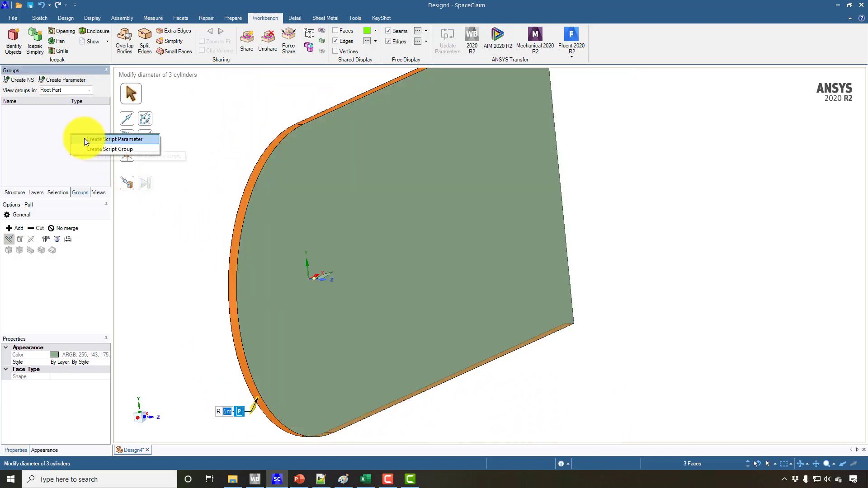
left_click(15, 80)
left_click(15, 80)
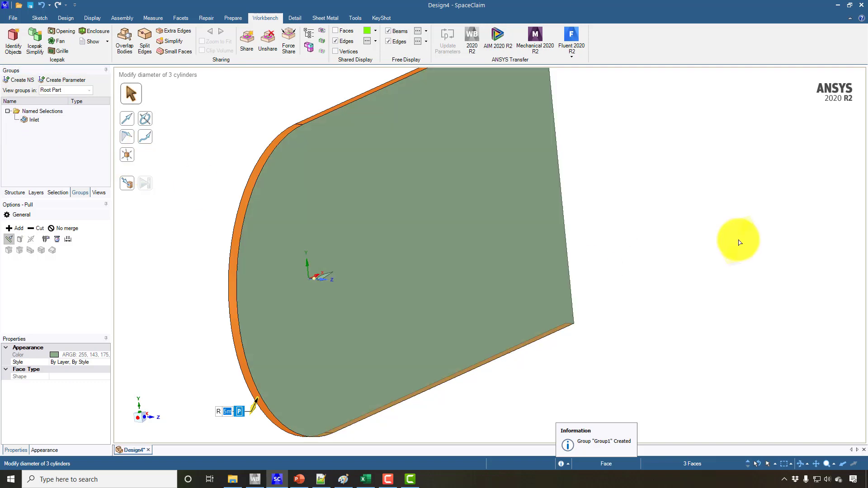
mouse_move(699, 271)
middle_mouse_down()
mouse_move(619, 235)
mouse_move(499, 252)
mouse_move(535, 273)
mouse_move(484, 339)
mouse_move(526, 323)
middle_mouse_up()
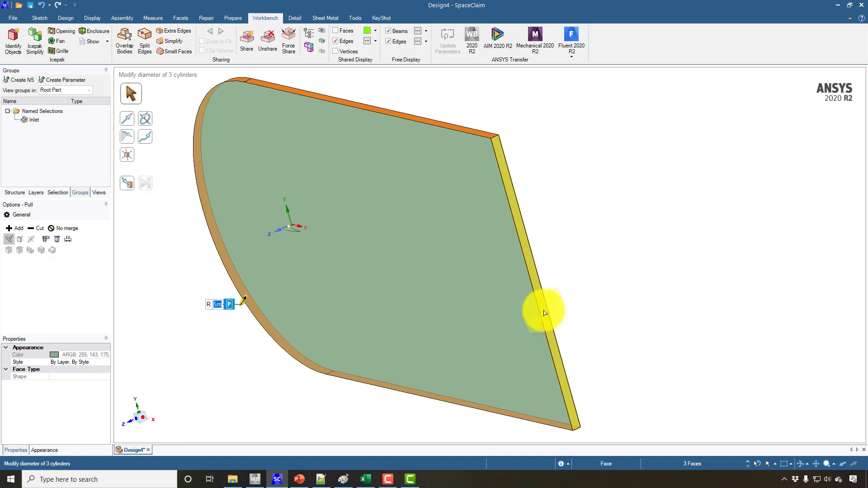
Step: Make the thin straight end face a named selection called 'Outlet'
left_click(544, 313)
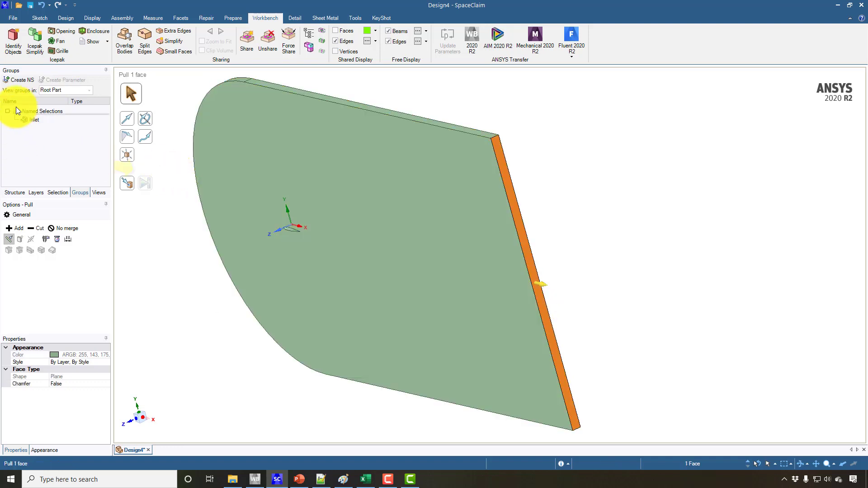
left_click(18, 80)
type("Outlet")
key("Return")
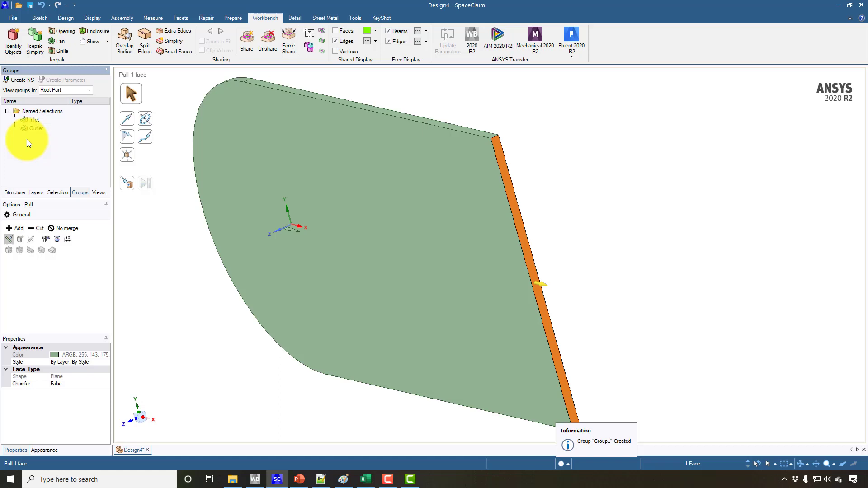
middle_click_drag(238, 176, 348, 195)
left_click(336, 218)
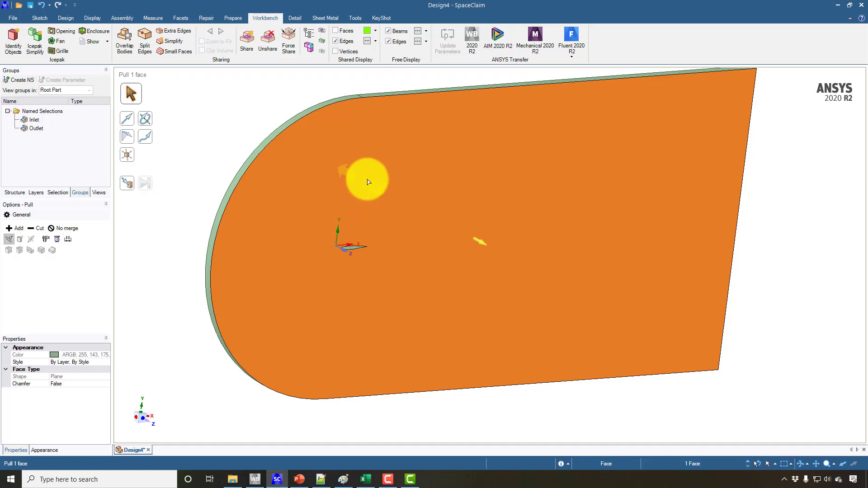
Step: Make the front flat face a named selection called 'Sym1'
middle_click_drag(364, 181, 376, 203, "shift")
right_click(372, 202)
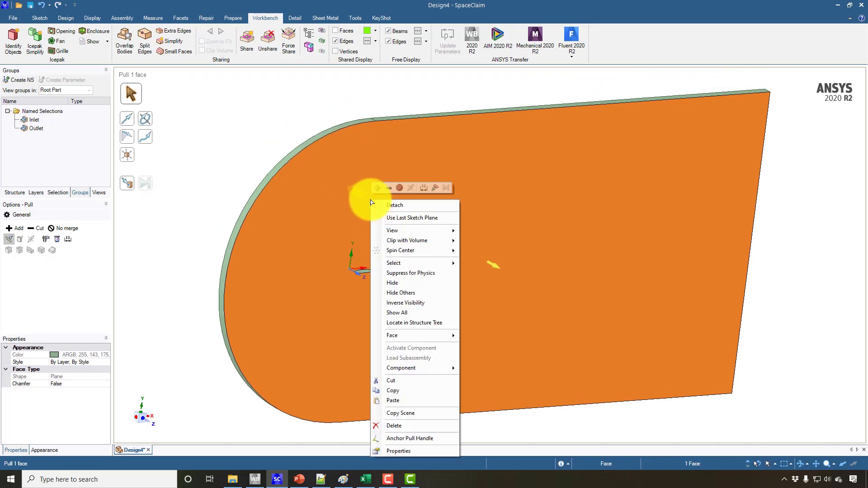
left_click(20, 78)
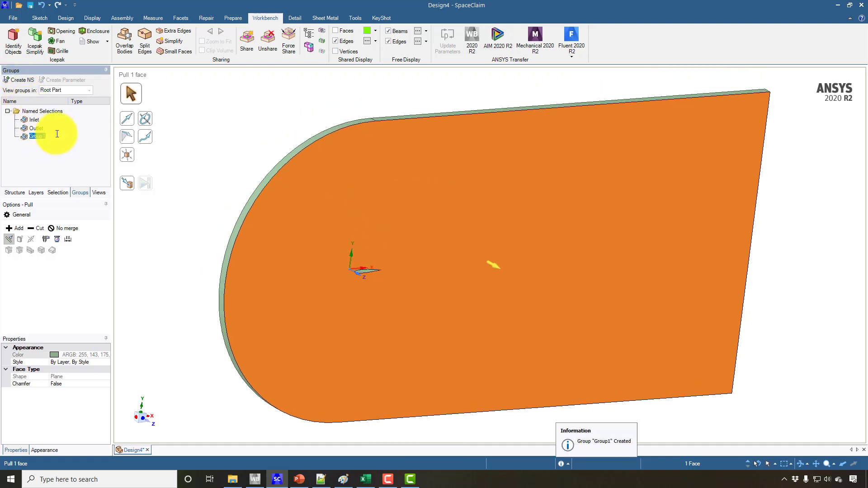
type("Sym")
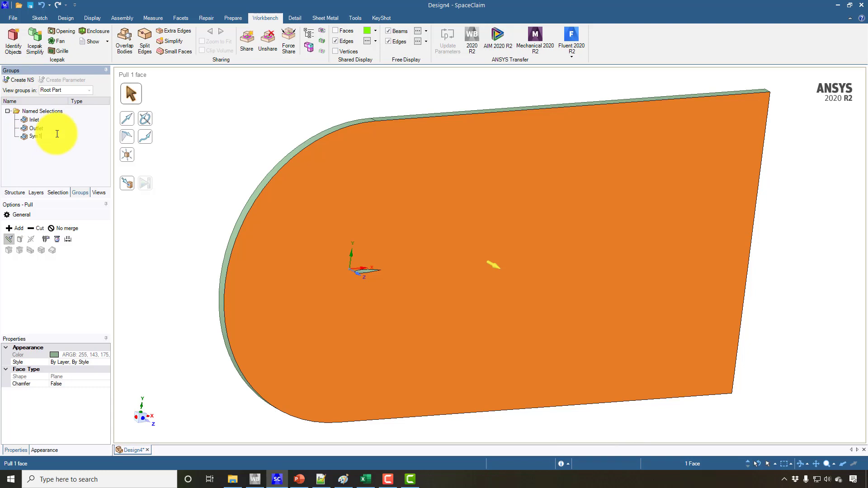
type("1")
key("Return")
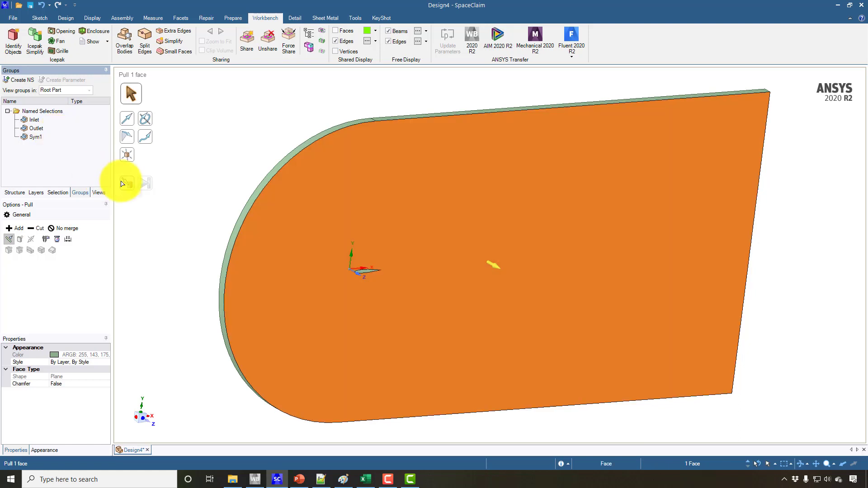
Step: Rotate to the opposite flat face and make it a named selection called 'Sym2'
middle_click_drag(175, 195, 507, 201)
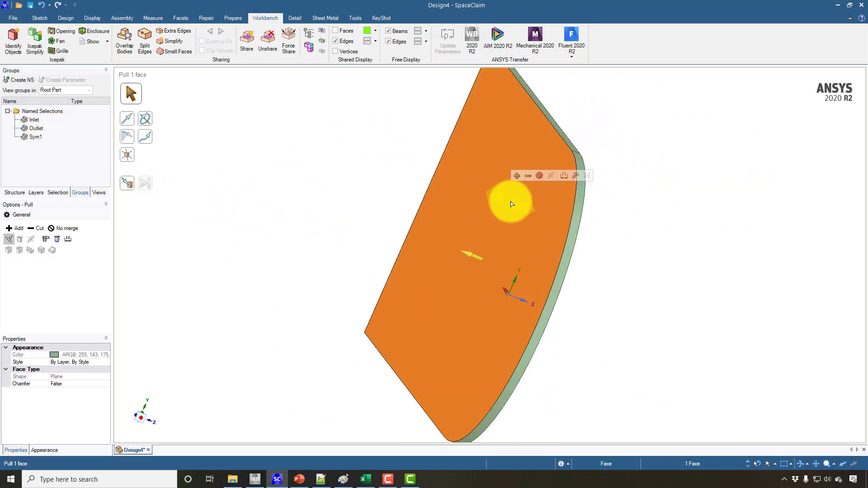
left_click(68, 18)
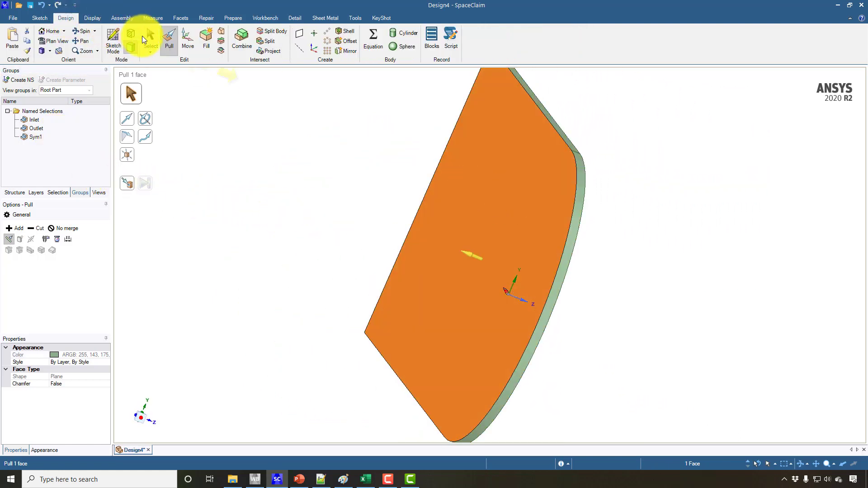
key("s")
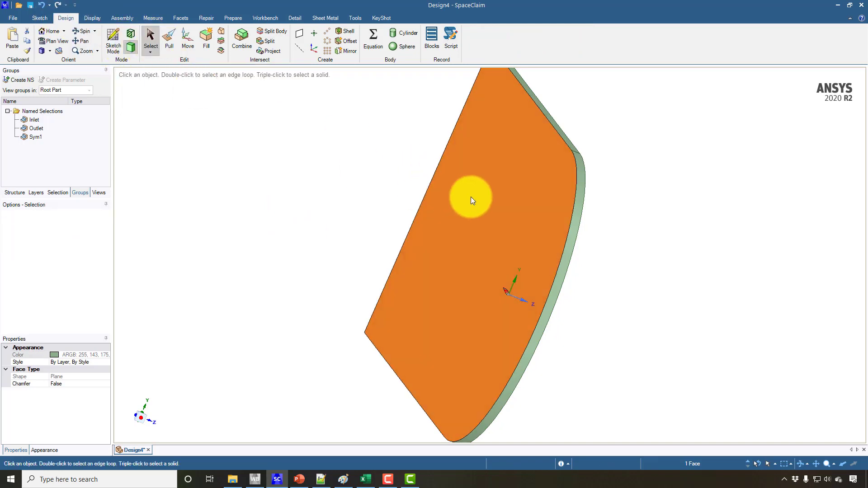
left_click(15, 81)
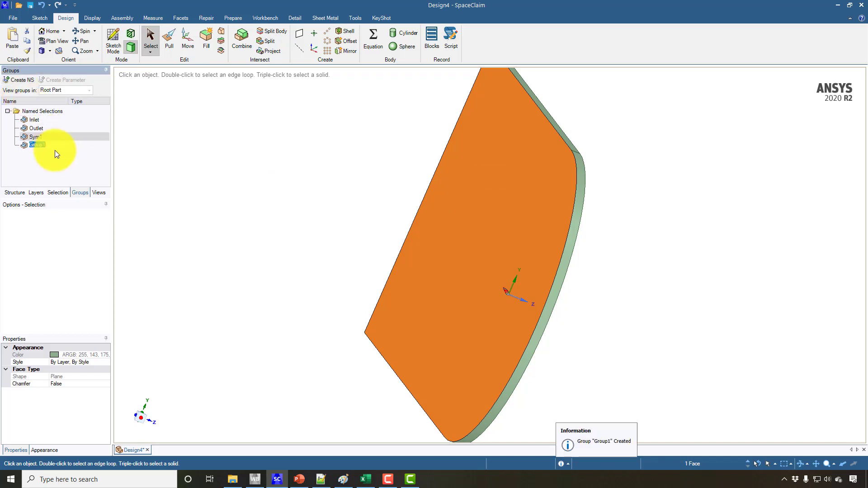
type("sym")
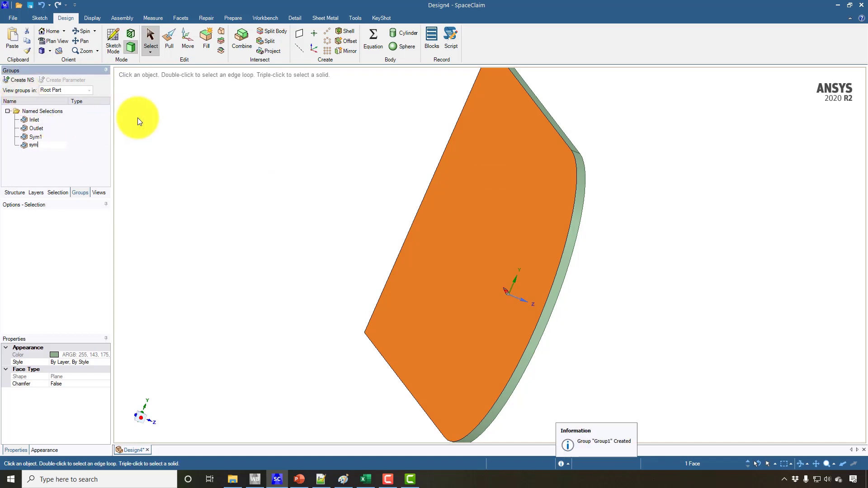
key("BackSpace")
key("BackSpace")
type("Sym2")
key("Return")
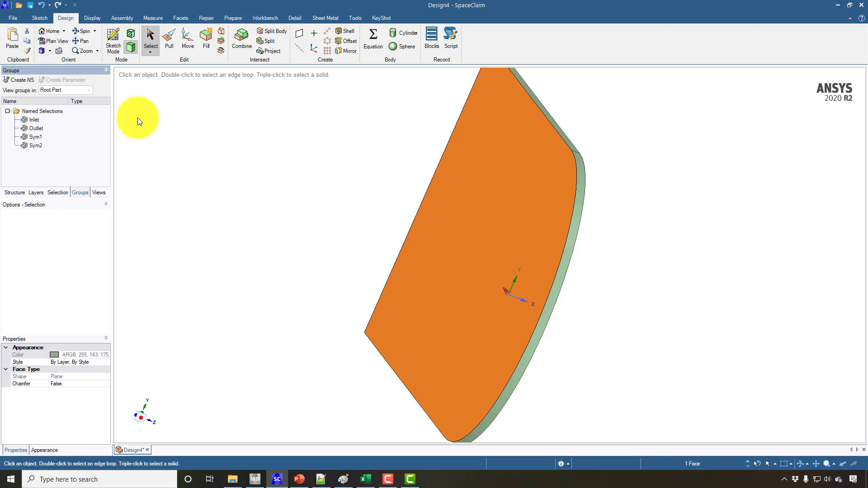
middle_click_drag(351, 190, 265, 186)
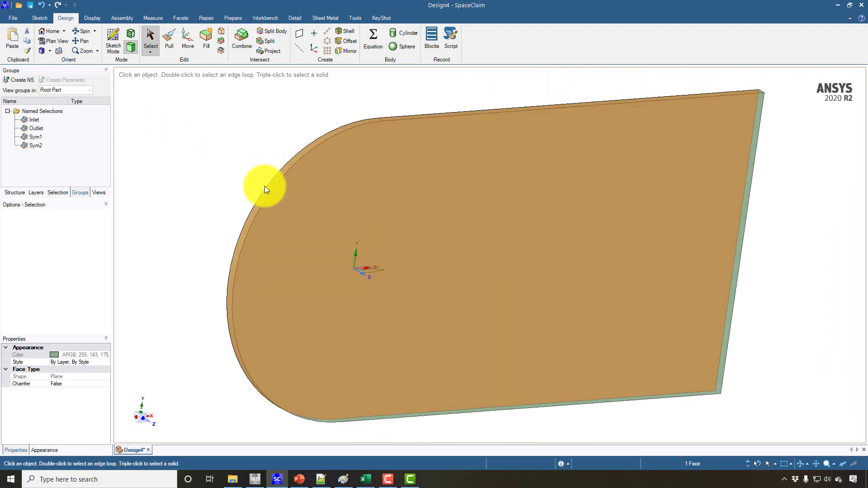
Step: Make the airfoil's inner surface a named selection 'Airfoil', then zoom out to the full domain
scroll(351, 227, "up", 6)
middle_click_drag(352, 227, 281, 201, "ctrl")
middle_click_drag(406, 295, 365, 226, "shift")
middle_click_drag(366, 226, 326, 239)
scroll(364, 242, "up", 2)
scroll(364, 242, "up", 2)
left_click(350, 231)
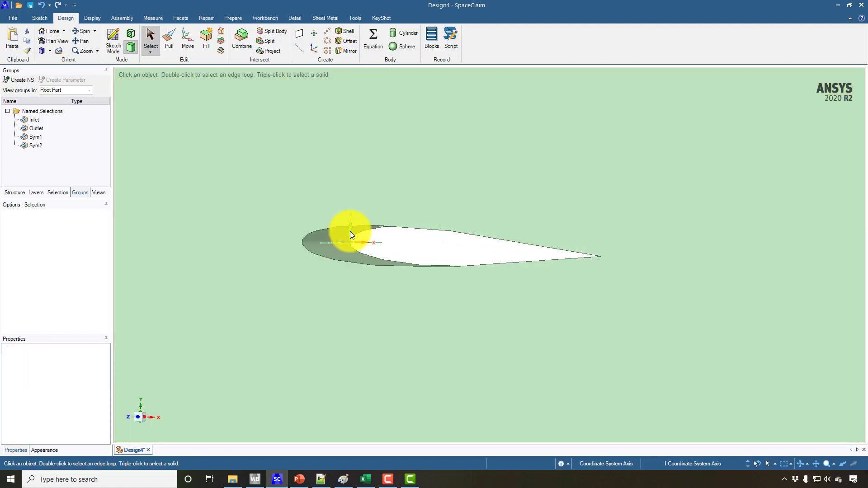
left_click(343, 239)
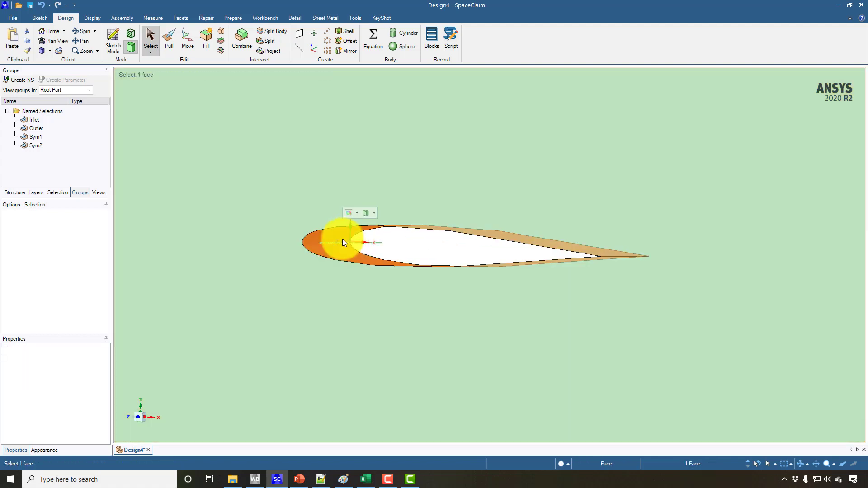
left_click(20, 80)
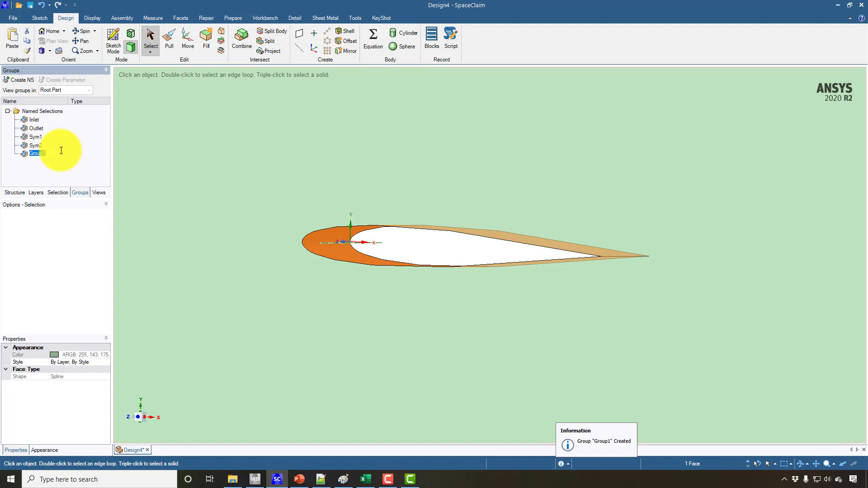
type("Airfoil")
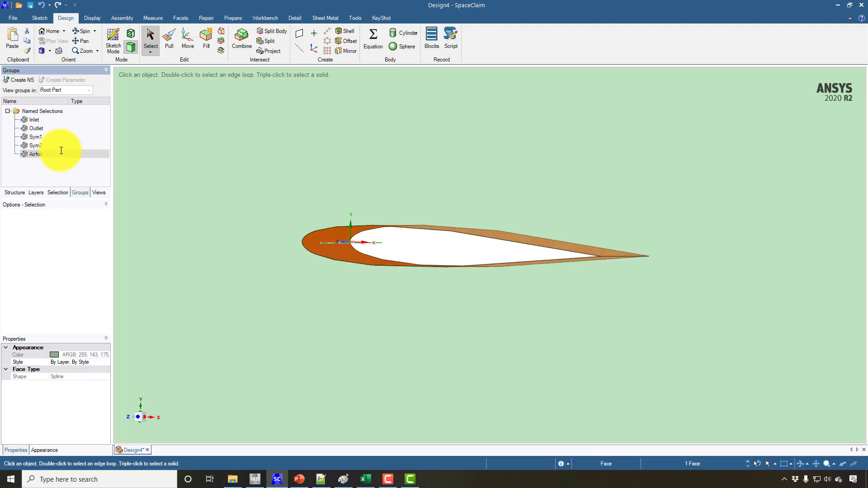
scroll(223, 202, "down", 10)
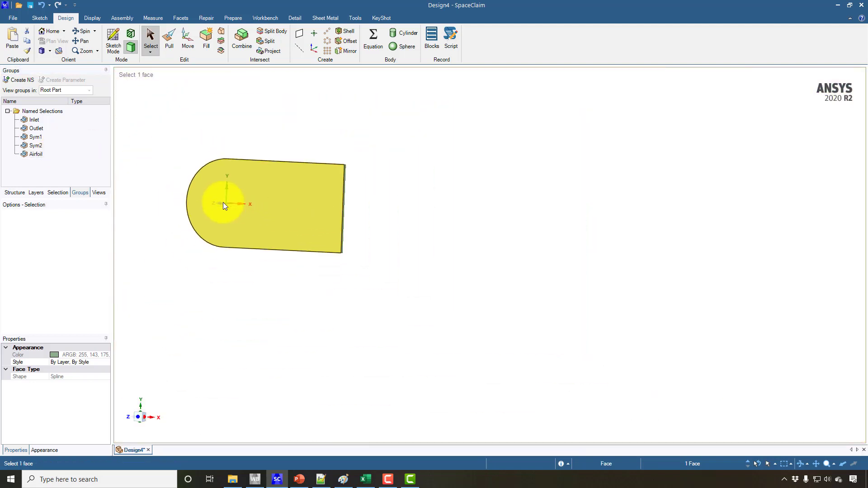
Step: Save the D-shaped domain design as 3D_NACA0012 on drive F:
middle_click_drag(288, 205, 230, 224)
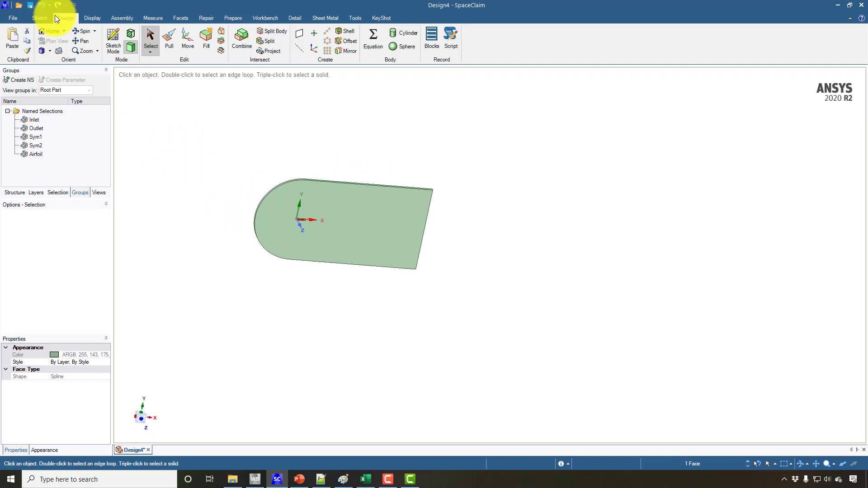
left_click(28, 7)
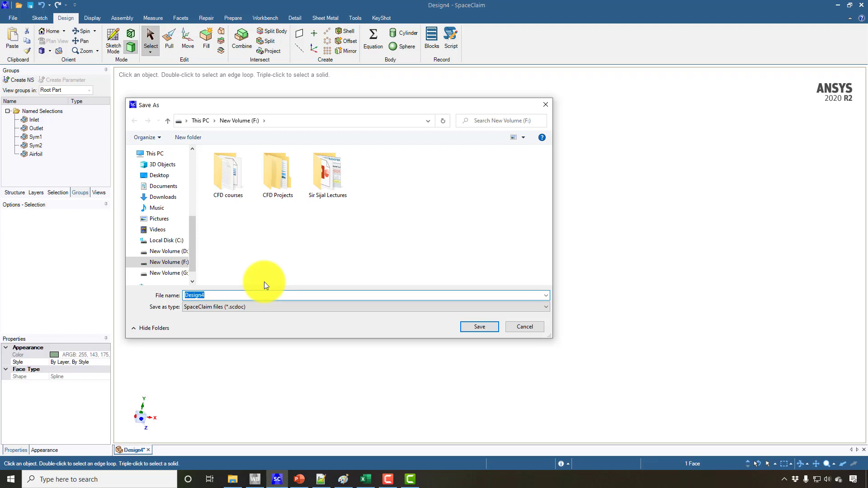
type("3D_NACA0012")
key("Return")
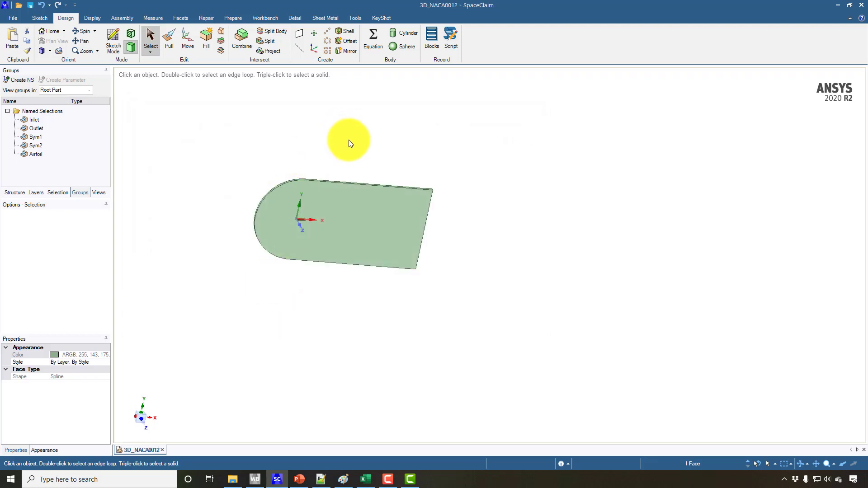
left_click(276, 19)
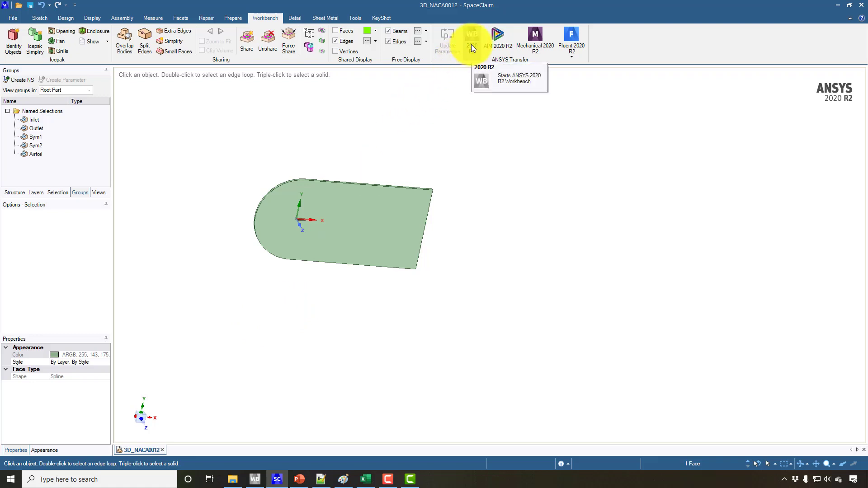
left_click(78, 478)
Step: Launch ICEM CFD 2020 R2 and copy the F:\ folder path from File Explorer
type("icem")
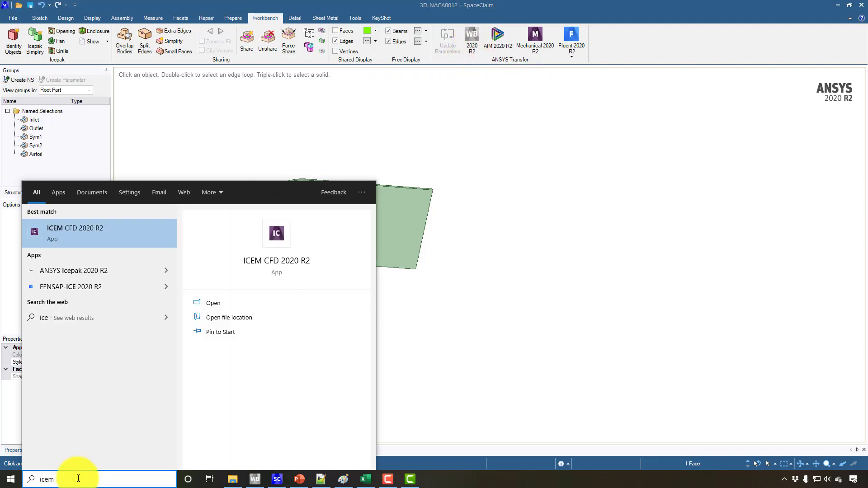
key("Return")
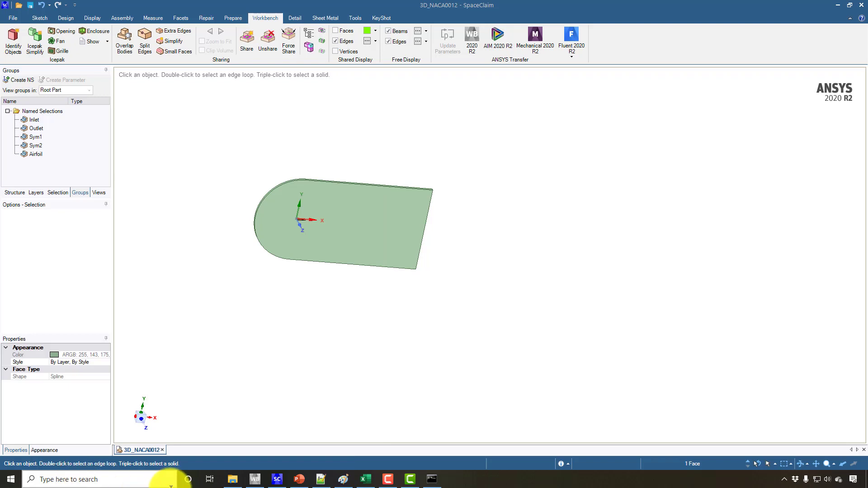
left_click(232, 480)
left_click(513, 170)
right_click(514, 170)
left_click(538, 199)
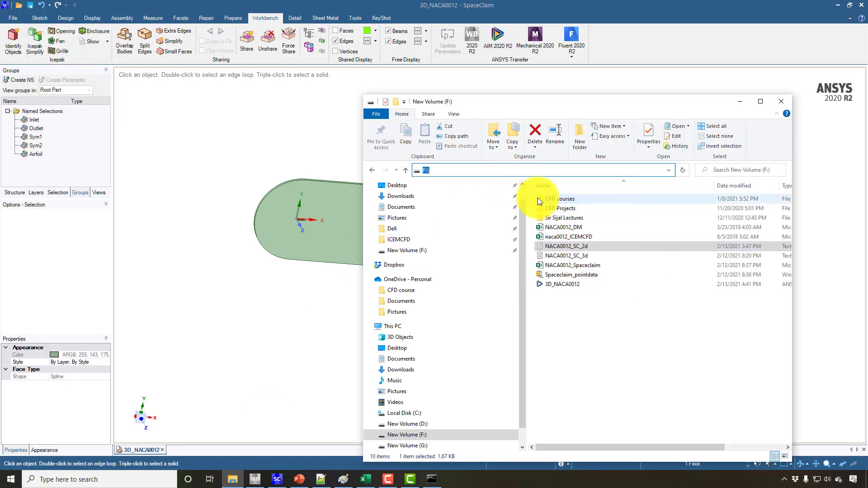
left_click(739, 101)
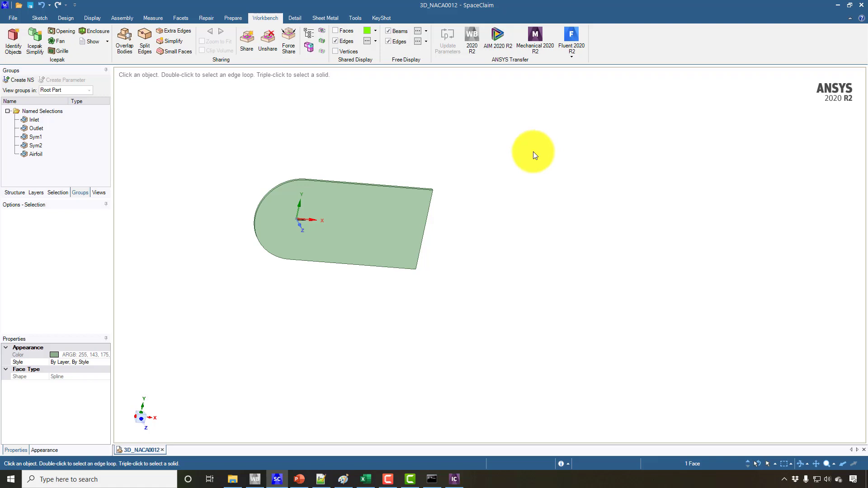
Step: Change the ICEM CFD working directory to drive F:
left_click(454, 479)
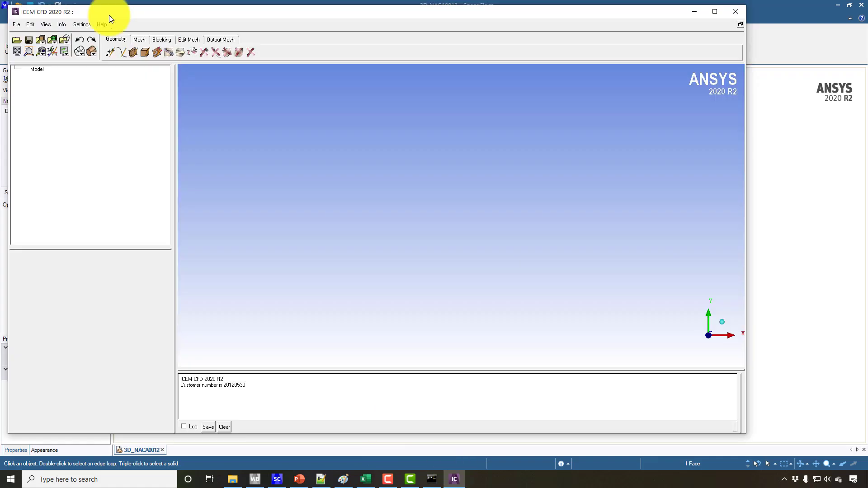
left_click_drag(80, 14, 120, 16)
left_click(57, 26)
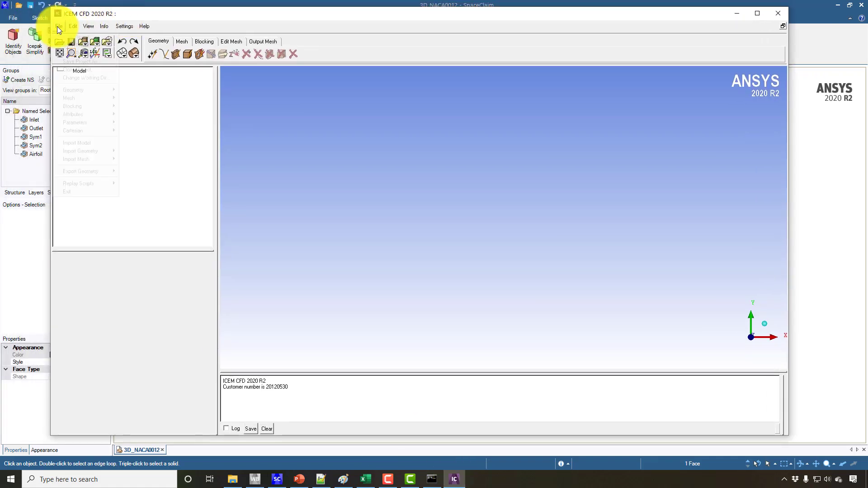
left_click(69, 76)
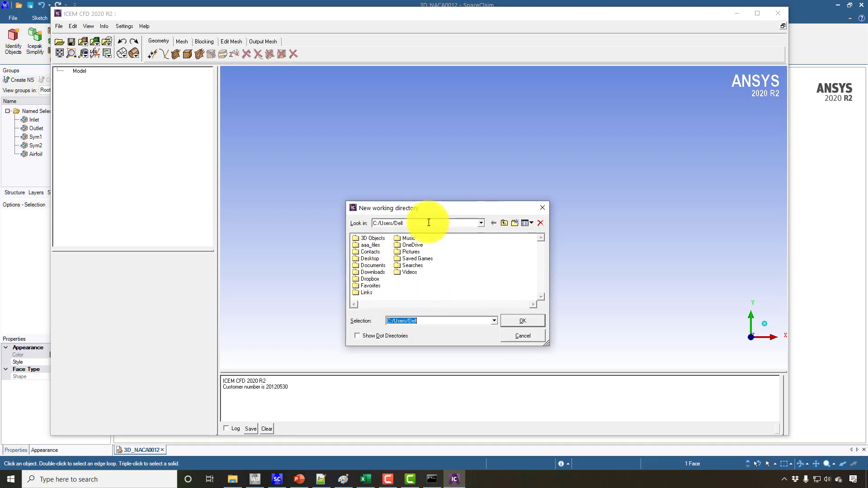
left_click_drag(410, 223, 346, 224)
type("F:")
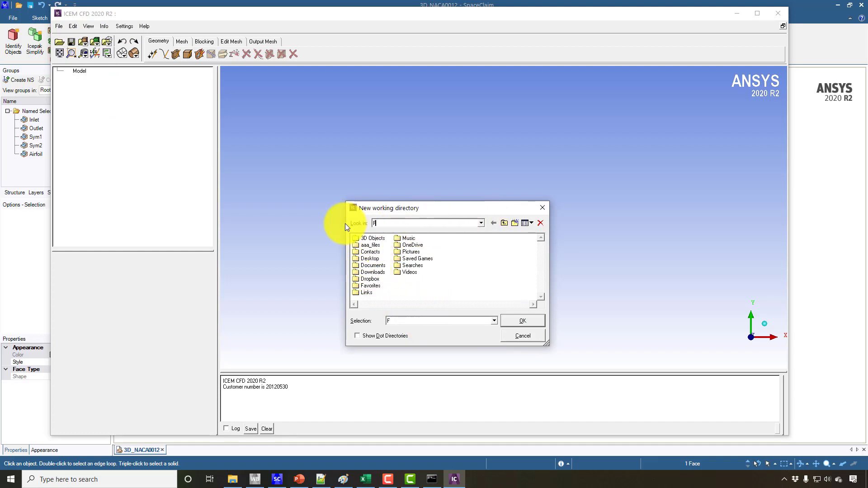
key("Return")
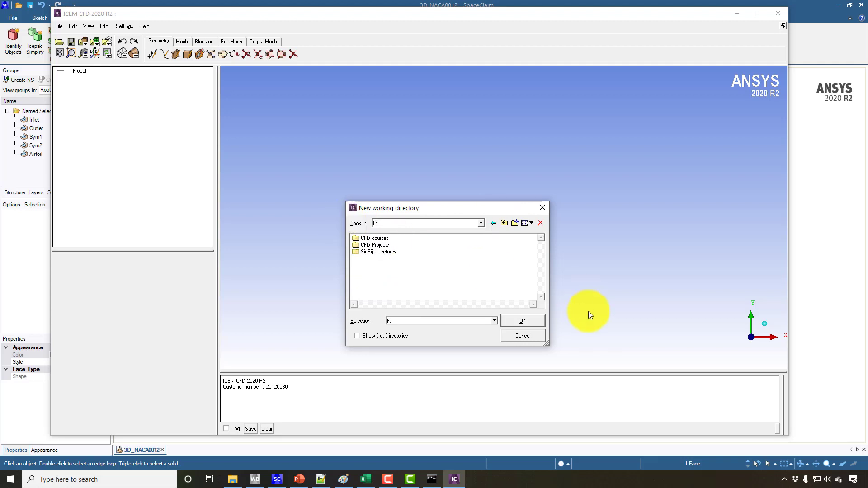
left_click(529, 320)
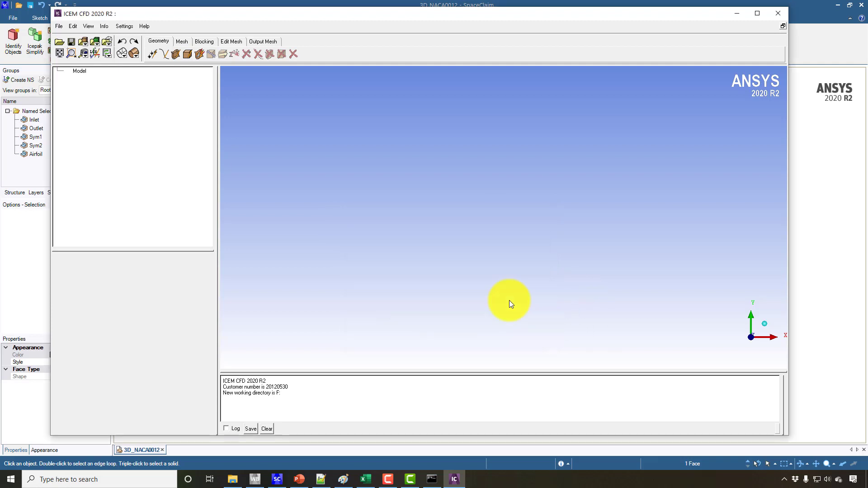
left_click(57, 28)
Step: Import 3D_NACA0012.scdoc from drive F: into ICEM CFD as an ANSYS file, then return to SpaceClaim
mouse_move(71, 91)
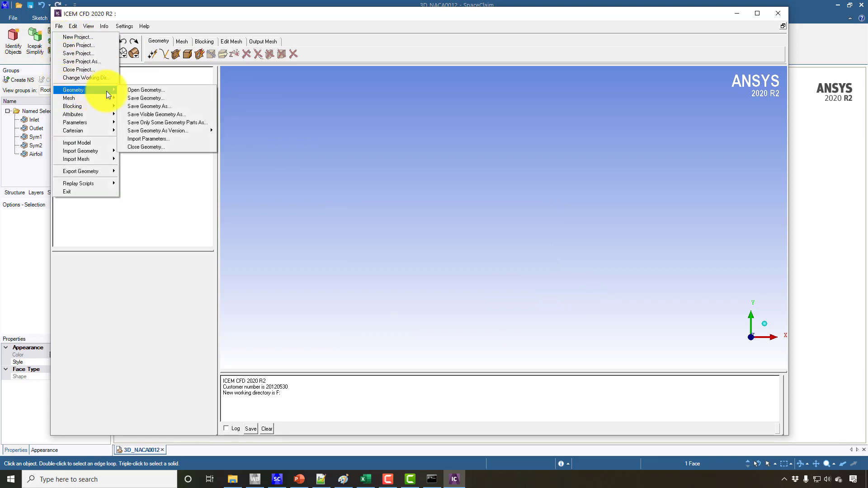
left_click(99, 143)
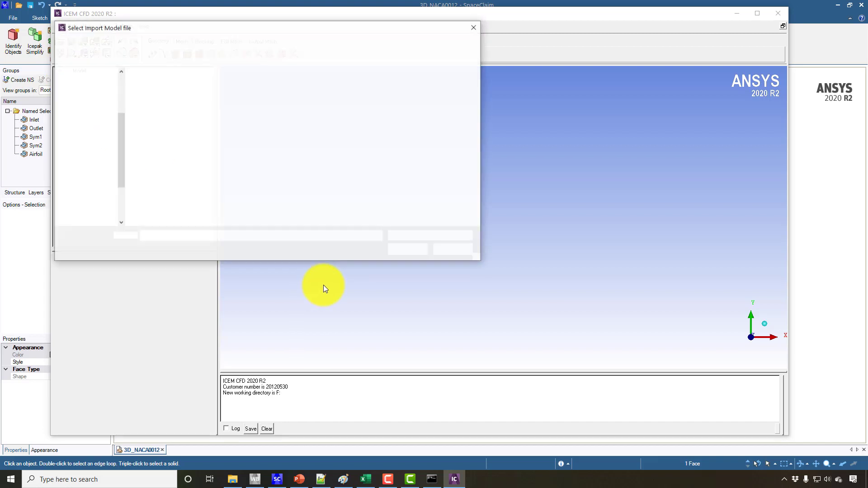
left_click(463, 236)
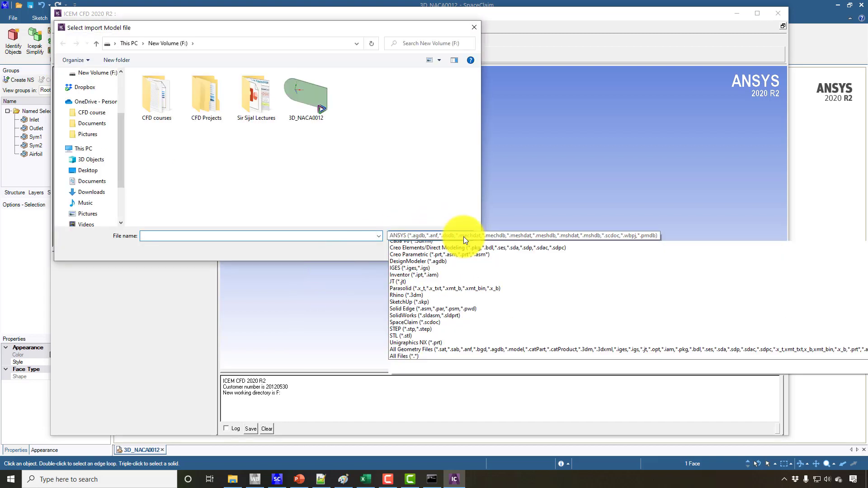
left_click(462, 237)
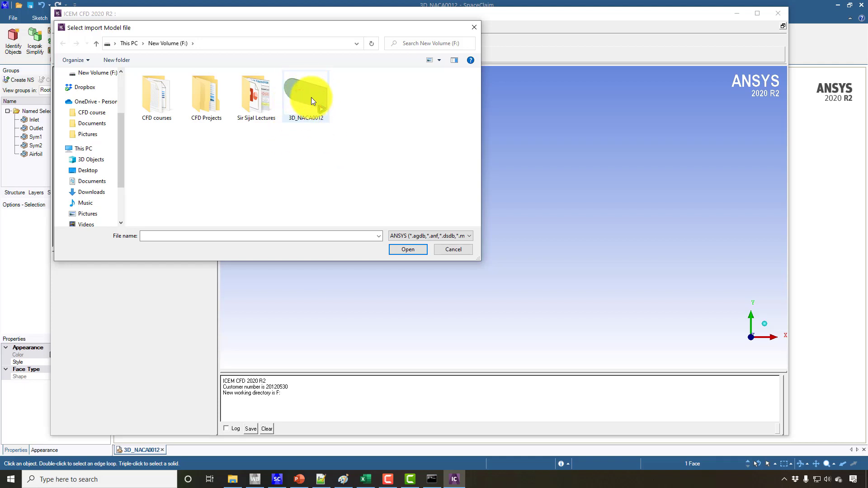
double_click(299, 95)
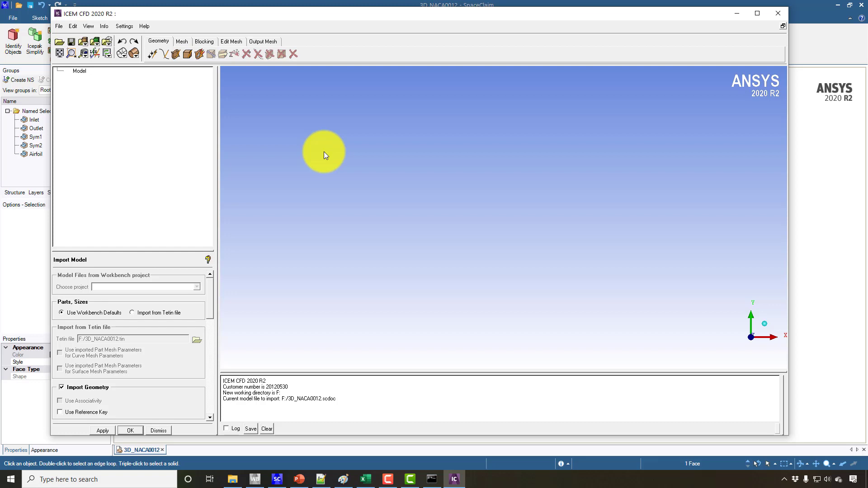
left_click(758, 14)
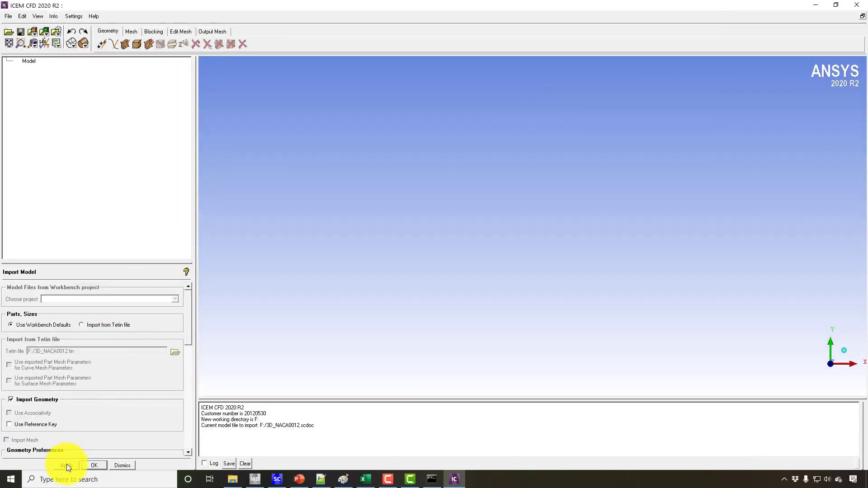
left_click(66, 465)
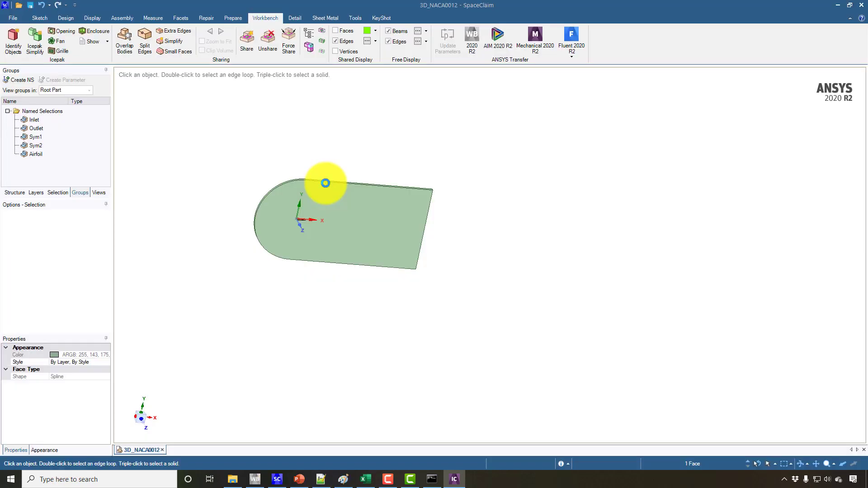
middle_click_drag(240, 184, 226, 155)
Step: Confirm in SpaceClaim Options that units are meters, then restore the structure tree and Design tools
left_click(13, 17)
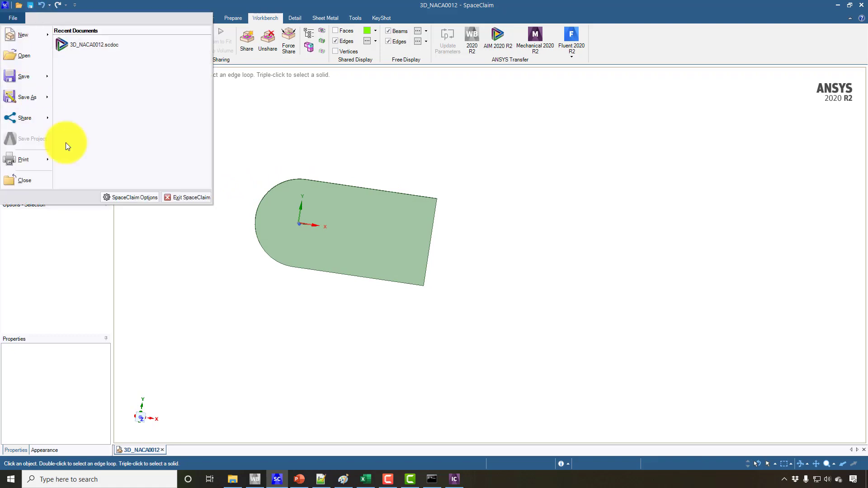
left_click(128, 199)
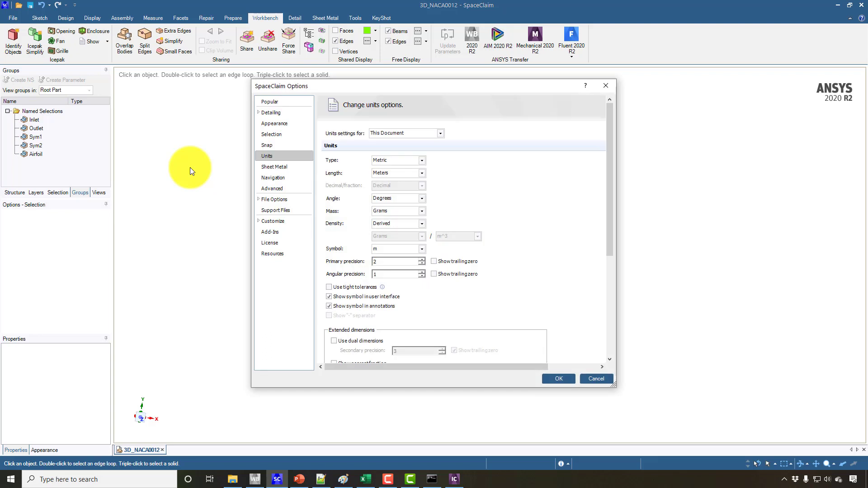
left_click(613, 85)
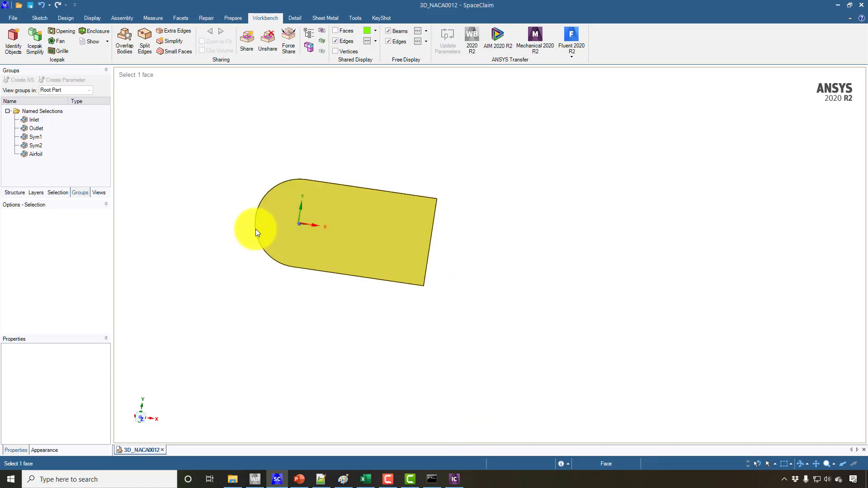
middle_click_drag(200, 221, 265, 248)
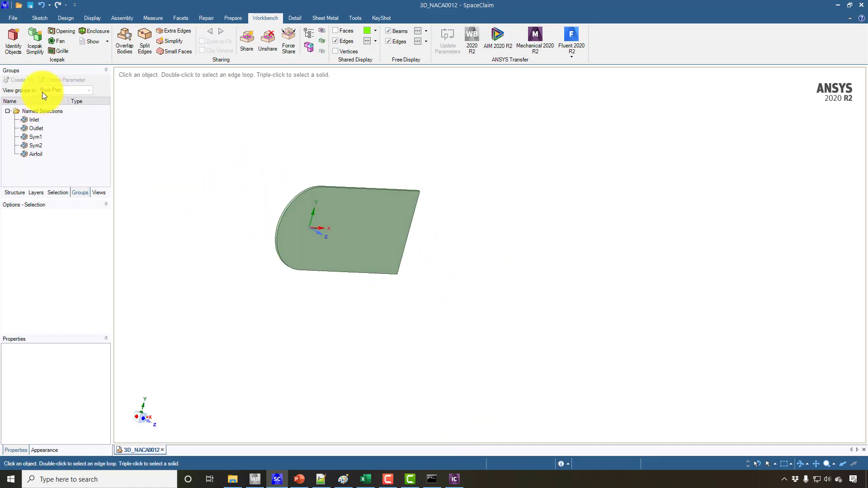
left_click(13, 192)
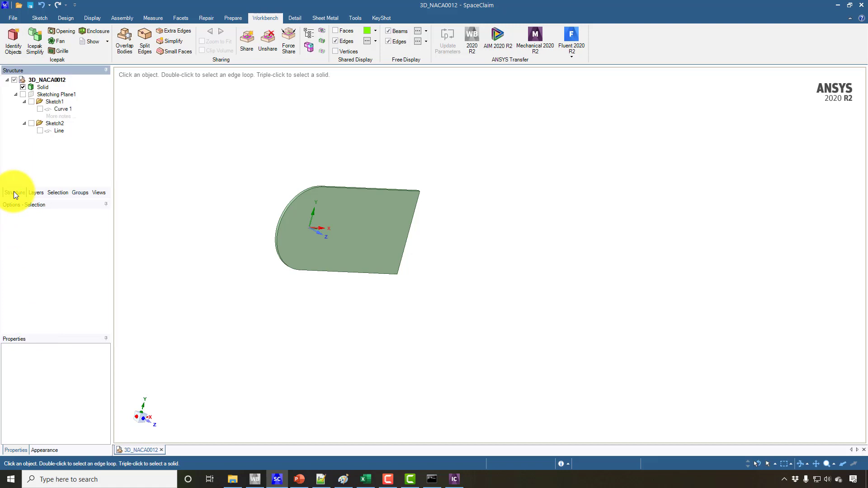
left_click(68, 19)
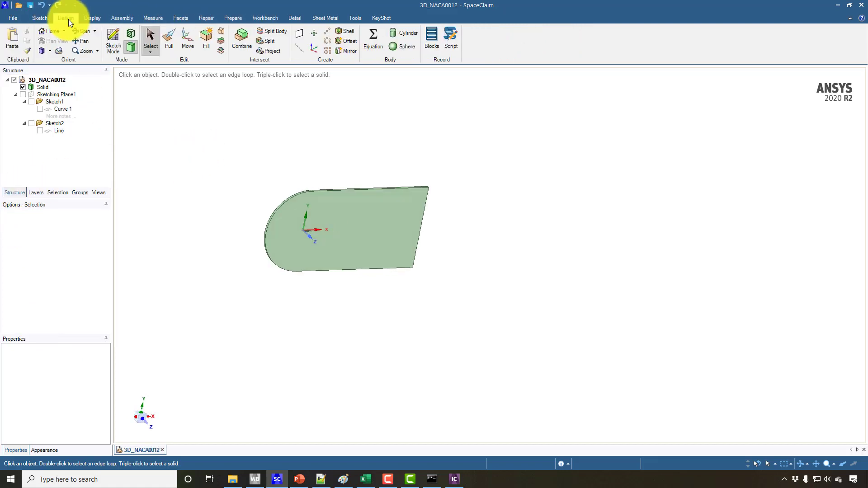
Step: Switch the Pull tool to Measure and measure the airfoil face area
left_click(167, 39)
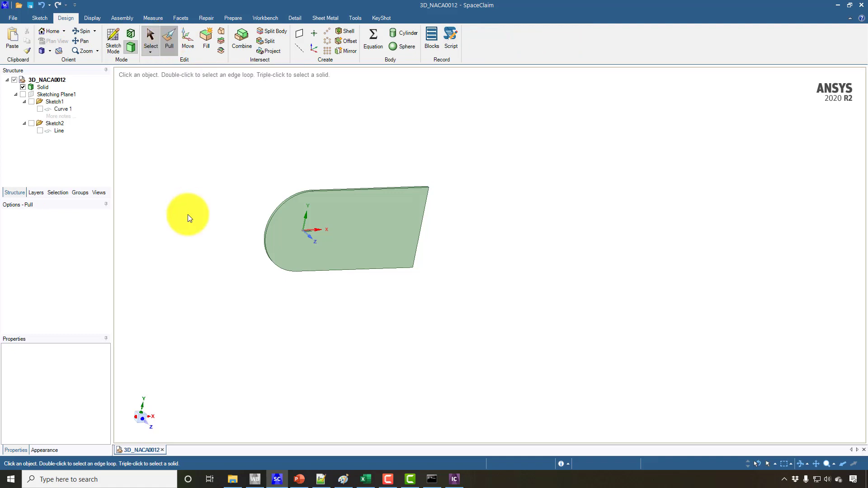
scroll(176, 205, "up", 4)
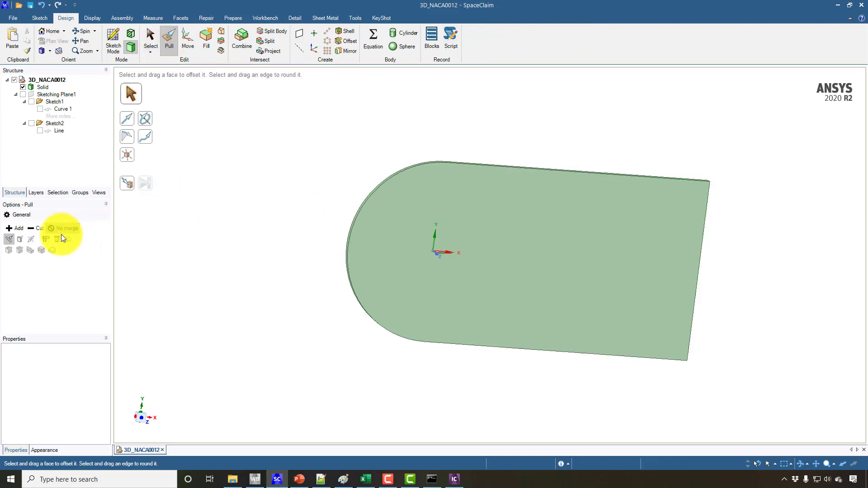
left_click(48, 239)
scroll(289, 279, "up", 1)
scroll(290, 279, "up", 6)
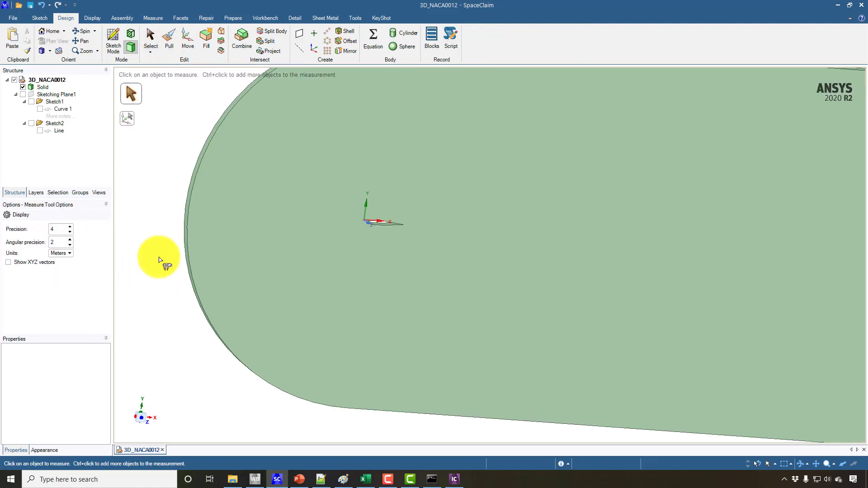
scroll(357, 264, "up", 3)
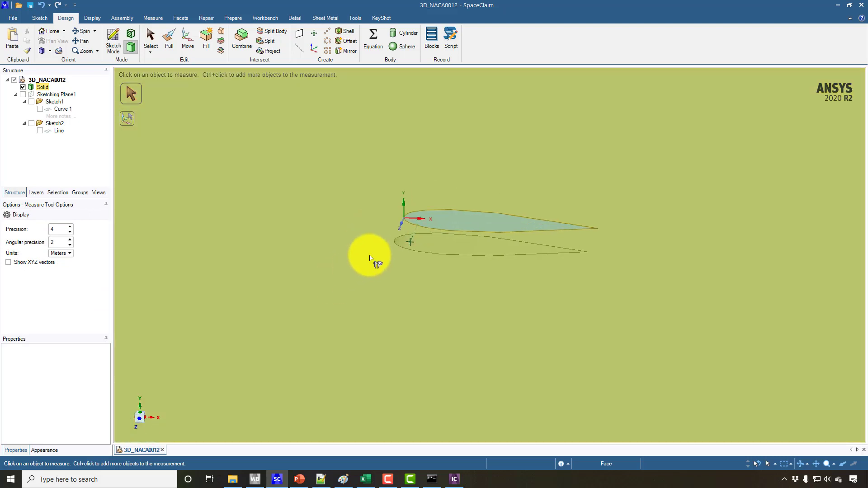
scroll(394, 246, "up", 2)
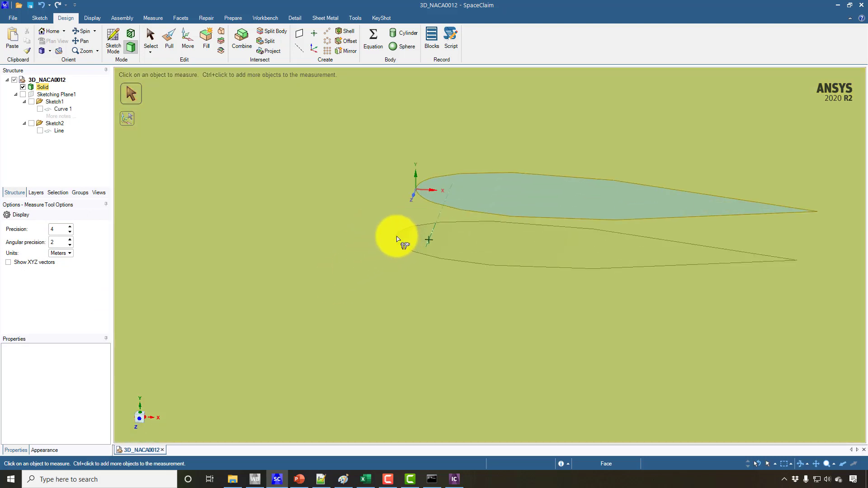
scroll(418, 236, "down", 2)
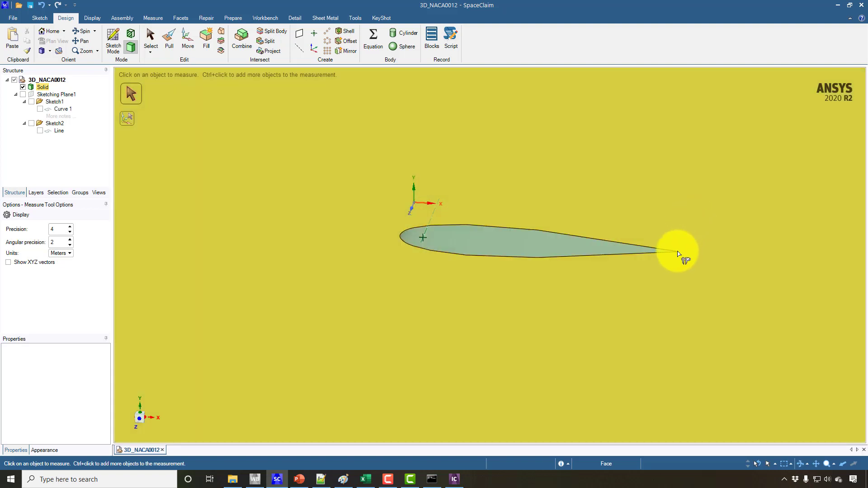
left_click(676, 252)
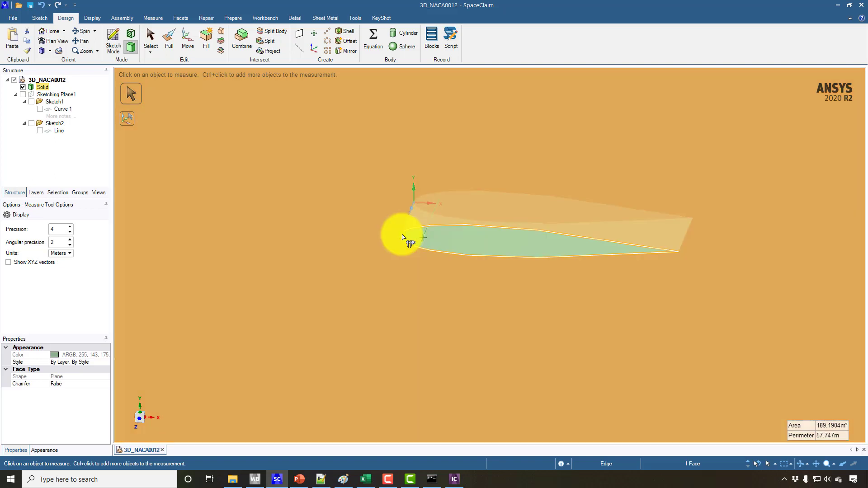
Step: Measure the airfoil's leading-edge curve, then check Curve 1 and the coordinate axis at the leading edge
left_click(401, 238)
scroll(420, 227, "up", 5)
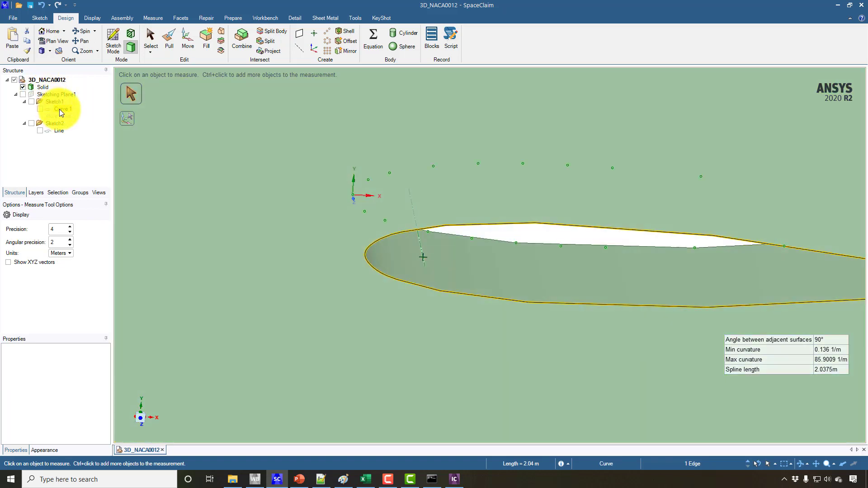
left_click(61, 109)
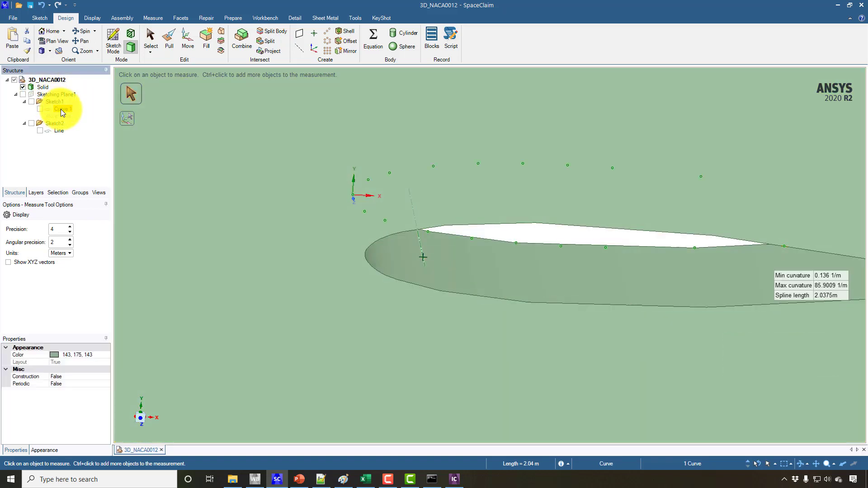
middle_click_drag(354, 254, 260, 291)
left_click(364, 222)
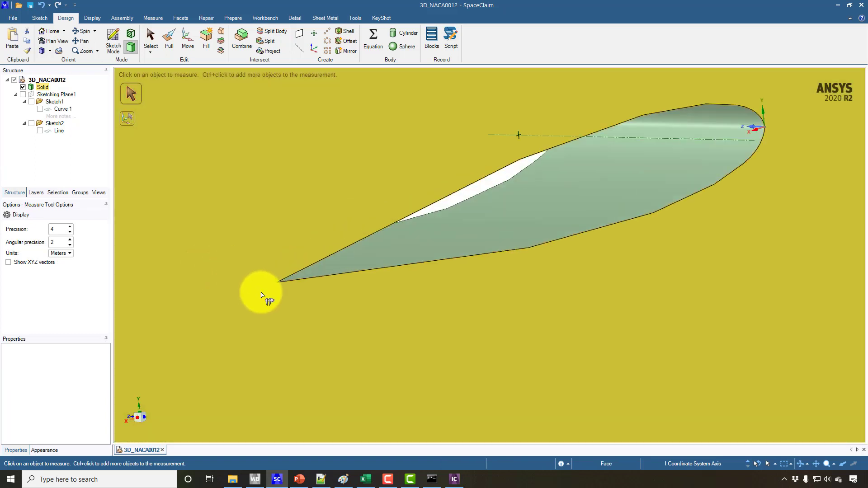
Step: Add the trailing-edge vertex to the measurement to confirm the 1 m chord from the leading-edge axis
left_click(279, 284, "ctrl")
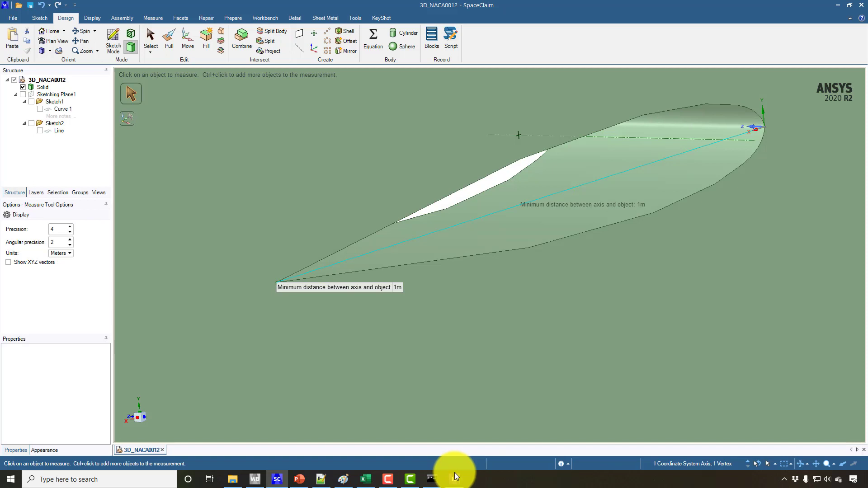
Step: In ICEM CFD, rotate the fluid domain and attempt Delete Points with an empty selection
left_click(454, 478)
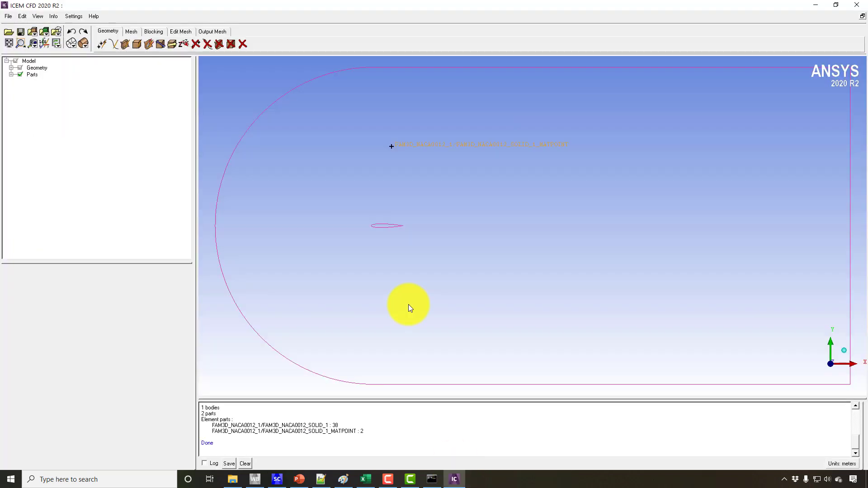
left_click_drag(386, 265, 479, 293)
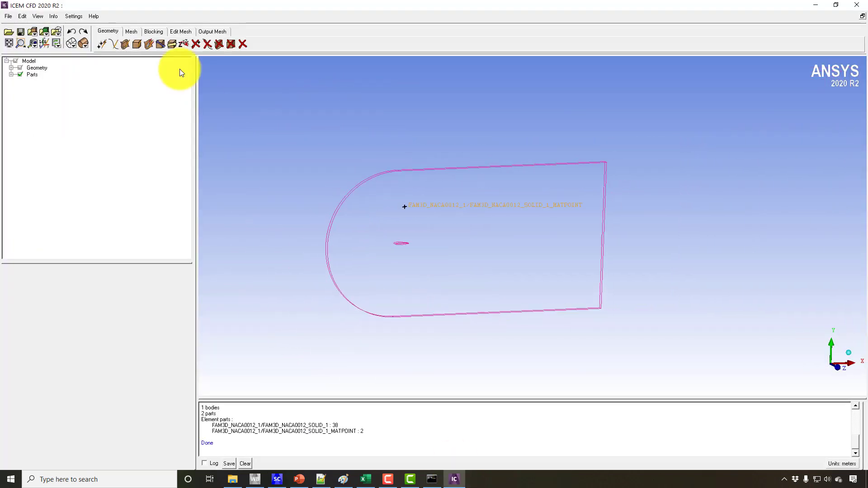
left_click(196, 43)
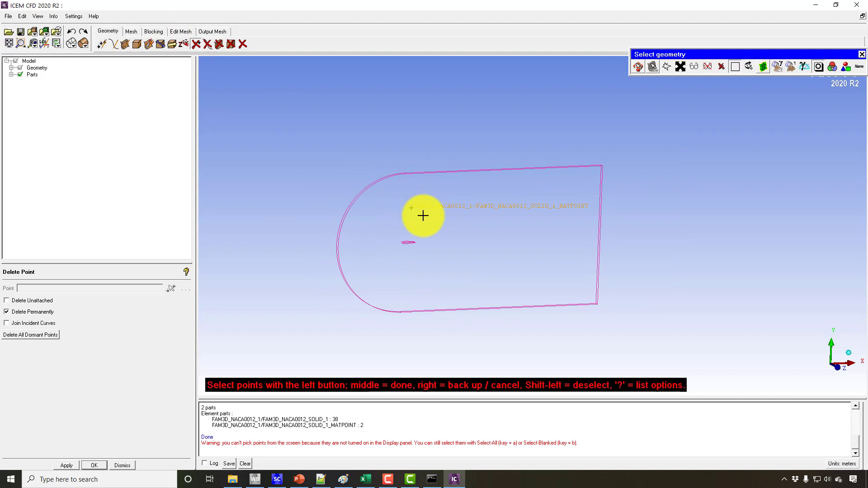
middle_click(284, 99)
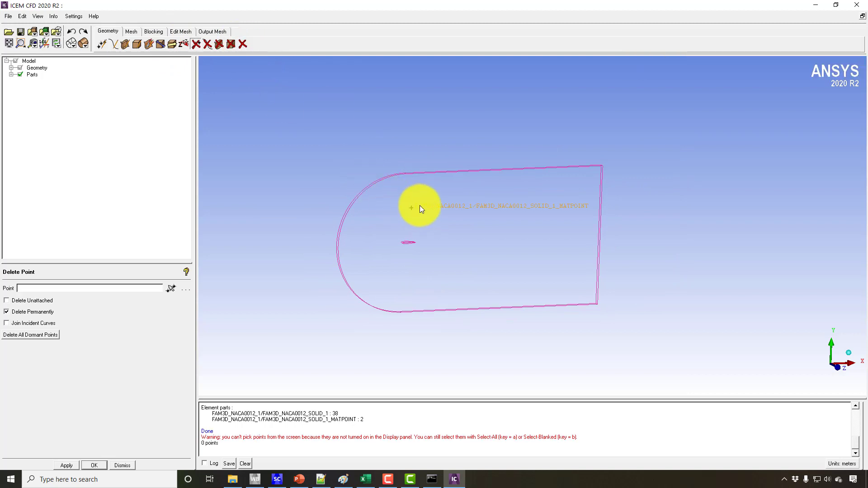
left_click(170, 288)
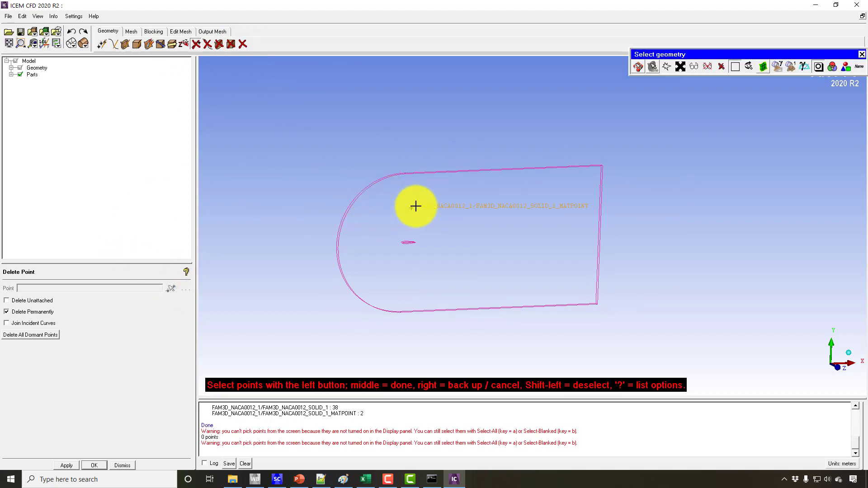
middle_click(408, 210)
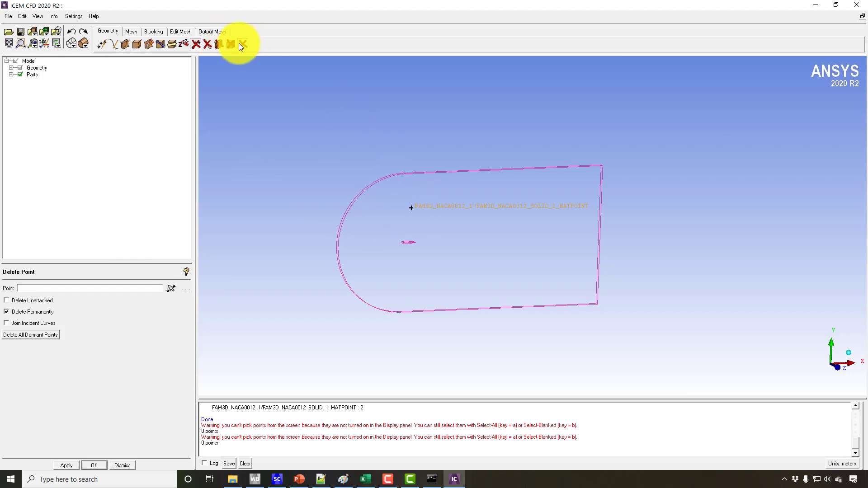
Step: Delete the MATPOINT material point with Geometry > Delete Any Entity
left_click(244, 44)
left_click(172, 288)
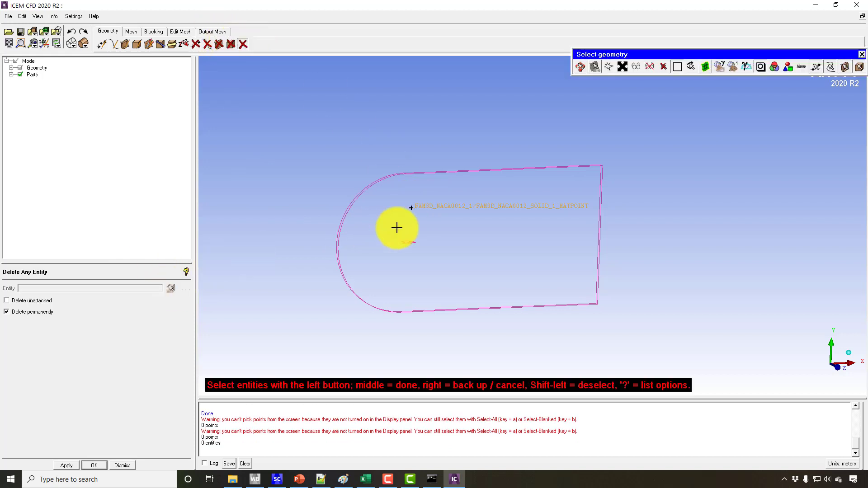
middle_click(417, 214)
left_click(416, 213)
middle_click(416, 213)
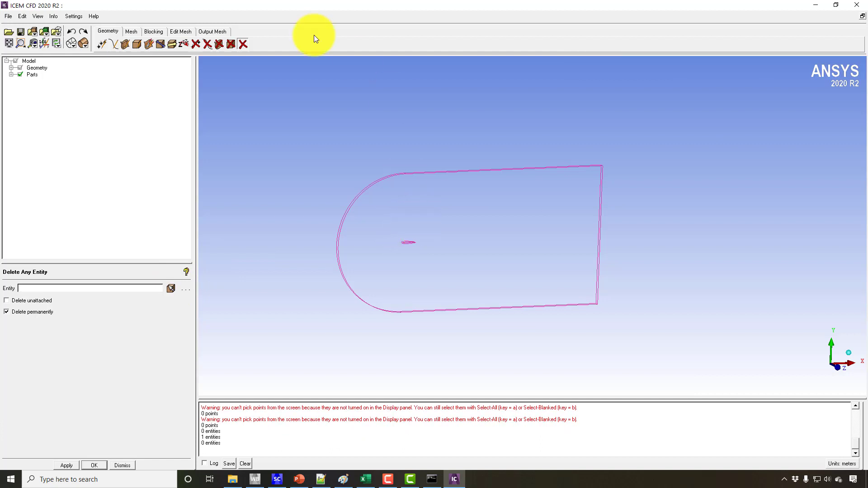
left_click(154, 31)
Step: Browse the Udemy ICEMCFD Hexa Part 1, Part 2 and Advanced course pages, then minimize the browser
left_click(101, 43)
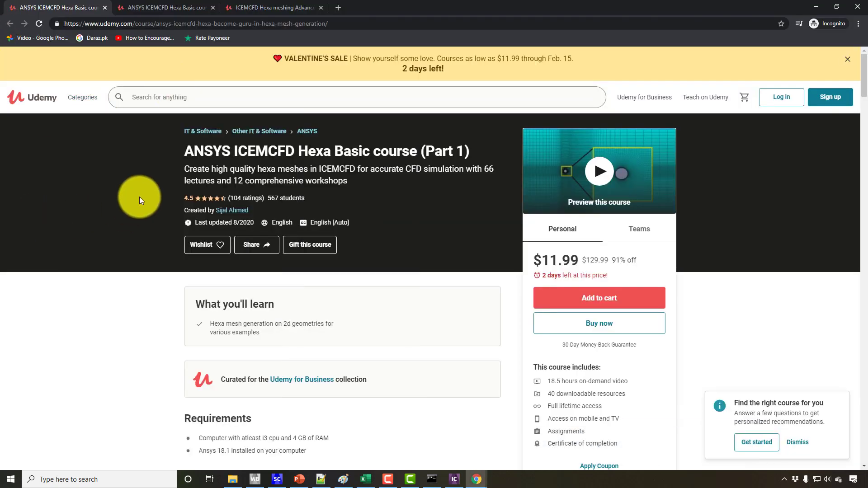
left_click(157, 8)
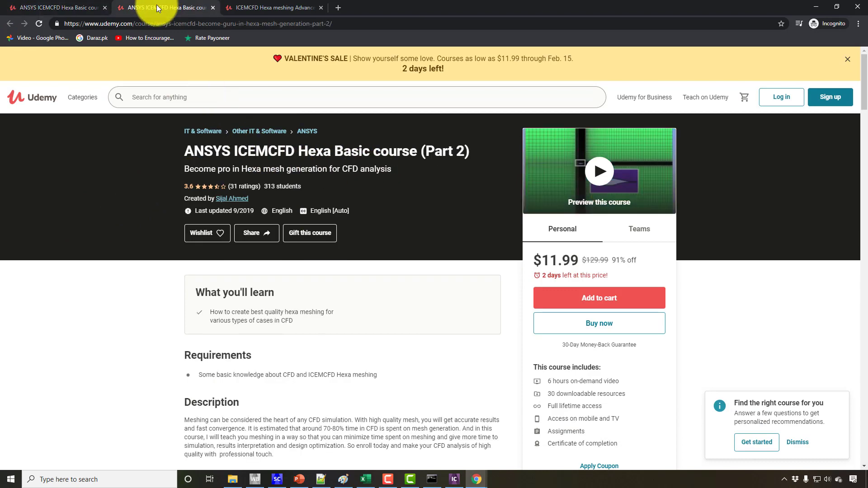
left_click(262, 8)
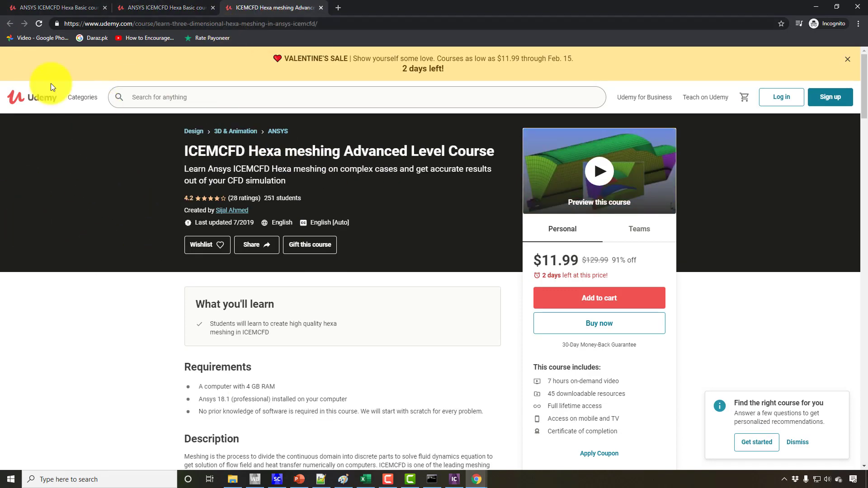
left_click(53, 10)
left_click(150, 8)
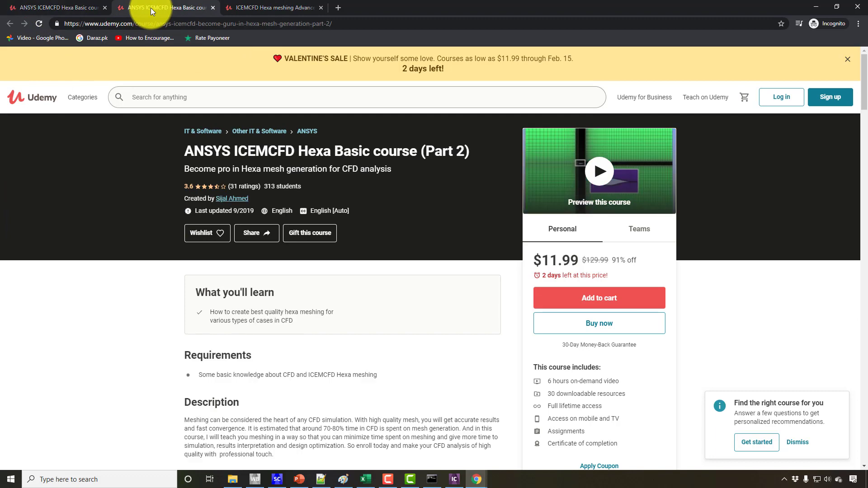
left_click(252, 11)
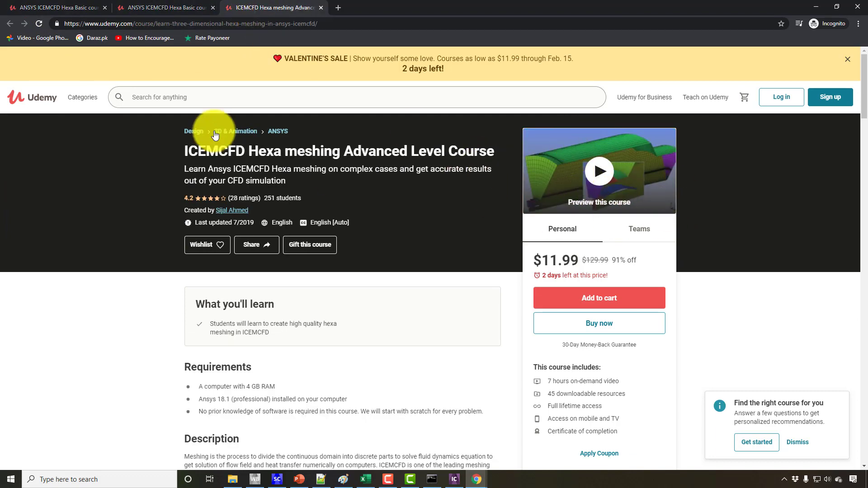
left_click(164, 9)
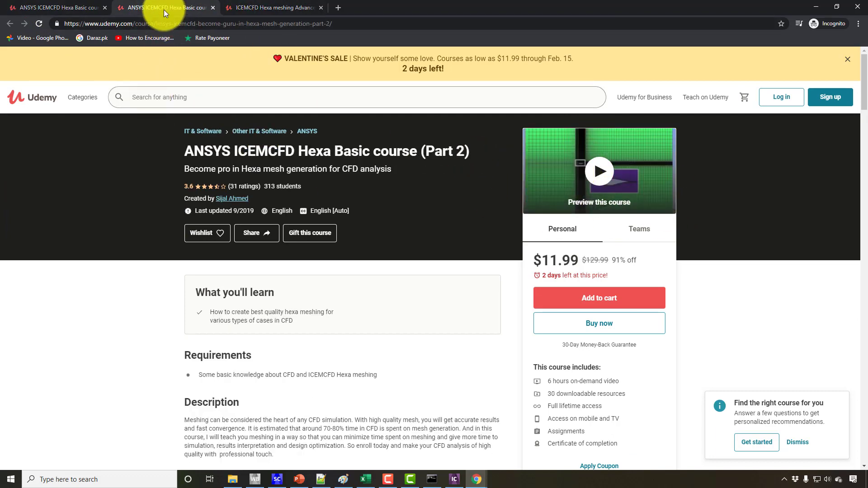
left_click(82, 9)
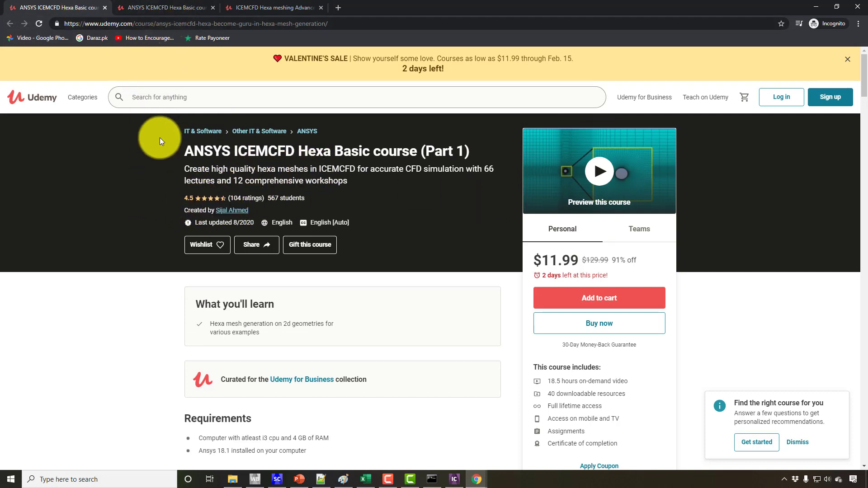
left_click(814, 7)
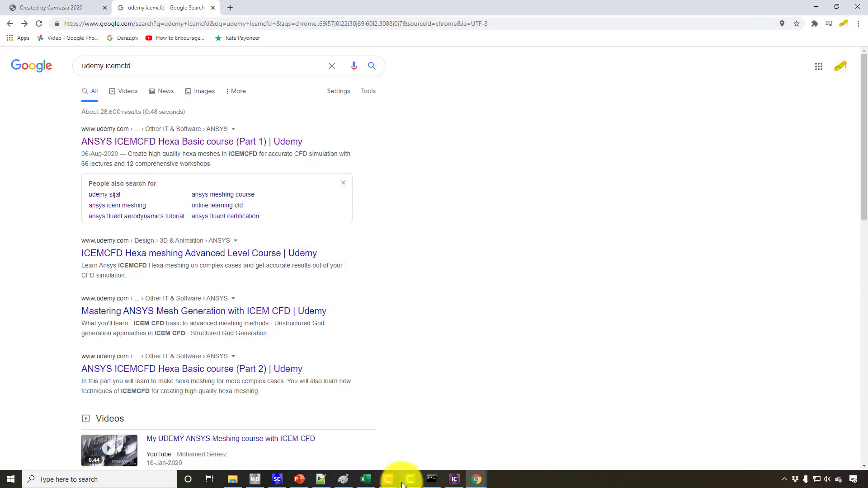
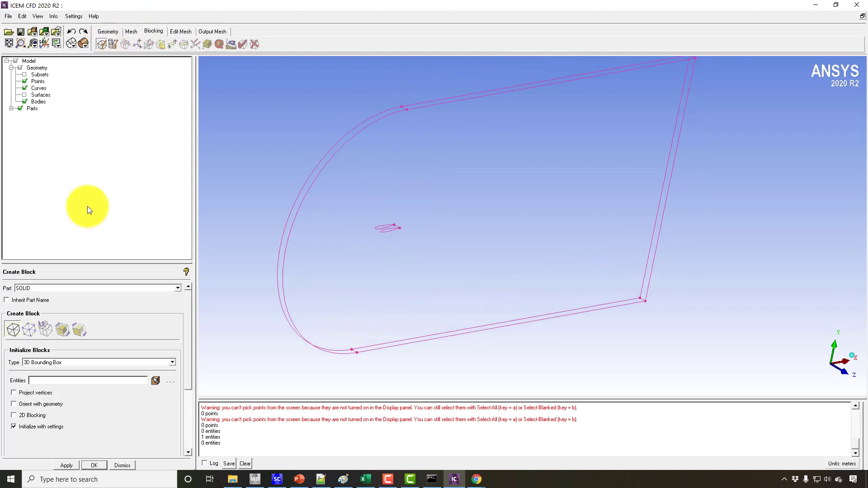
Step: Create the initial 3D bounding-box block in part FLUID around the whole far-field geometry
left_click_drag(46, 288, 13, 279)
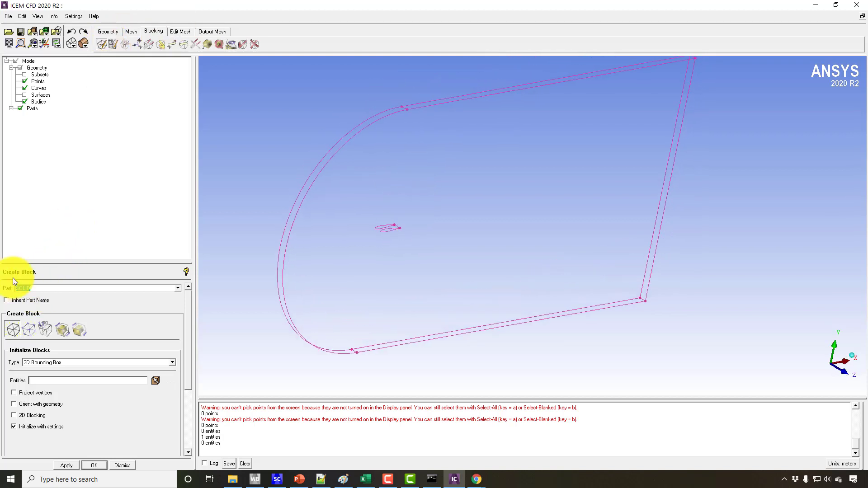
type("fluid")
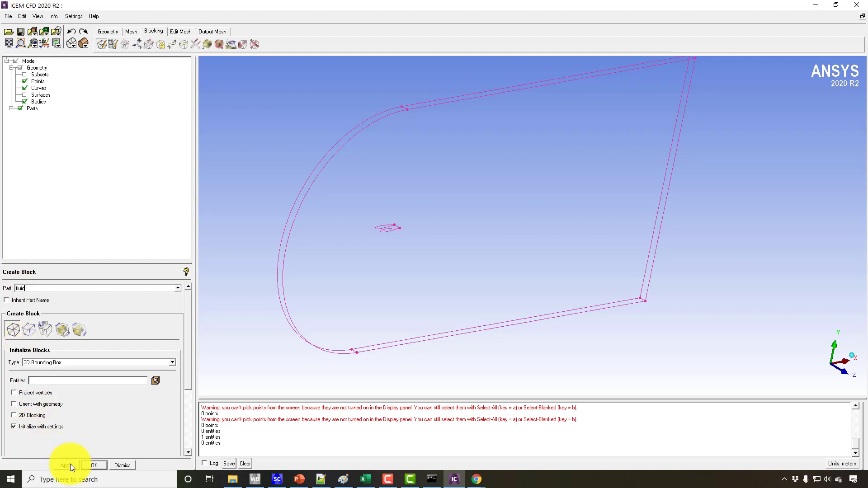
left_click(70, 464)
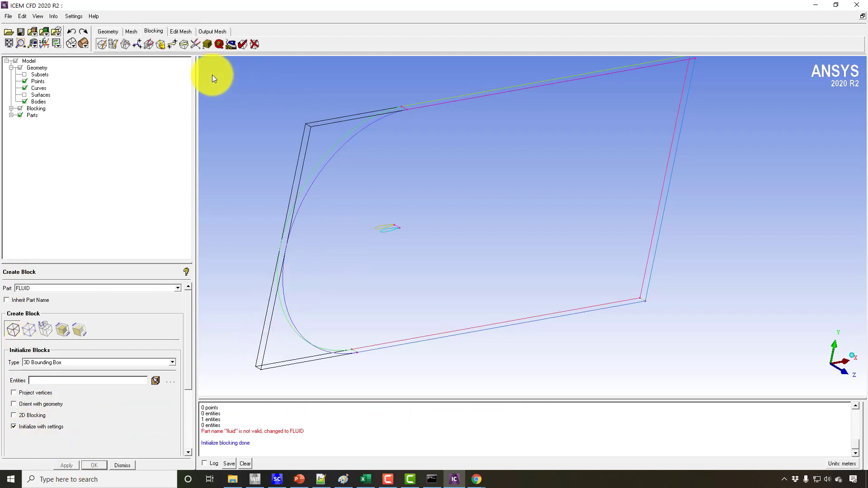
Step: Associate the front face's left, top, bottom and outlet block edges with their matching boundary curves
left_click(160, 44)
left_click(28, 300)
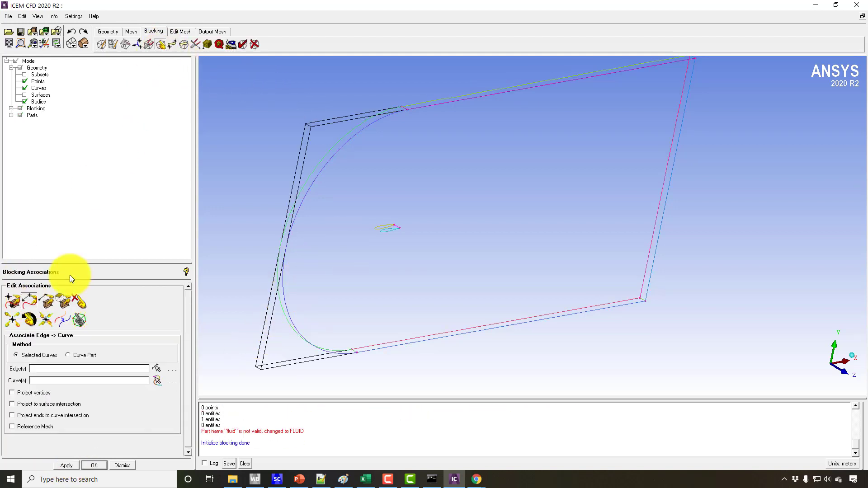
left_click(308, 152)
left_click(401, 112)
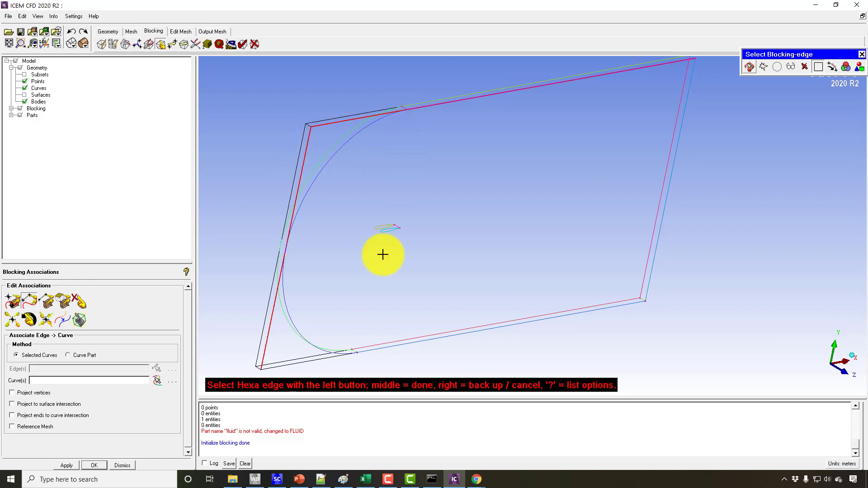
left_click(318, 358)
middle_click(333, 324)
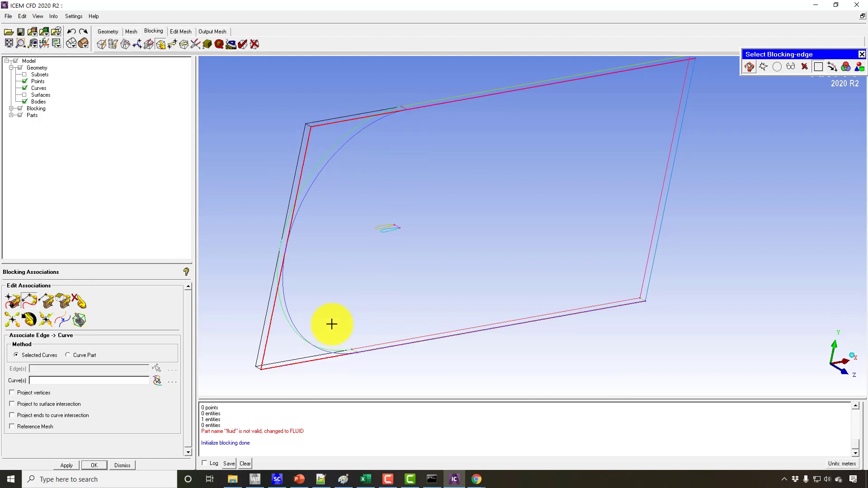
left_click(294, 320)
left_click(419, 118)
left_click(488, 320)
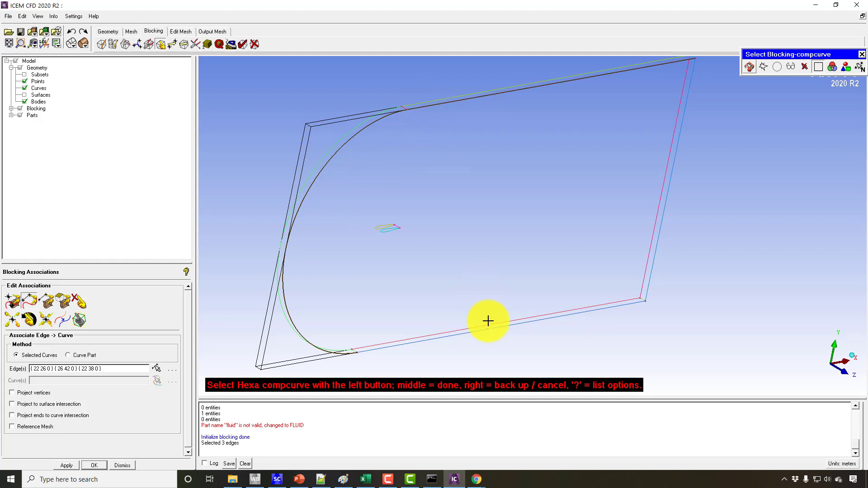
middle_click(579, 253)
left_click(658, 229)
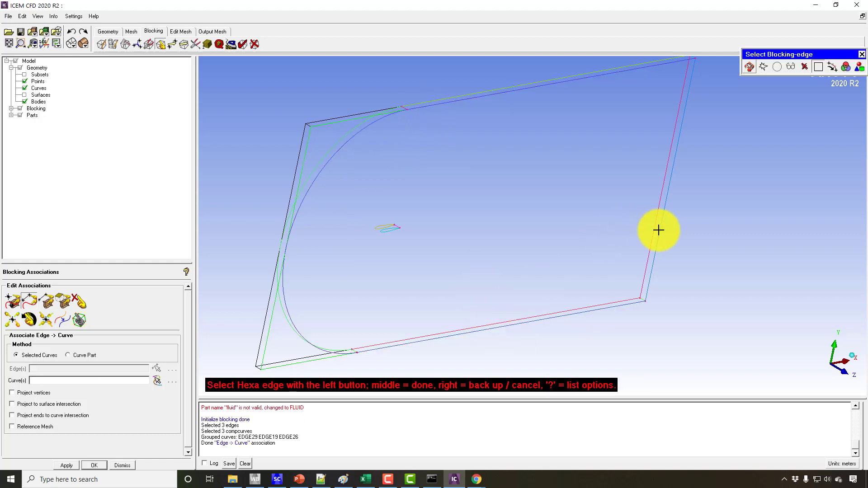
middle_click(659, 230)
left_click(658, 230)
middle_click(659, 229)
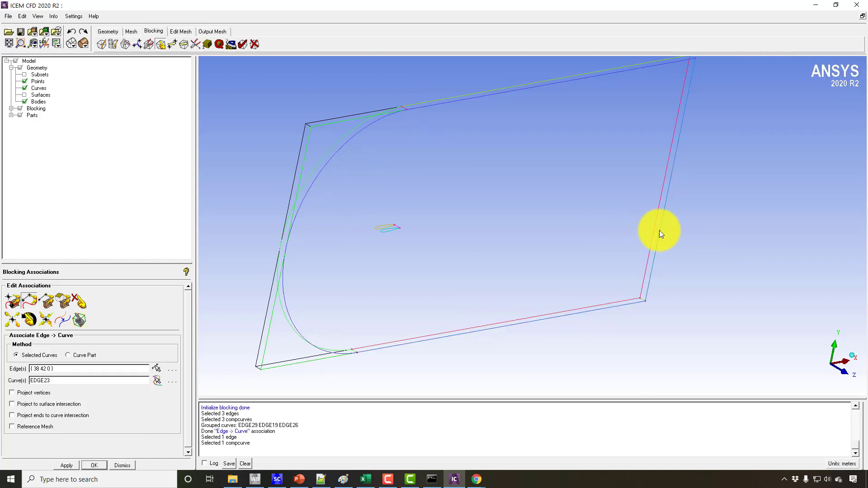
Step: On the other face, associate the top, left and bottom edges with the top, arc and bottom curves
right_click(490, 221)
left_click_drag(490, 221, 131, 285)
left_click(29, 301)
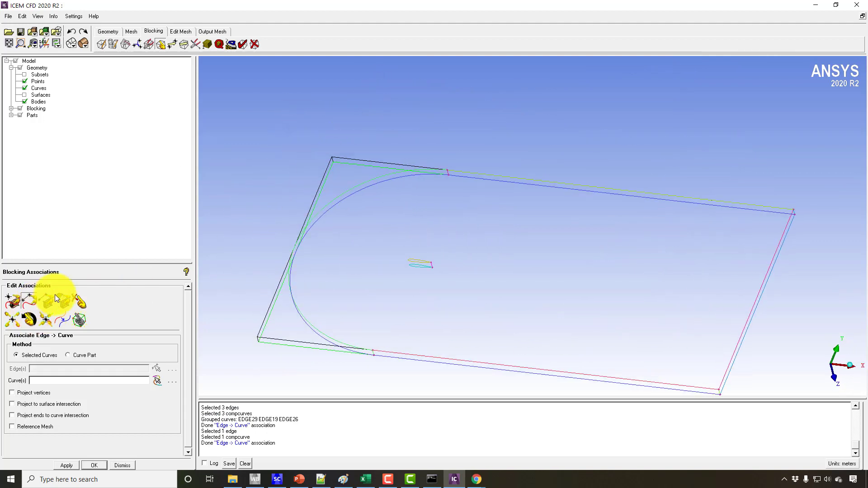
left_click(402, 165)
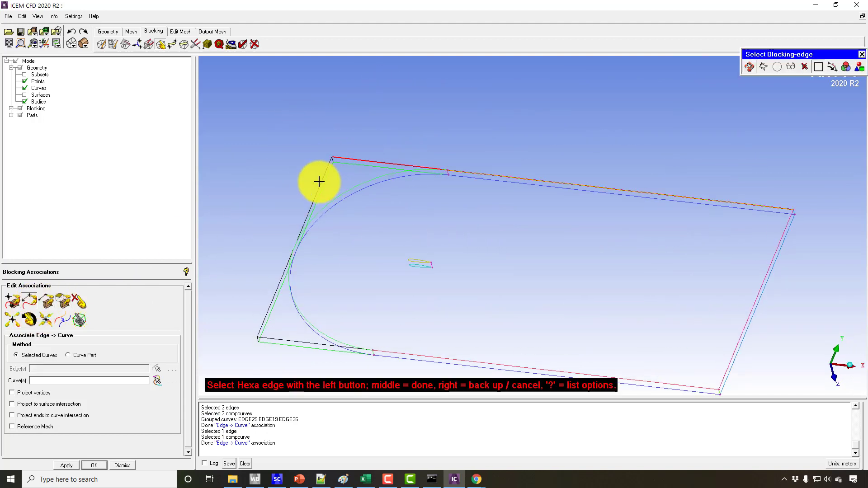
left_click(319, 182)
left_click(277, 339)
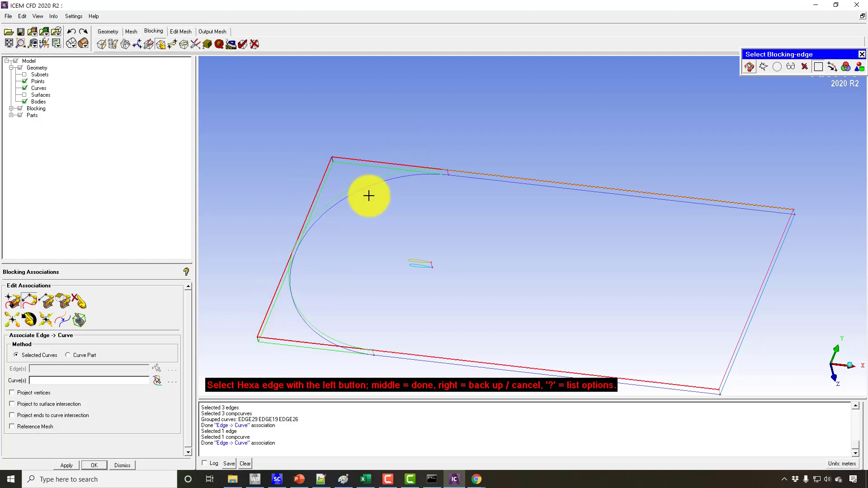
middle_click(373, 208)
left_click(353, 185)
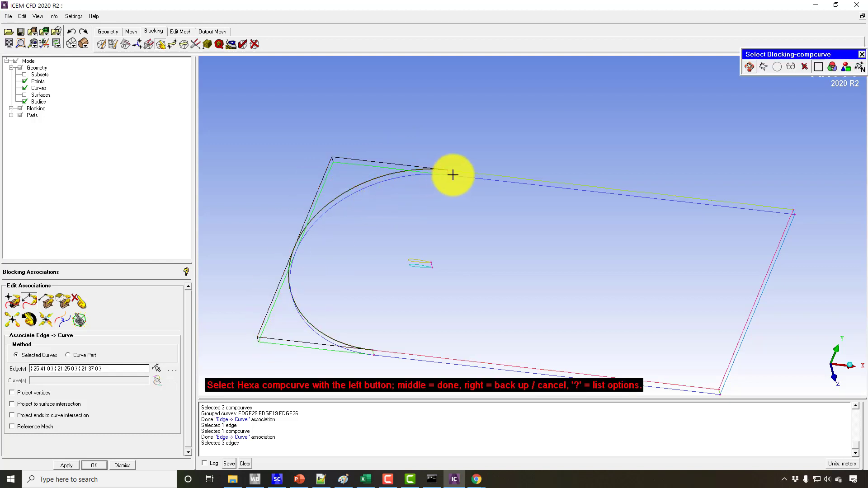
left_click(470, 172)
left_click(386, 349)
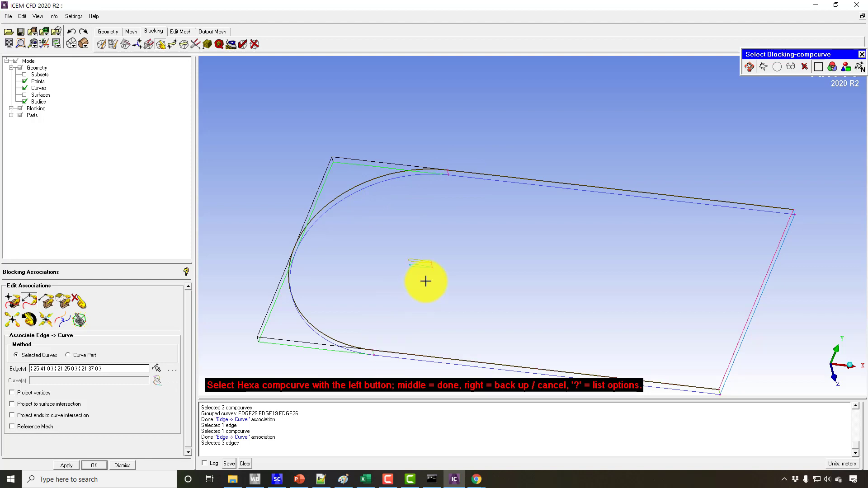
middle_click(425, 280)
Step: Associate the three edges at the top outlet corner with their boundary curves, including EDGE23
middle_click(566, 273)
left_click_drag(566, 273, 488, 265)
middle_click_drag(488, 265, 321, 215)
left_click_drag(322, 219, 529, 208)
scroll(530, 206, "up", 5)
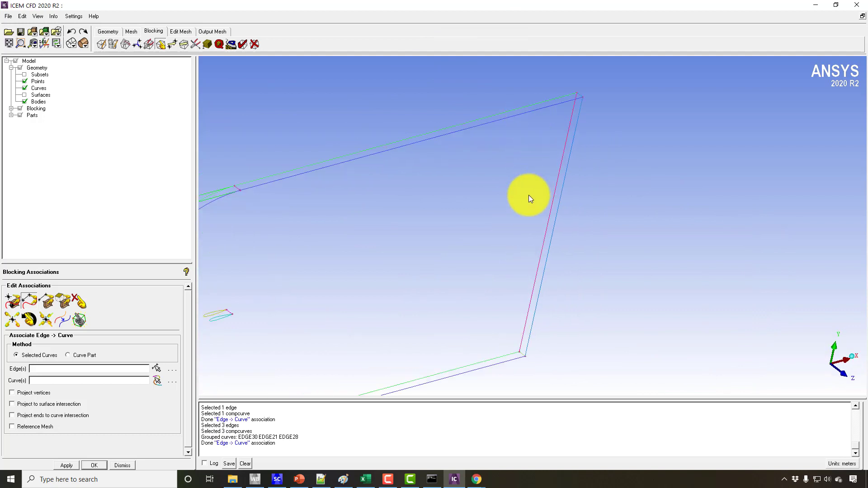
middle_click_drag(530, 197, 497, 296)
left_click(33, 294)
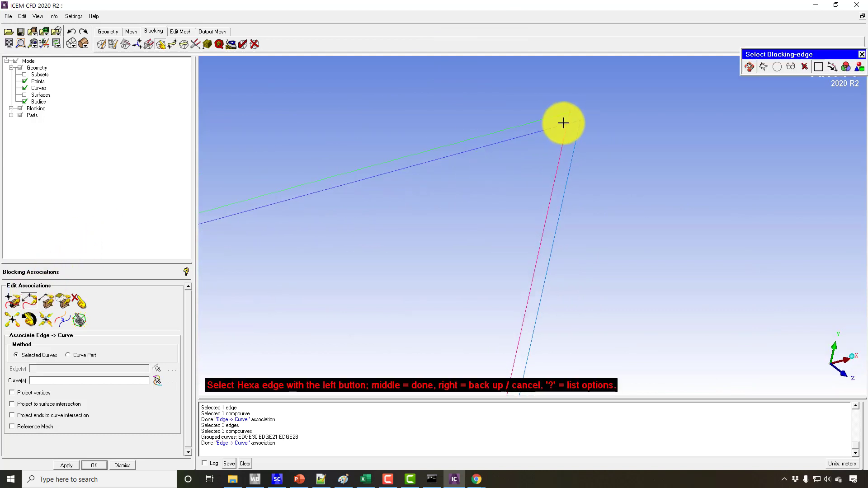
left_click(572, 118)
middle_click(574, 117)
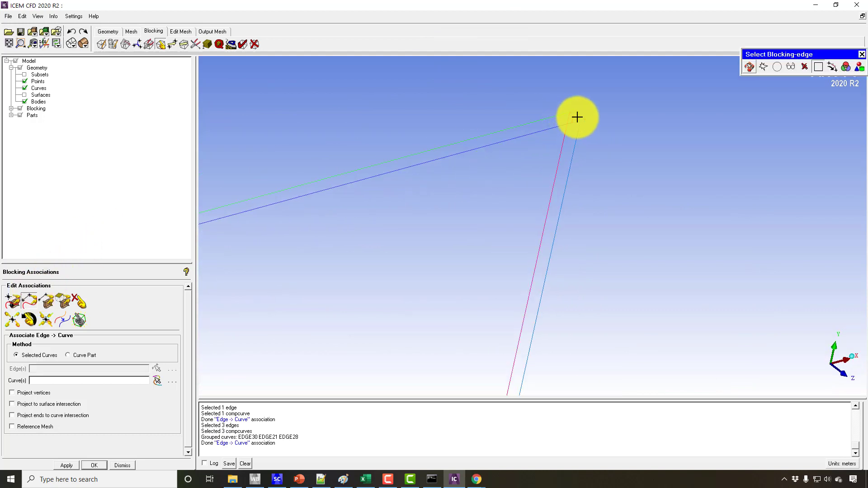
left_click(562, 144)
middle_click(558, 150)
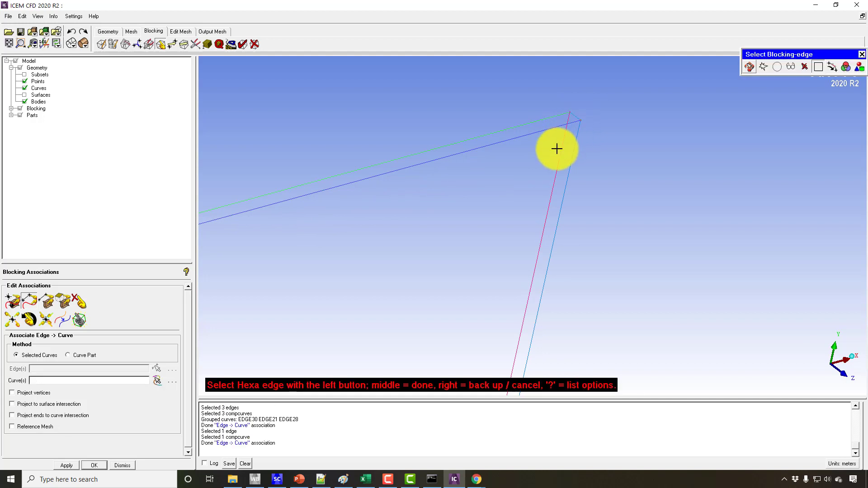
left_click(560, 152)
middle_click(560, 152)
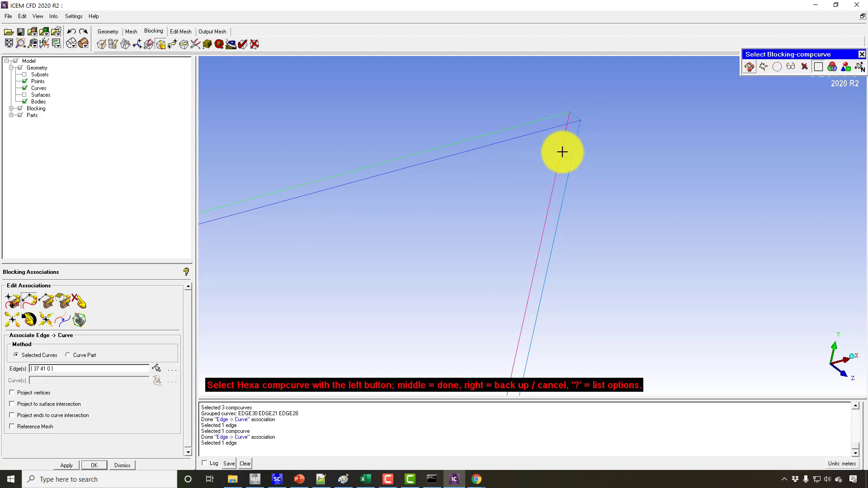
left_click(562, 152)
middle_click(562, 152)
left_click(575, 158)
middle_click(575, 157)
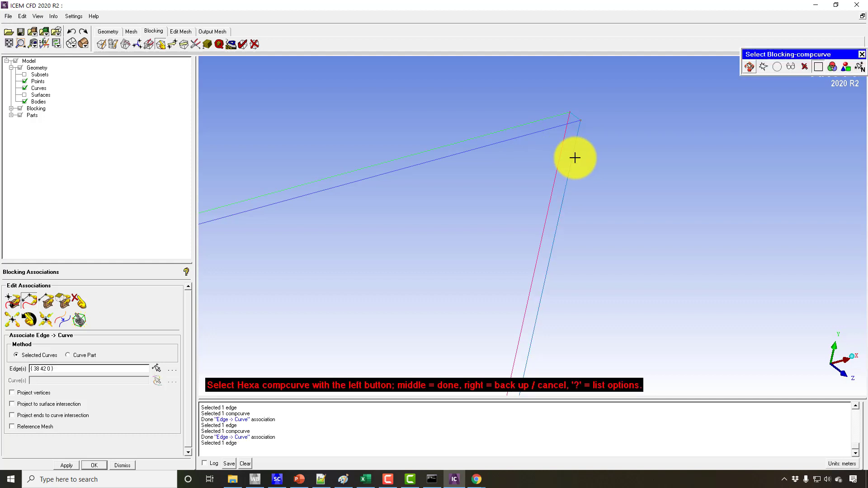
left_click(575, 157)
middle_click(575, 157)
Step: Associate the edge at the bottom outlet corner with its matching boundary curve
middle_click_drag(576, 260, 580, 82)
middle_click_drag(573, 260, 573, 103)
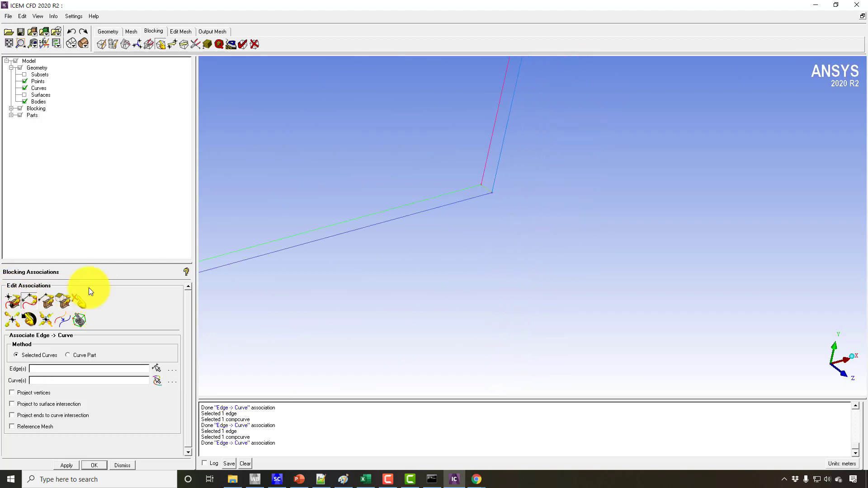
scroll(486, 186, "up", 1)
left_click(477, 180)
middle_click(478, 180)
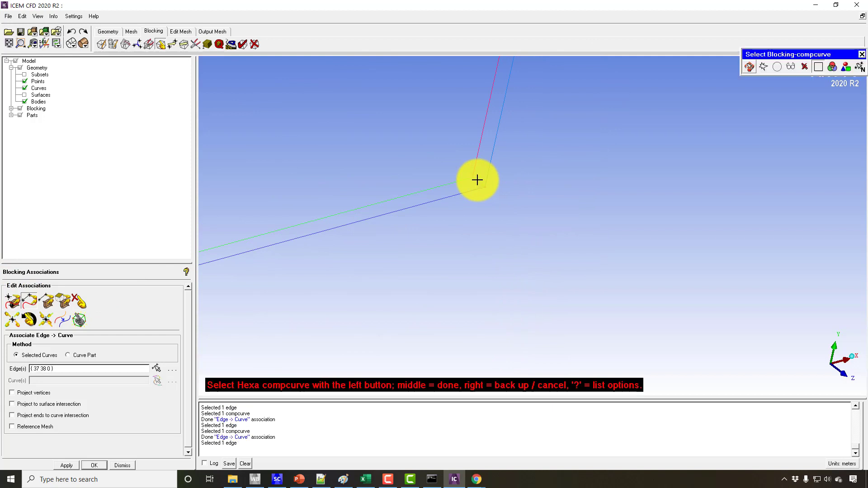
left_click(477, 180)
middle_click(477, 180)
middle_click(446, 188)
middle_click(415, 188)
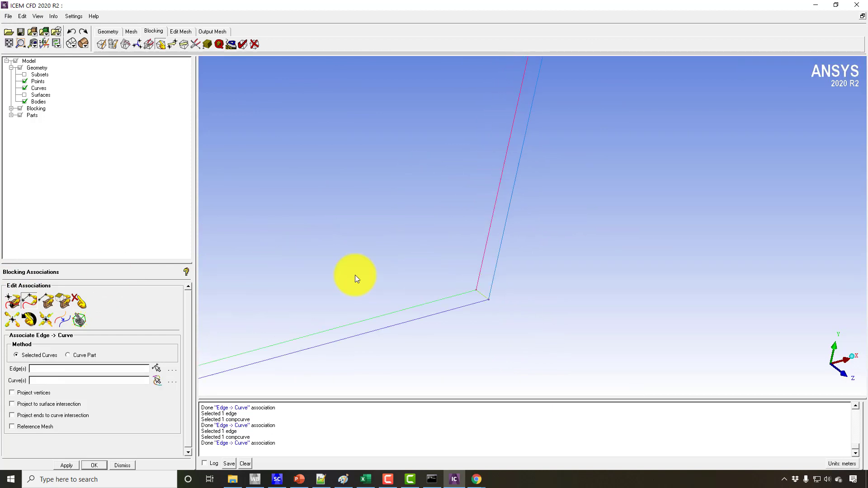
Step: Associate two block corner vertices with their matching geometry points
left_click(11, 299)
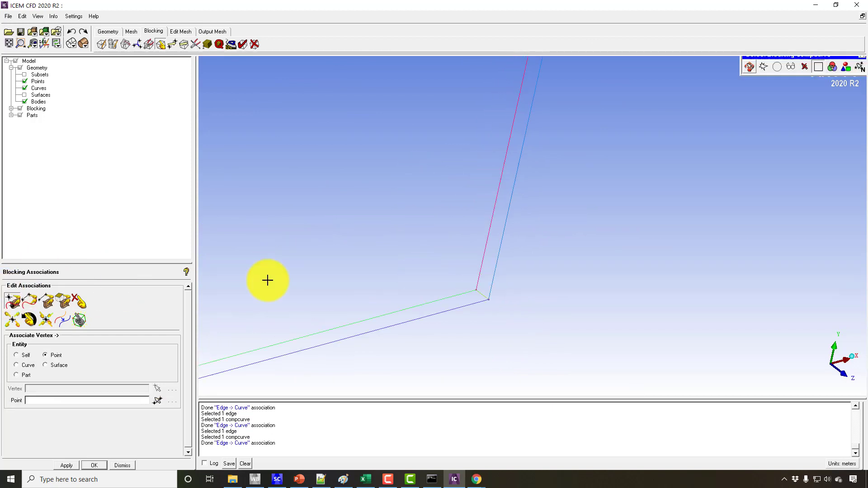
left_click(473, 289)
left_click(479, 295)
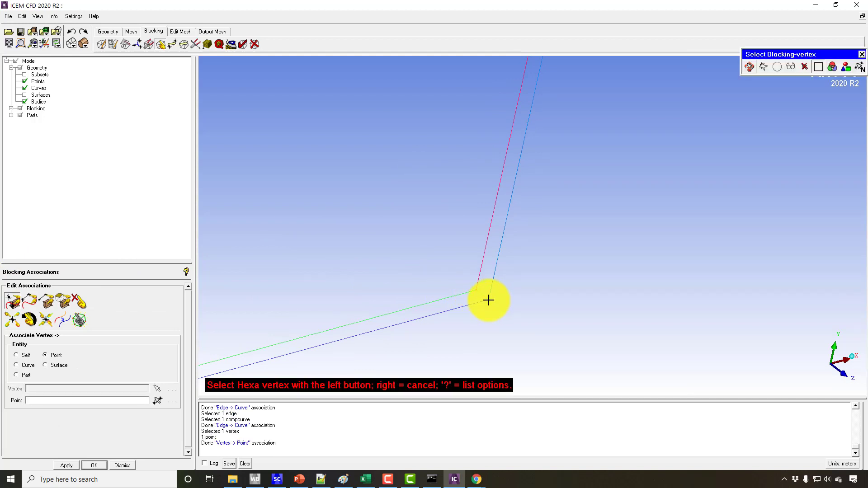
left_click(488, 301)
left_click(497, 300)
middle_click(579, 247)
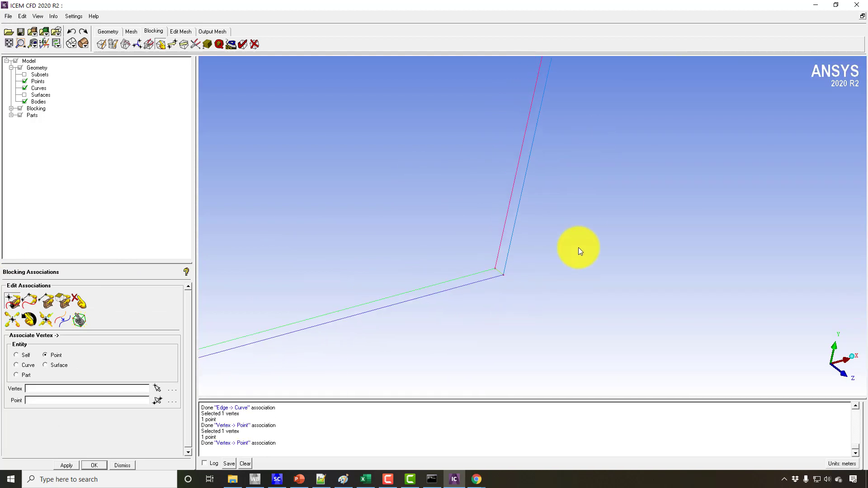
left_click_drag(578, 248, 470, 262)
Step: Associate block vertices 41 and 42 with geometry points VERT39 and VERT32 at the top outlet corner
left_click(35, 302)
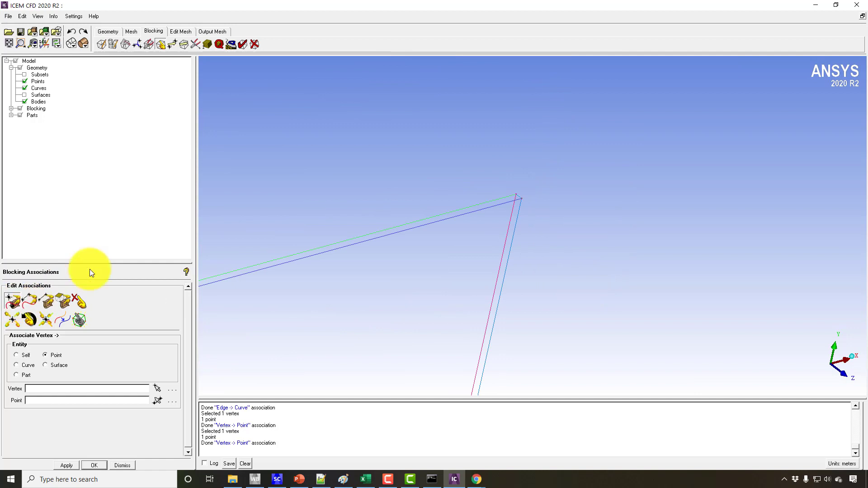
left_click(512, 193)
left_click(513, 192)
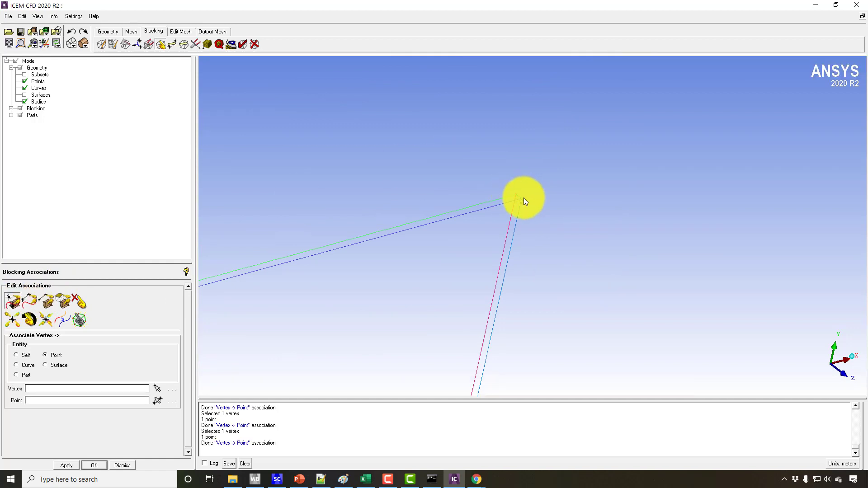
left_click(523, 197)
left_click(520, 197)
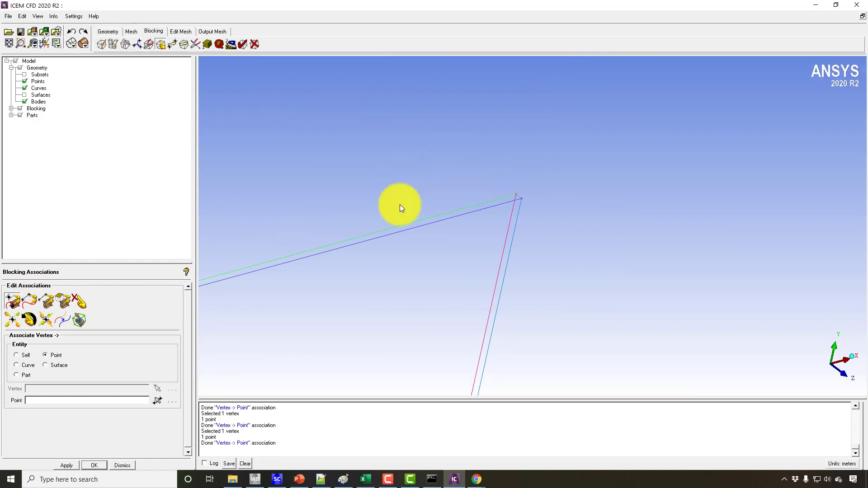
left_click_drag(397, 204, 430, 194)
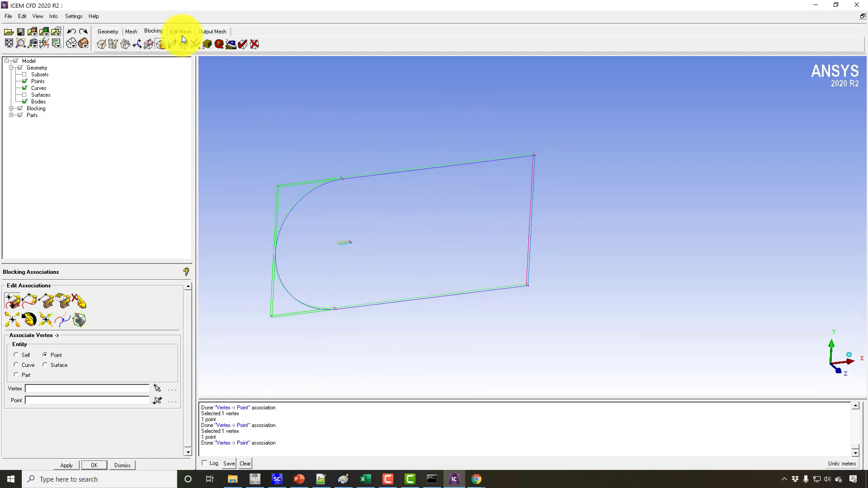
Step: Snap-project all block vertices onto the geometry curves and inspect the resulting blocking
left_click(47, 323)
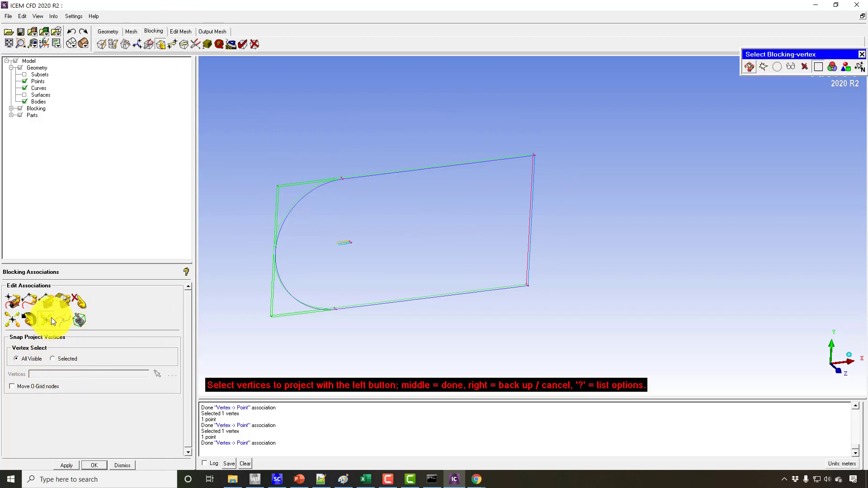
left_click(69, 464)
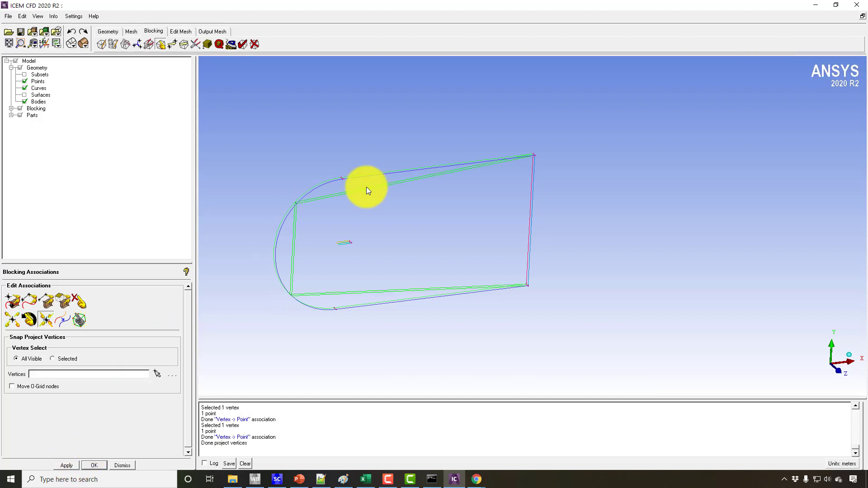
middle_click_drag(337, 215, 376, 182)
left_click_drag(376, 183, 325, 182)
scroll(306, 182, "up", 6)
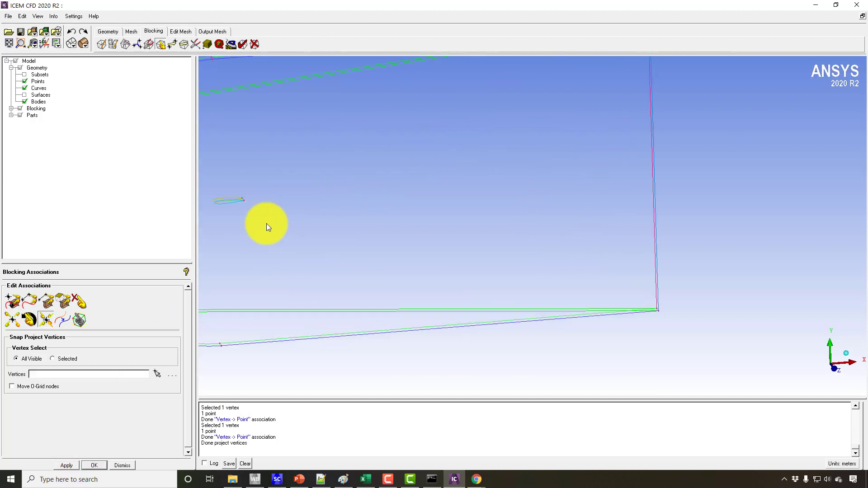
middle_click_drag(267, 223, 384, 206)
left_click_drag(384, 206, 438, 210)
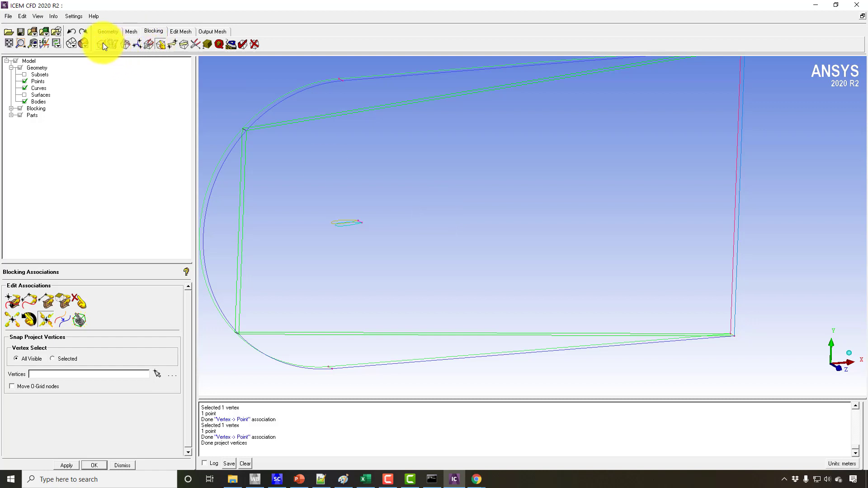
left_click(124, 43)
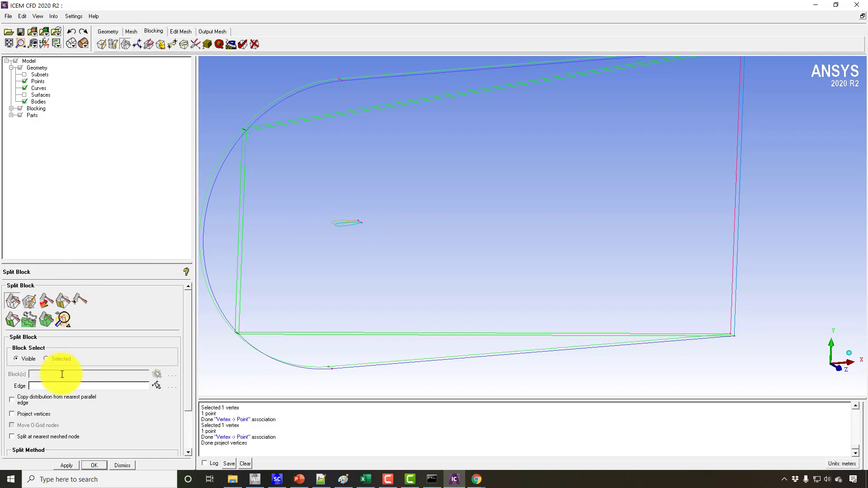
Step: Set up an Ogrid Block split, selecting the block around the airfoil and its front face
left_click(34, 300)
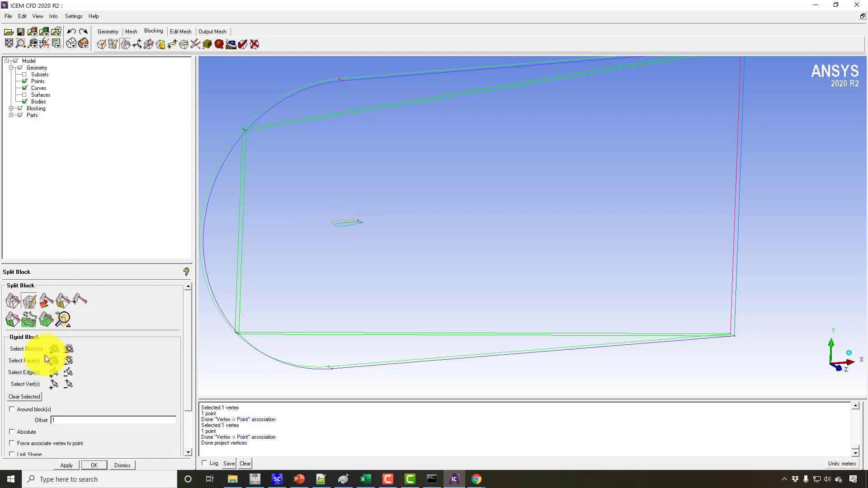
left_click(55, 349)
left_click(378, 257)
middle_click(367, 259)
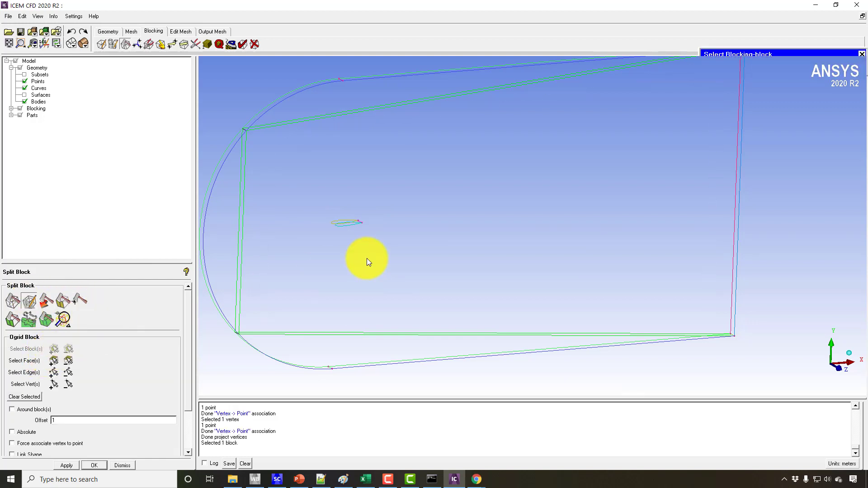
left_click(54, 360)
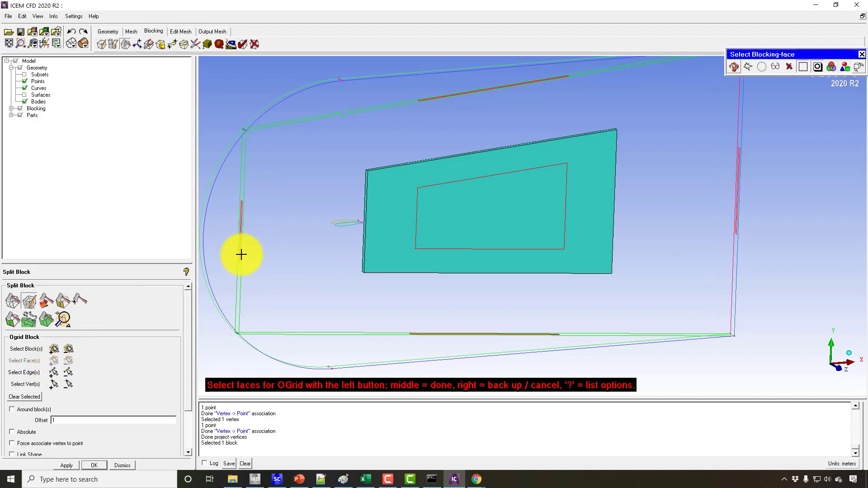
left_click(418, 208)
middle_click(420, 209)
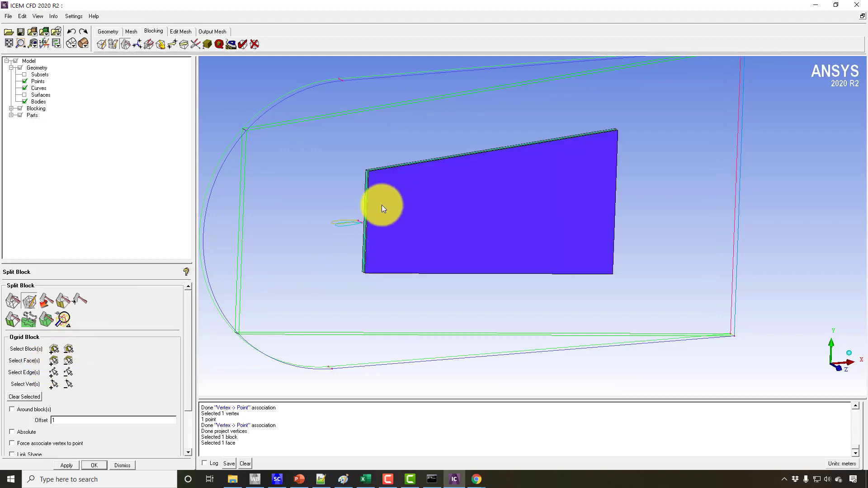
left_click_drag(374, 203, 646, 223)
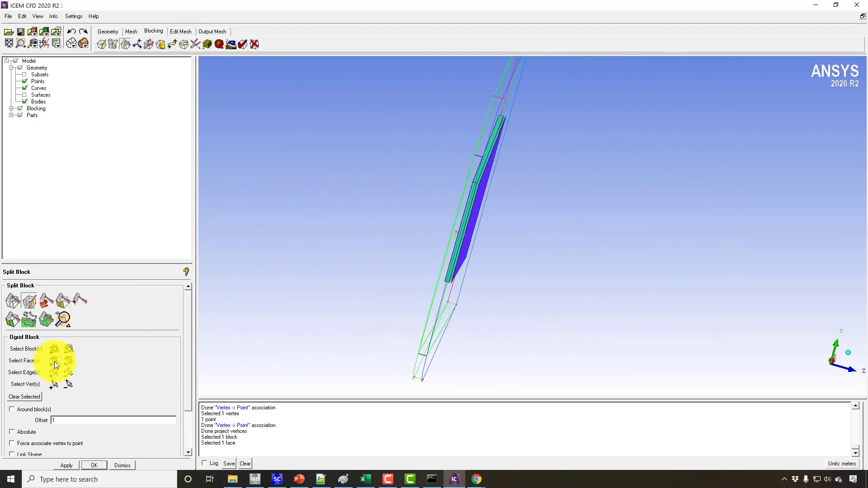
left_click(55, 365)
middle_click(365, 197)
left_click_drag(367, 197, 317, 235)
Step: Add the back face and thin outlet-side face to the O-grid selection, producing the inner airfoil block
left_click(54, 360)
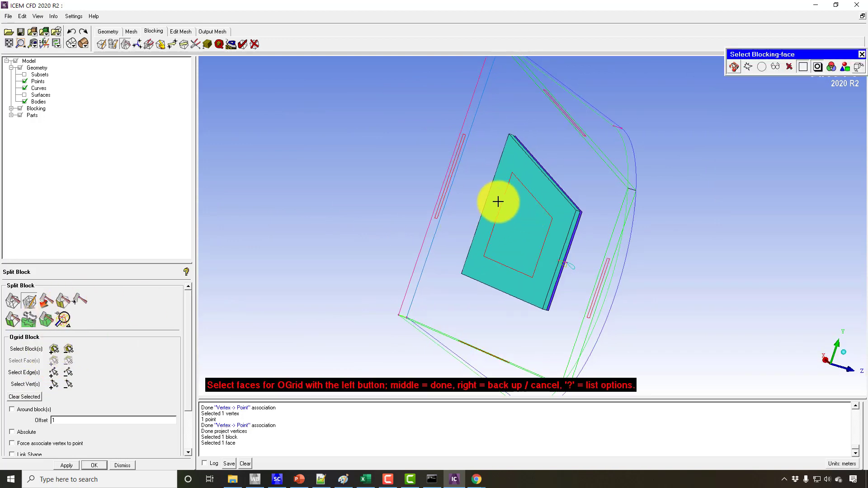
left_click(498, 201)
middle_click(498, 202)
left_click_drag(497, 202, 429, 239)
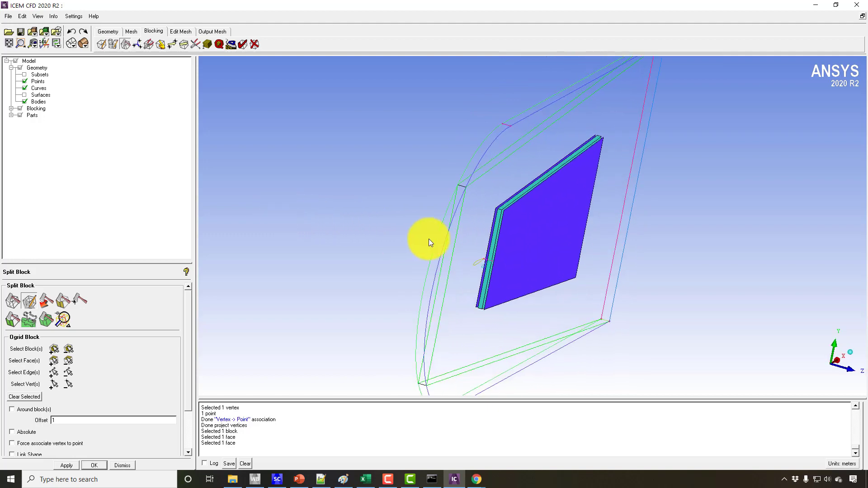
middle_click_drag(543, 239, 382, 251)
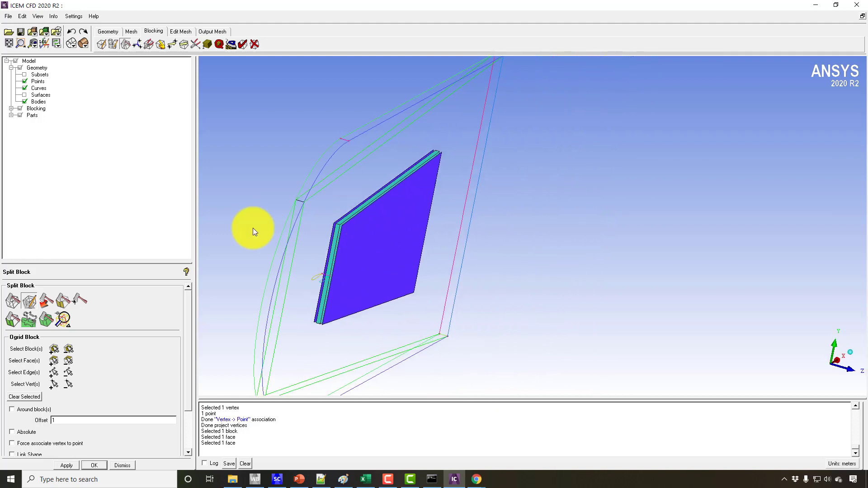
left_click(53, 361)
left_click(476, 186)
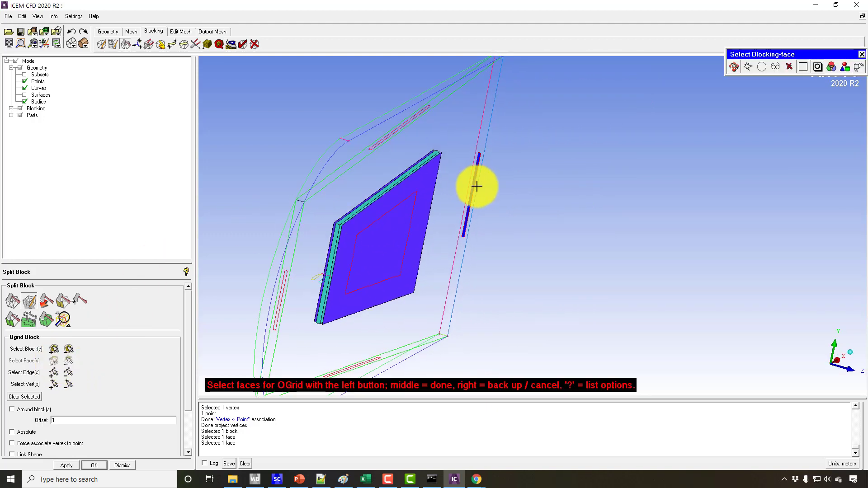
middle_click(476, 186)
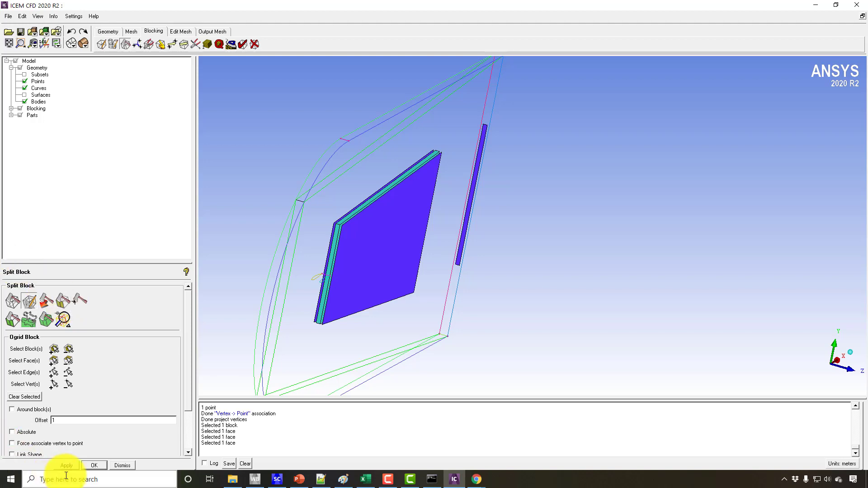
left_click_drag(377, 215, 305, 220)
middle_click_drag(289, 220, 411, 186)
left_click_drag(411, 186, 311, 168)
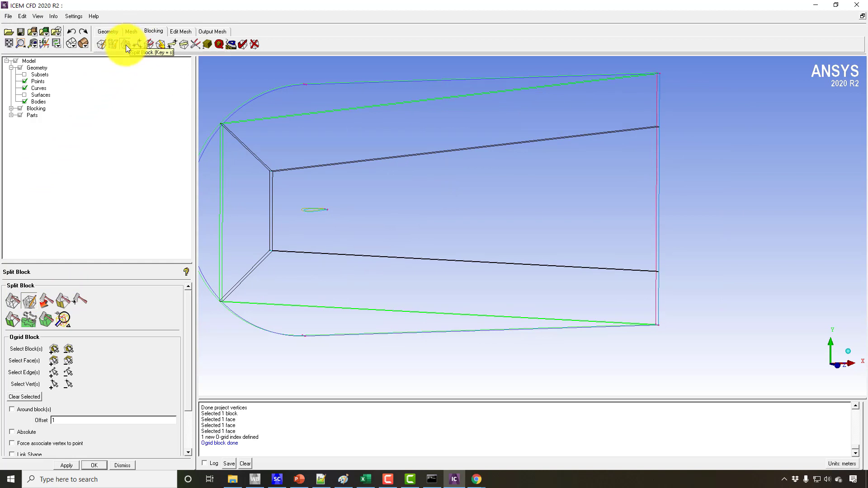
Step: Split the inner block's top edge at the airfoil trailing edge, split value 0.146564
left_click(12, 300)
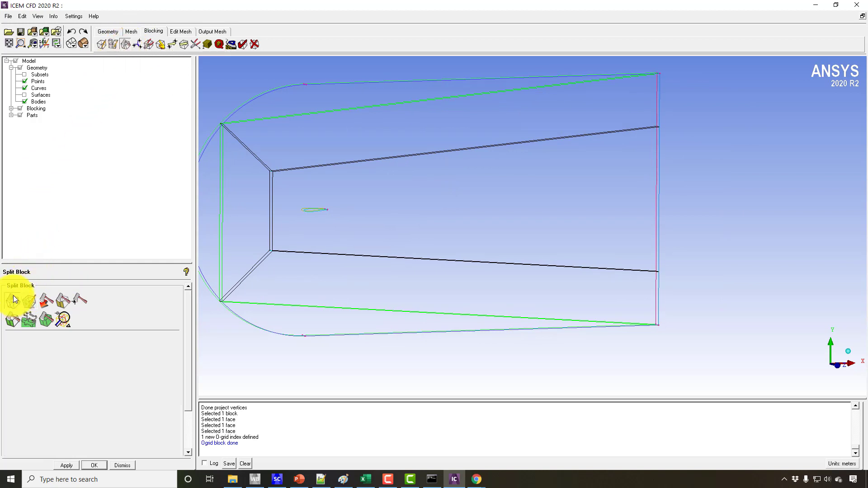
left_click(334, 165)
left_click(328, 167)
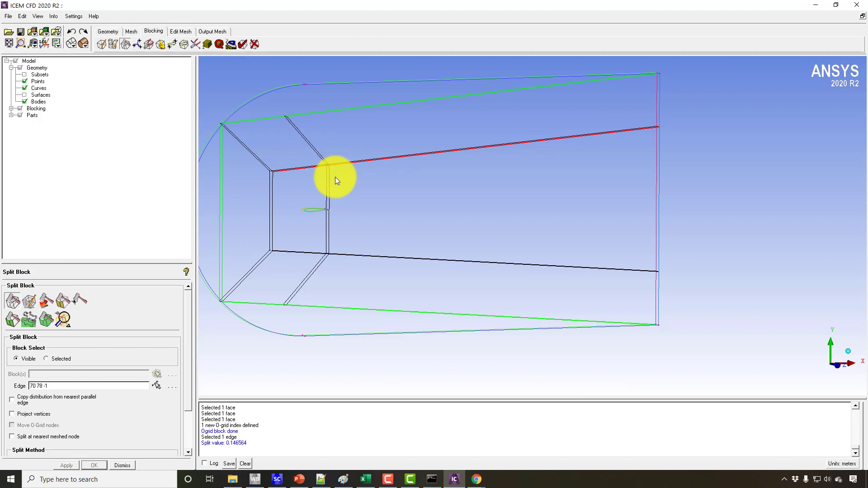
middle_click(350, 197)
left_click_drag(351, 198, 340, 213)
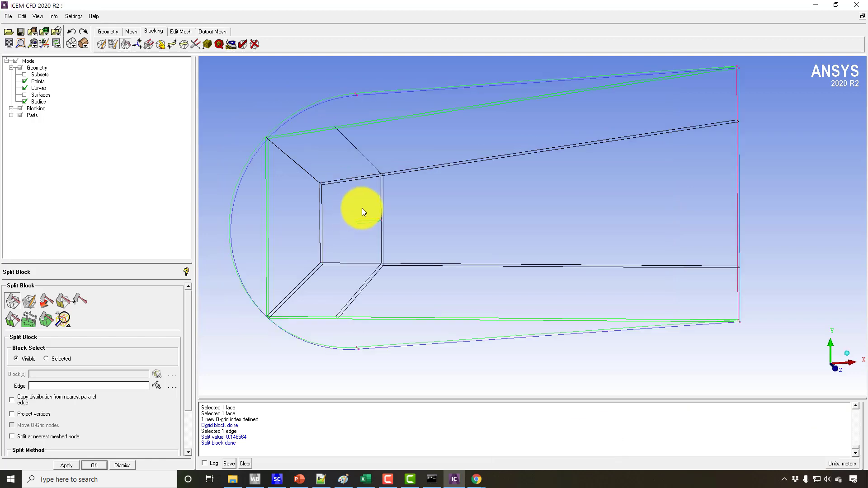
left_click_drag(361, 208, 337, 183)
right_click_drag(338, 184, 339, 226)
middle_click_drag(339, 226, 368, 207)
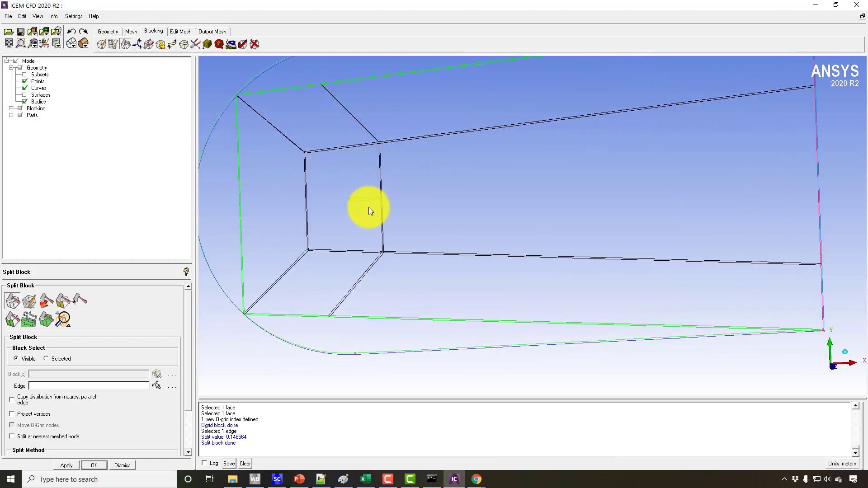
right_click_drag(368, 207, 351, 199)
mouse_move(350, 198)
left_mouse_down()
mouse_move(354, 180)
mouse_move(368, 234)
mouse_move(388, 207)
mouse_move(396, 230)
mouse_move(339, 187)
mouse_move(348, 191)
left_mouse_up()
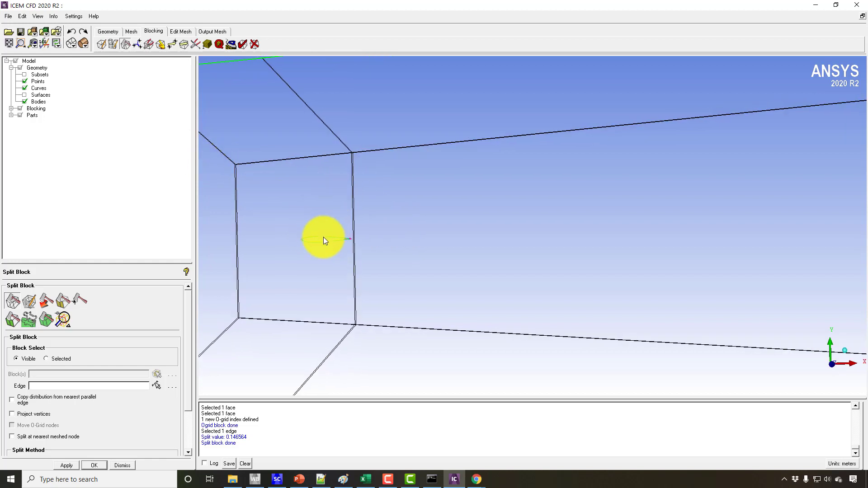
middle_click_drag(332, 242, 362, 231)
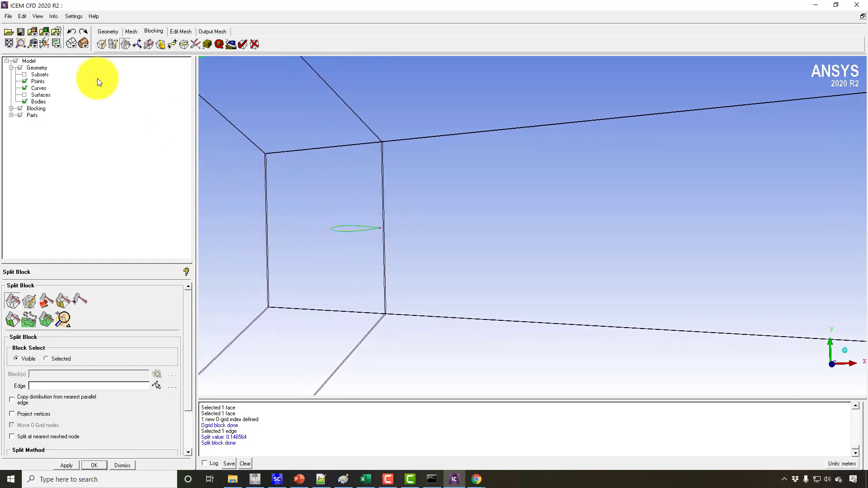
Step: Create leading-edge points at parameter 0.5 on the airfoil outline curves
left_click(113, 31)
left_click(103, 43)
left_click_drag(348, 234, 354, 238)
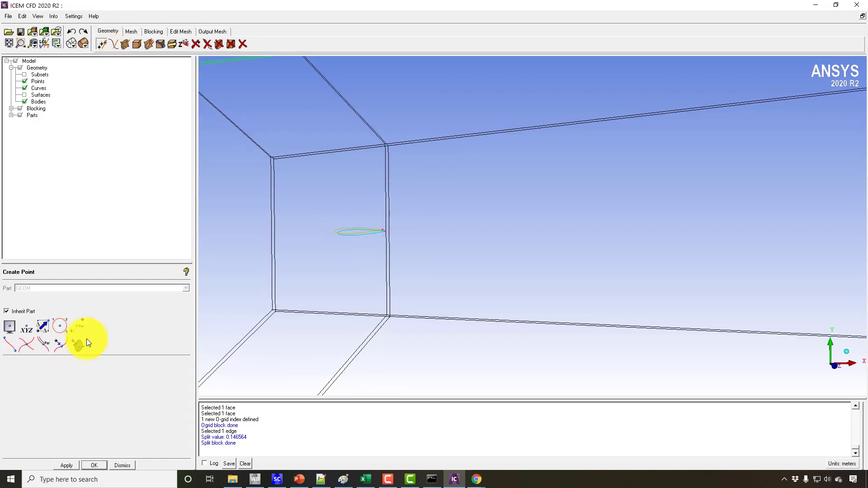
left_click(58, 346)
scroll(337, 308, "up", 2)
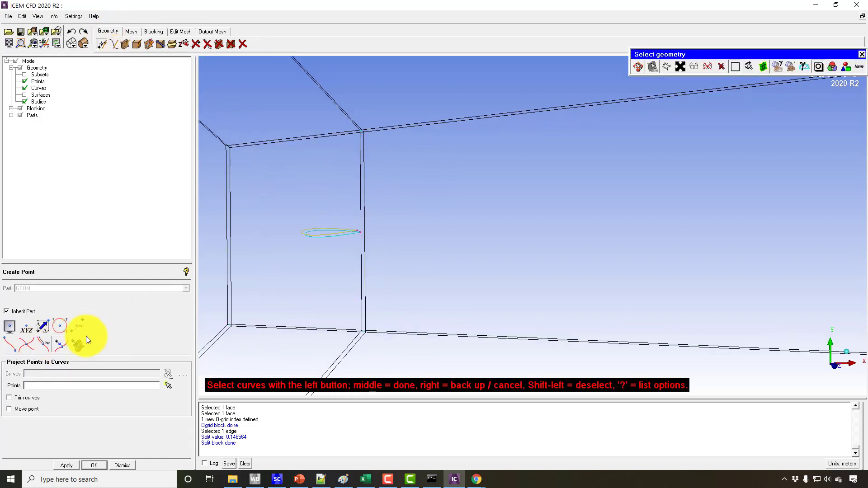
left_click(44, 343)
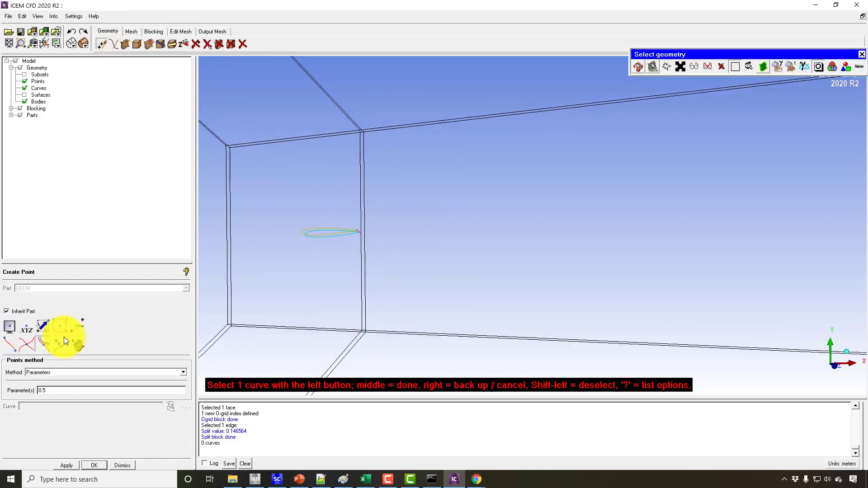
left_click(296, 235)
middle_click(296, 235)
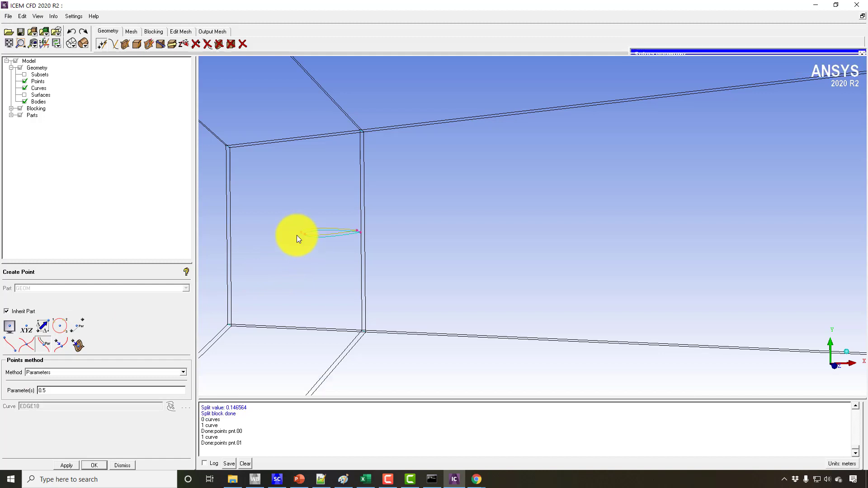
middle_click_drag(323, 271, 431, 300)
left_click_drag(369, 332, 375, 351)
scroll(344, 271, "up", 4)
middle_click_drag(395, 265, 642, 190)
scroll(501, 296, "up", 3)
middle_click_drag(502, 298, 403, 309)
scroll(408, 307, "up", 1)
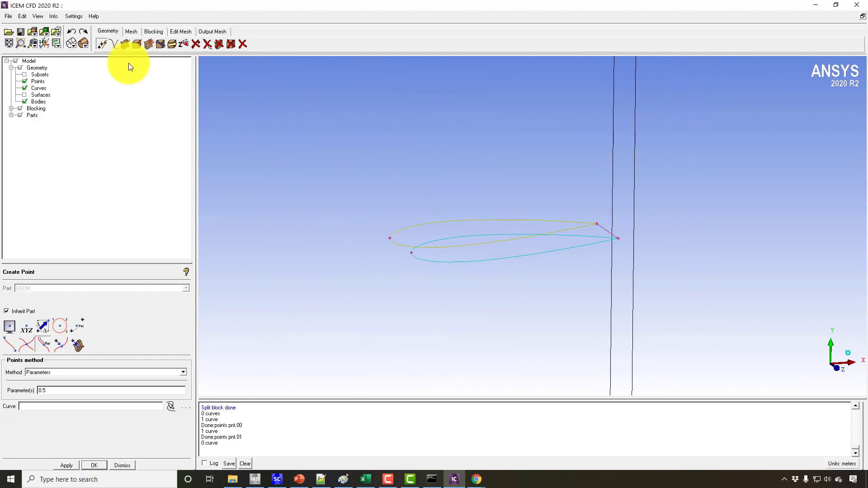
Step: Segment airfoil curves EDGE17 and EDGE18 at their leading-edge points into upper and lower halves
left_click(113, 44)
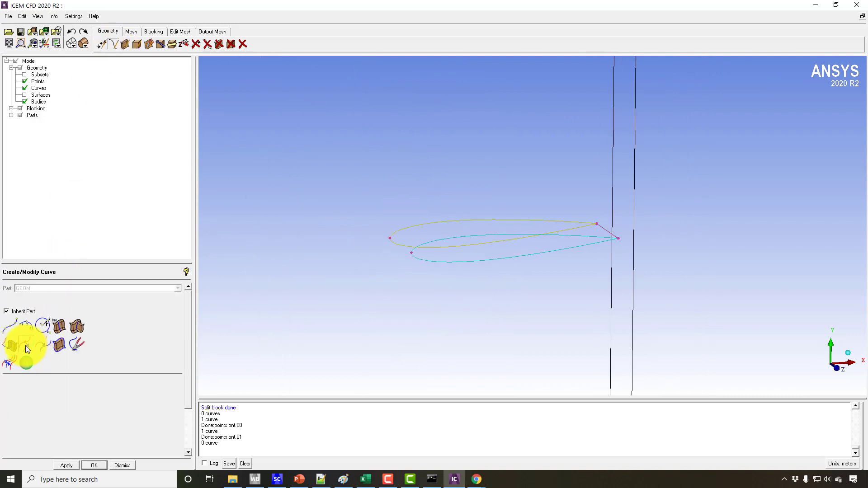
left_click(25, 345)
left_click(431, 262)
left_click(412, 253)
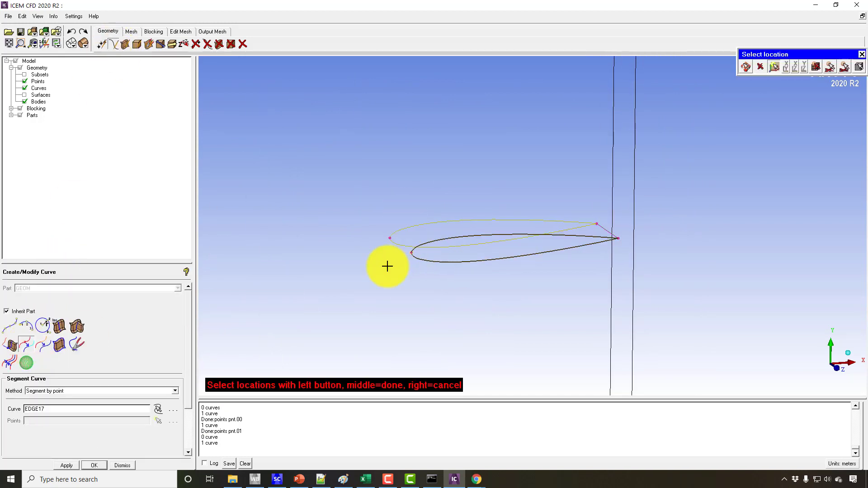
middle_click(386, 265)
left_click(395, 244)
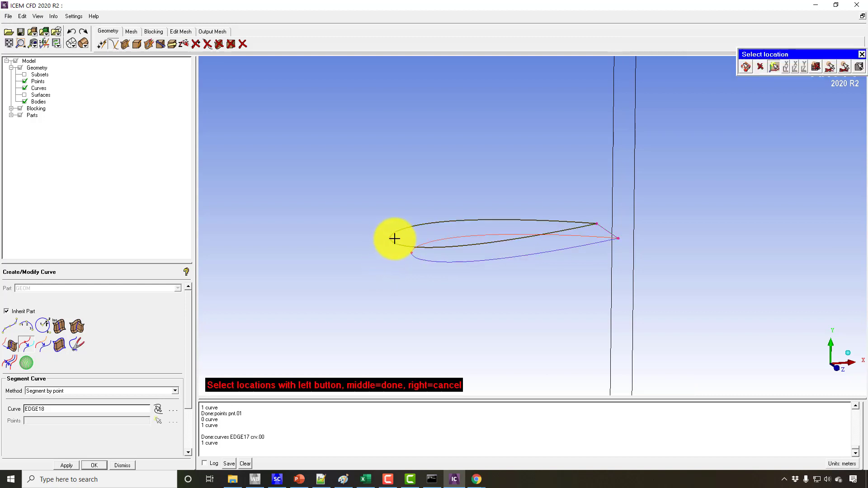
left_click(360, 242)
middle_click(360, 243)
left_click(429, 224)
middle_click(368, 188)
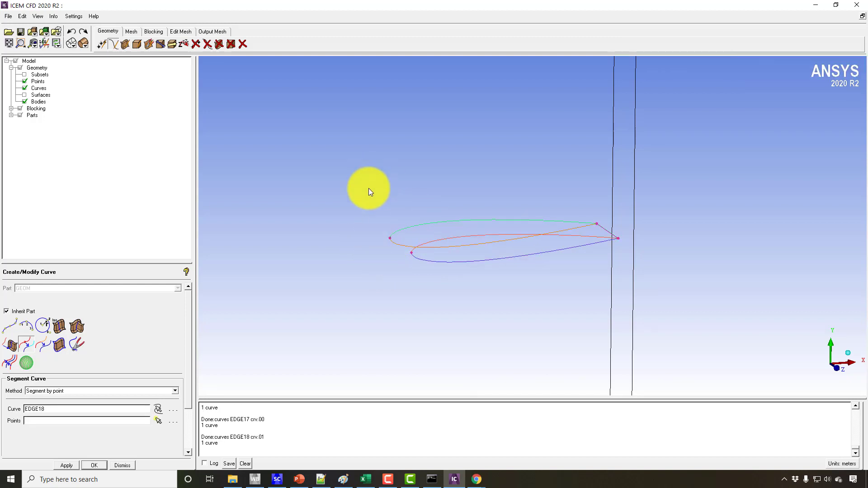
left_click(102, 43)
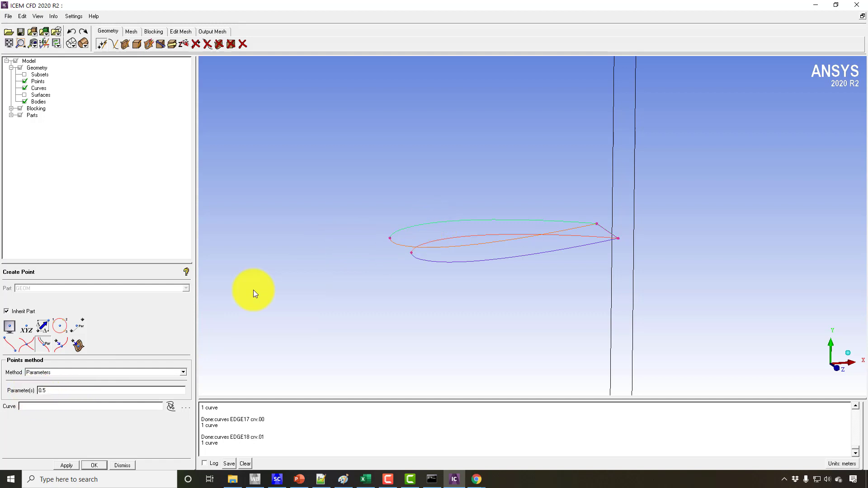
Step: Place points at curve parameter 0.05 on the four airfoil curves
left_click(54, 388)
key("BackSpace")
key("BackSpace")
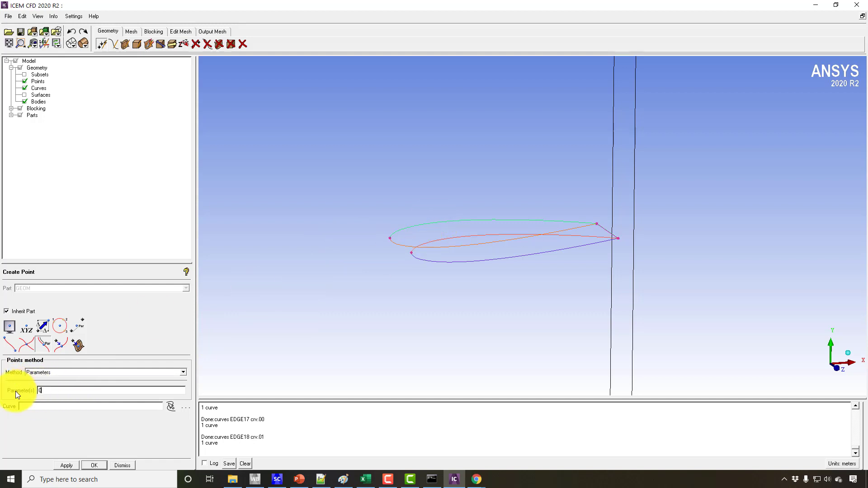
type(".05")
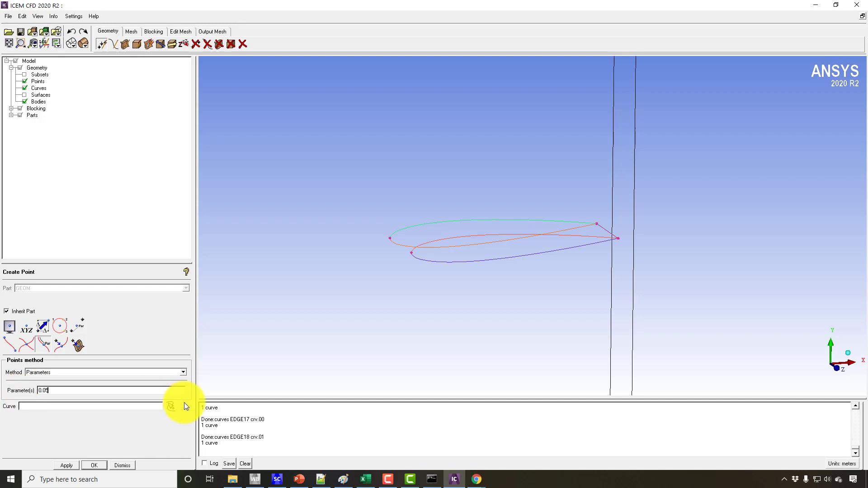
left_click(171, 405)
left_click(403, 232)
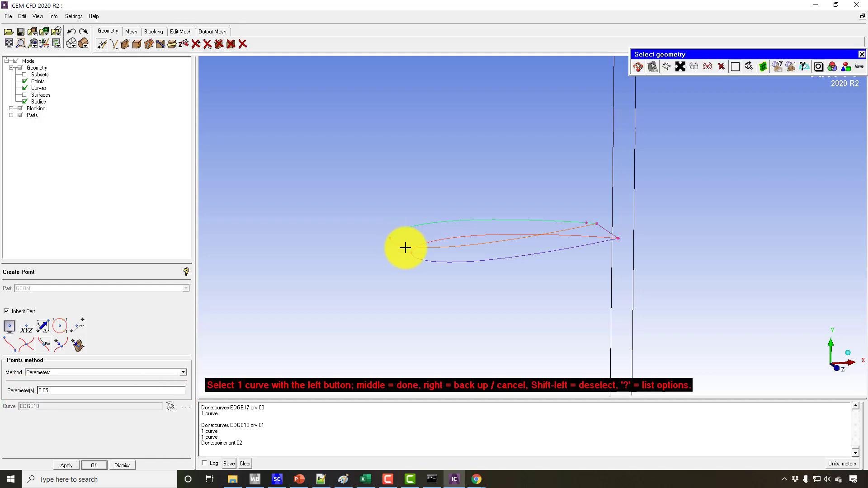
left_click(405, 249)
left_click(417, 244)
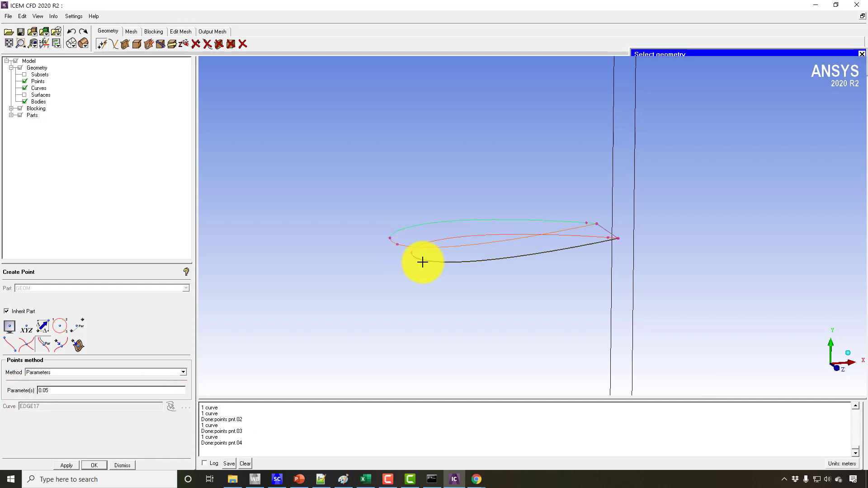
left_click(398, 237)
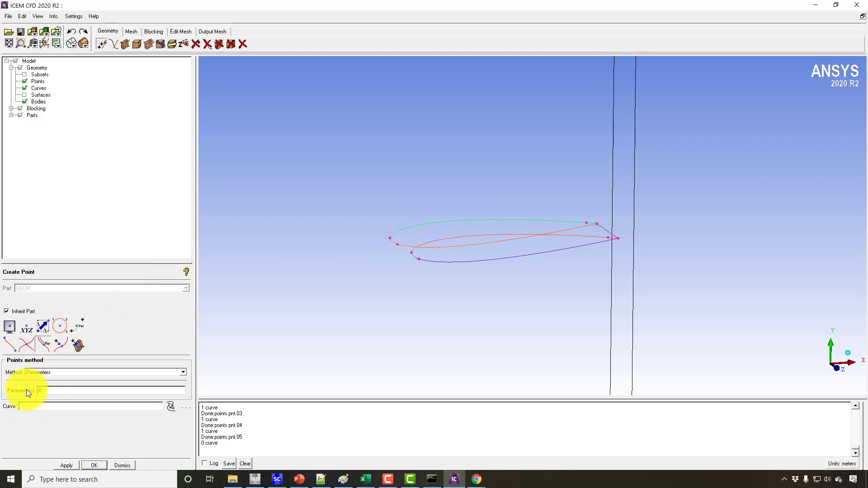
Step: Add points at parameter 0.95 on two airfoil curves near the trailing edge
type("5")
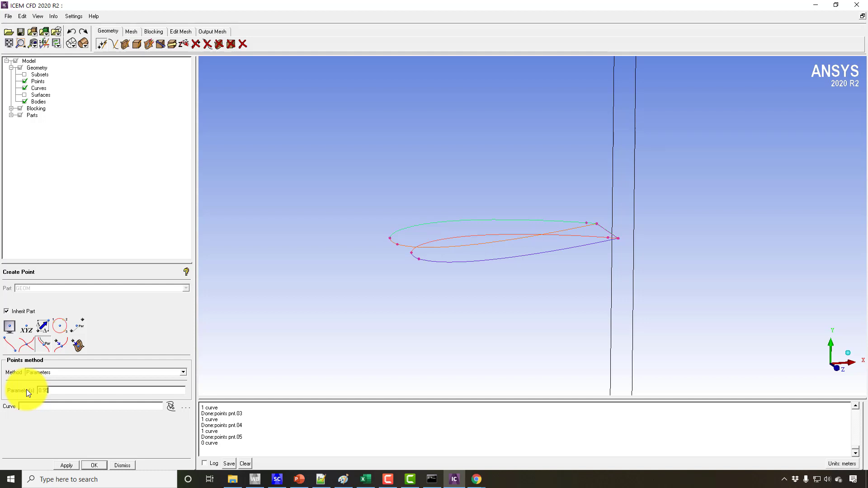
left_click(44, 346)
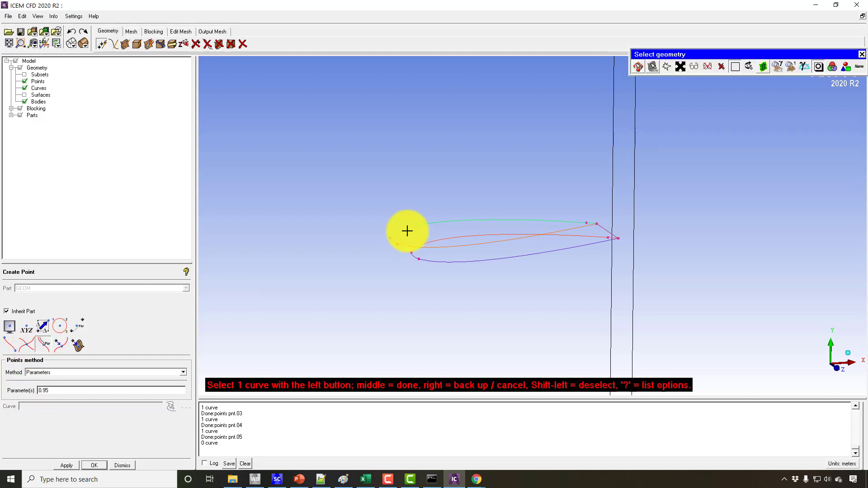
left_click(407, 231)
left_click(422, 242)
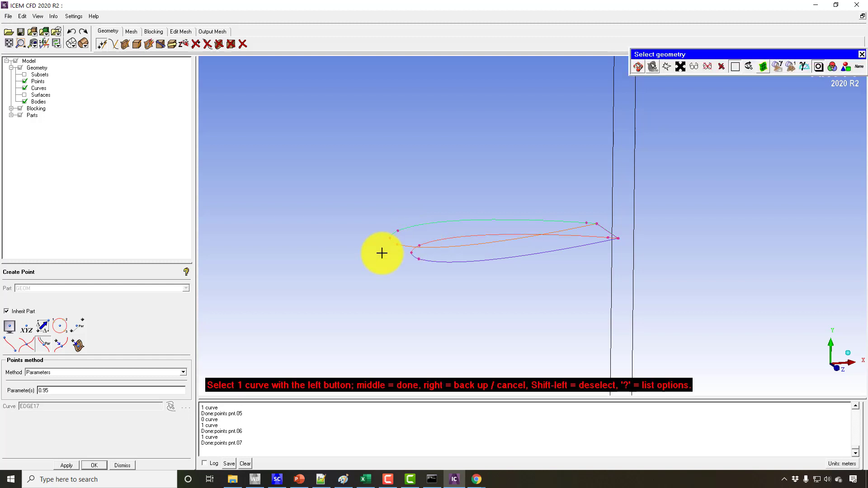
middle_click(365, 243)
scroll(365, 242, "up", 3)
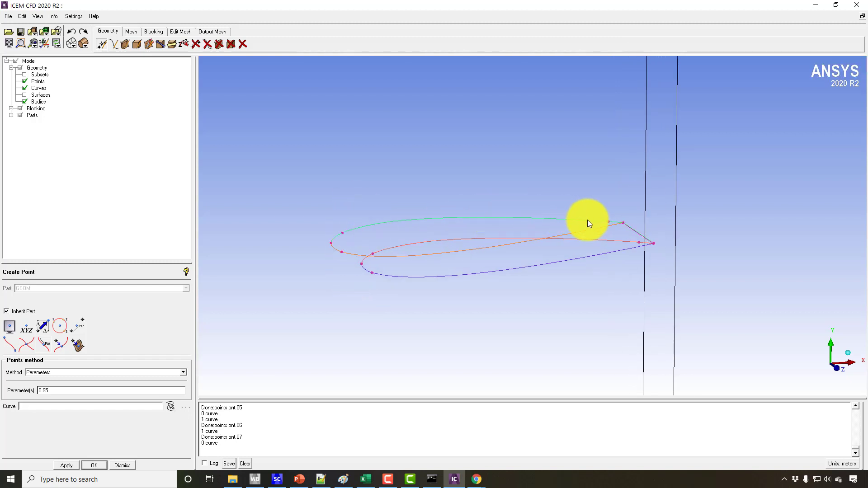
Step: Associate the first two inner block vertices with the airfoil's leading-edge points
left_click(154, 30)
scroll(337, 230, "down", 6)
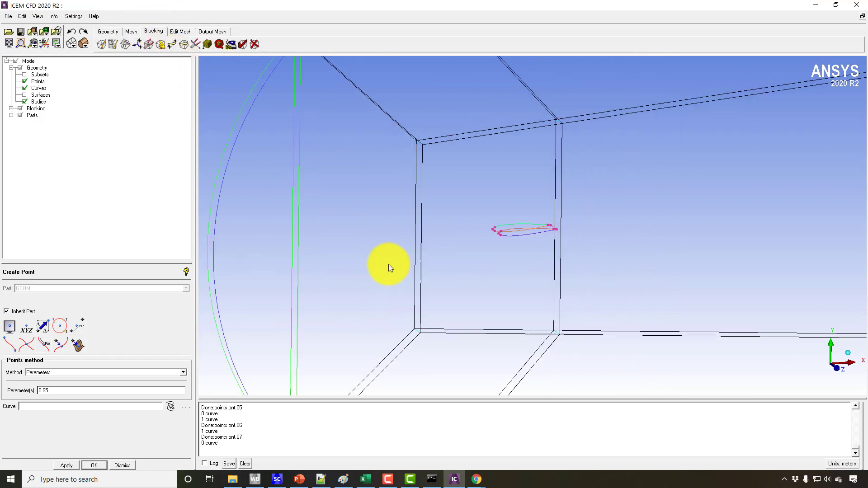
left_click(161, 45)
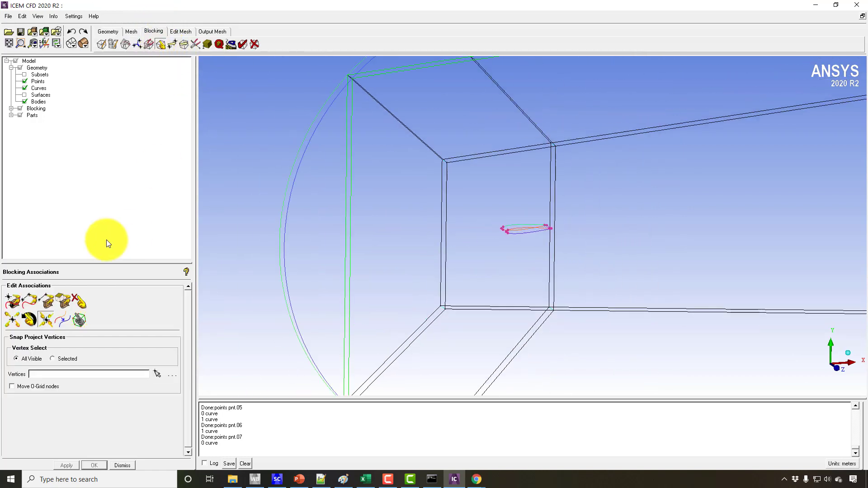
left_click(17, 307)
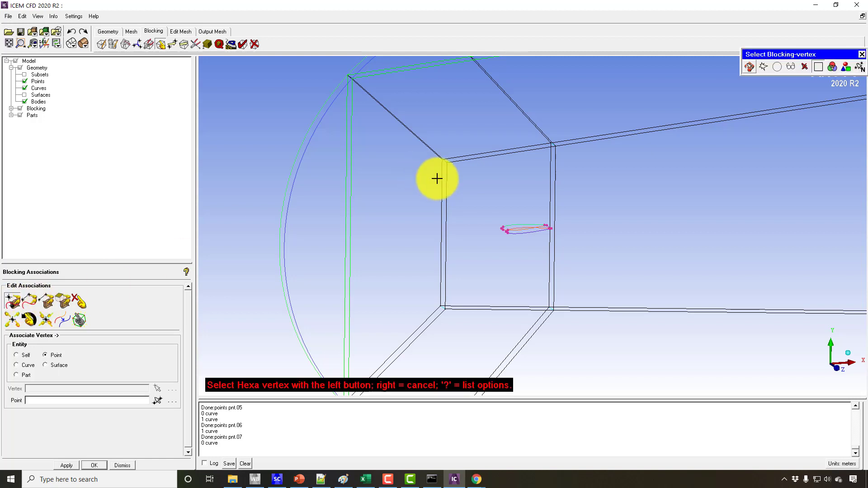
middle_click(475, 192)
middle_click_drag(476, 192, 468, 214)
left_click_drag(467, 213, 490, 191)
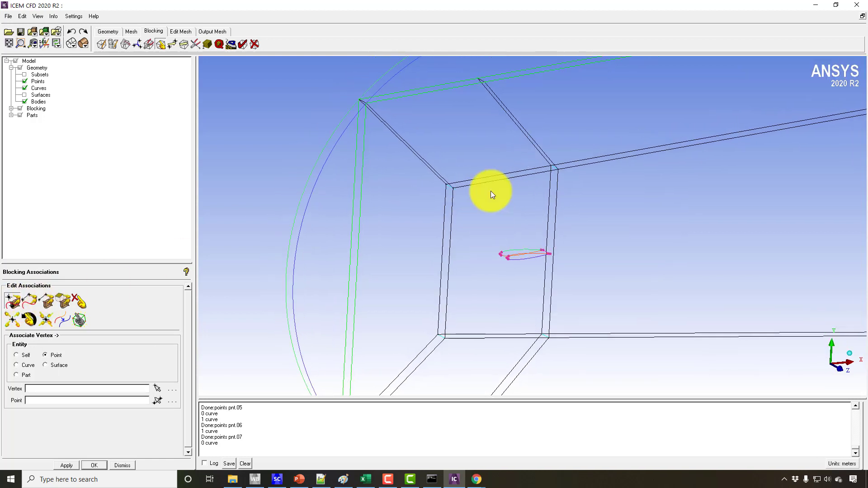
scroll(490, 190, "up", 5)
middle_click_drag(462, 160, 407, 113)
left_click(21, 303)
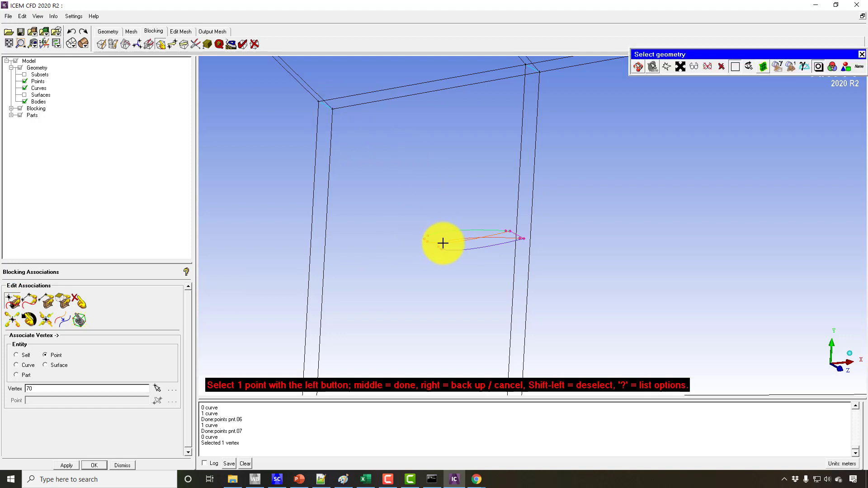
left_click(442, 243)
left_click(317, 101)
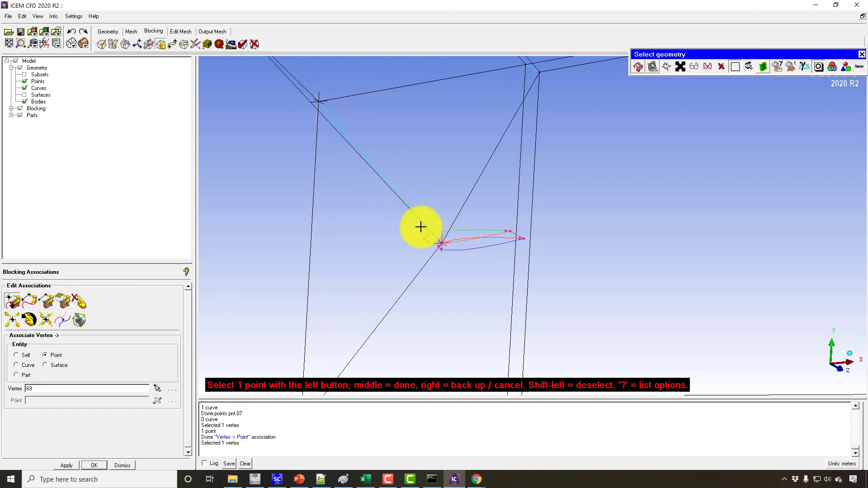
left_click(428, 235)
Step: Associate vertices 65 and 66 with the leading-edge points as well
scroll(299, 332, "down", 2)
left_click_drag(299, 332, 332, 341)
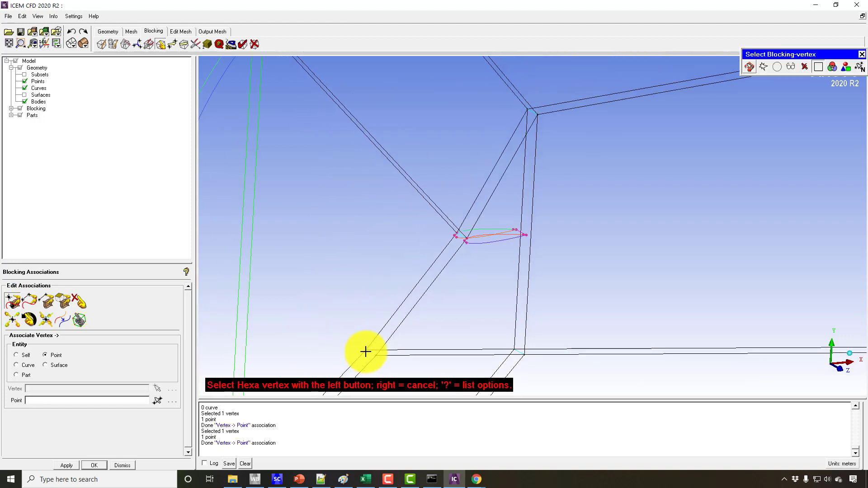
left_click(459, 240)
left_click(459, 243)
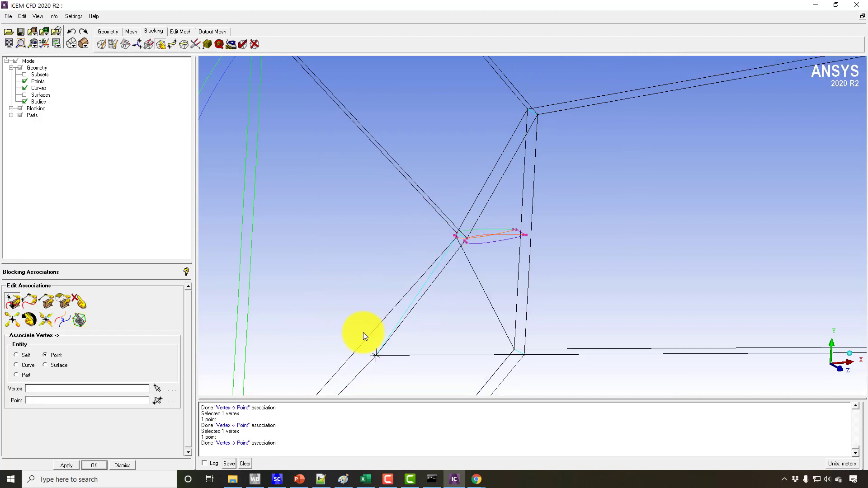
left_click(374, 354)
left_click(468, 244)
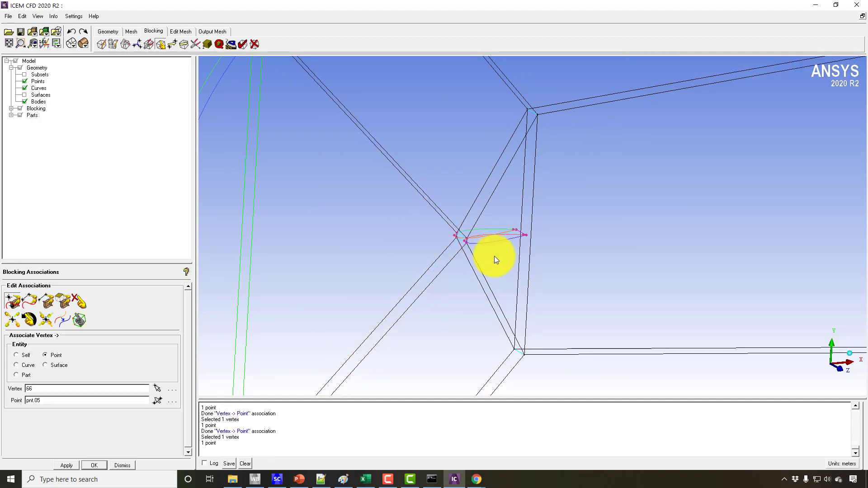
right_click(505, 263)
scroll(479, 270, "up", 2)
middle_click_drag(478, 271, 392, 89)
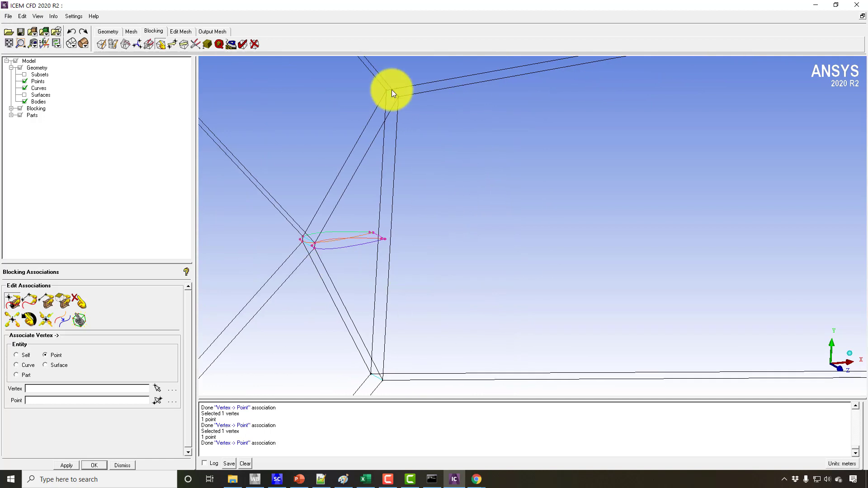
left_click_drag(458, 169, 394, 248)
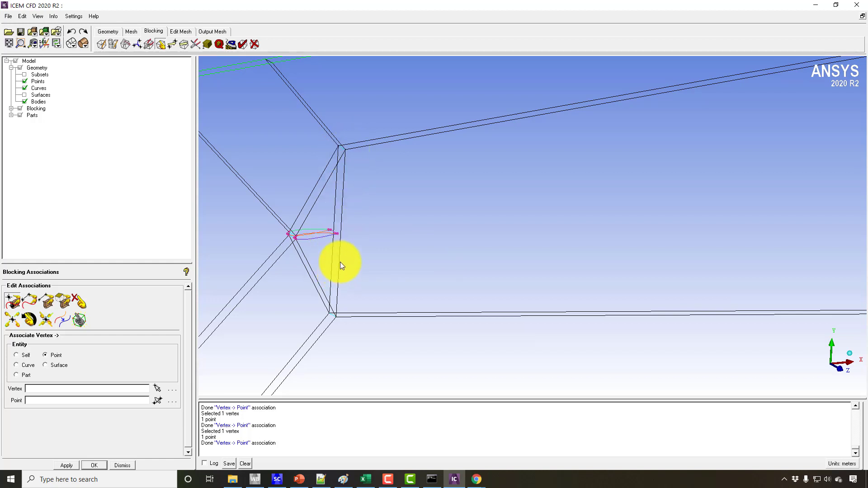
left_click_drag(400, 235, 280, 241)
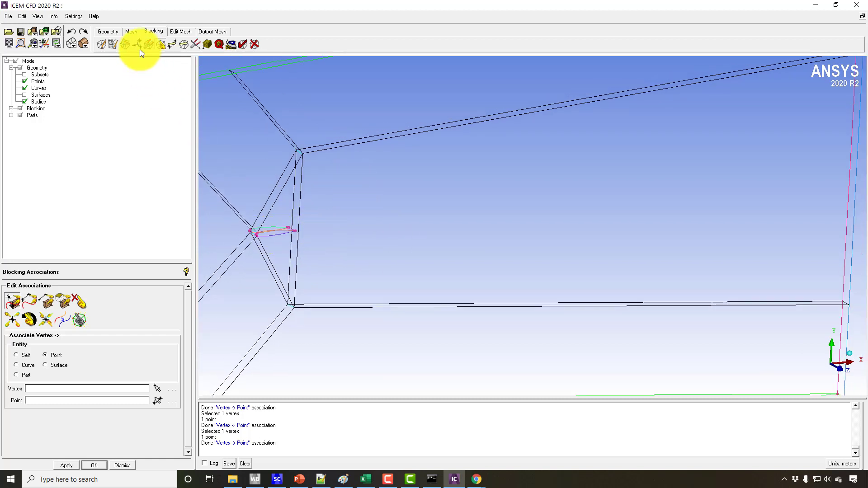
Step: Collapse block 44 behind the airfoil along the chosen direction edge
left_click(172, 47)
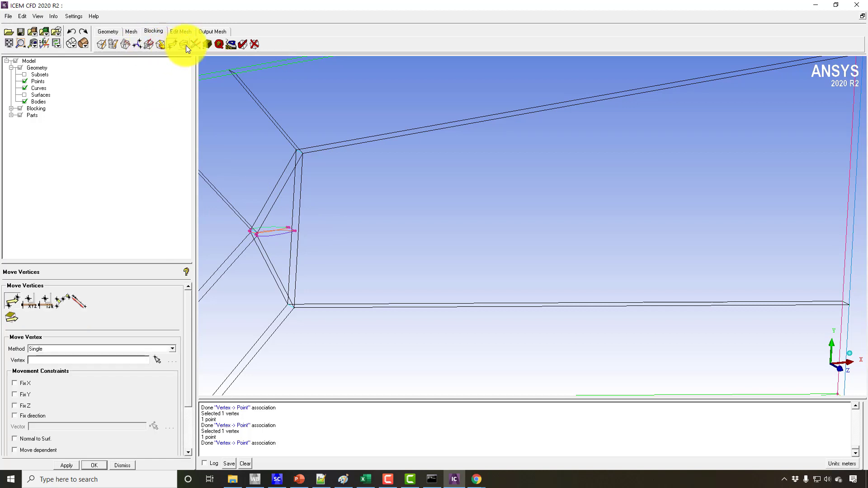
left_click(187, 47)
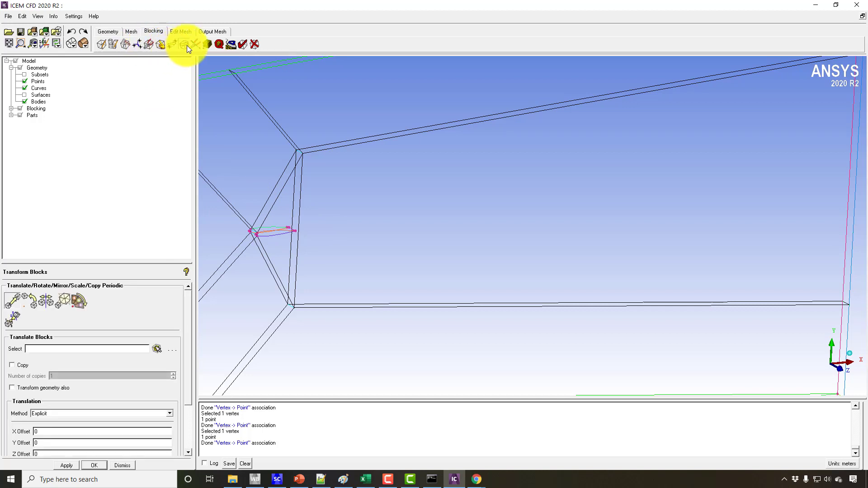
left_click(134, 44)
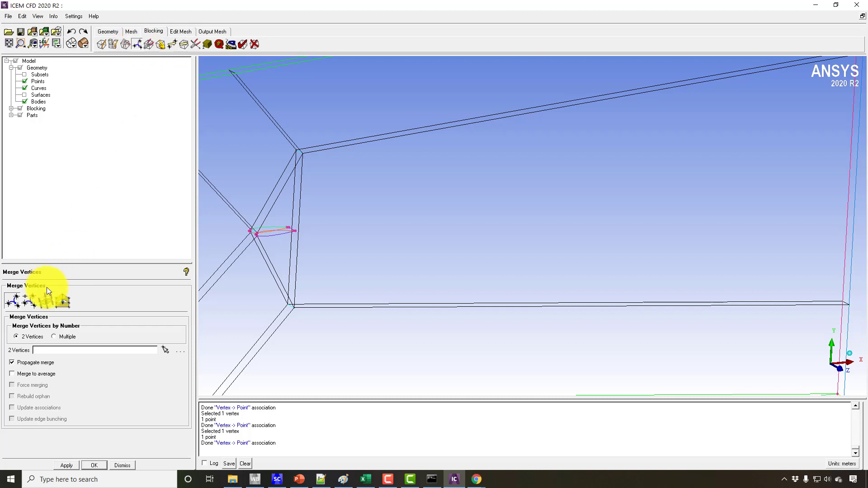
left_click(48, 302)
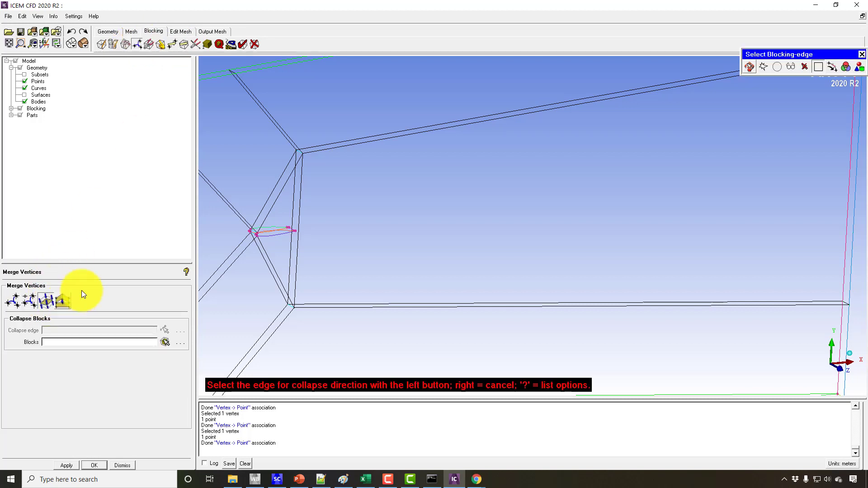
left_click(300, 228)
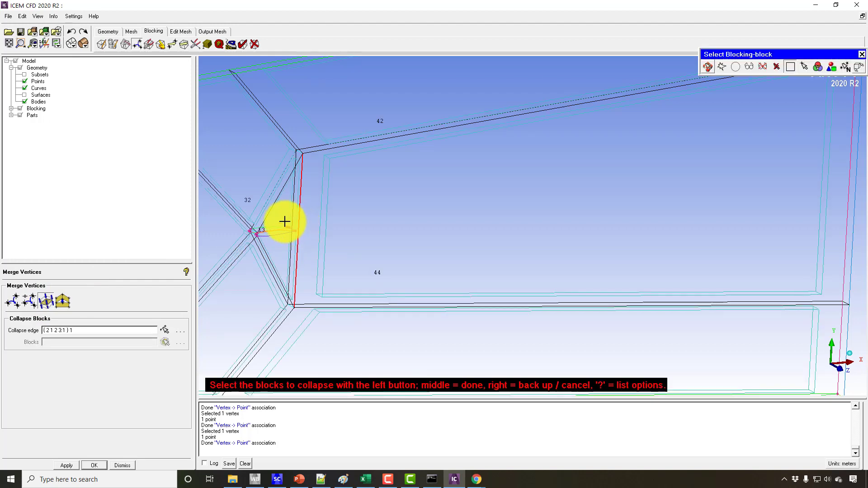
scroll(341, 239, "down", 2)
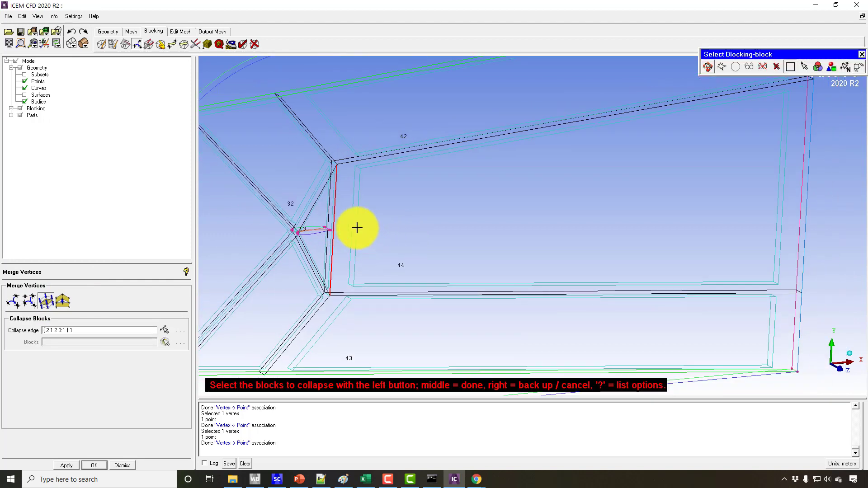
left_click(517, 229)
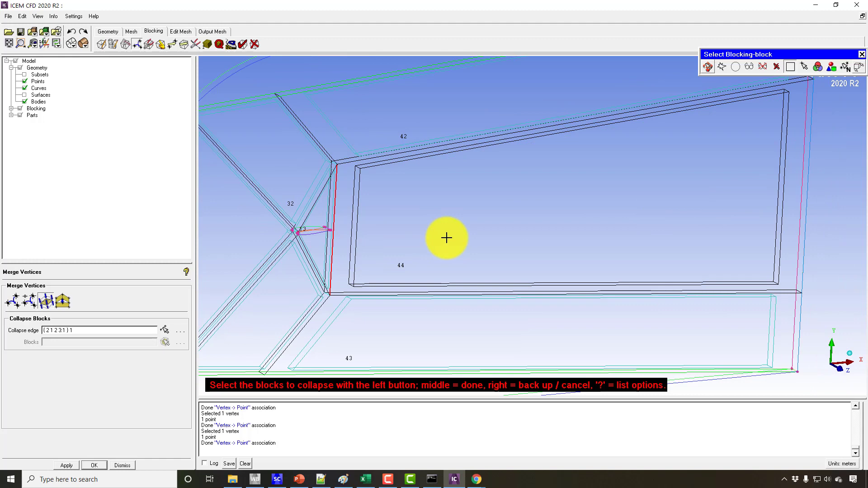
middle_click(446, 238)
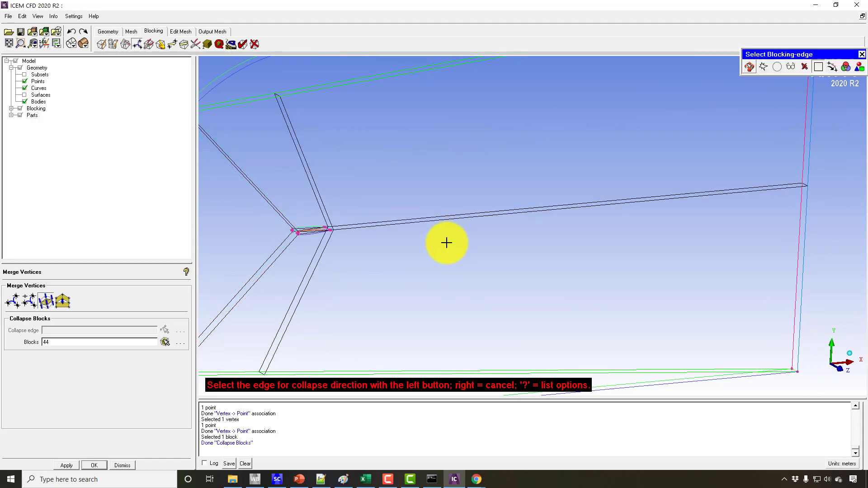
right_click(446, 243)
scroll(450, 278, "down", 4)
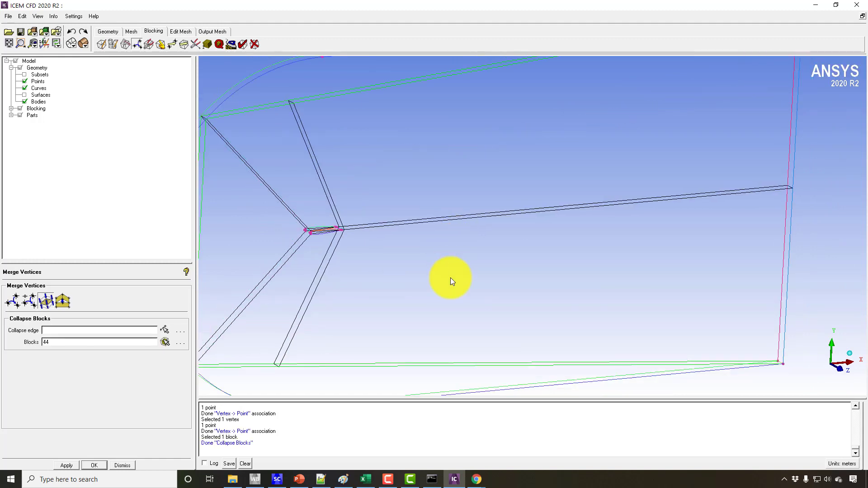
Step: Snap-project all visible block vertices onto the domain curves
left_click(161, 44)
left_click(45, 319)
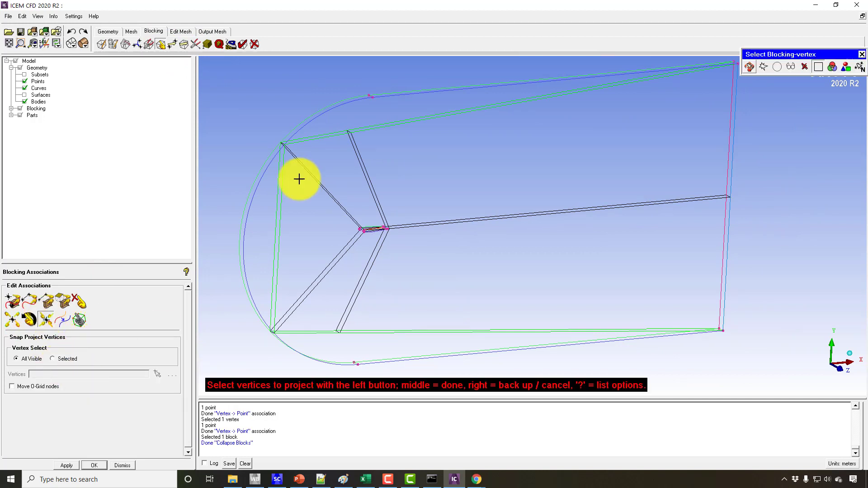
left_click(340, 328)
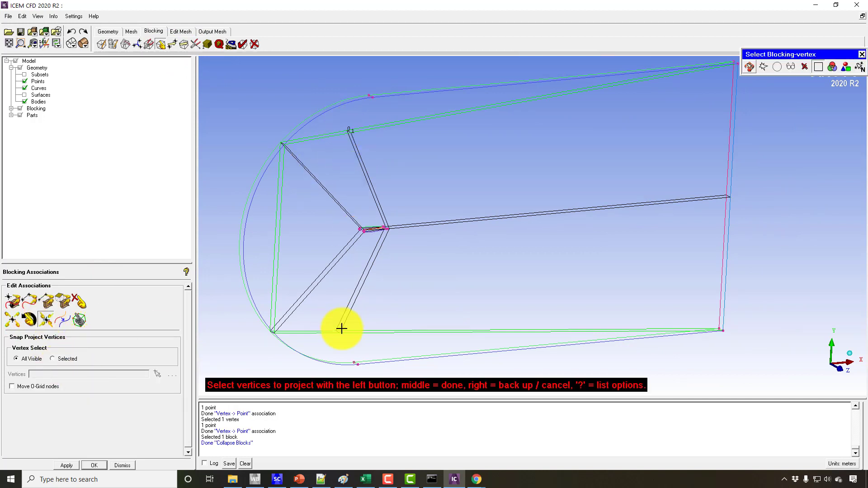
middle_click(361, 344)
middle_click_drag(362, 343, 292, 314)
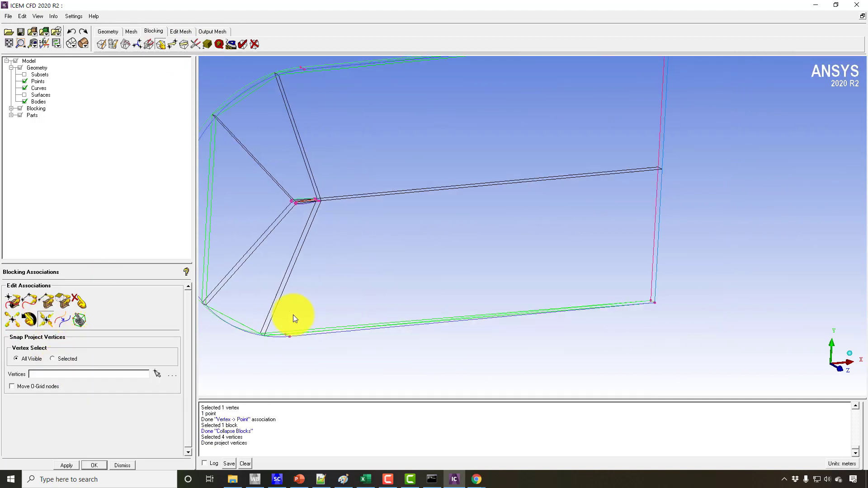
left_click_drag(293, 314, 268, 264)
middle_click_drag(267, 264, 303, 300)
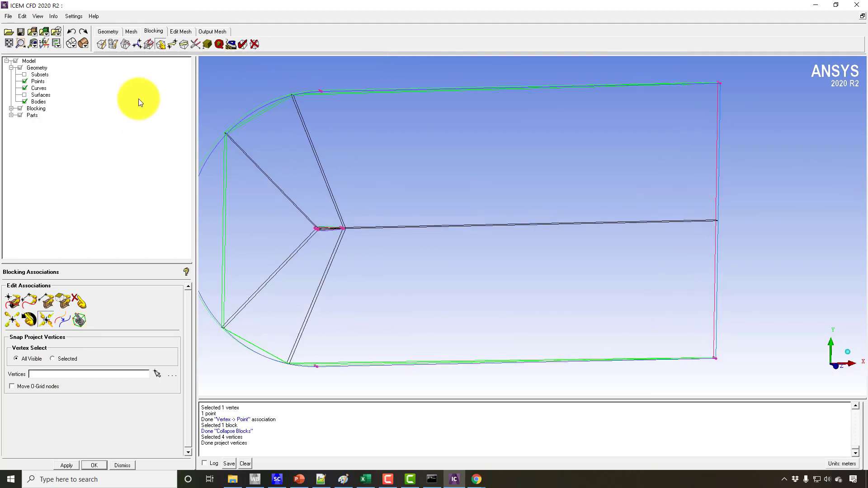
Step: Start Associate Vertex to Point and zoom in on the airfoil trailing edge
left_click(156, 45)
left_click(17, 298)
middle_click(362, 267)
left_click_drag(365, 269, 441, 290)
scroll(434, 292, "up", 3)
middle_click_drag(348, 294, 610, 296)
scroll(644, 297, "up", 7)
middle_click_drag(452, 275, 441, 289)
scroll(419, 294, "up", 7)
middle_click_drag(562, 315, 405, 192)
scroll(505, 256, "up", 4)
middle_click_drag(499, 219, 516, 281)
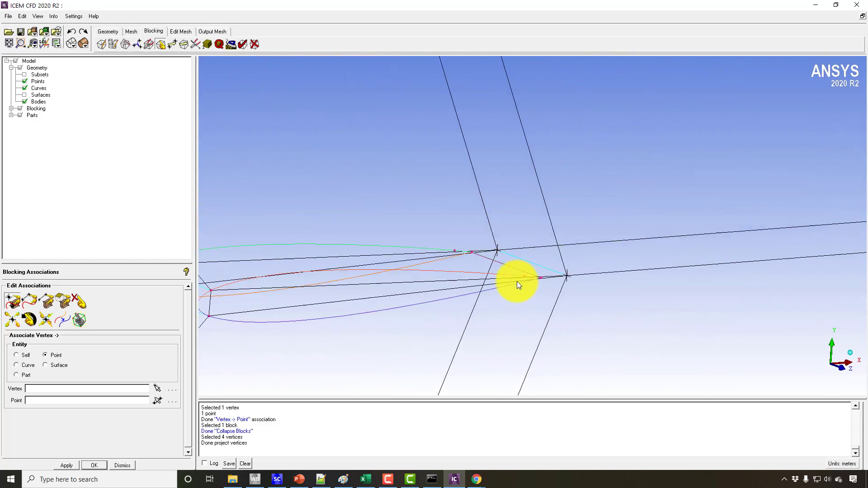
left_click_drag(516, 281, 474, 301)
scroll(456, 273, "up", 5)
middle_click_drag(392, 275, 458, 198)
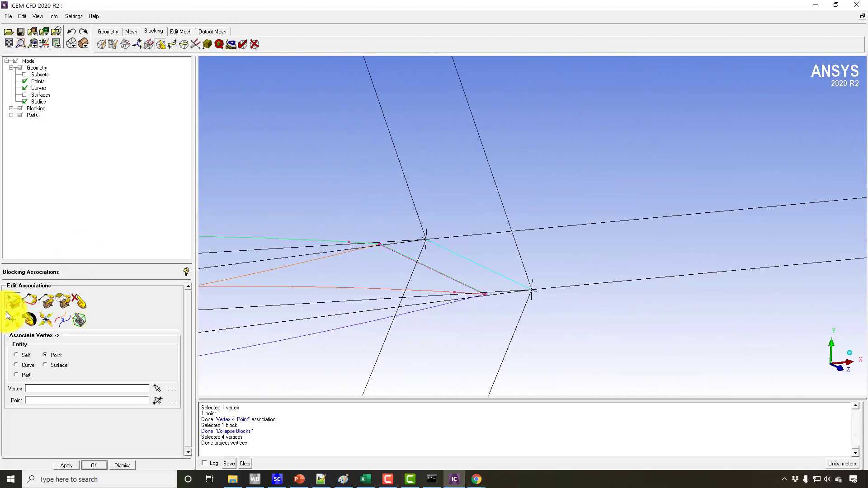
Step: Associate vertex 98 and the other trailing-edge vertex with their trailing-edge points
left_click(10, 312)
left_click(381, 245)
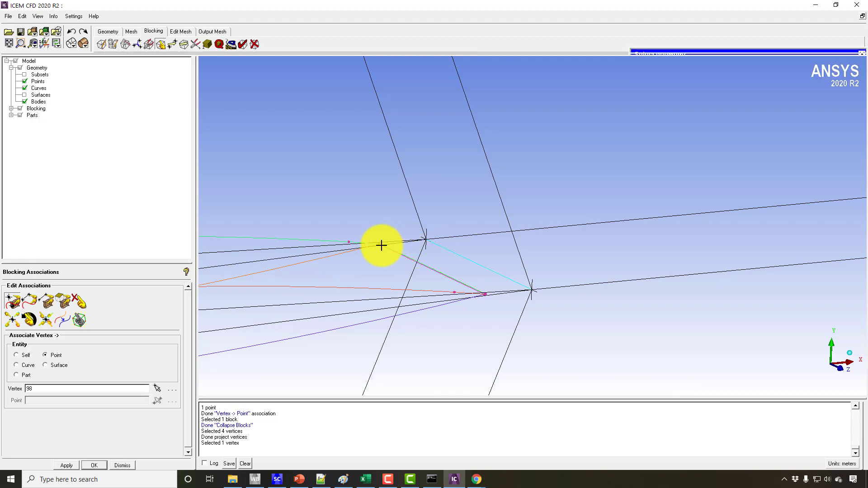
left_click(381, 245)
left_click(532, 289)
left_click(485, 294)
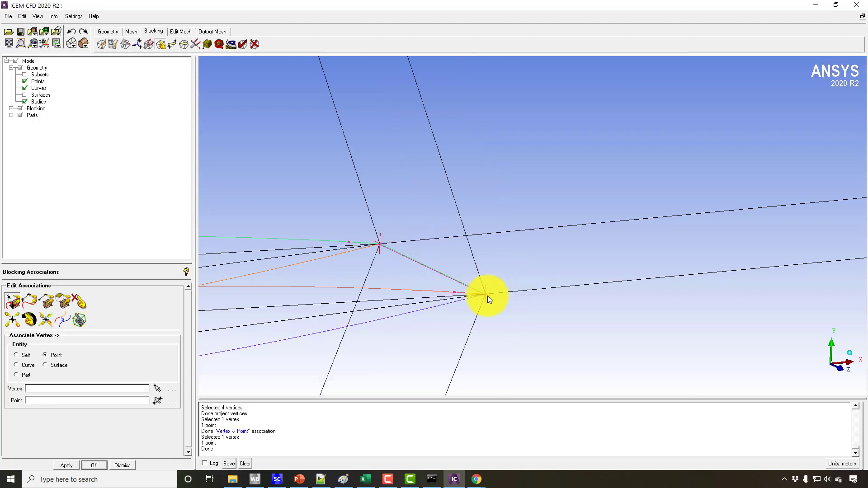
right_click(451, 304)
right_click_drag(451, 304, 440, 402)
right_click_drag(492, 254, 481, 352)
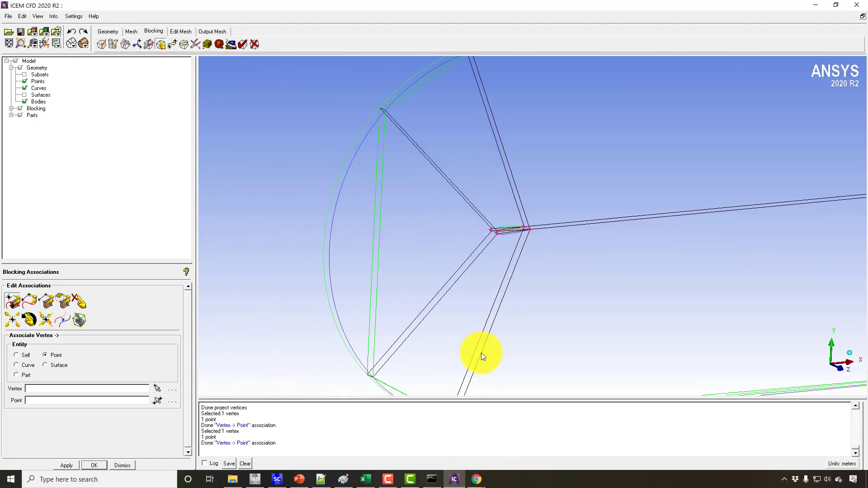
left_click_drag(481, 353, 302, 176)
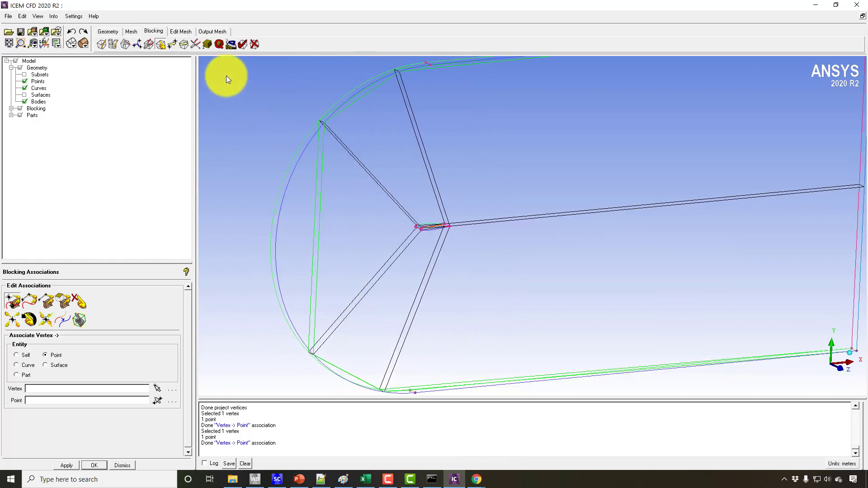
Step: Choose the Set Position method in Move Vertices and begin picking the reference vertex
left_click(174, 43)
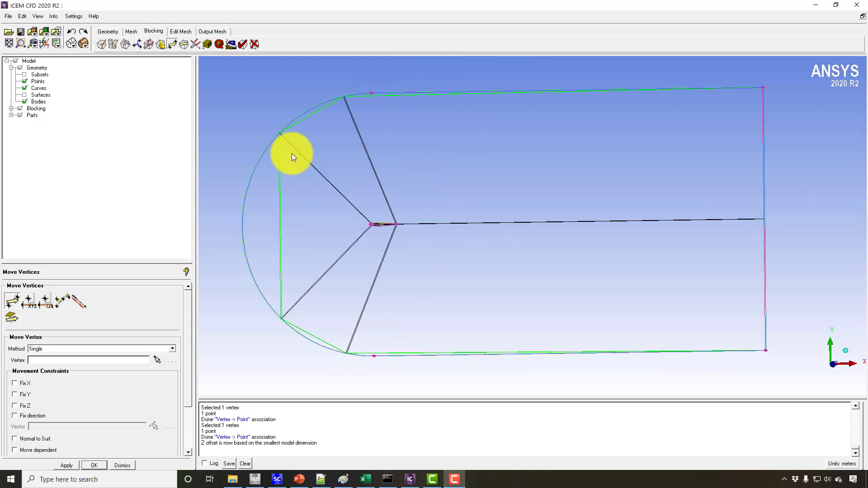
left_click_drag(292, 154, 330, 217)
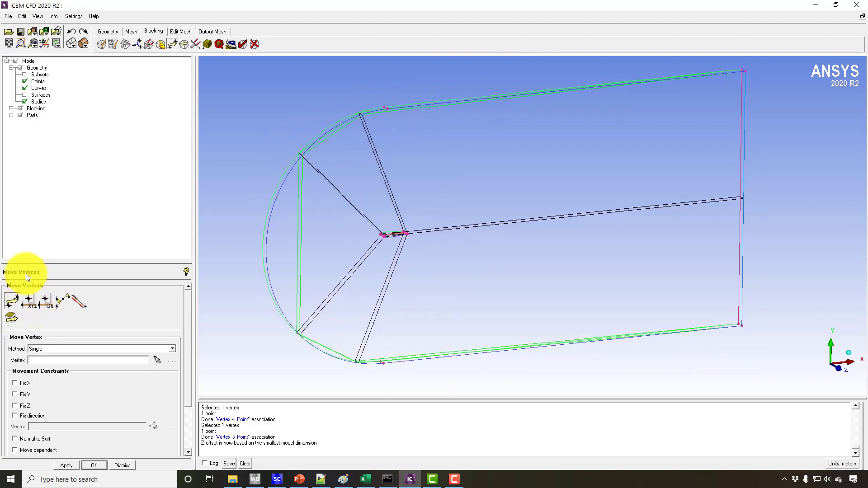
left_click(30, 301)
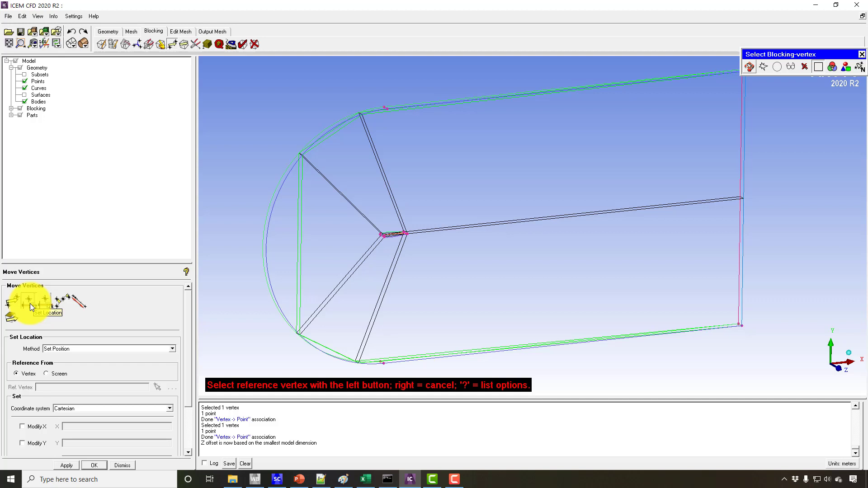
left_click(29, 303)
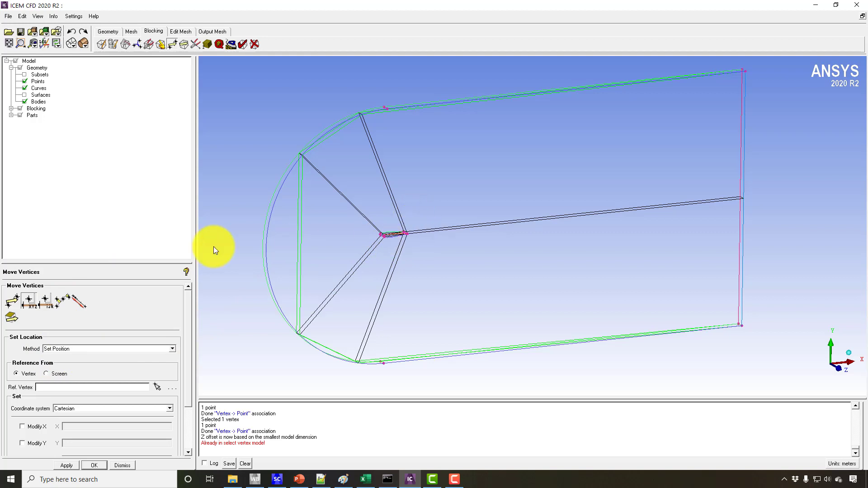
left_click(160, 387)
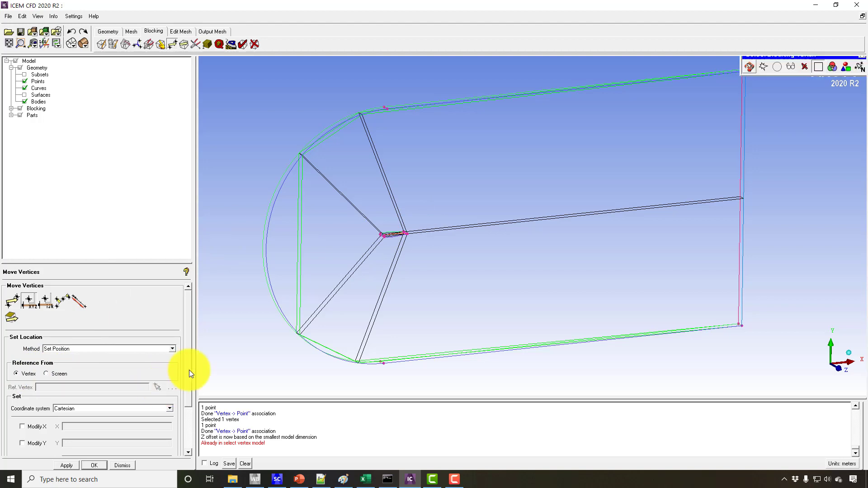
scroll(385, 235, "up", 5)
scroll(343, 237, "up", 1)
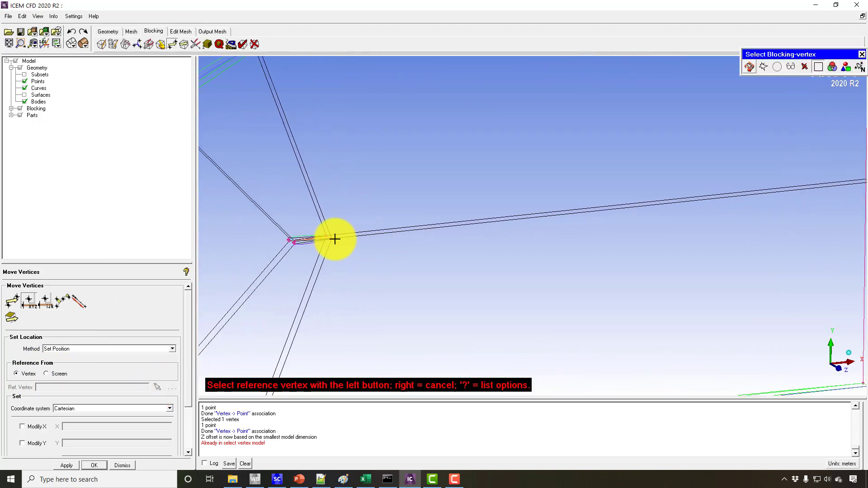
Step: Pick vertex 104 at the wake junction as reference and orbit to inspect it
left_click(352, 237)
scroll(382, 265, "down", 5)
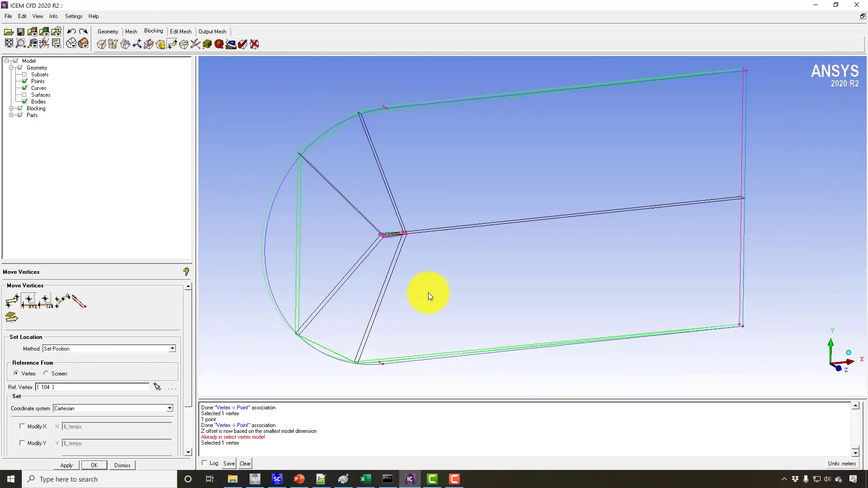
middle_click_drag(418, 271, 411, 240)
left_click_drag(411, 240, 337, 221)
middle_click_drag(337, 221, 295, 239)
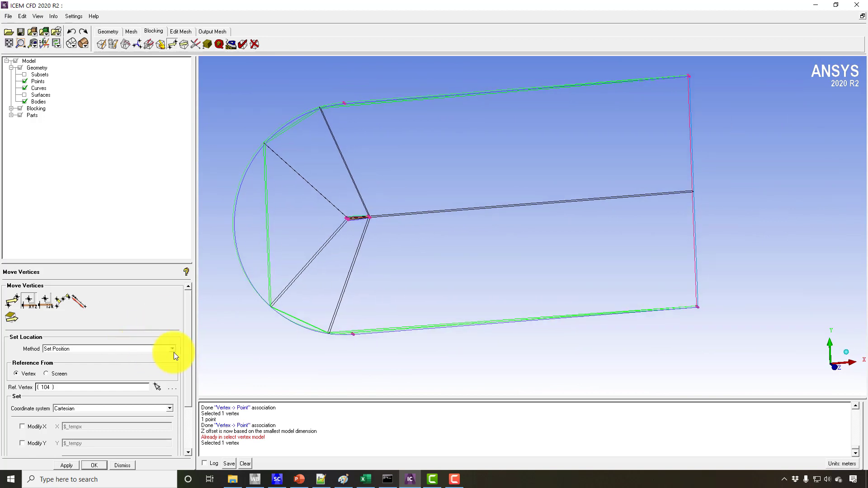
scroll(186, 384, "down", 4)
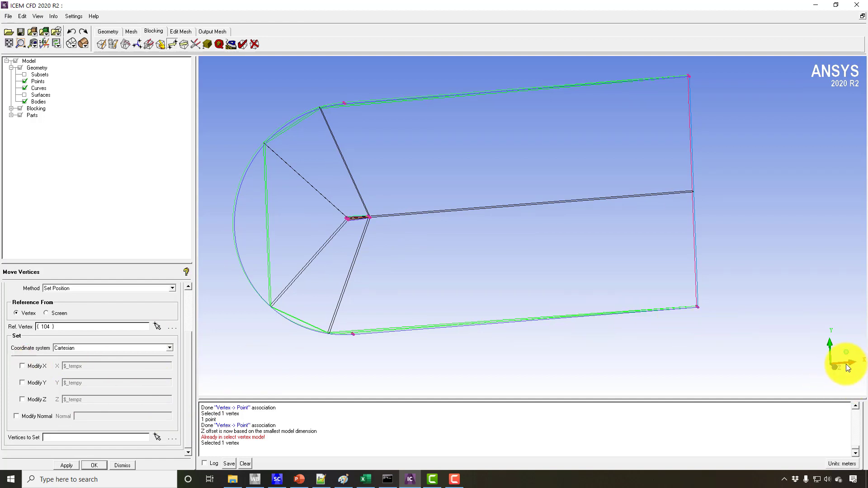
middle_click_drag(391, 296, 471, 309)
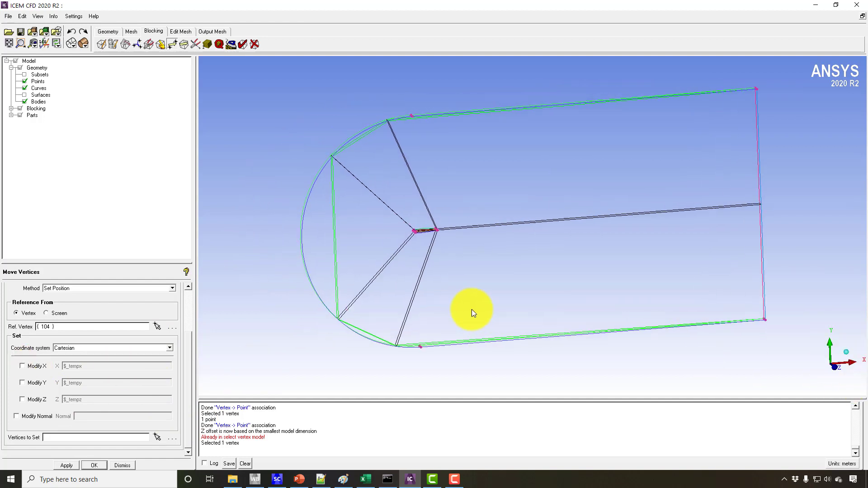
left_click_drag(467, 298, 588, 313)
left_click_drag(497, 286, 534, 329)
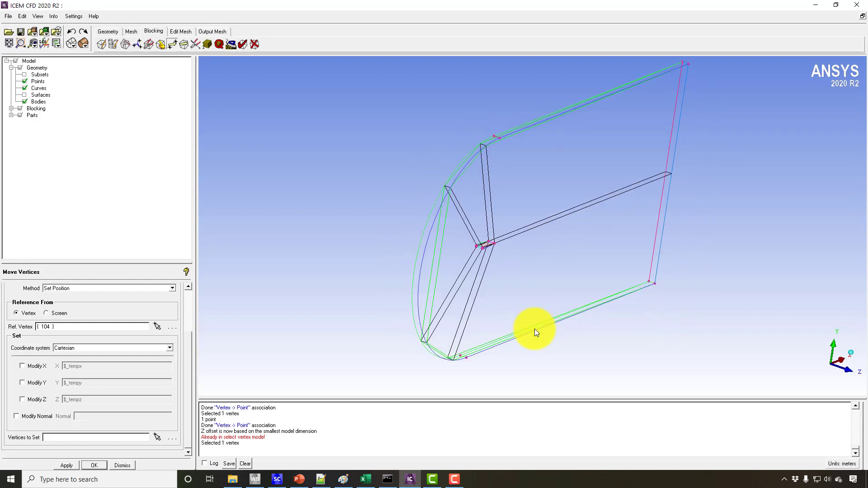
scroll(517, 235, "up", 3)
left_click_drag(517, 235, 497, 241)
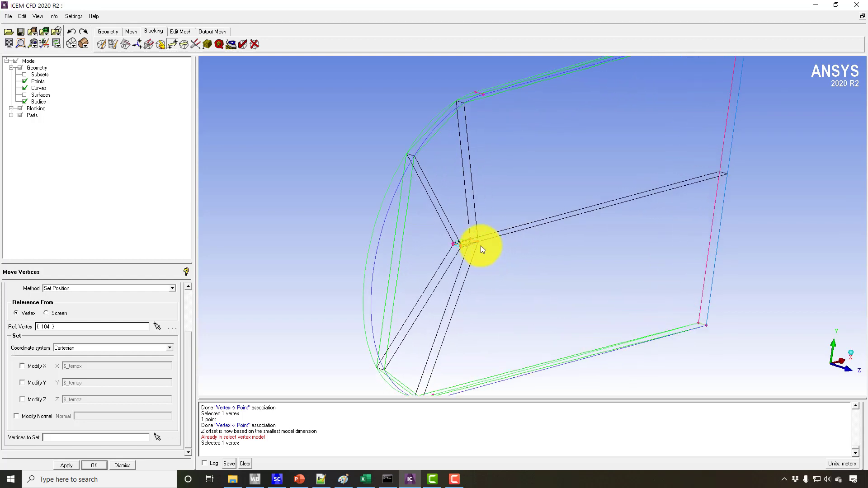
left_click_drag(462, 171, 765, 337)
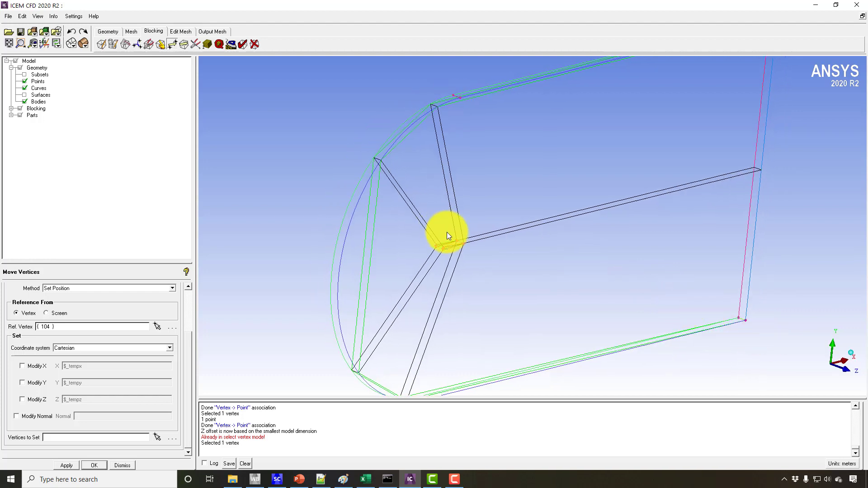
left_click_drag(449, 236, 250, 117)
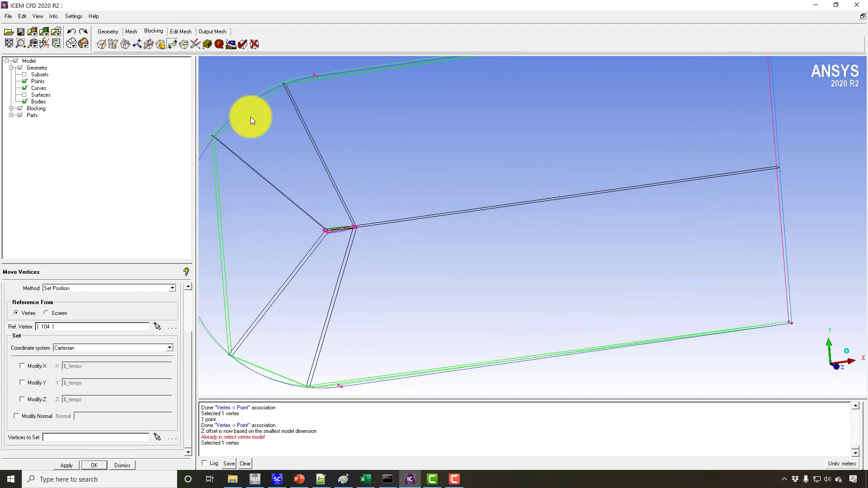
left_click_drag(318, 144, 207, 413)
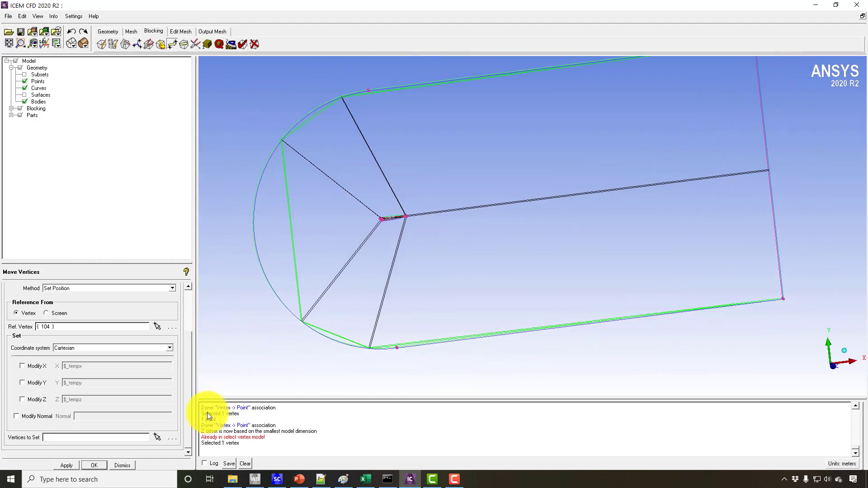
Step: Move vertices 97, 103, 95 and 101 to vertex 104's X position using Modify X only
left_click(156, 437)
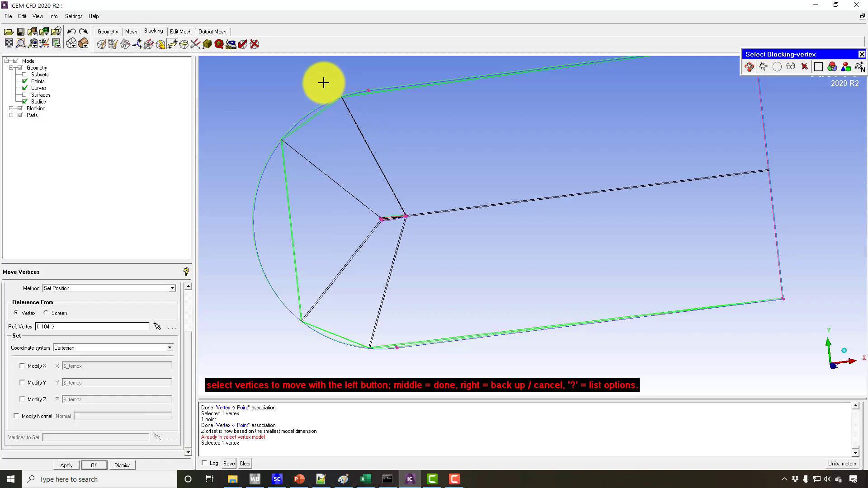
left_click_drag(352, 106, 365, 119)
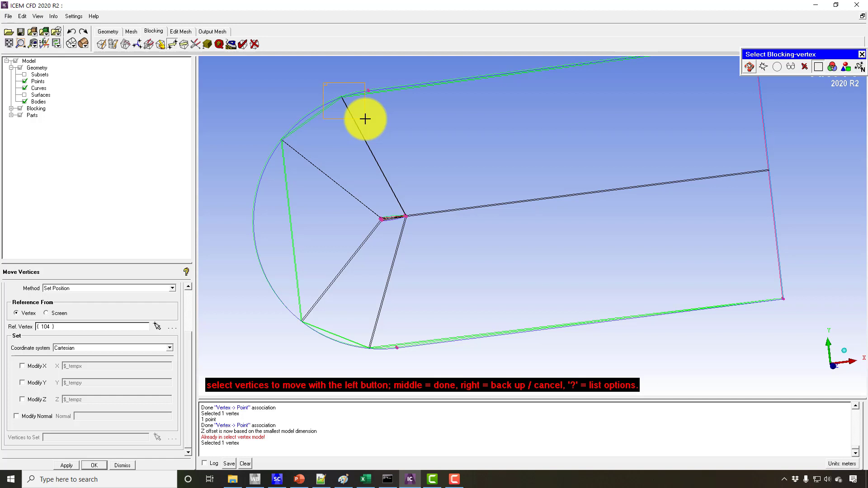
left_click_drag(365, 119, 365, 119)
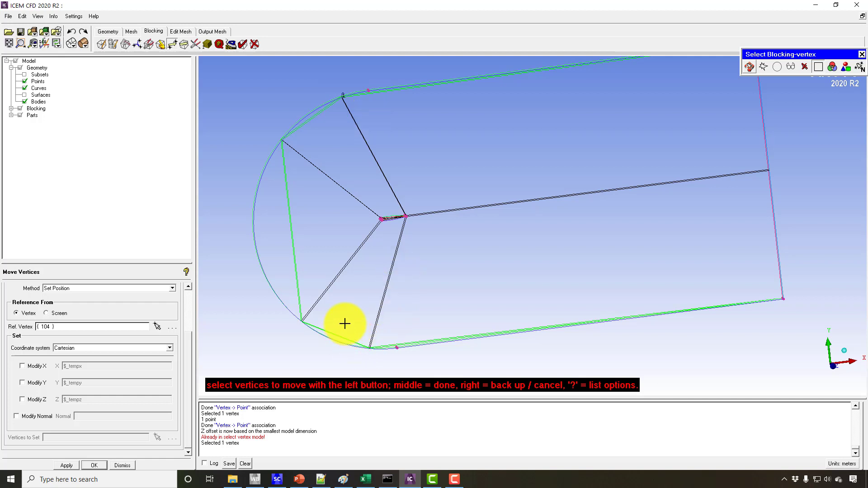
left_click_drag(344, 324, 384, 359)
middle_click(417, 319)
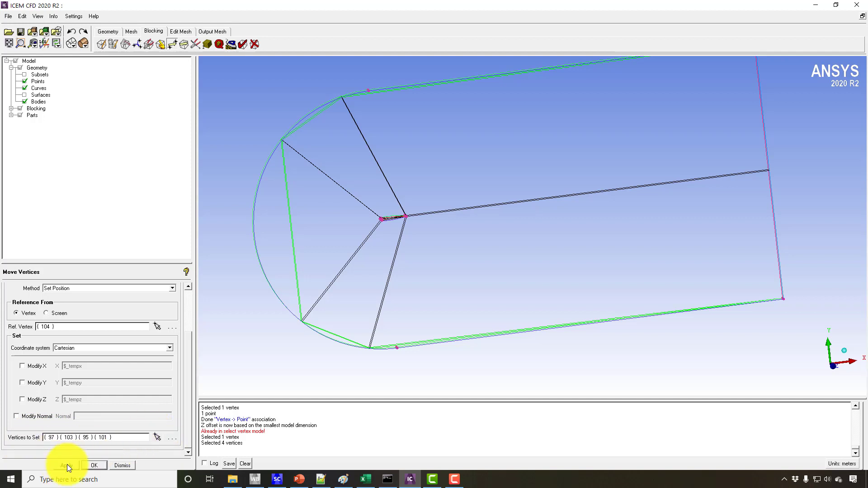
left_click_drag(364, 287, 285, 274)
left_click(21, 365)
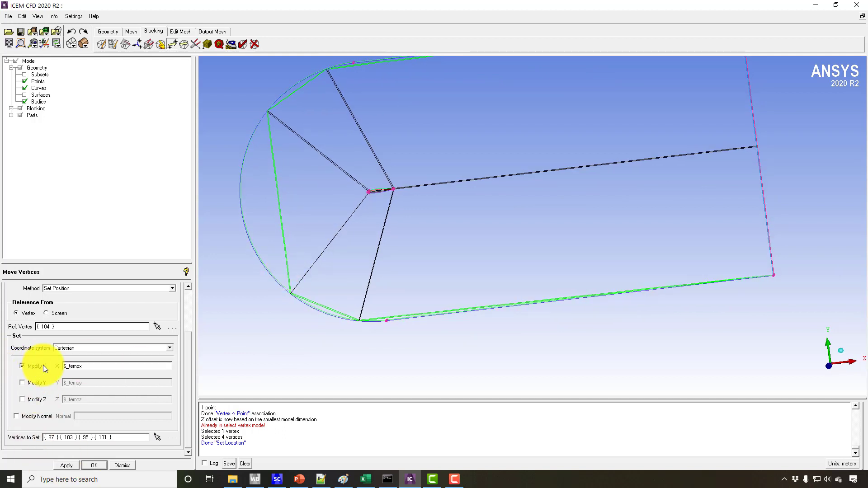
left_click(68, 465)
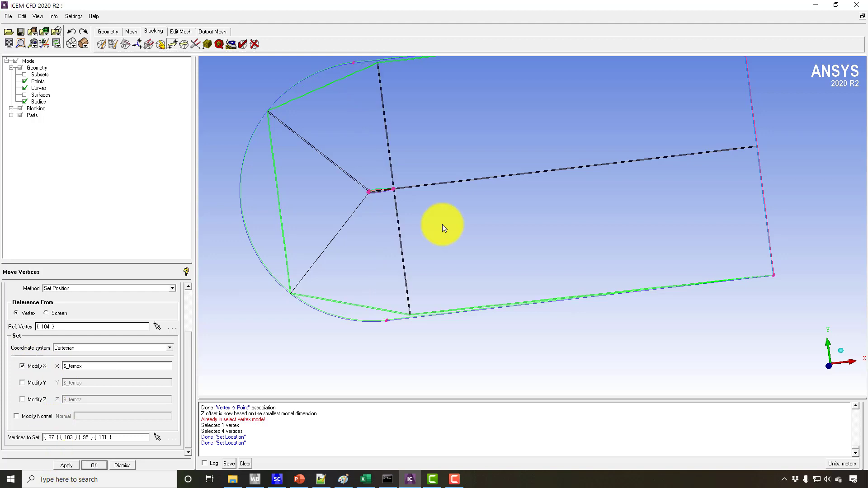
mouse_move(442, 225)
left_mouse_down()
mouse_move(439, 275)
mouse_move(412, 230)
mouse_move(447, 252)
mouse_move(419, 143)
mouse_move(424, 246)
mouse_move(441, 237)
mouse_move(443, 289)
mouse_move(442, 232)
left_mouse_up()
scroll(188, 349, "up", 2)
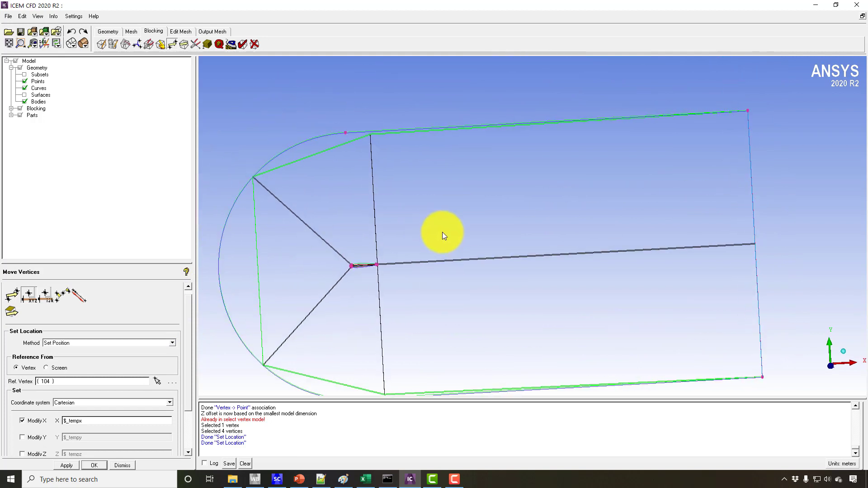
middle_click_drag(365, 142, 355, 100)
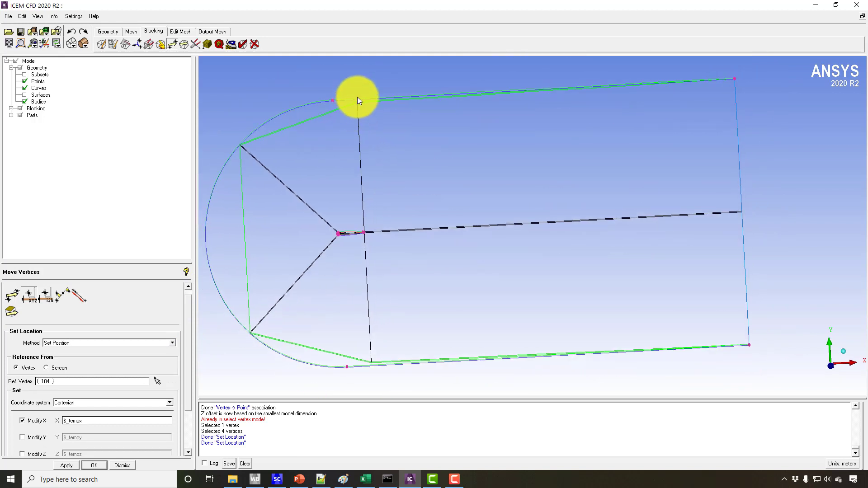
Step: Re-project all visible vertices onto the geometry and rotate to check the blocking
left_click(161, 43)
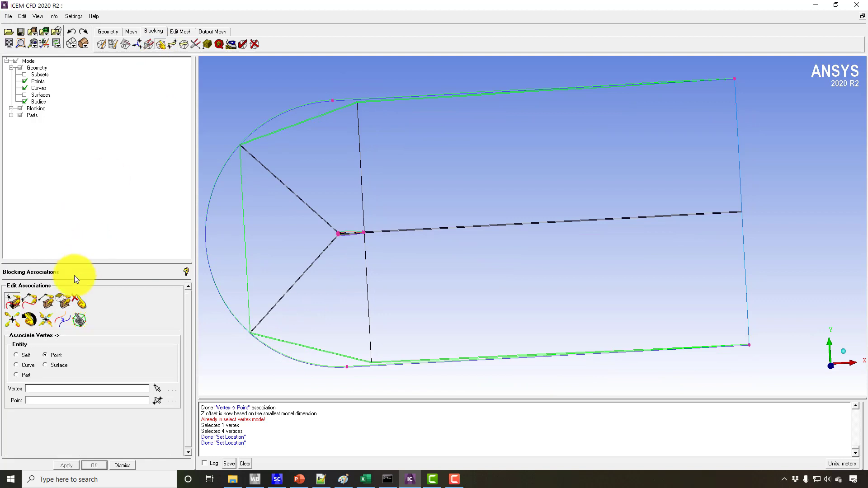
left_click(51, 321)
scroll(362, 335, "down", 1)
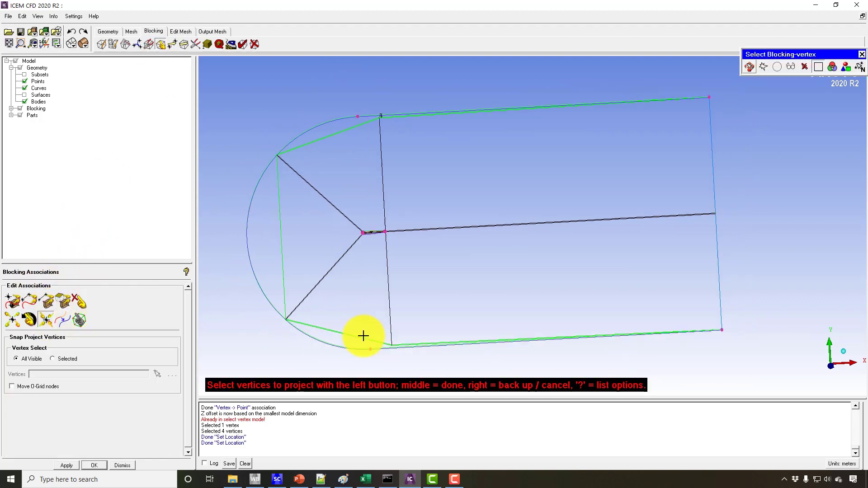
middle_click(418, 306)
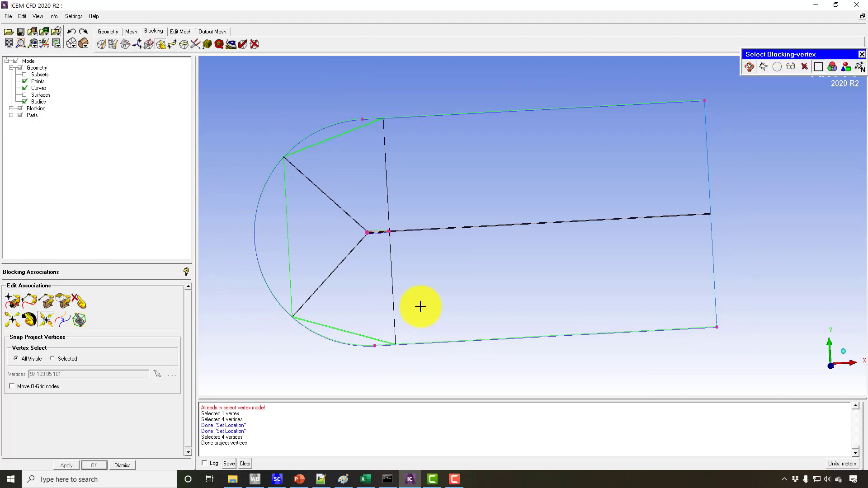
left_click_drag(400, 126, 426, 198)
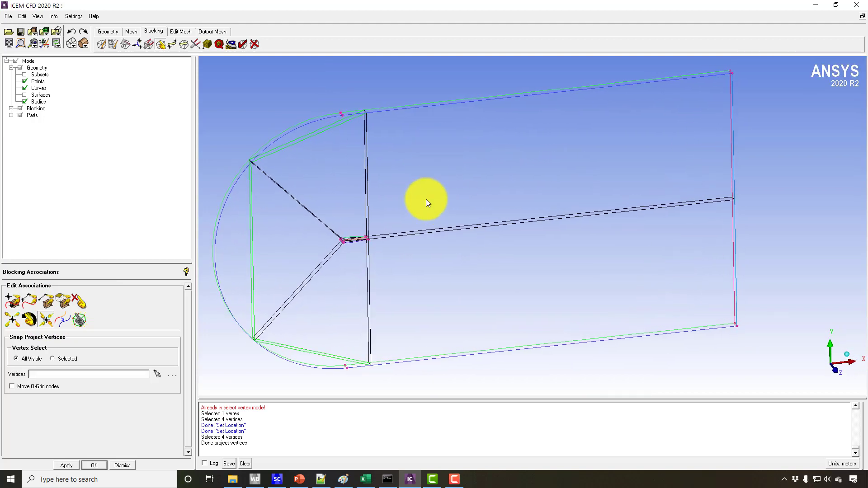
right_click_drag(425, 199, 421, 162)
middle_click_drag(421, 162, 507, 127)
left_click_drag(435, 147, 414, 108)
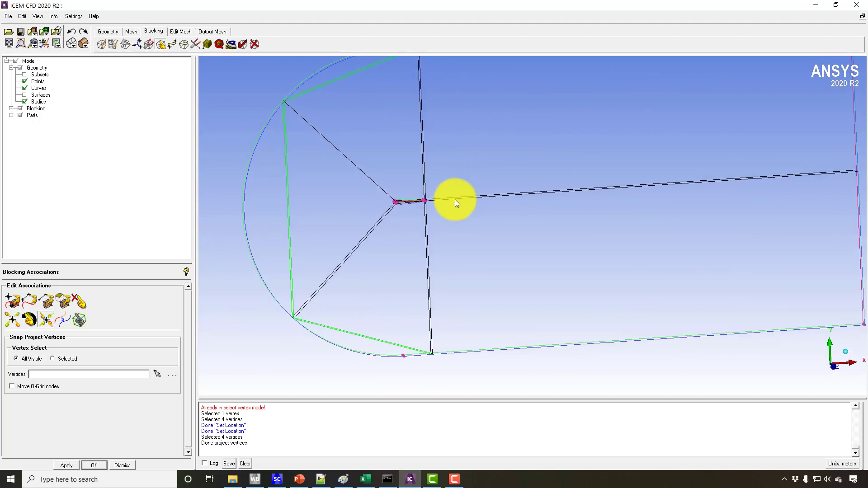
left_click_drag(455, 200, 395, 154)
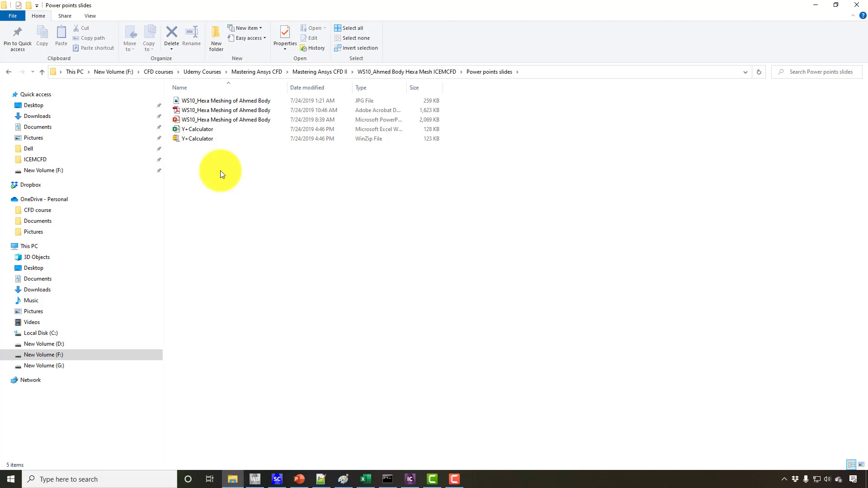
Step: Copy the Y+Calculator file to New Volume (F:) and open the copy in Excel
right_click(205, 129)
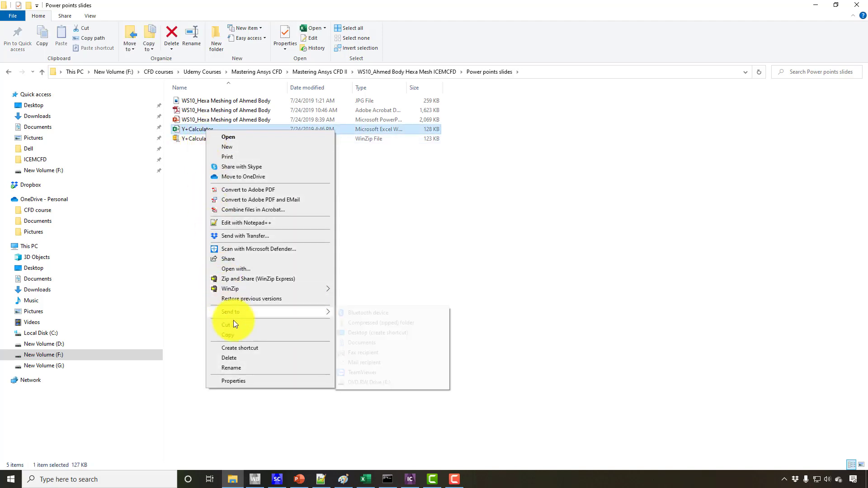
left_click(228, 334)
left_click(56, 360)
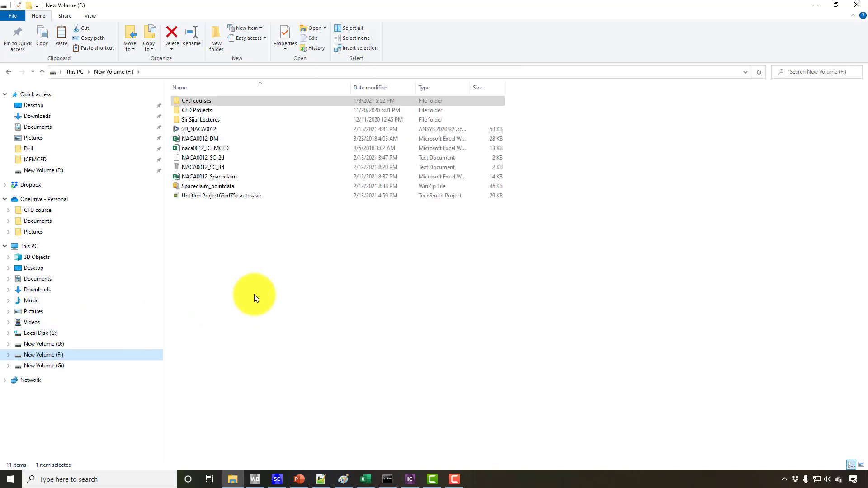
right_click(253, 294)
left_click(287, 359)
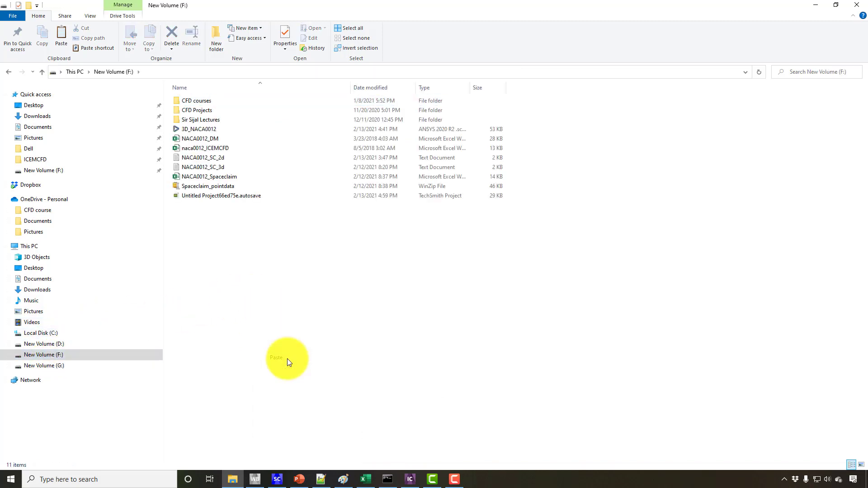
double_click(188, 207)
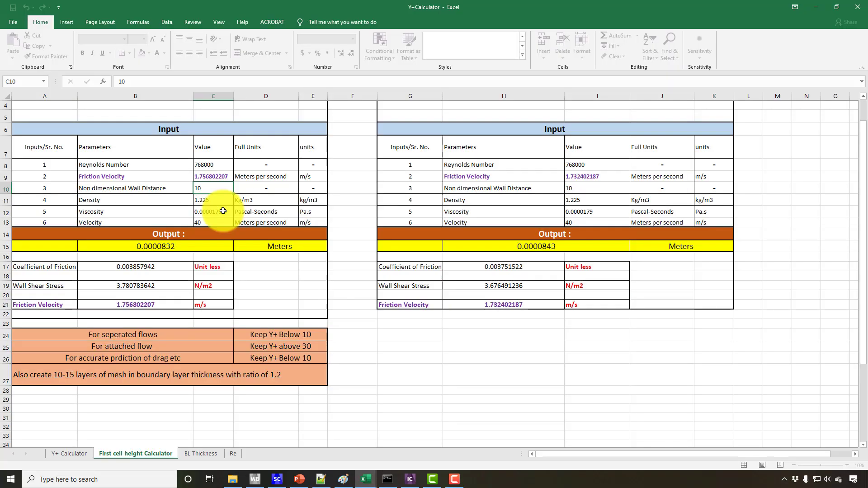
Step: Review the Cf formula and the Reynolds number 768000 on the First cell height Calculator sheet
scroll(278, 161, "up", 2)
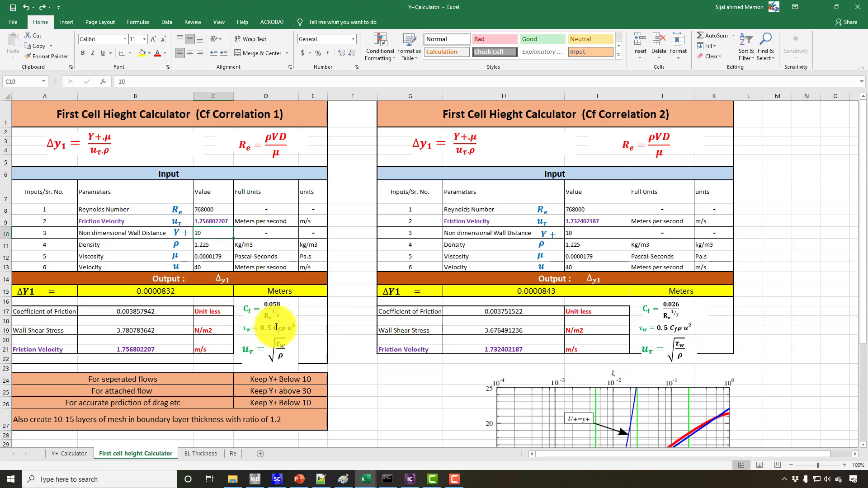
left_click(245, 309)
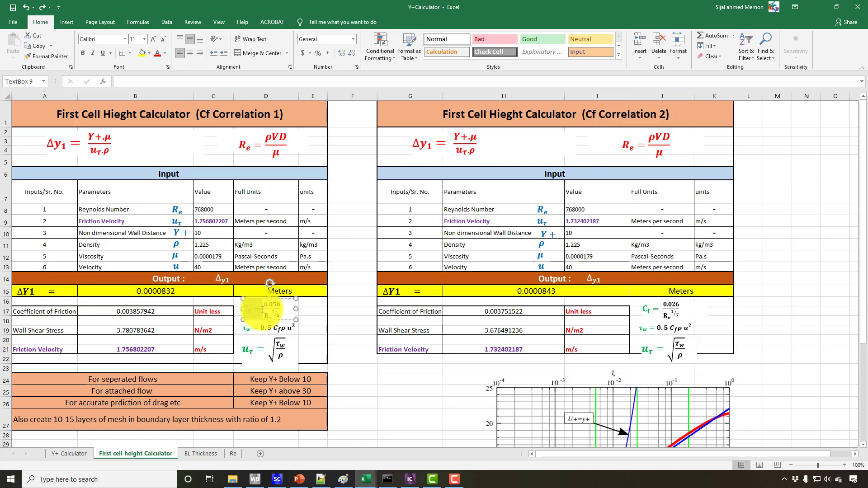
left_click(348, 330)
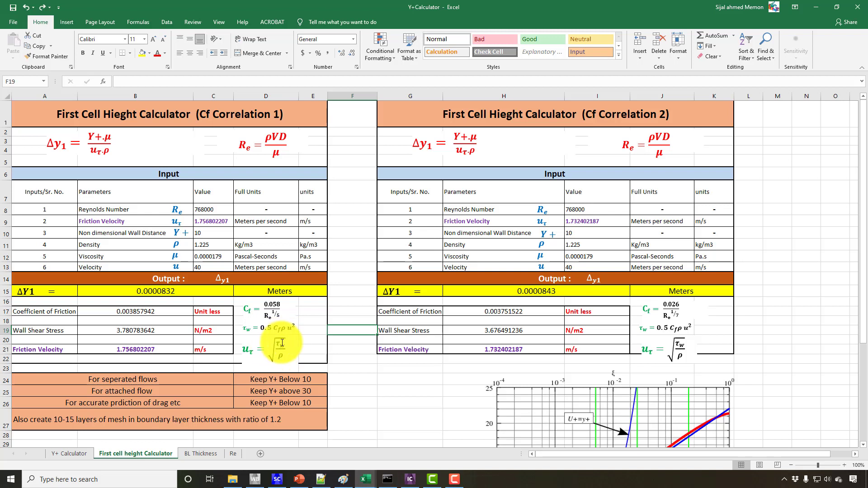
left_click(145, 211)
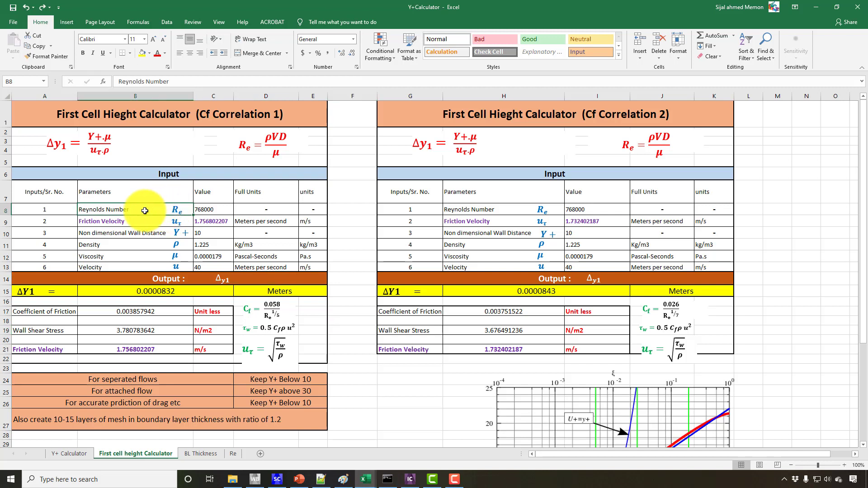
left_click(211, 209)
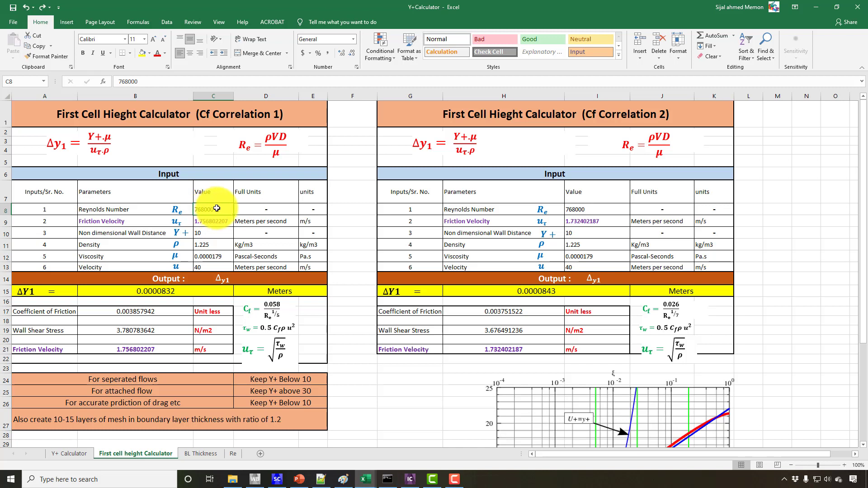
Step: Set the Reynolds number in C8 to 3000000
type("300000")
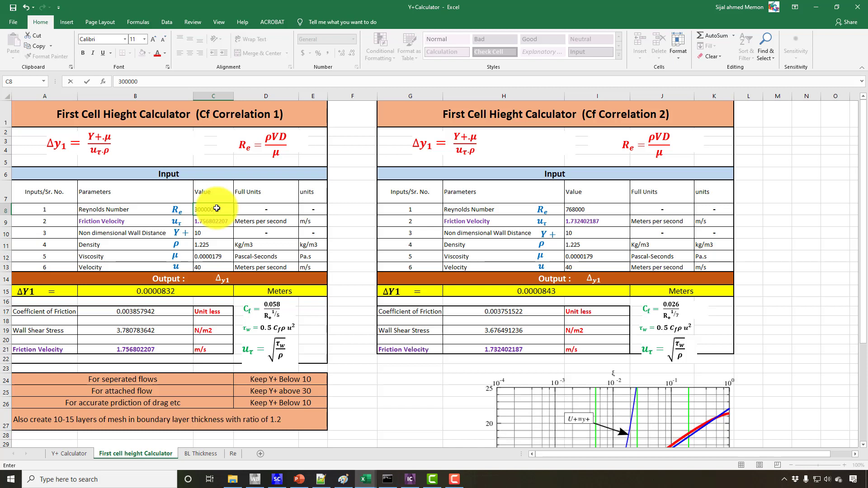
key("Return")
key("Up")
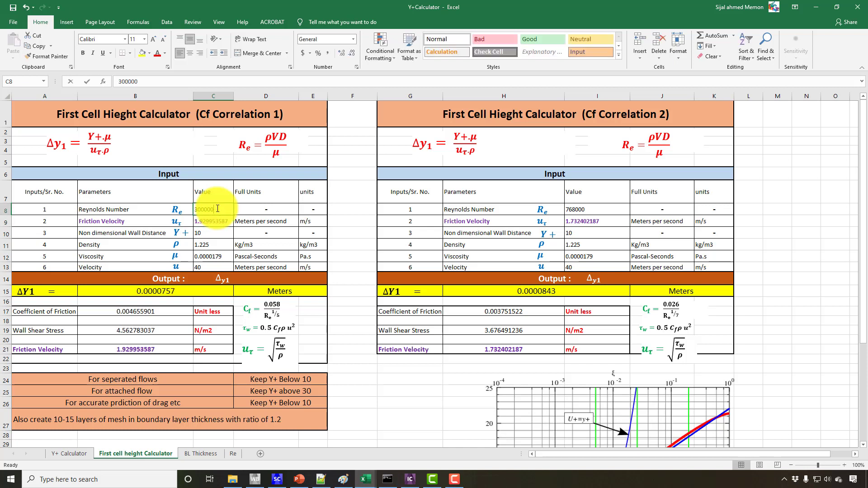
double_click(217, 209)
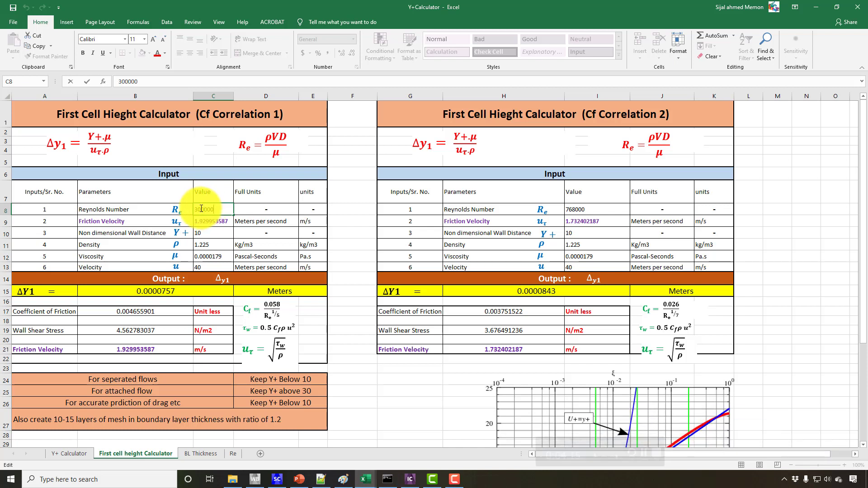
type("0")
key("Return")
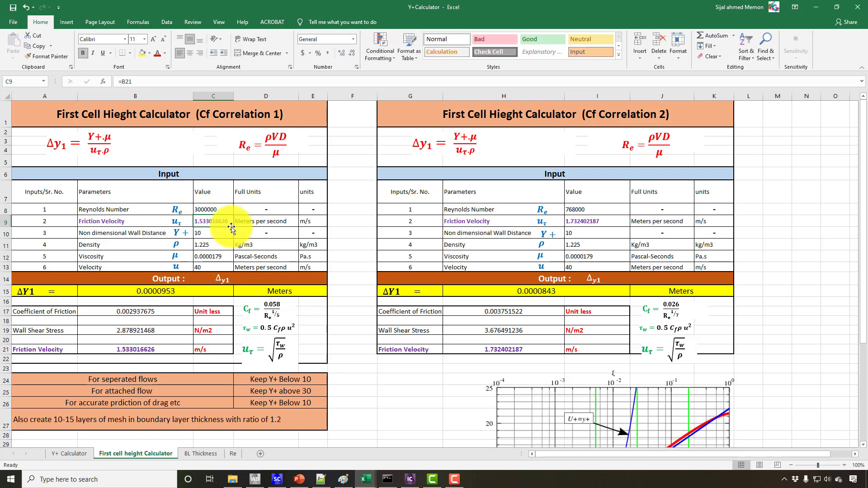
Step: Inspect the C9, B21, B19 and B17 formulas, then enter a Y+ of 1 in C10
double_click(204, 219)
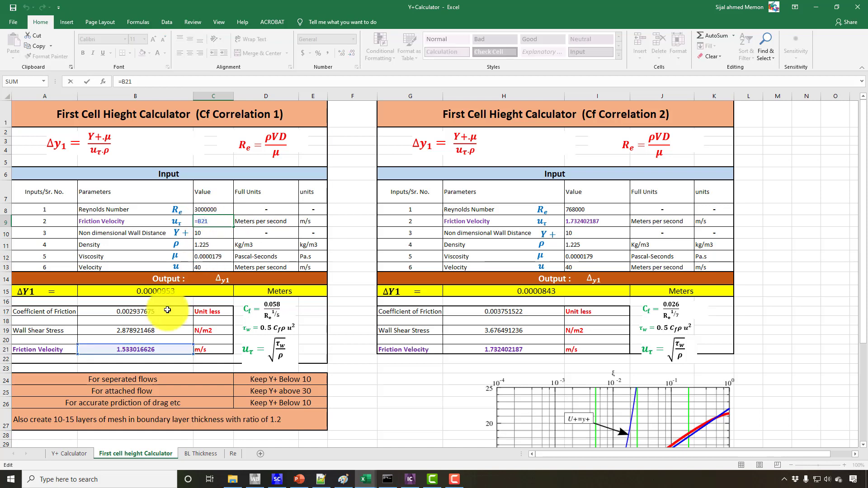
key("Return")
double_click(119, 349)
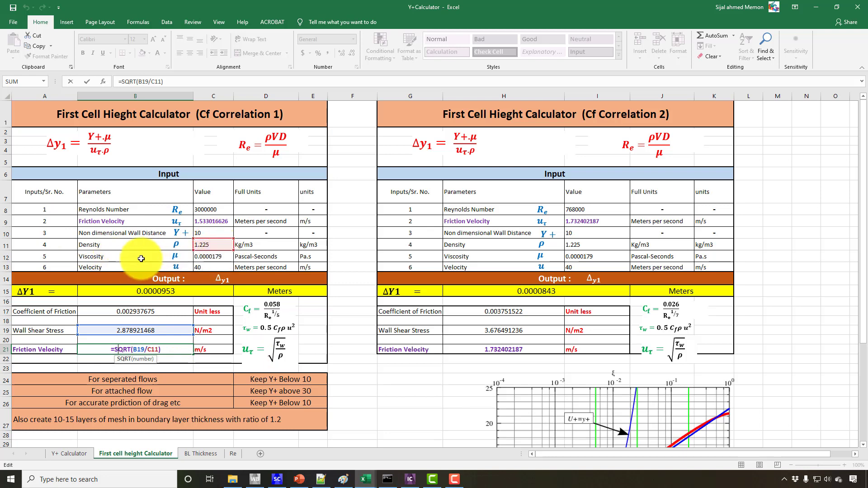
left_click(129, 330)
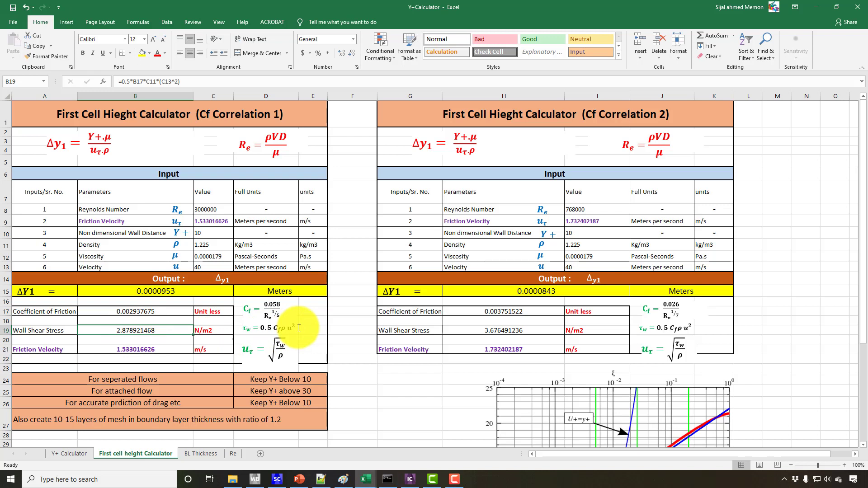
left_click(163, 312)
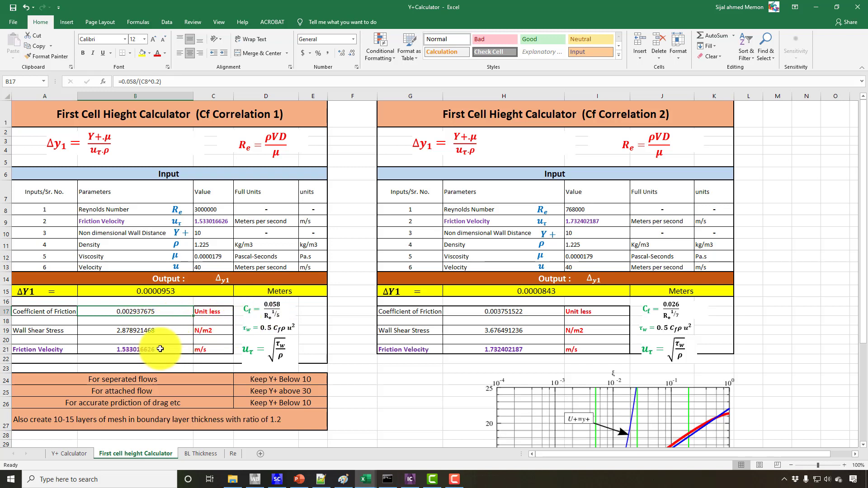
left_click(218, 222)
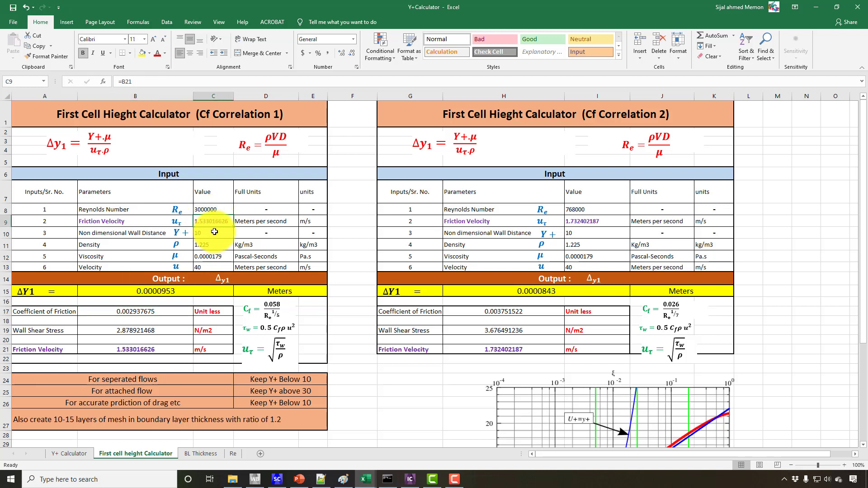
left_click(208, 234)
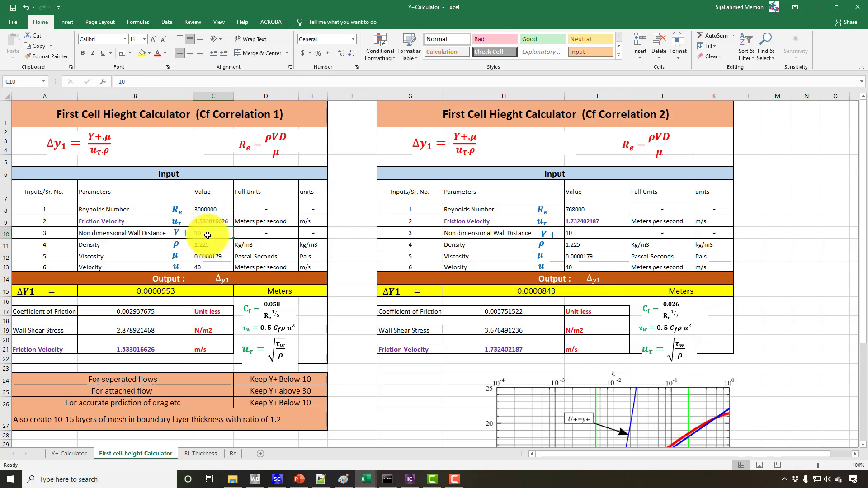
type("1")
key("Return")
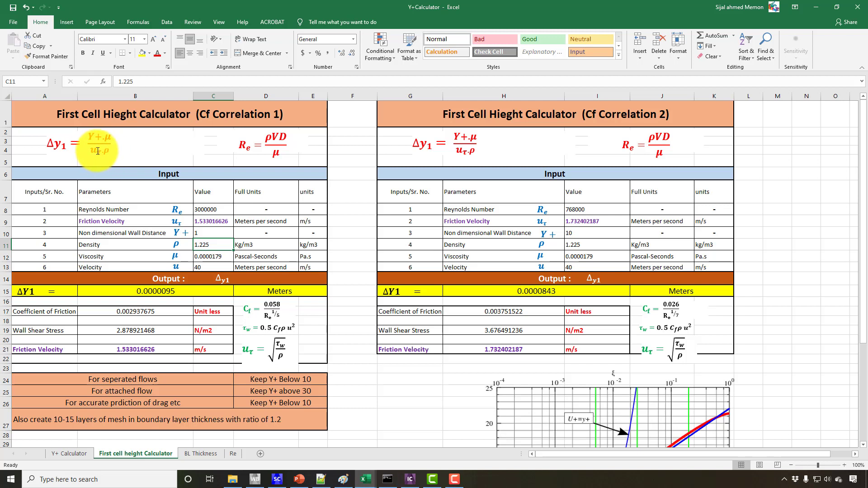
left_click(141, 349)
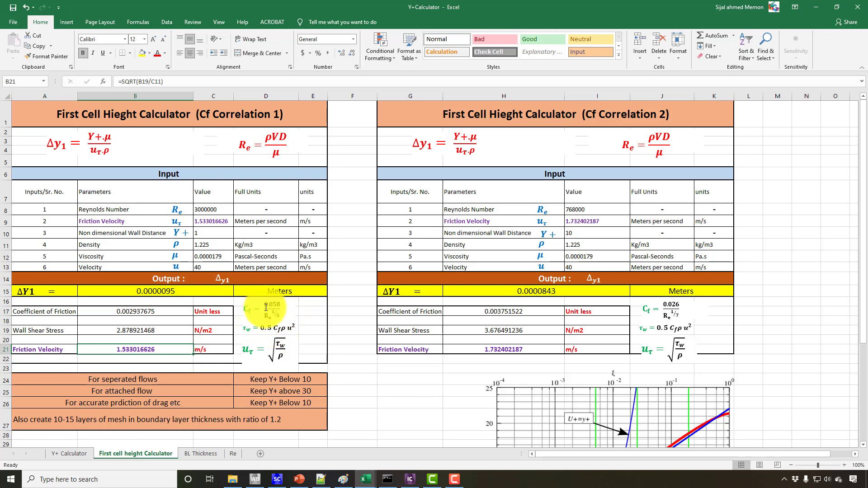
left_click(209, 268)
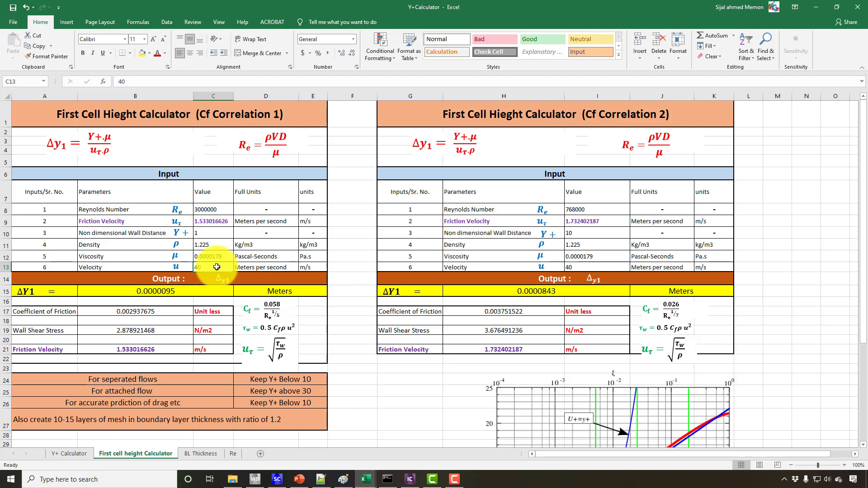
Step: Enter =C13/340 in G24 for a Mach number of 0.117647059, dismissing the stray Save As dialog
left_click(391, 379)
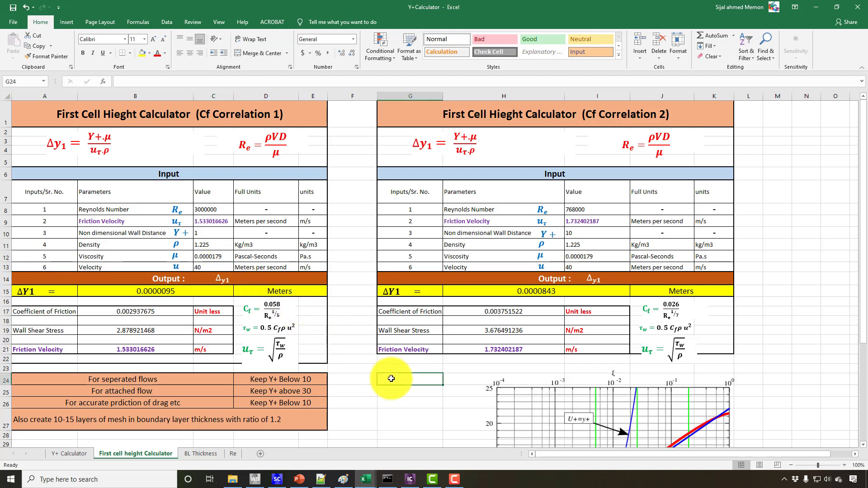
type("=")
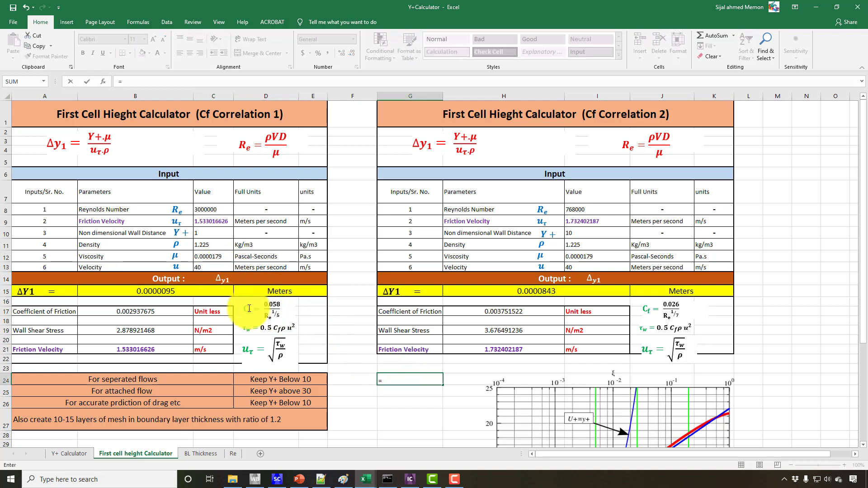
left_click(203, 270)
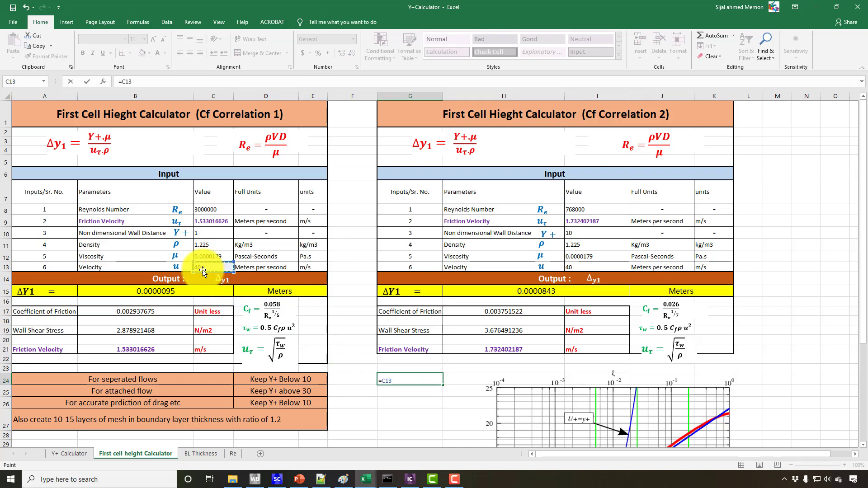
type("3")
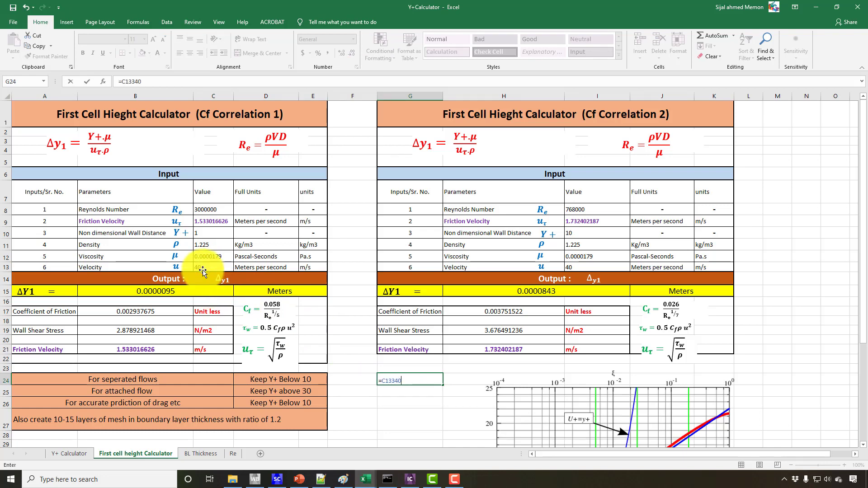
type("4")
key("Return")
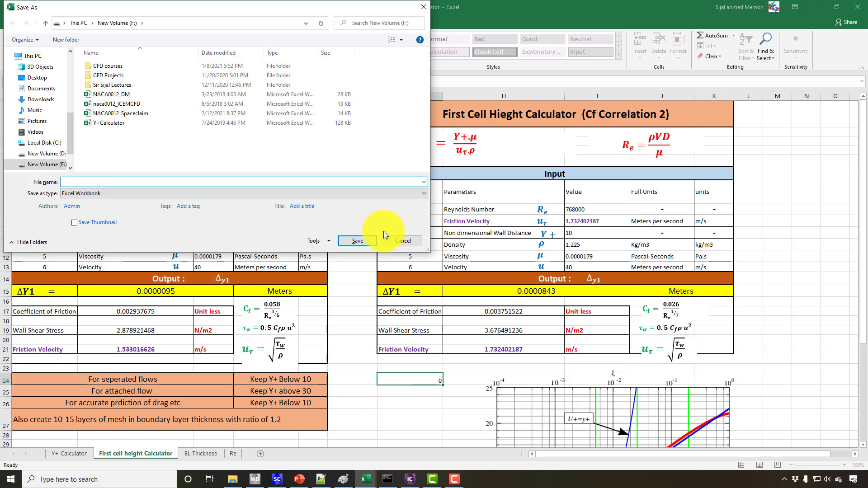
left_click(407, 241)
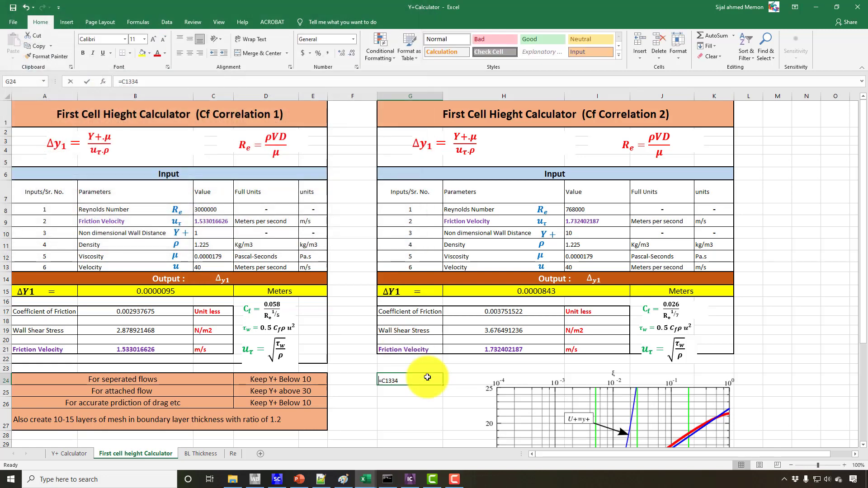
type("=")
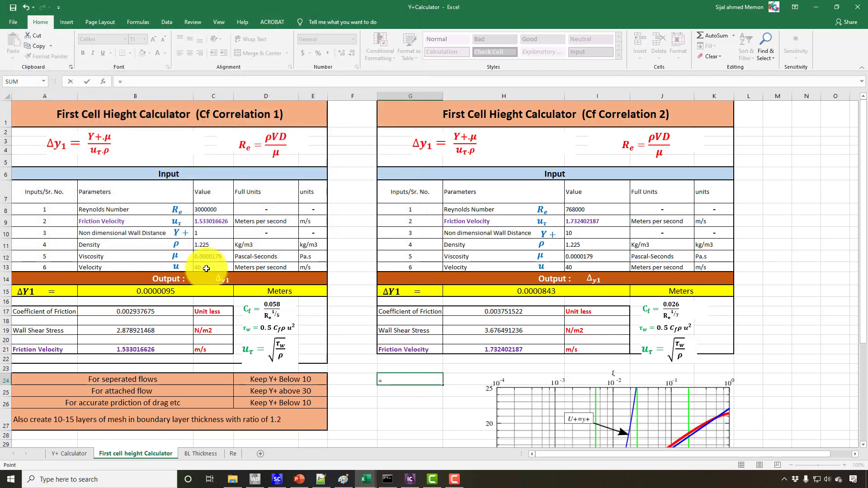
left_click(206, 268)
type("/340")
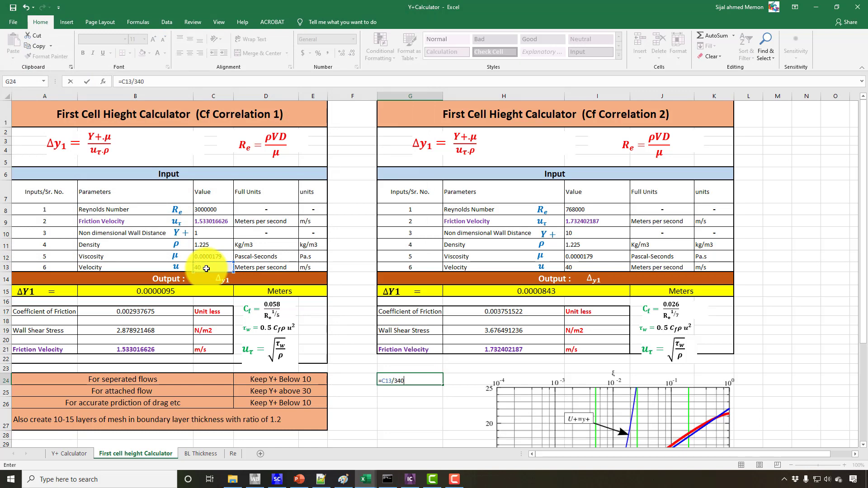
key("Return")
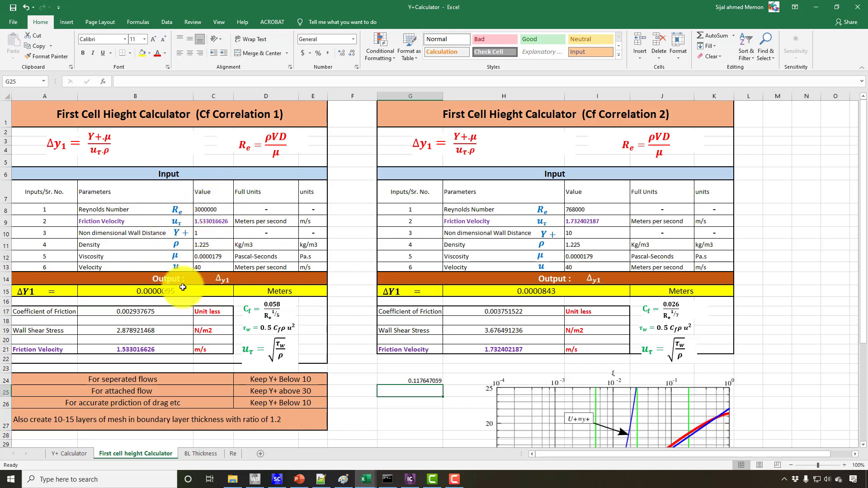
Step: Check B15's Δy1 formula =(C10*C12)/(C9*C11) unchanged, then return to ICEM CFD
left_click(150, 291)
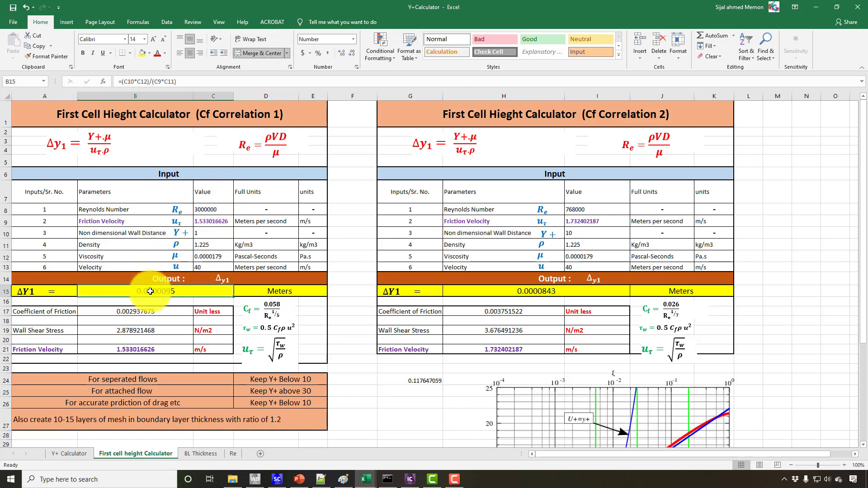
double_click(137, 292)
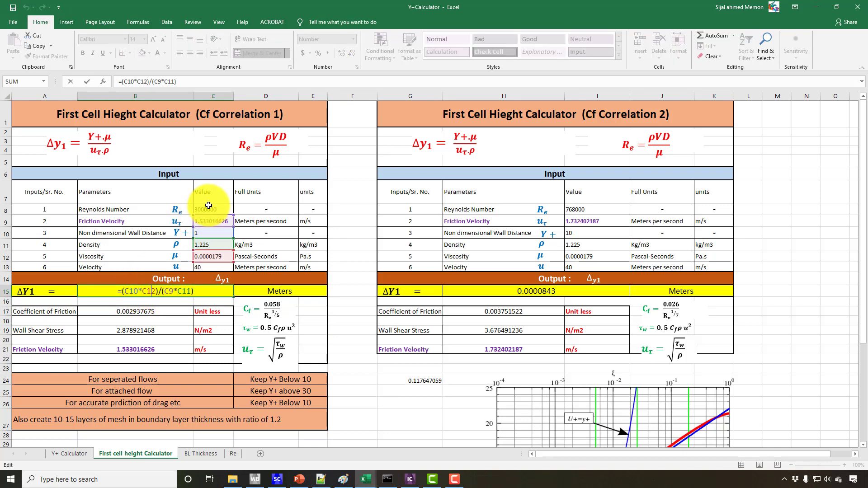
key("Return")
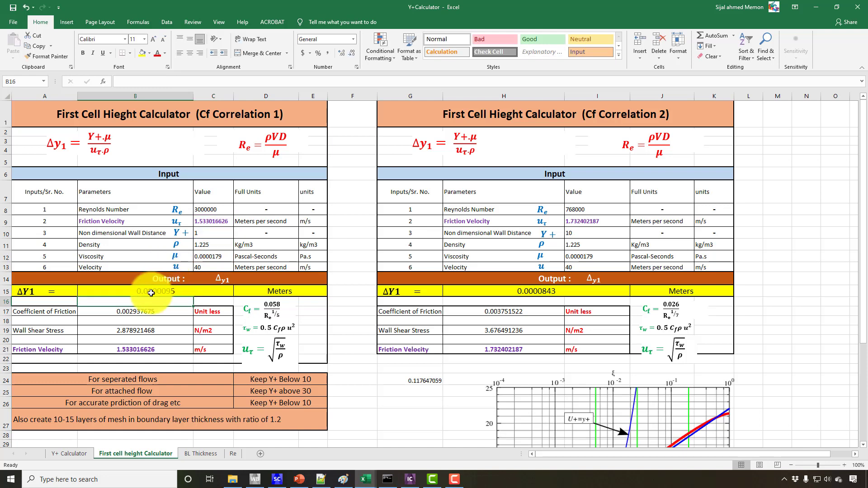
double_click(147, 293)
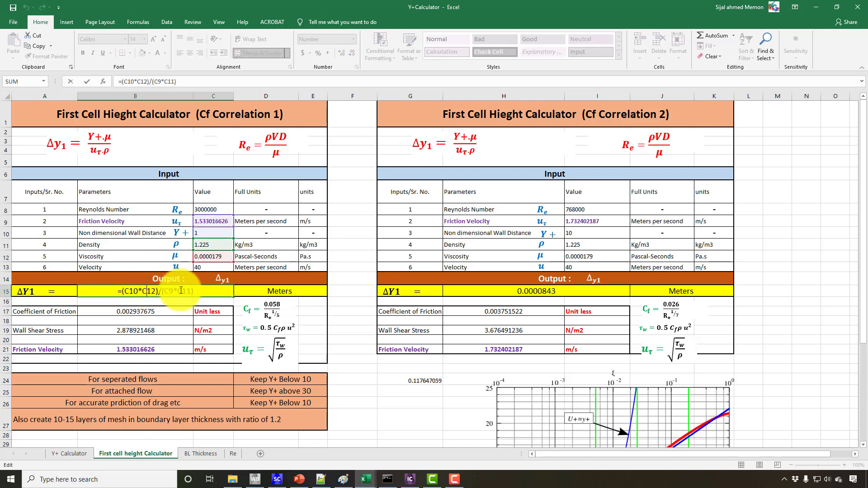
key("Return")
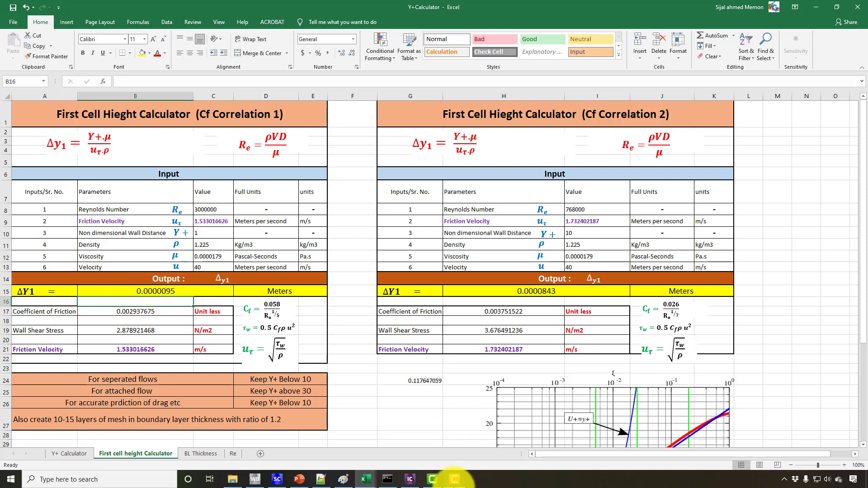
left_click(414, 479)
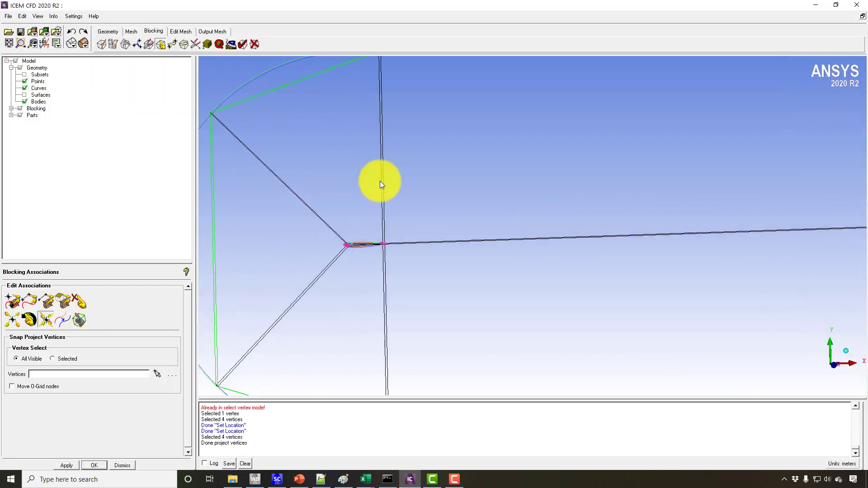
Step: Split the blocks along diagonal edge 26–70 at 0.896469, adding a thin layer around the airfoil
left_click(126, 45)
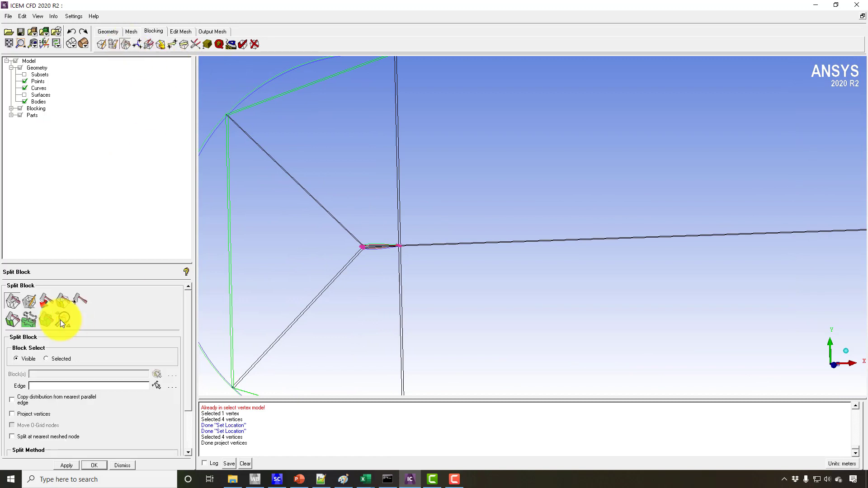
left_click(12, 300)
left_click(345, 227)
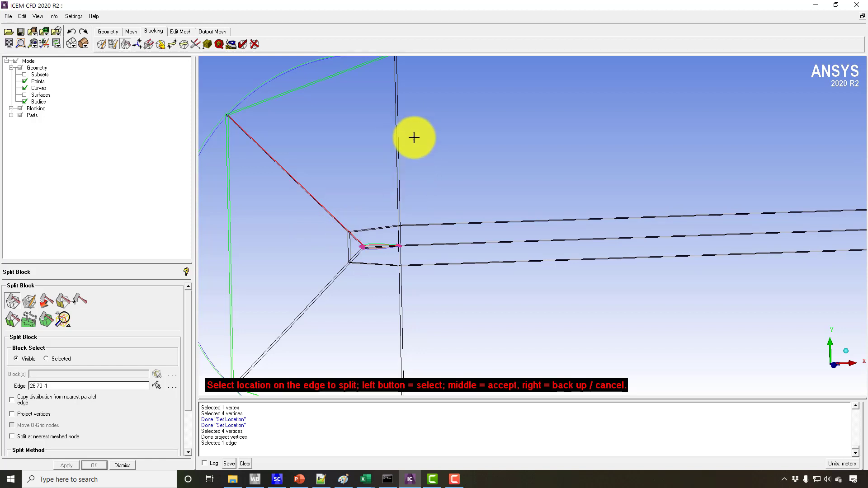
middle_click(376, 213)
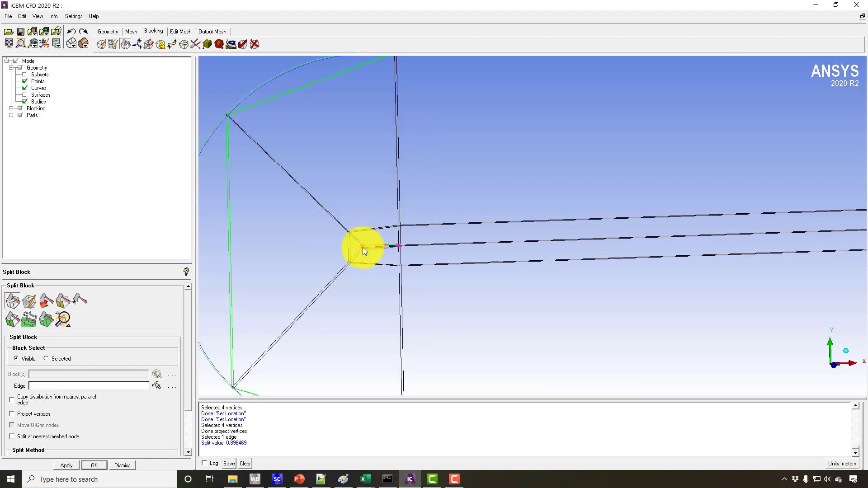
right_click(405, 262)
right_click_drag(399, 193, 421, 311)
middle_click_drag(398, 235, 449, 216)
right_click_drag(449, 216, 450, 235)
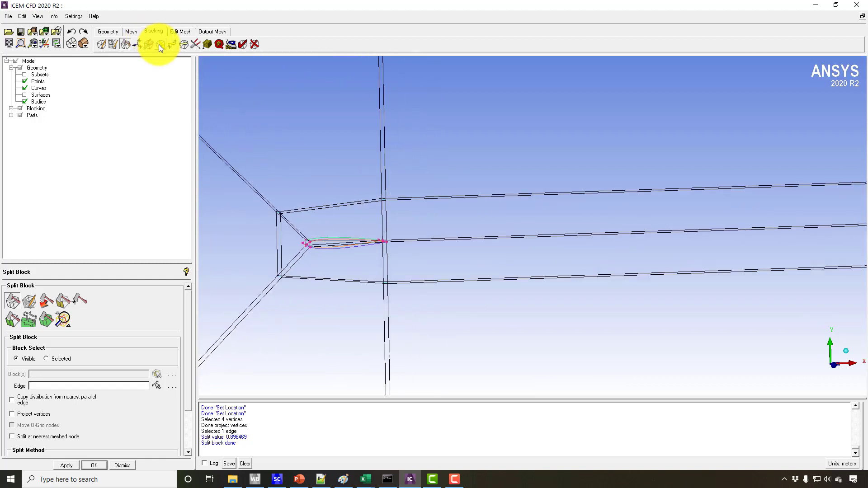
Step: Give edge 125–98 above the trailing edge 40 nodes
left_click(207, 44)
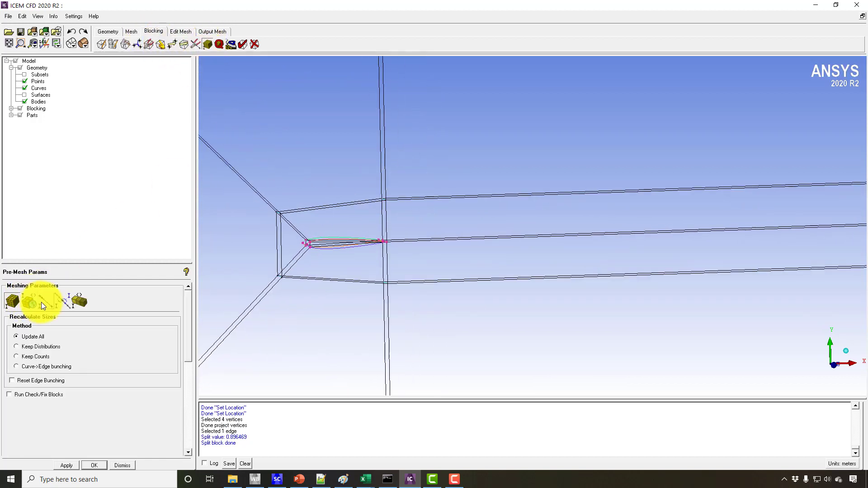
left_click(48, 301)
left_click(380, 226)
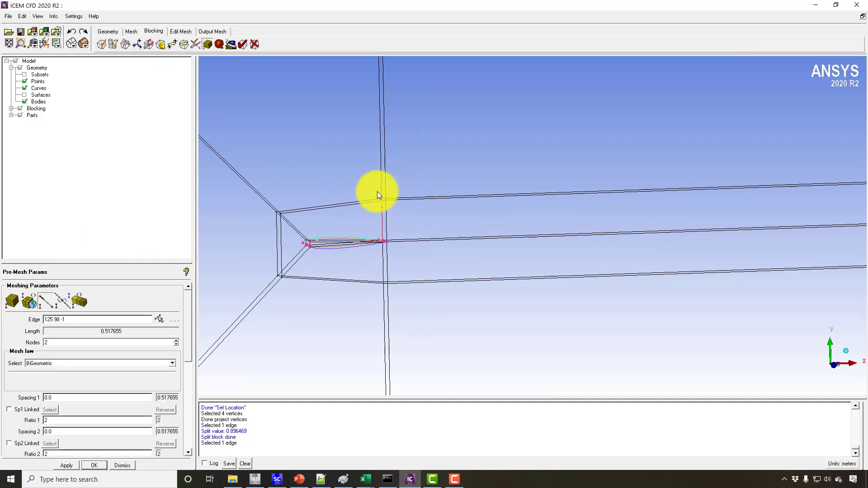
left_click_drag(389, 210, 436, 234)
left_click_drag(55, 344, 30, 343)
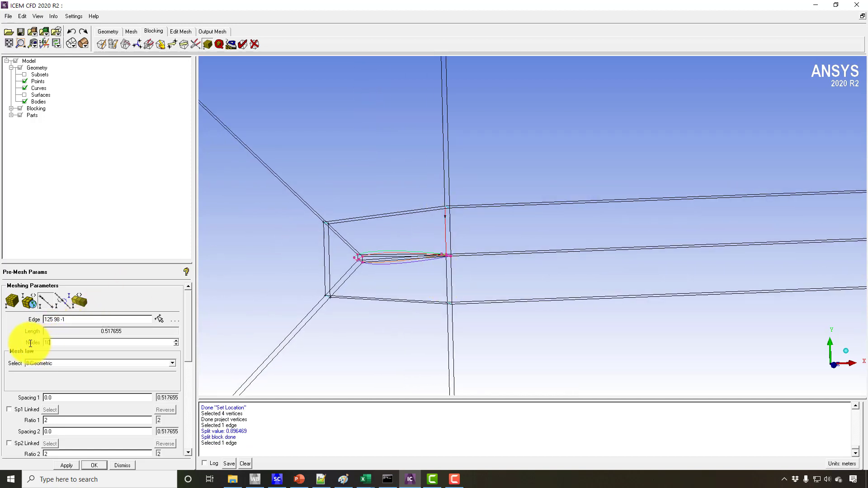
type("10")
key("Return")
type("40")
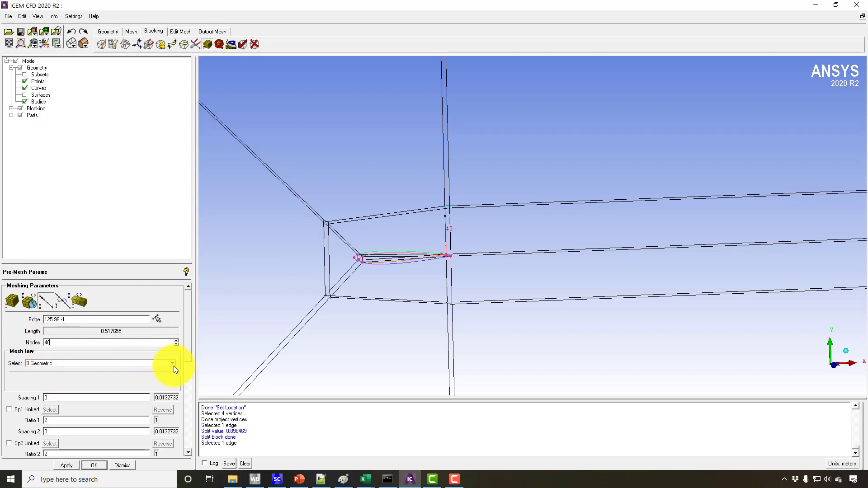
scroll(422, 220, "up", 2)
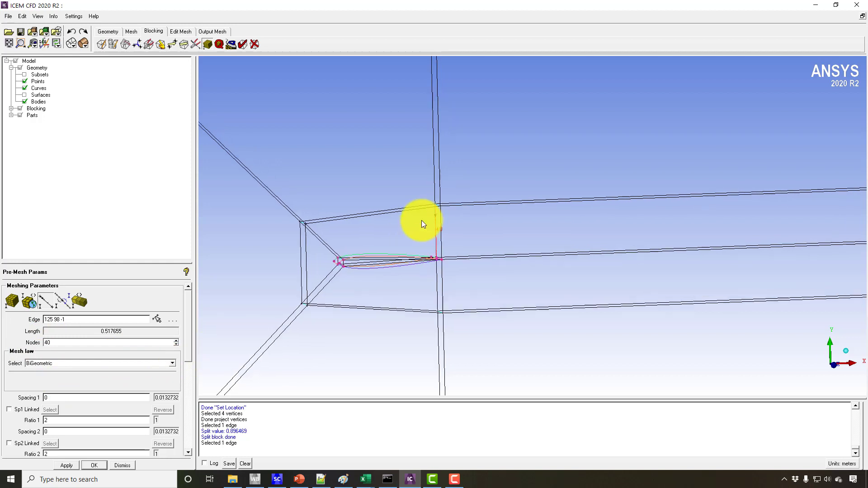
Step: Set that edge's mesh law to Geometric2 with Spacing 2 of 0.0000095
left_click(175, 362)
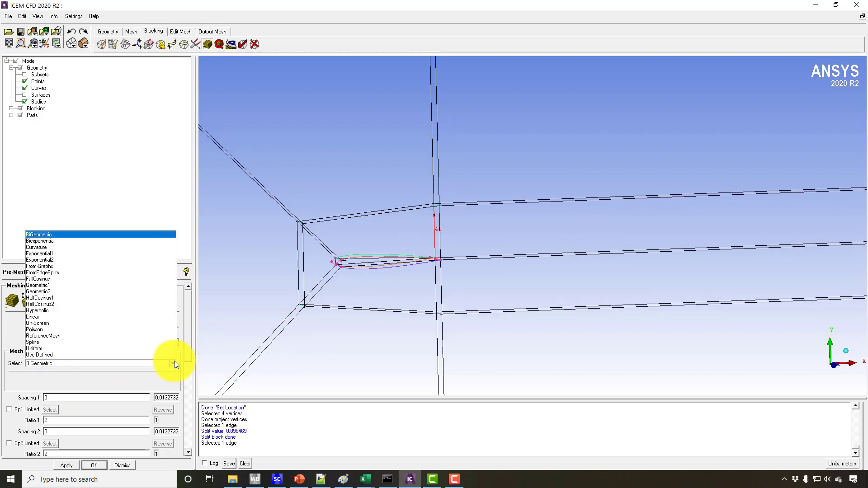
left_click(427, 215)
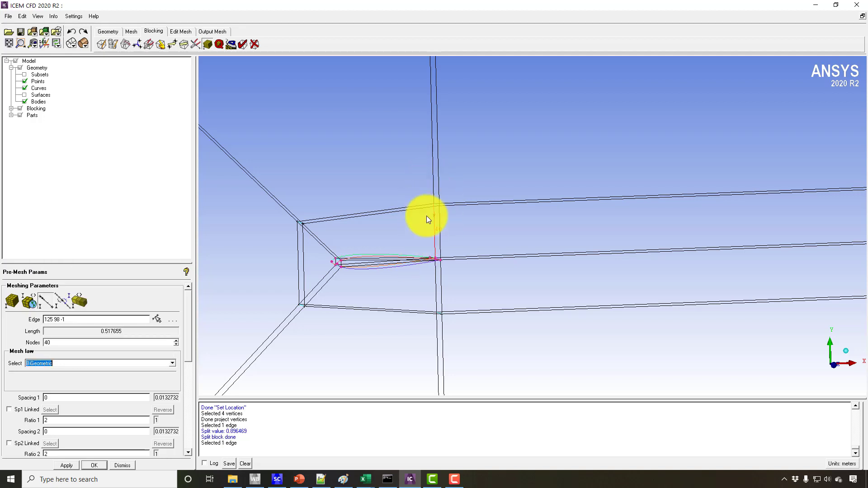
scroll(418, 210, "up", 3)
middle_click_drag(392, 253, 461, 219)
scroll(448, 265, "up", 3)
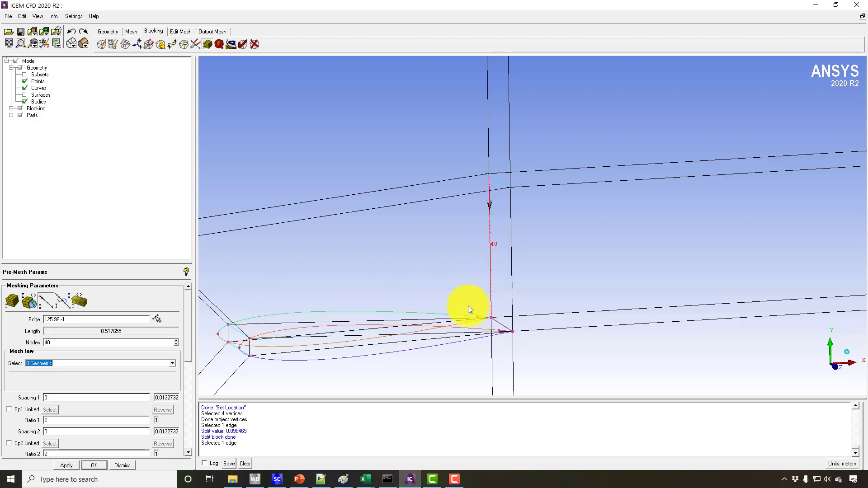
middle_click_drag(278, 324, 393, 273)
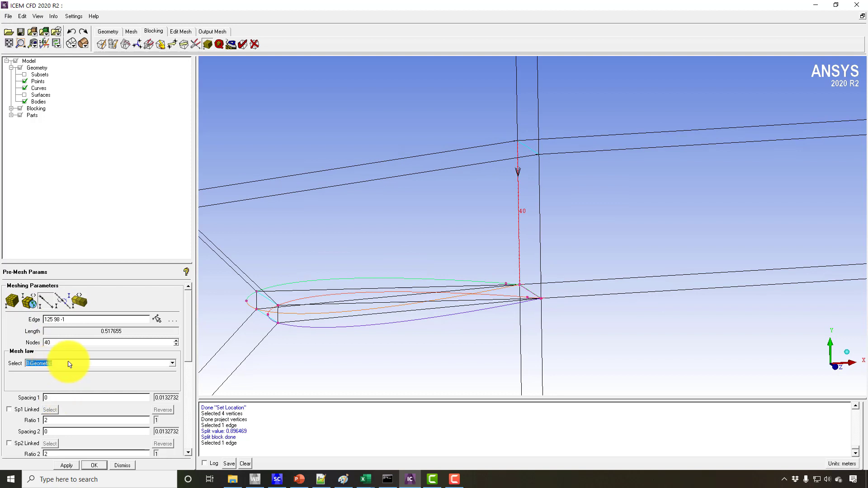
left_click(172, 363)
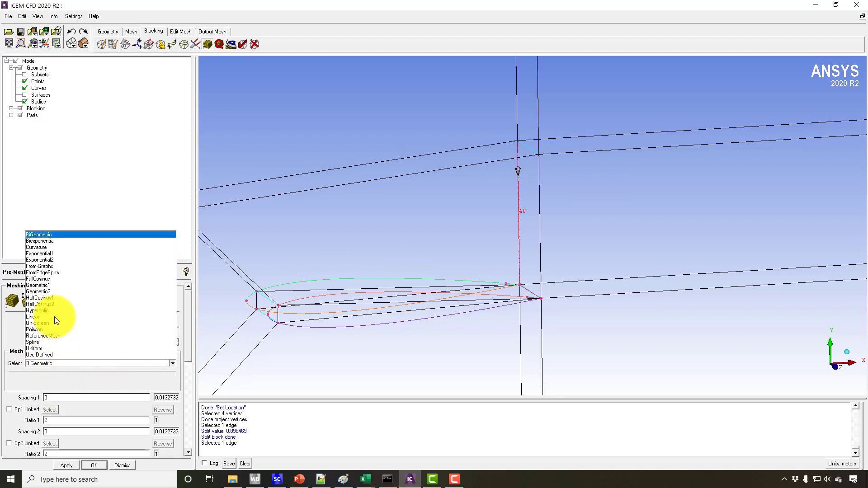
left_click(47, 291)
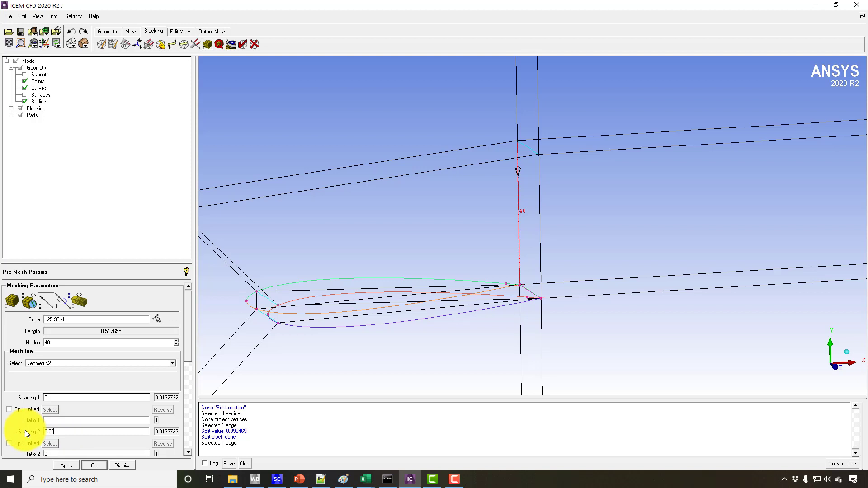
type("00095")
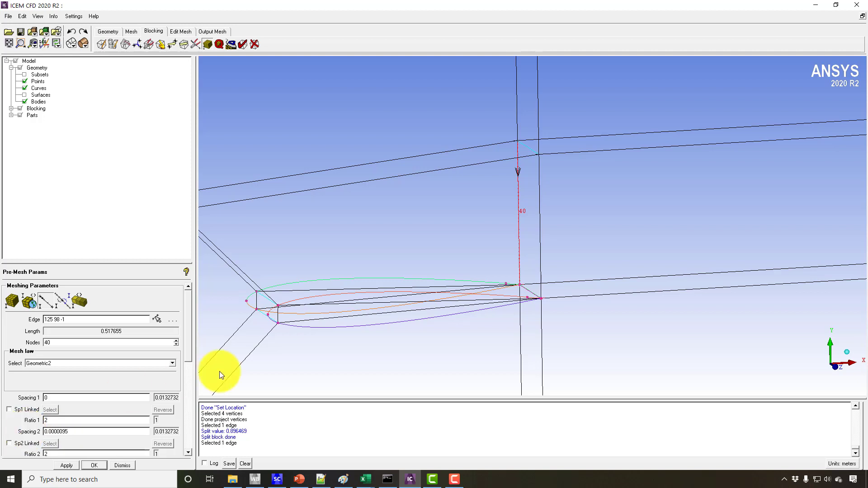
Step: Confirm the 0.0000095 m first cell height in the Y+ Calculator workbook, then return to ICEM CFD
mouse_move(362, 470)
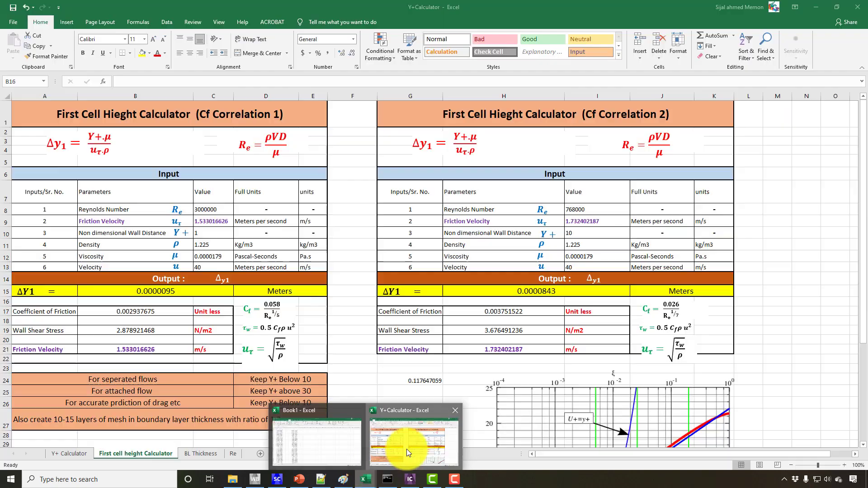
left_click(406, 448)
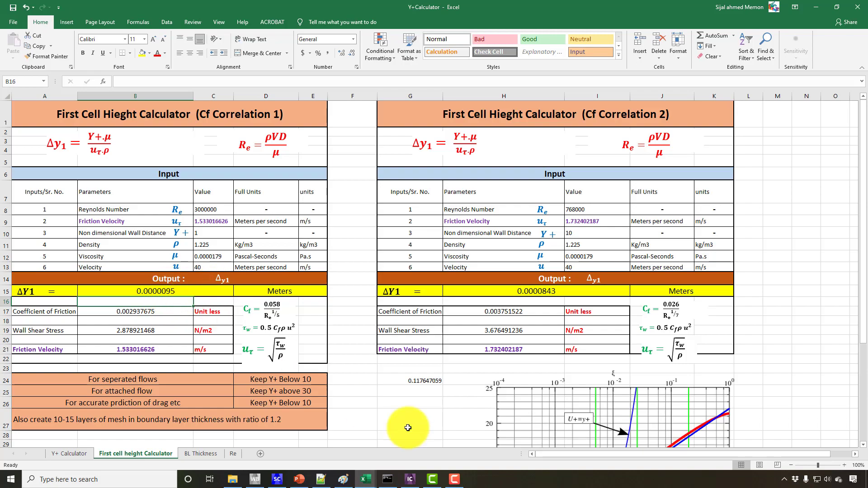
mouse_move(409, 481)
left_click(387, 458)
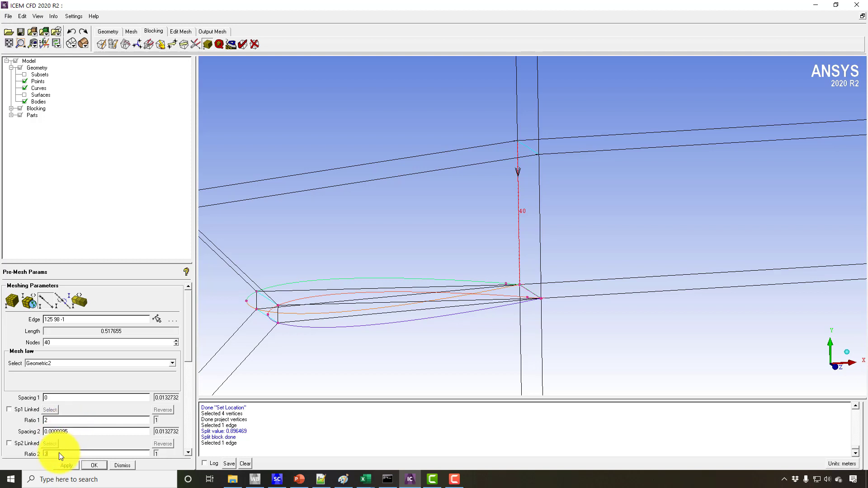
Step: Set Ratio 2 to 1.15 and copy the 40-node, 9.5e-06 spacing to all parallel edges
type(".15")
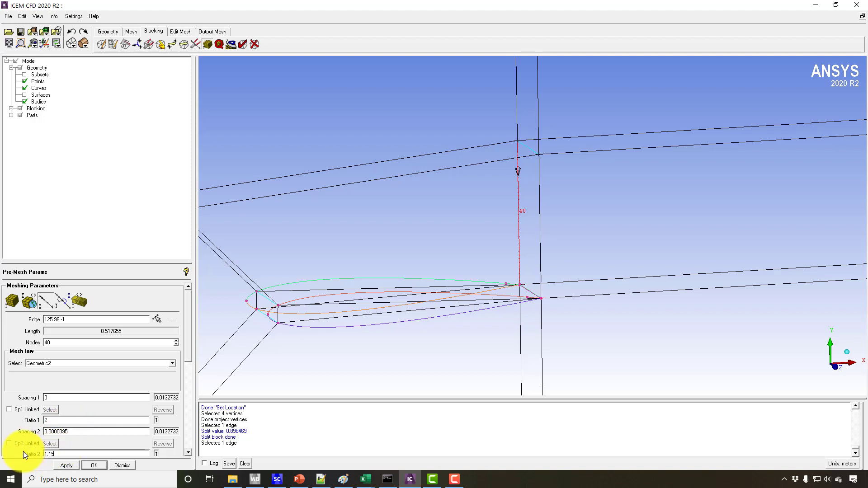
left_click_drag(188, 347, 192, 370)
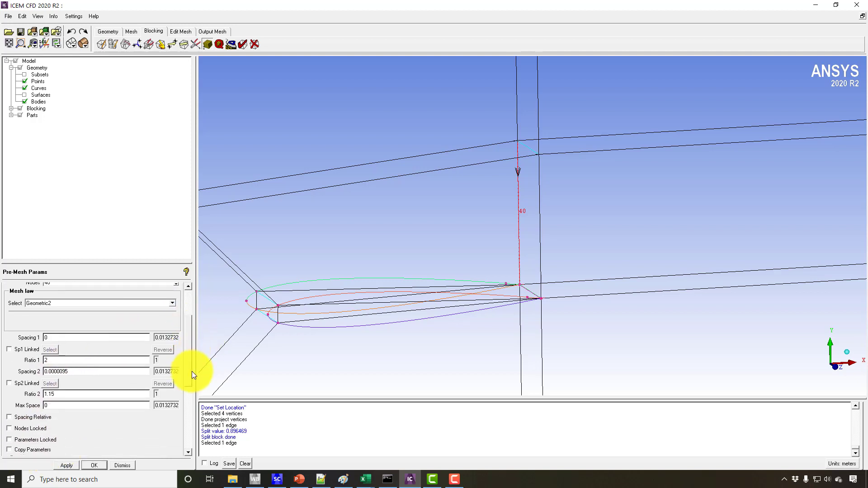
scroll(186, 369, "down", 5)
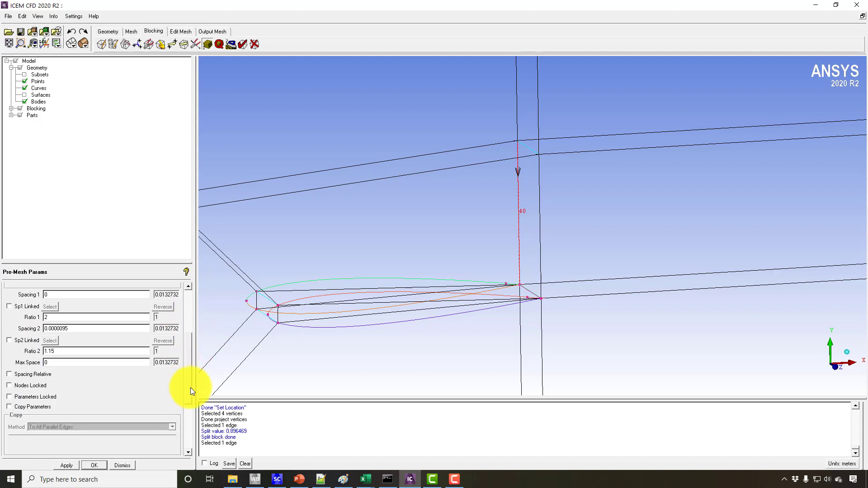
left_click(9, 373)
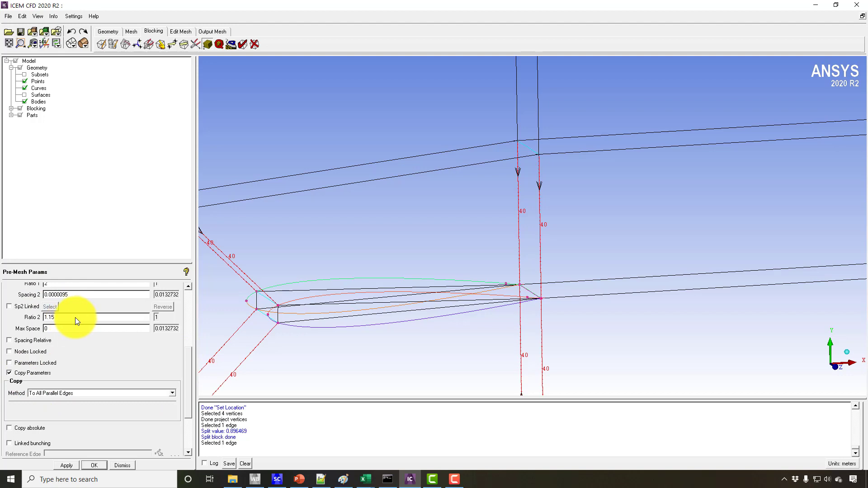
scroll(263, 248, "down", 3)
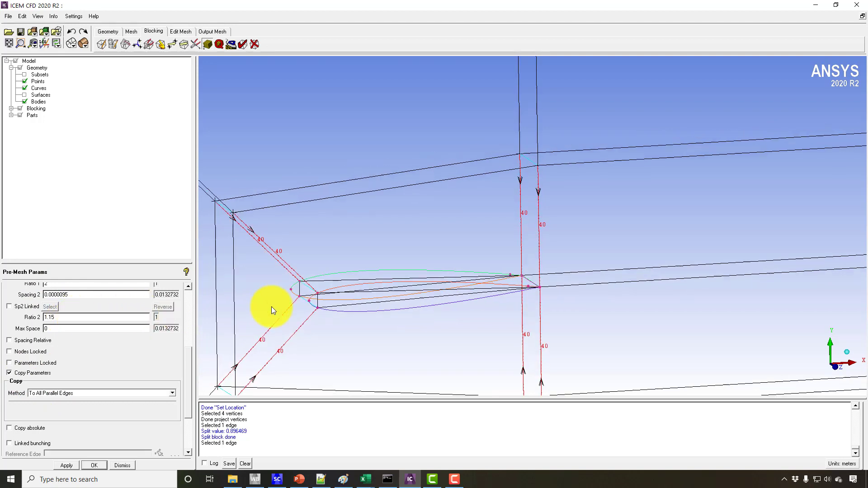
left_click(66, 465)
scroll(353, 249, "down", 4)
middle_click_drag(413, 299, 357, 228)
left_click_drag(357, 228, 289, 221)
scroll(352, 243, "up", 5)
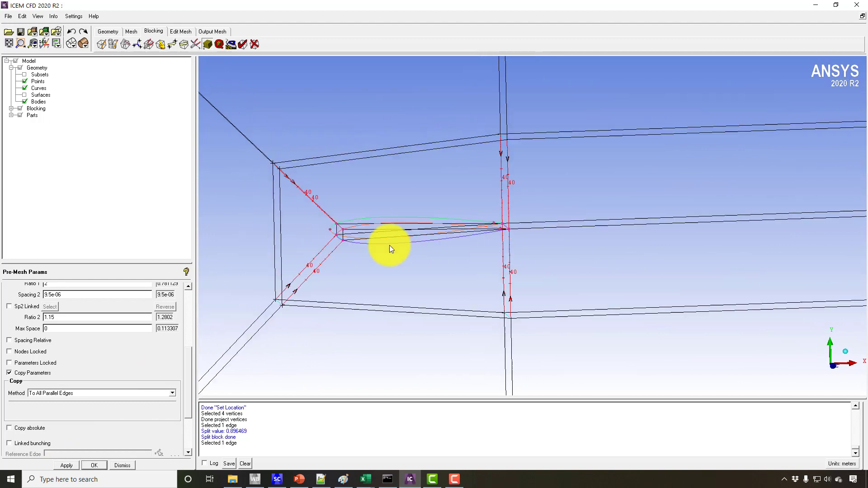
left_click(160, 45)
scroll(470, 242, "up", 3)
Step: Associate the three upper airfoil blocking edges with the airfoil's upper curves
middle_click_drag(470, 240, 594, 147)
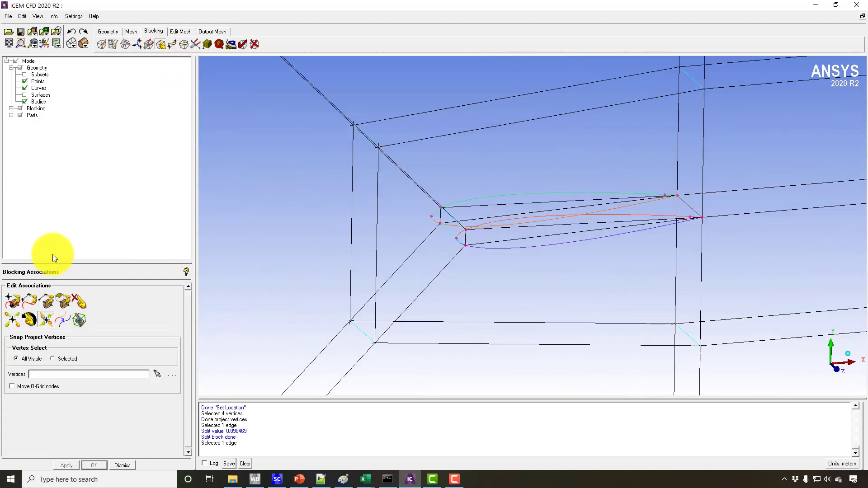
left_click(32, 300)
scroll(451, 210, "up", 1)
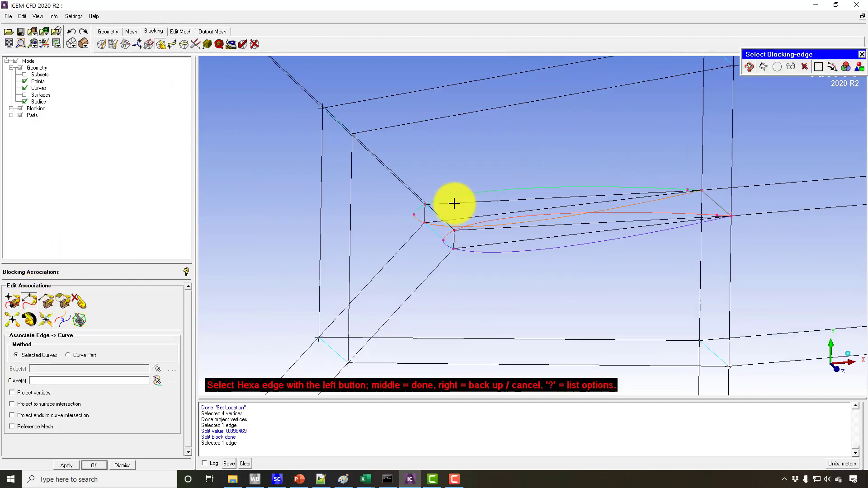
left_click(423, 215)
left_click(455, 217)
middle_click(455, 218)
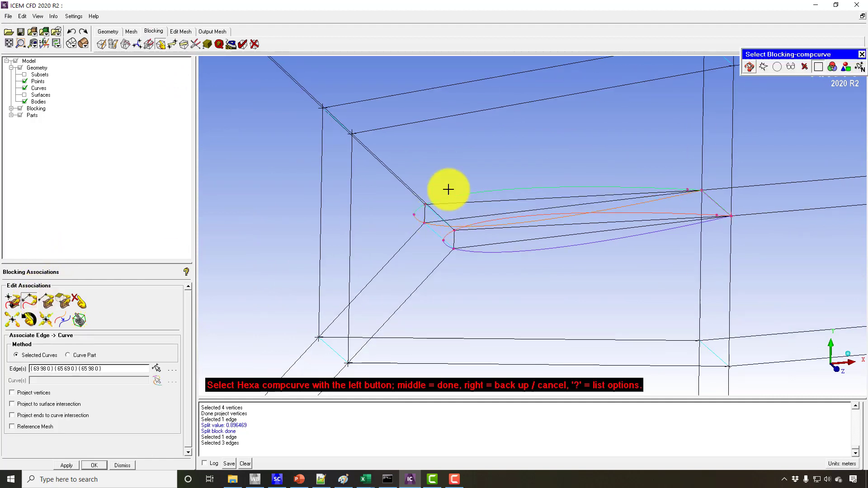
left_click(449, 188)
left_click(416, 220)
middle_click(445, 219)
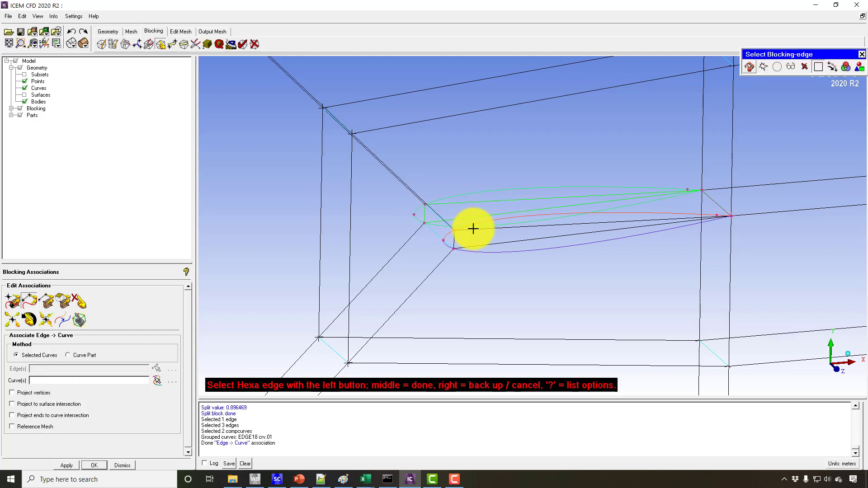
Step: Associate the lower airfoil blocking edges with the airfoil's lower curves
left_click(456, 240)
left_click(470, 246)
middle_click(467, 240)
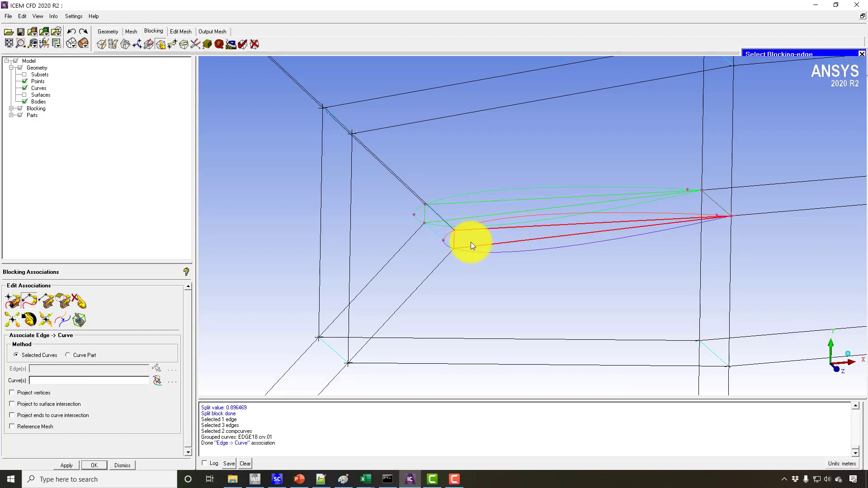
left_click(448, 239)
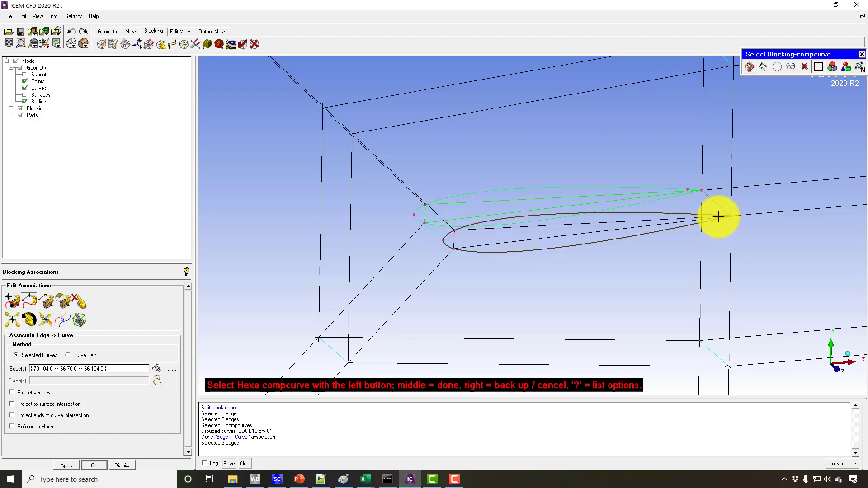
middle_click(704, 237)
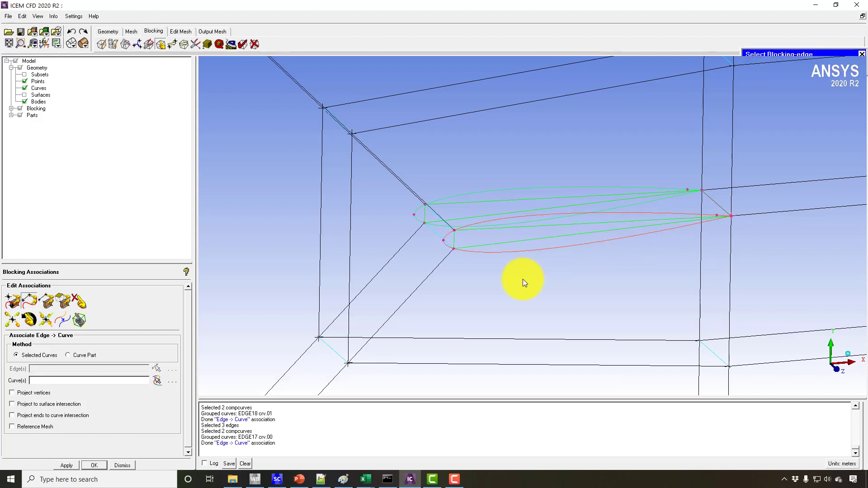
scroll(480, 238, "up", 2)
Step: Create a new part named SOLID from the block inside the airfoil
right_click(34, 116)
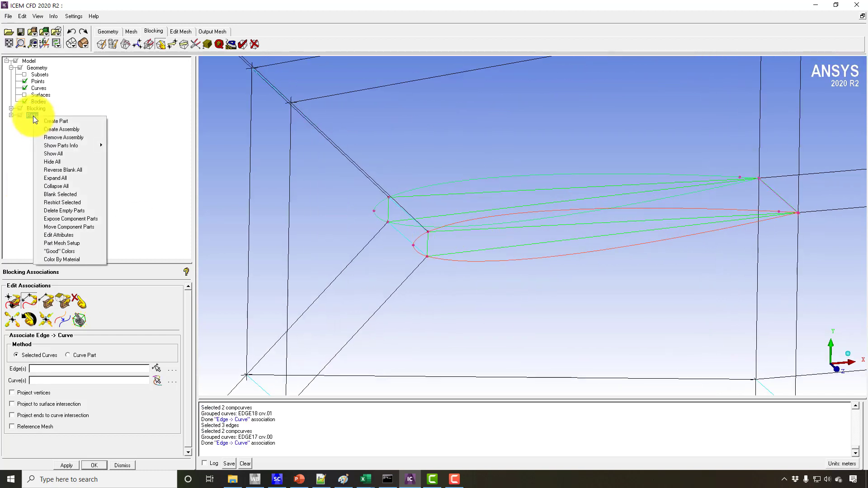
left_click(38, 118)
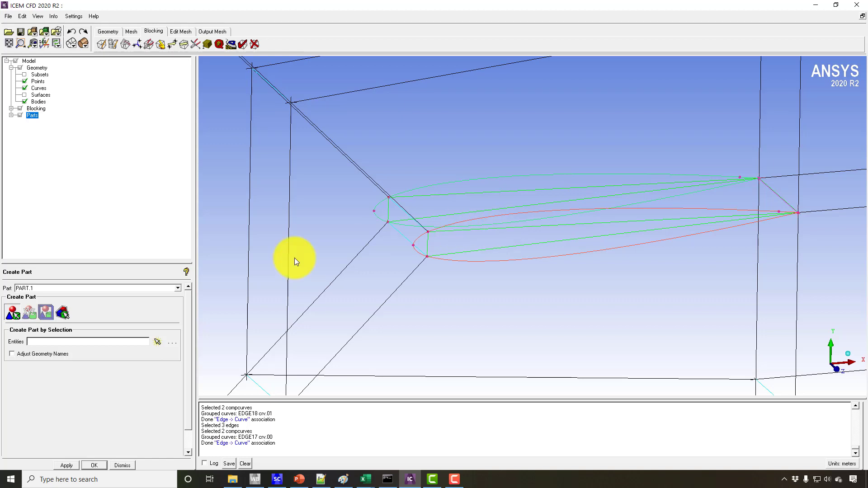
left_click_drag(54, 288, 12, 288)
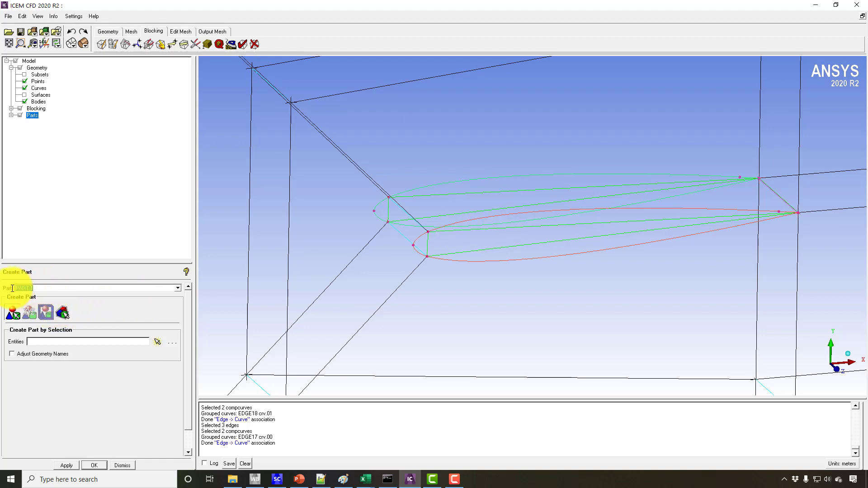
type("sclid")
left_click(63, 313)
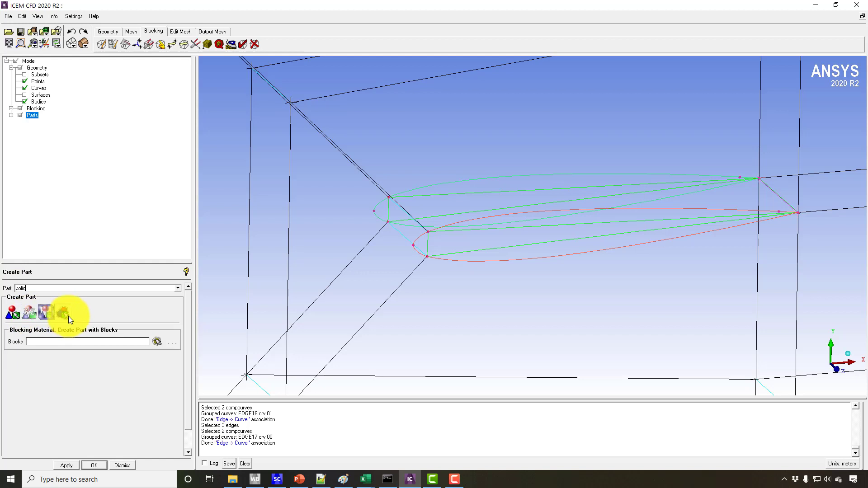
left_click(471, 230)
middle_click(471, 231)
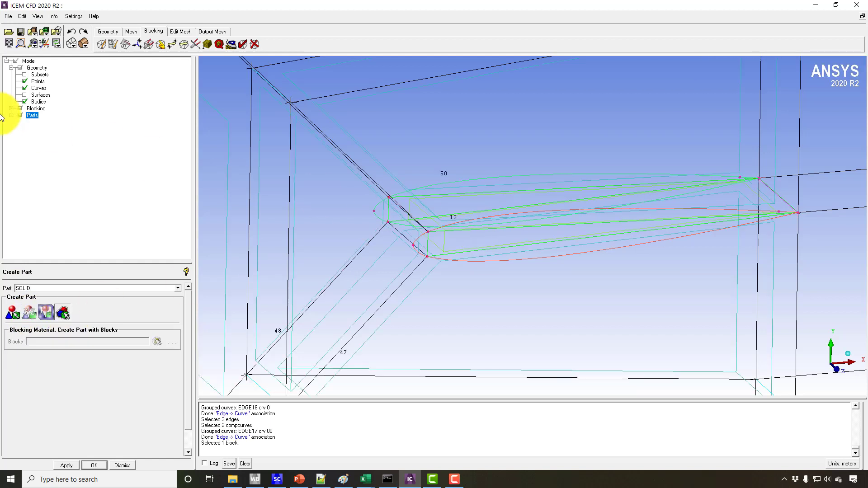
middle_click(465, 190)
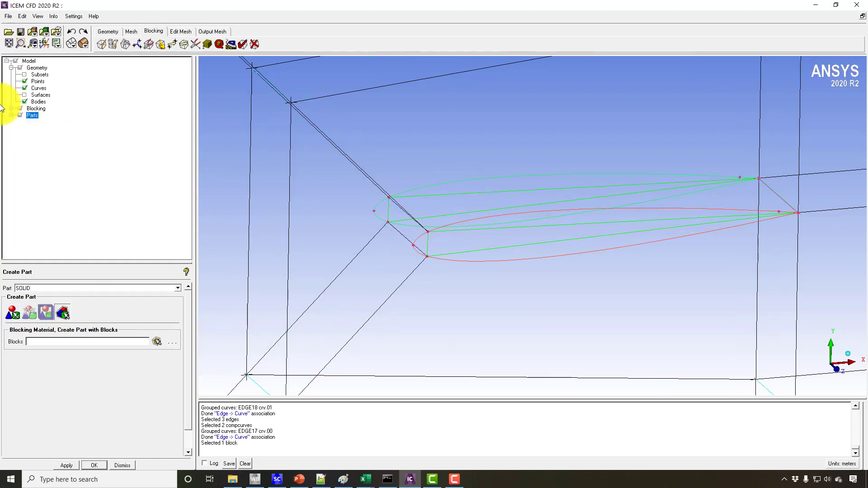
Step: Expand the FAM3D_NACA0012_1 part and load chordwise edge 70–104 into edge meshing parameters
left_click(11, 116)
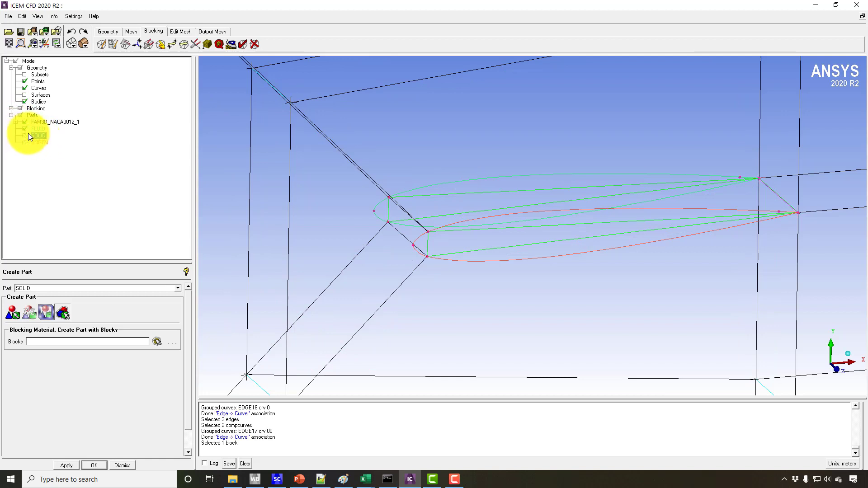
left_click(15, 122)
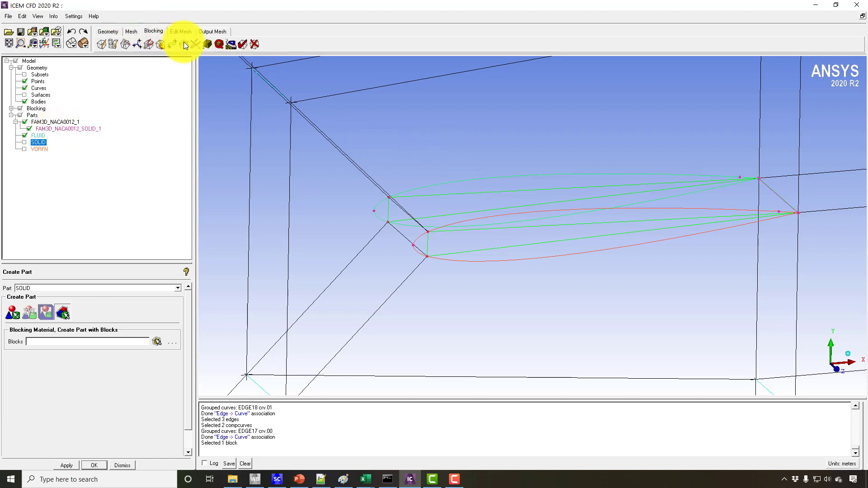
left_click(207, 44)
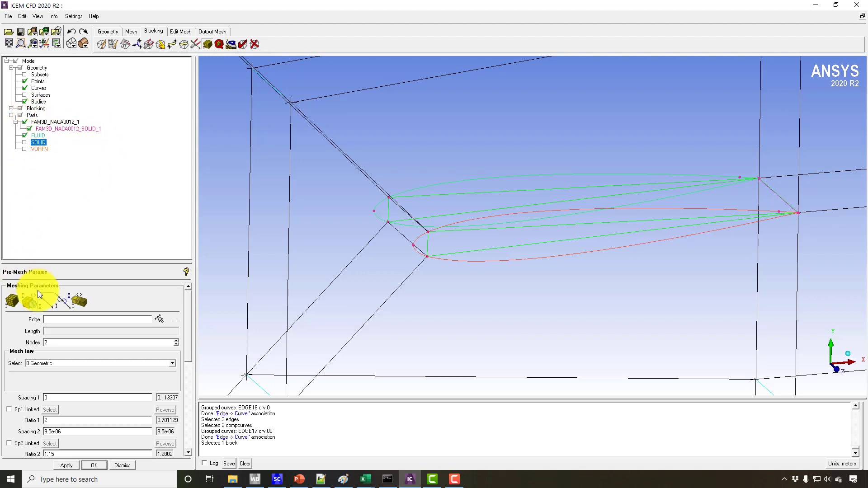
left_click(500, 219)
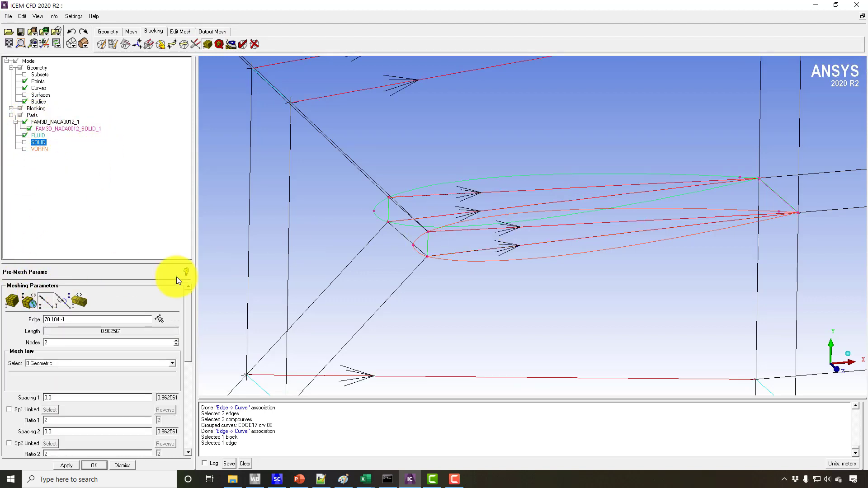
Step: Give chordwise edge 70–104 and the matching airfoil and outer-boundary edges 50 nodes each
double_click(73, 339)
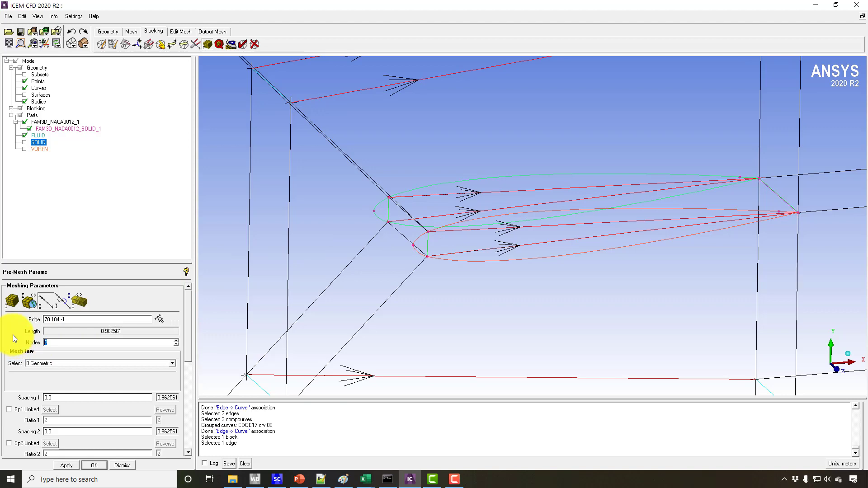
type("50")
key("Return")
right_click_drag(490, 330, 466, 289)
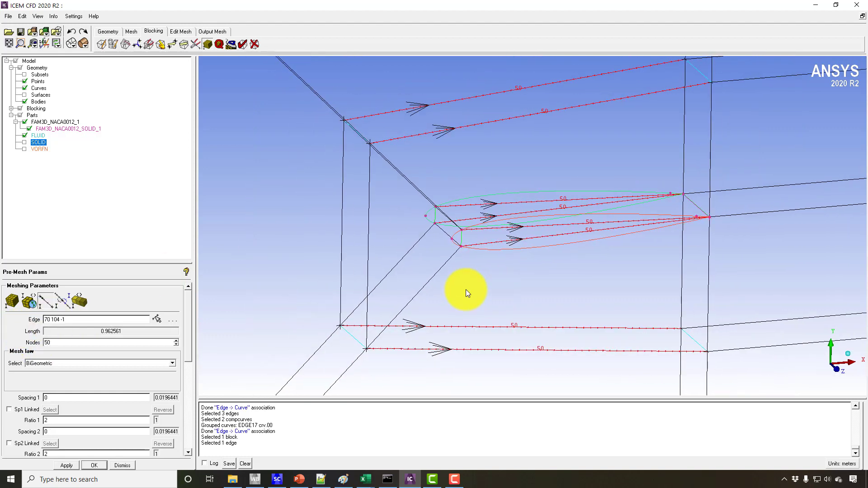
middle_click_drag(465, 273, 398, 279)
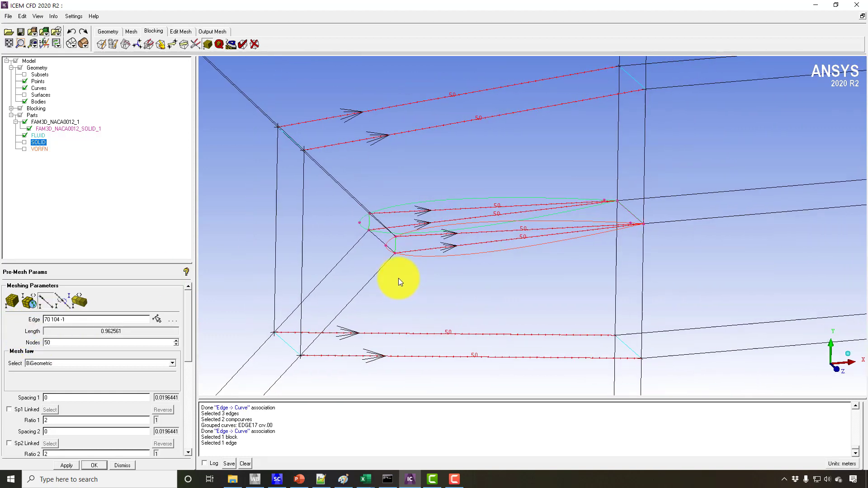
left_click(64, 466)
right_click_drag(393, 338, 169, 48)
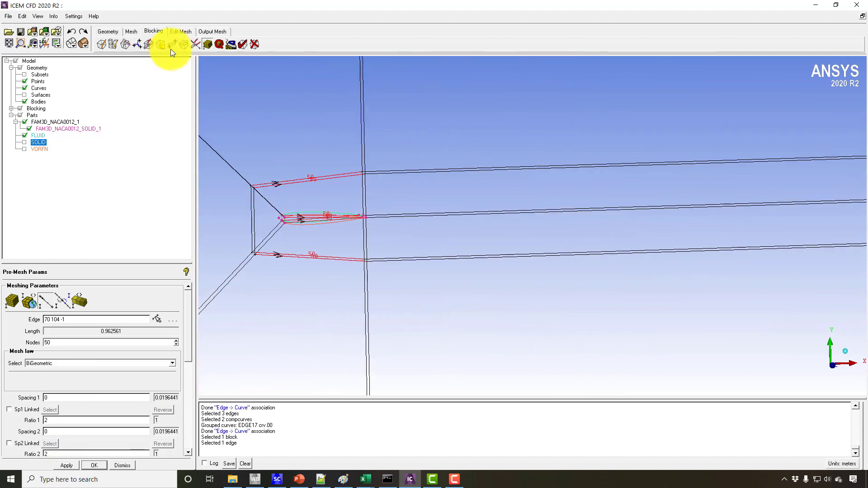
left_click(129, 44)
Step: Split the wake block along the upper wake edge at 0.303687 downstream of the trailing edge
left_click(12, 307)
scroll(616, 208, "down", 5)
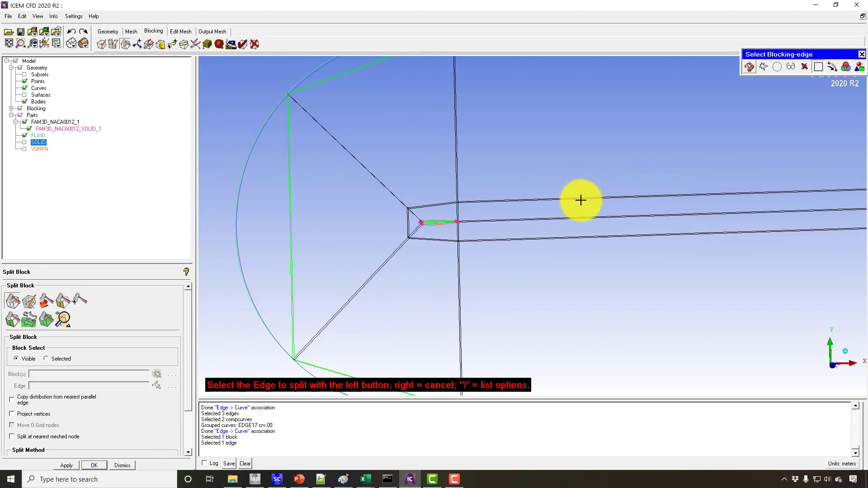
left_click(594, 199)
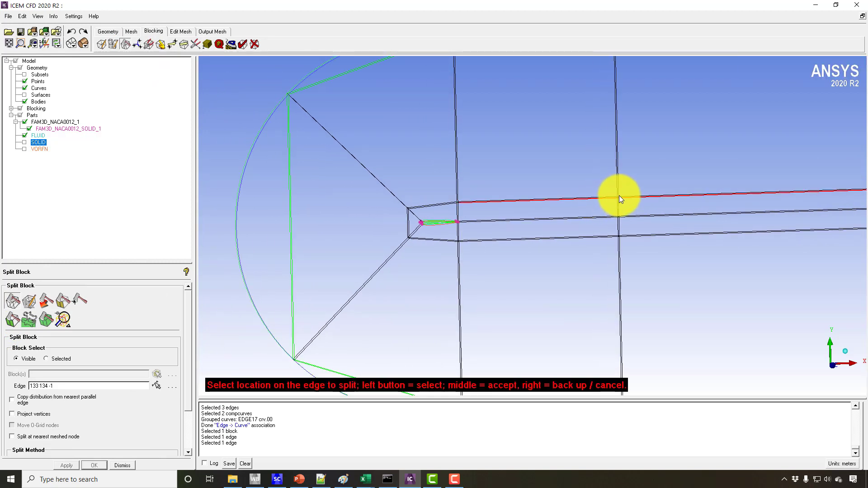
left_click_drag(620, 196, 619, 195)
middle_click(563, 243)
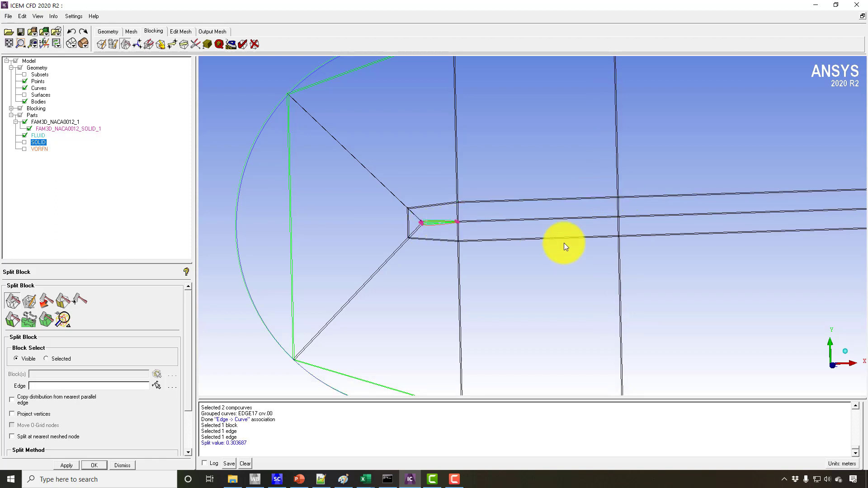
Step: Pan toward the wake edges and bring up Move Vertices' Set Edge Length tool
middle_click_drag(549, 249, 433, 261)
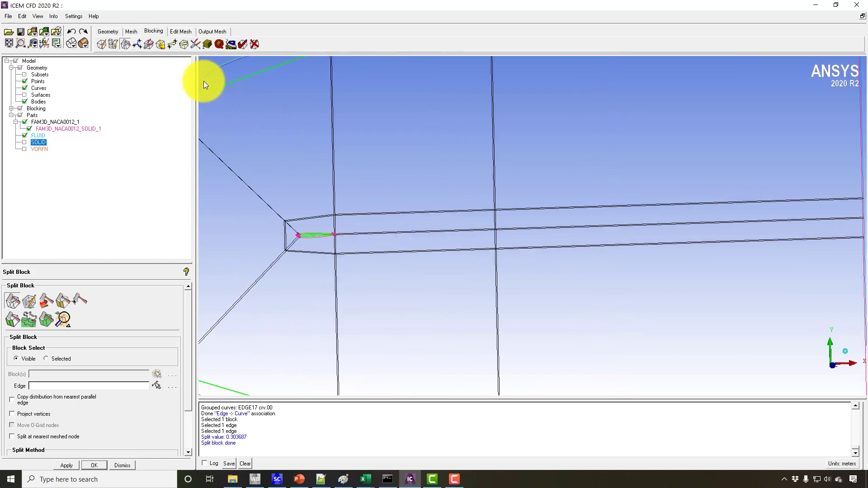
left_click(172, 45)
left_click(83, 305)
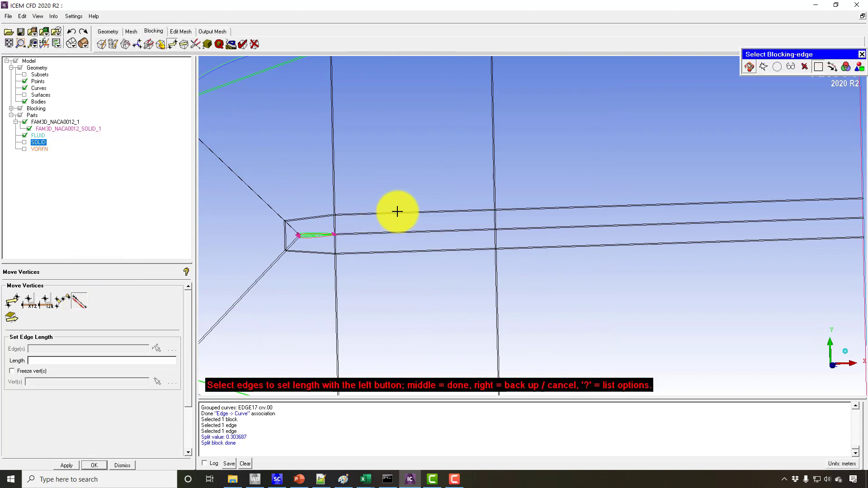
Step: Pick the upper wake edge for Set Edge Length and tilt the blocking view slightly
left_click(397, 211)
middle_click(400, 215)
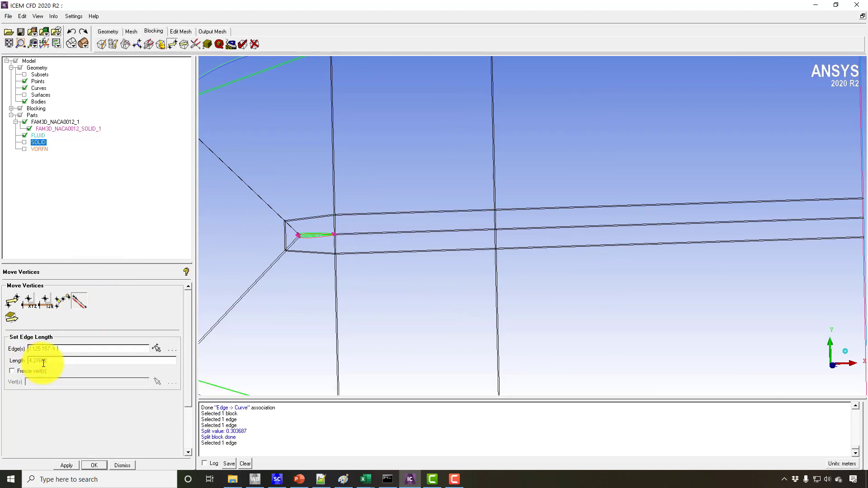
left_click_drag(427, 249, 438, 257)
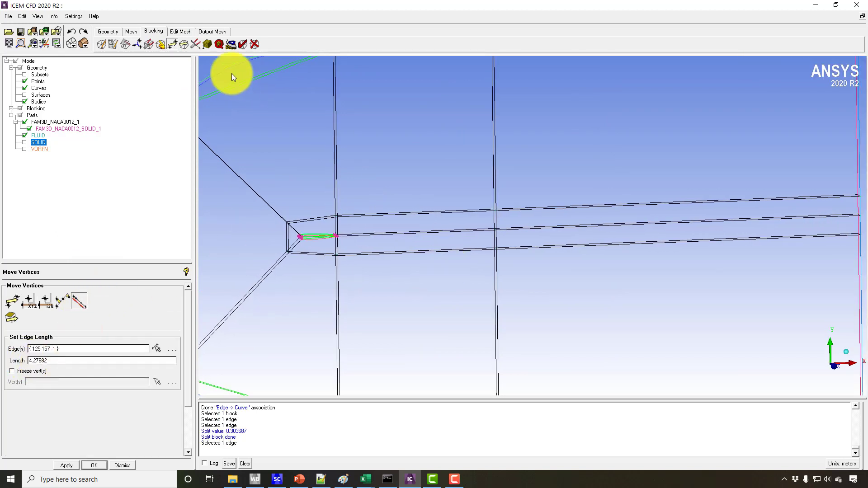
Step: Give the three parallel wake edges 80 nodes, then expand Blocking and enable Pre-Mesh
left_click(206, 46)
left_click(42, 302)
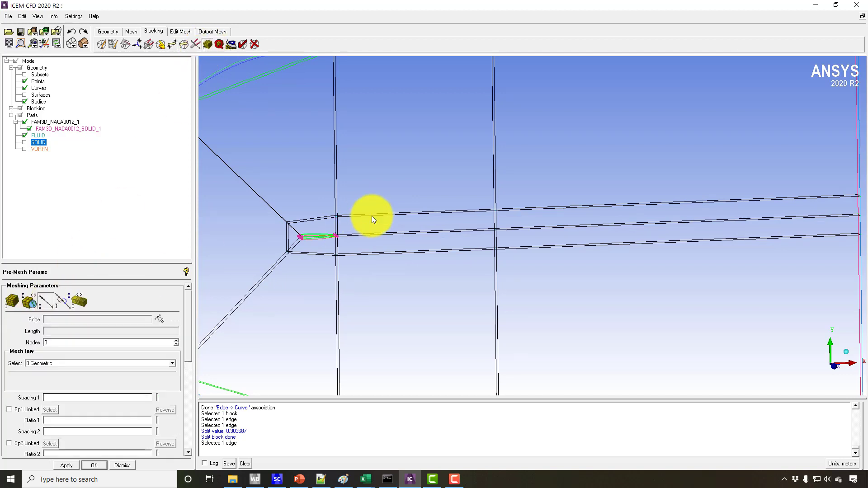
left_click(387, 214)
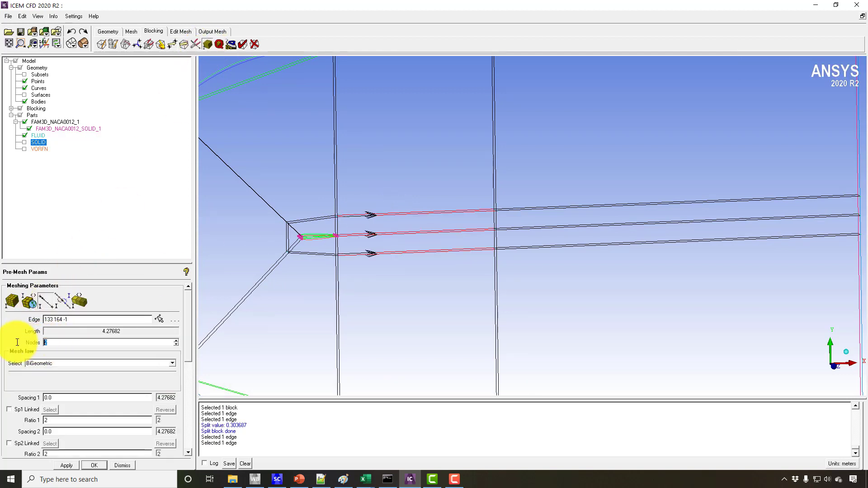
type("1000")
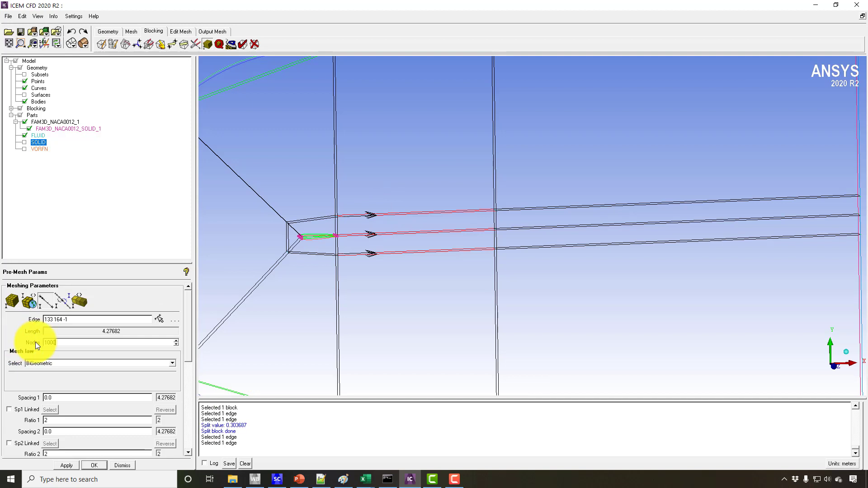
key("Return")
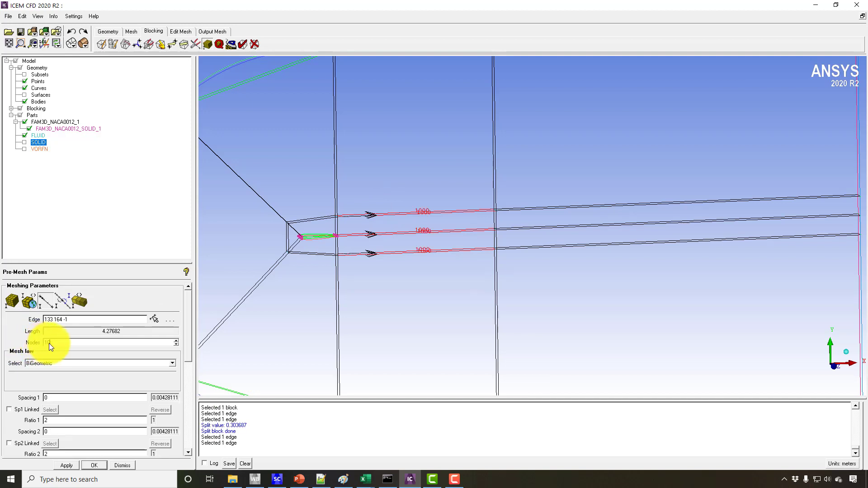
double_click(49, 343)
type("80")
key("Return")
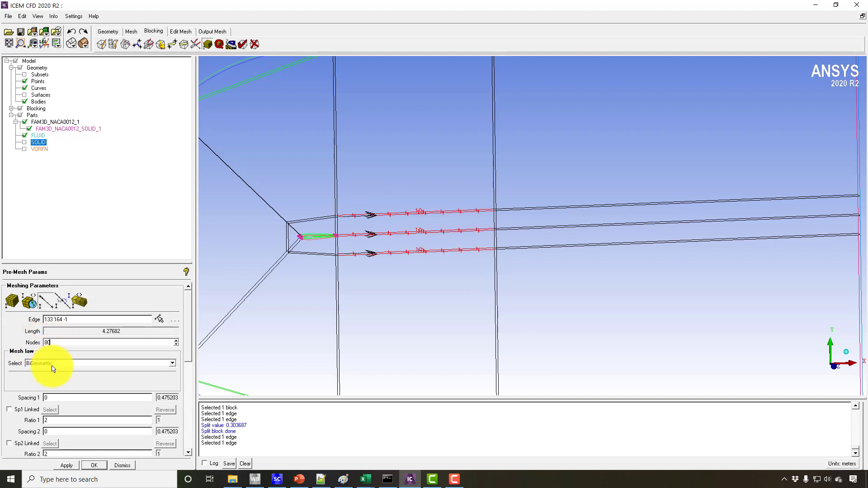
left_click(67, 466)
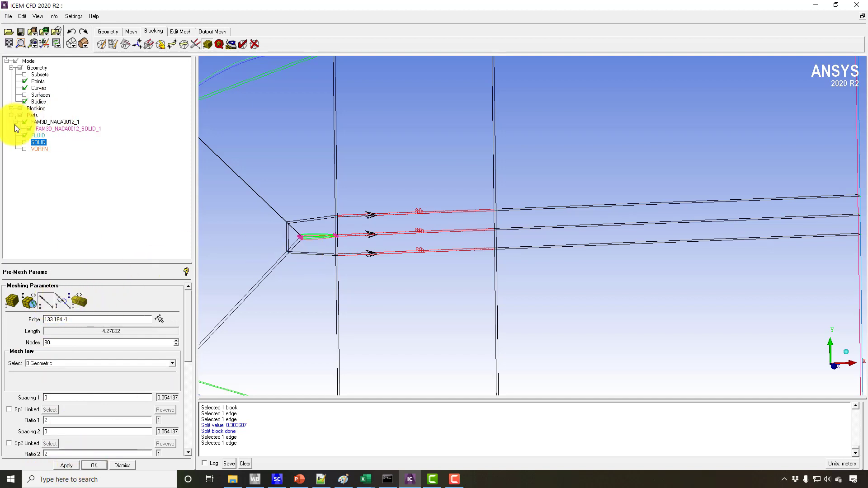
left_click(12, 109)
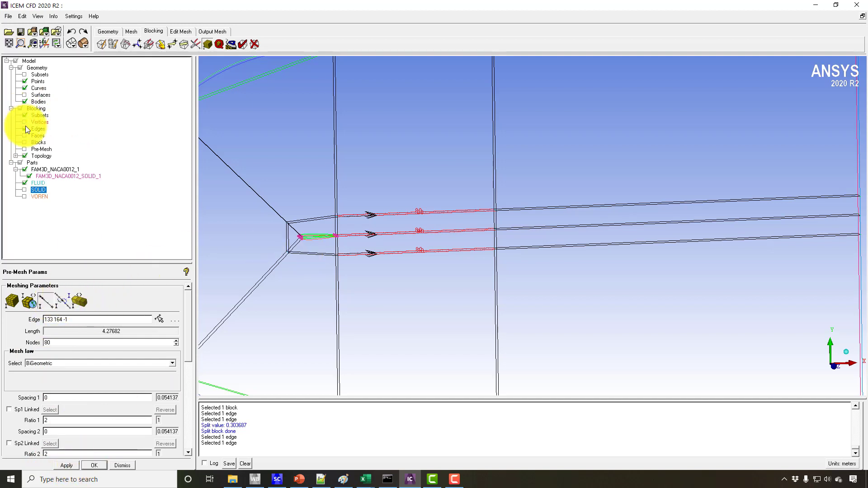
left_click(25, 150)
Step: Recompute the pre-mesh, show it as solid, and zoom in on the airfoil
left_click(354, 294)
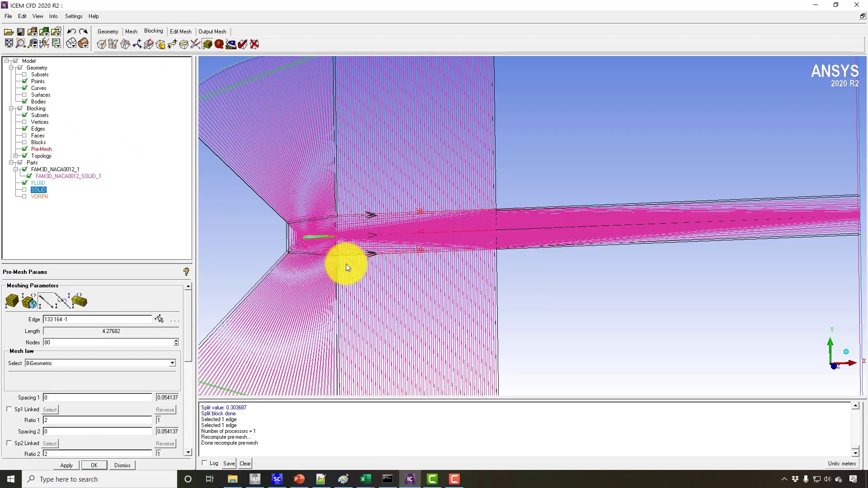
left_click_drag(373, 260, 396, 277)
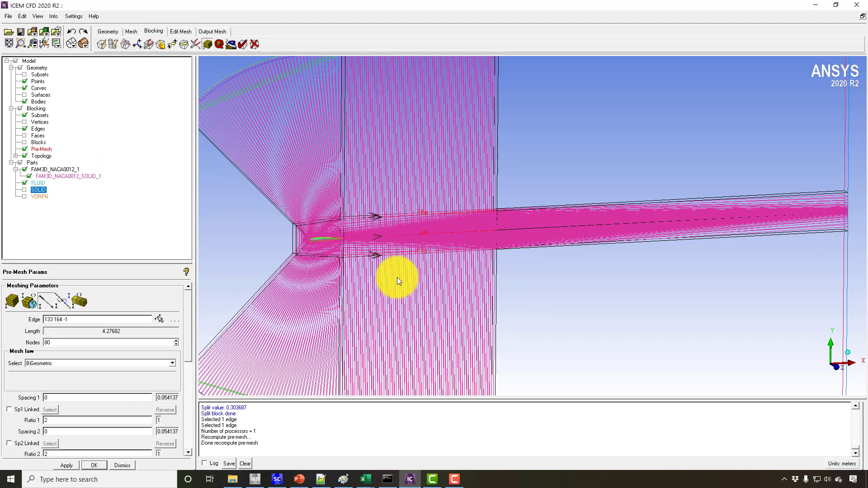
left_click(82, 41)
scroll(520, 206, "up", 3)
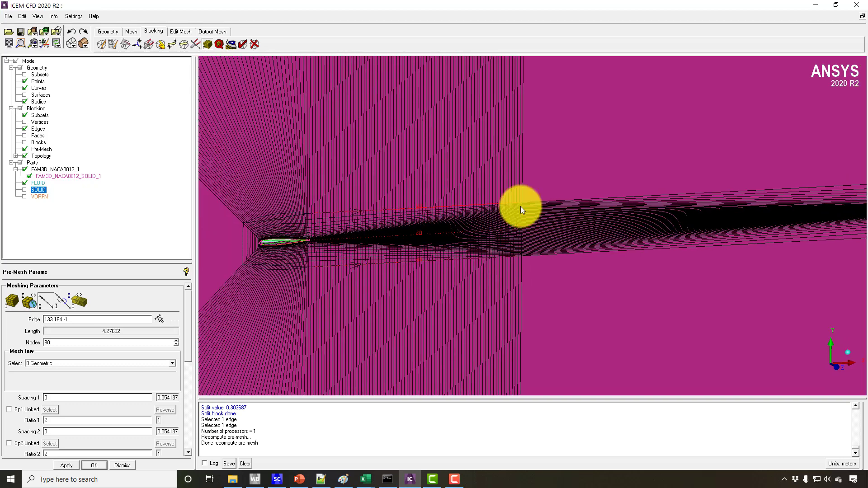
middle_click_drag(303, 229, 520, 206)
scroll(511, 224, "up", 3)
Step: Set vertical edge 128–132 to 10 nodes and recompute the pre-mesh
left_click(44, 297)
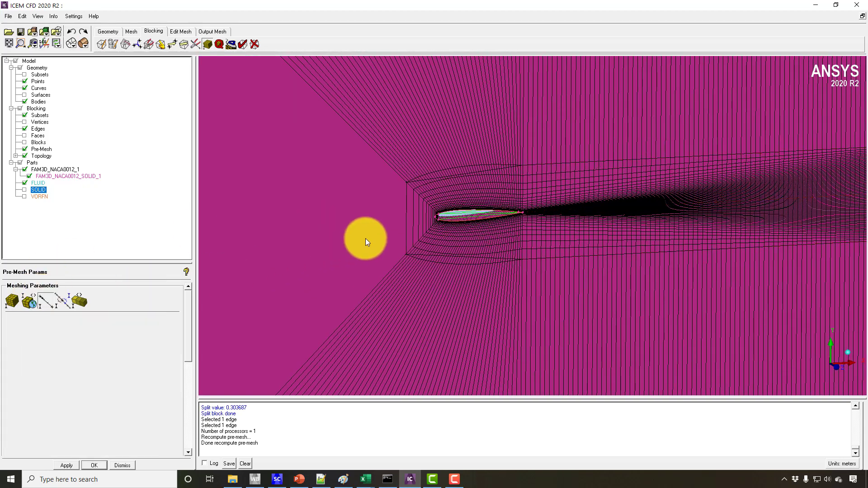
left_click(406, 221)
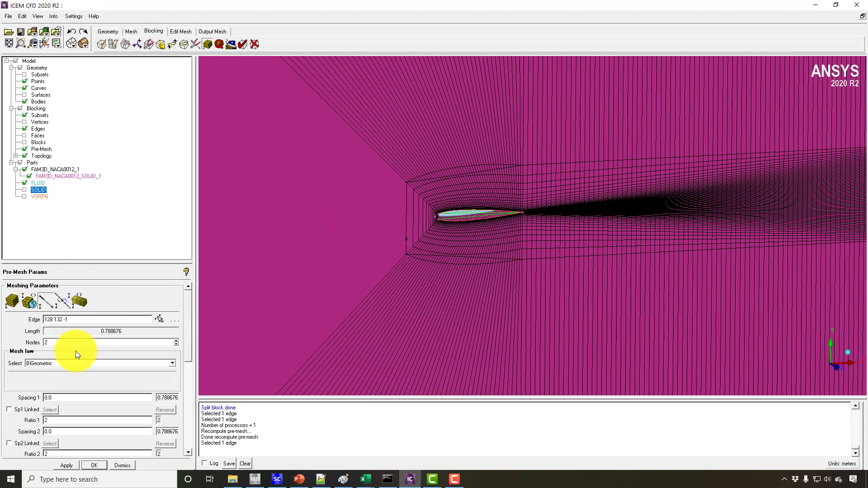
type("10")
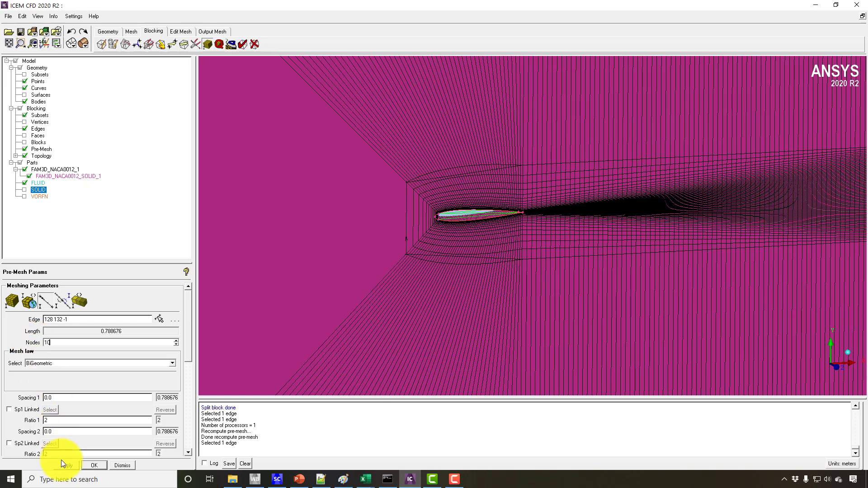
right_click(43, 149)
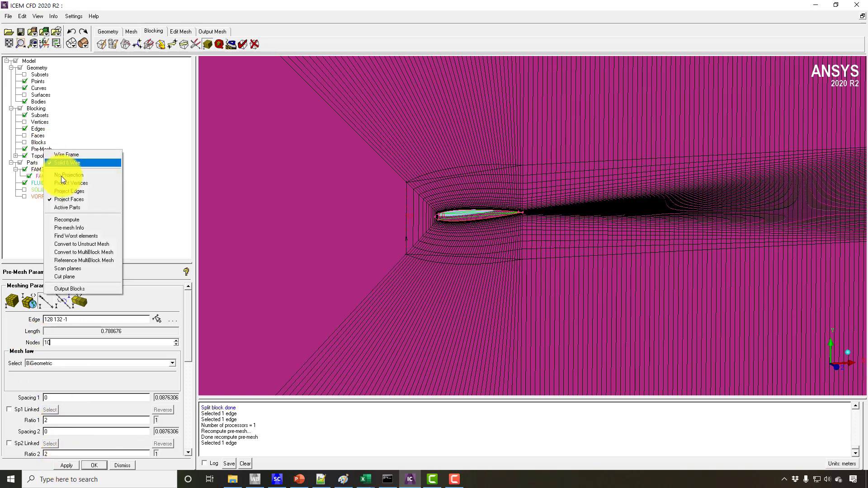
left_click(71, 219)
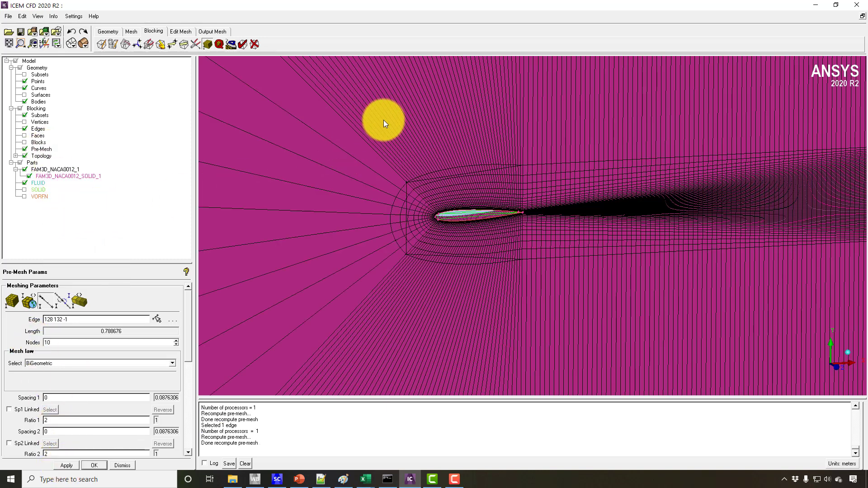
Step: Bring up the Match Edge Spacing tool in the edge parameters panel
scroll(373, 263, "up", 3)
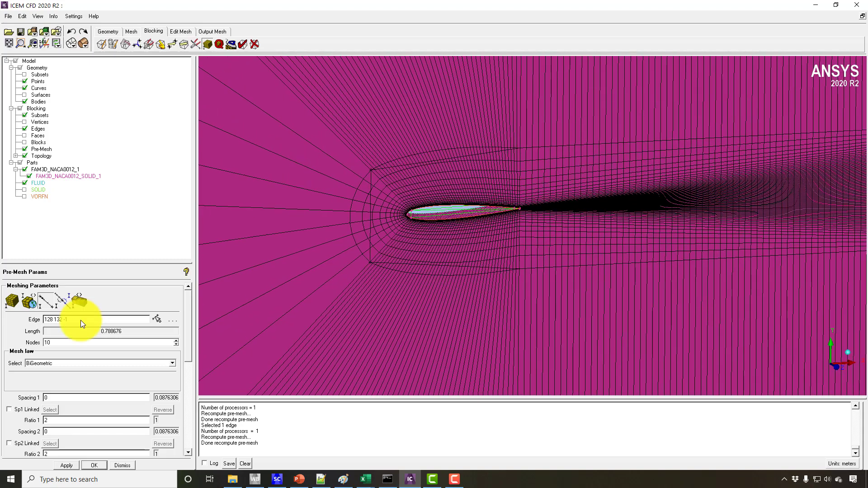
left_click(62, 302)
scroll(335, 177, "up", 3)
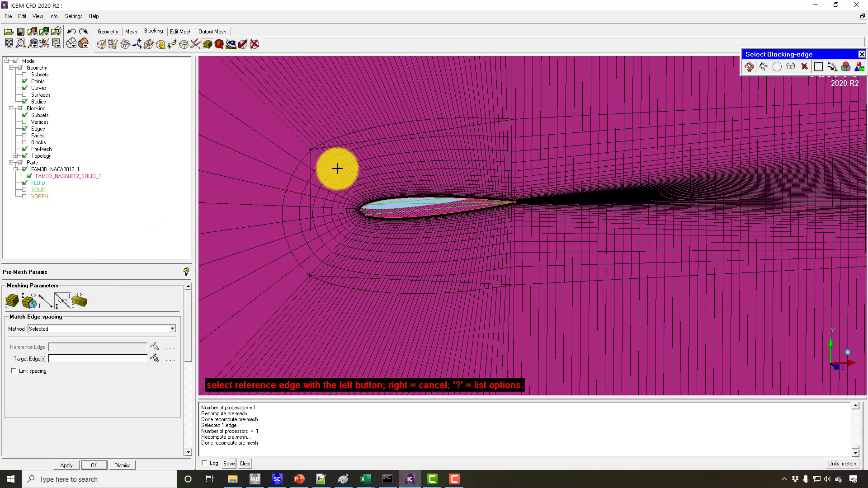
Step: Match edge 26–132's spacing to reference edge 132–70, then give edge 26–132 30 nodes
left_click(322, 161)
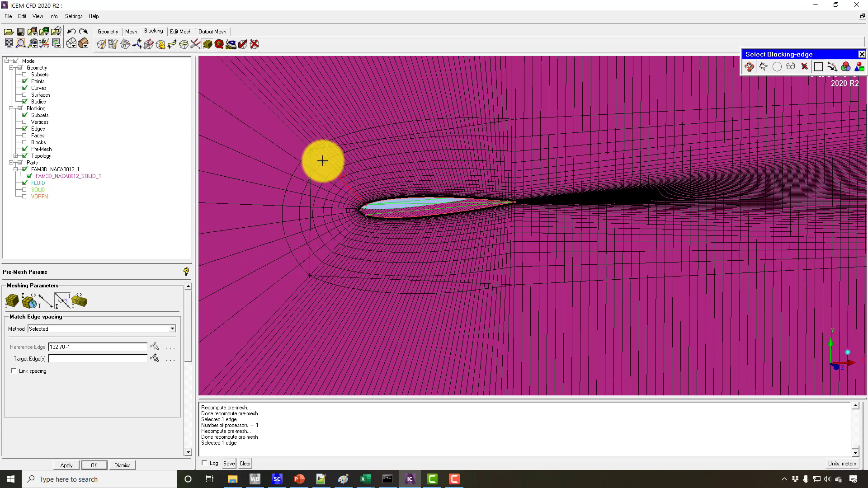
middle_click(302, 141)
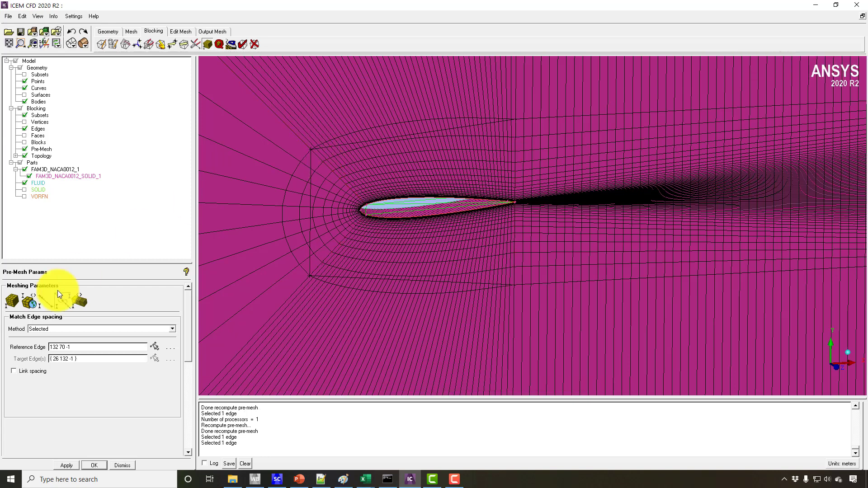
left_click(47, 302)
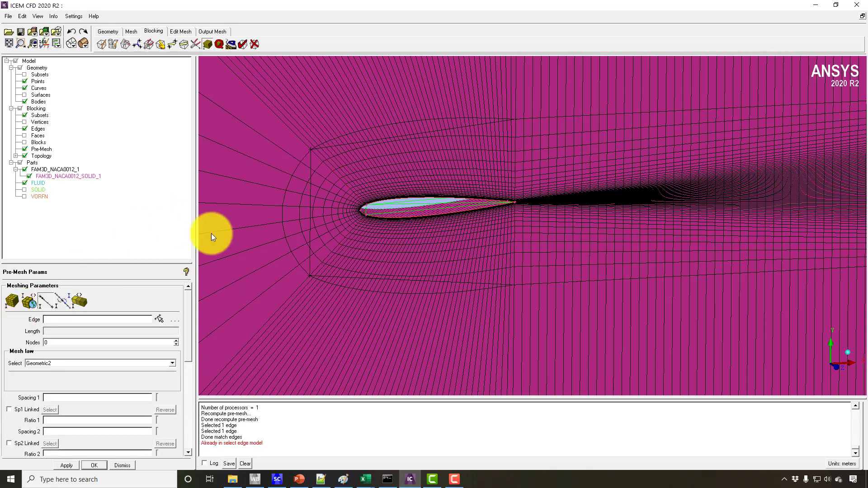
left_click(172, 317)
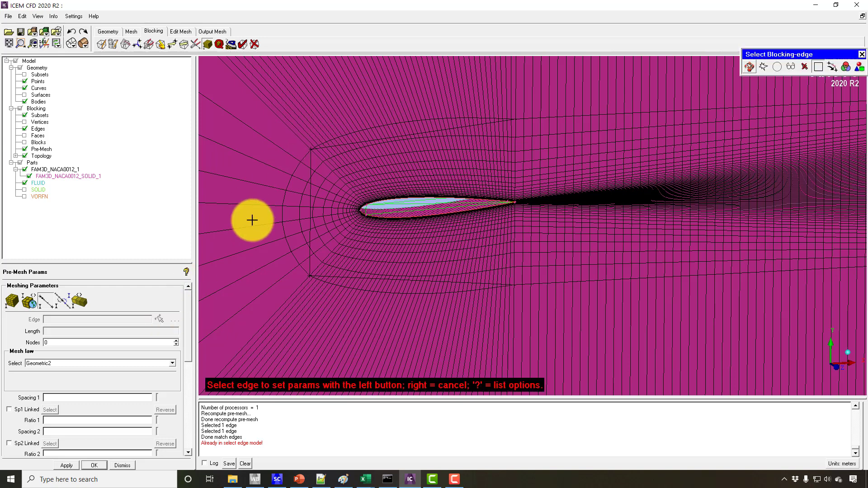
left_click(296, 131)
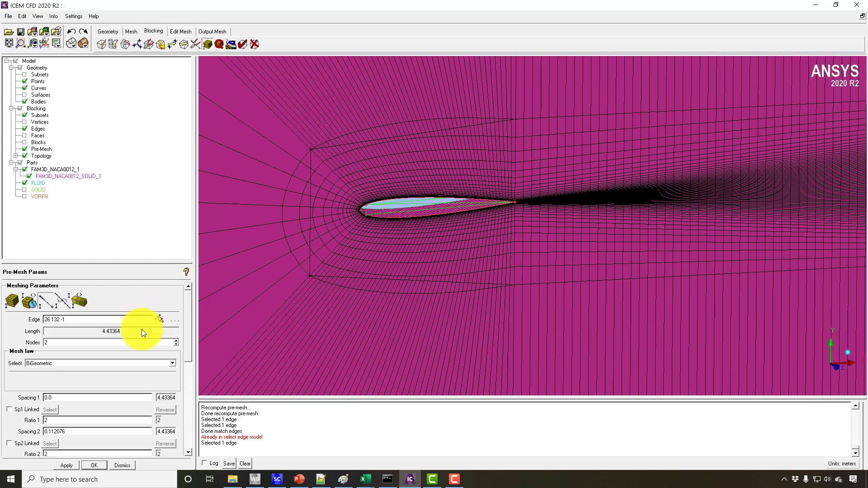
scroll(186, 335, "down", 2)
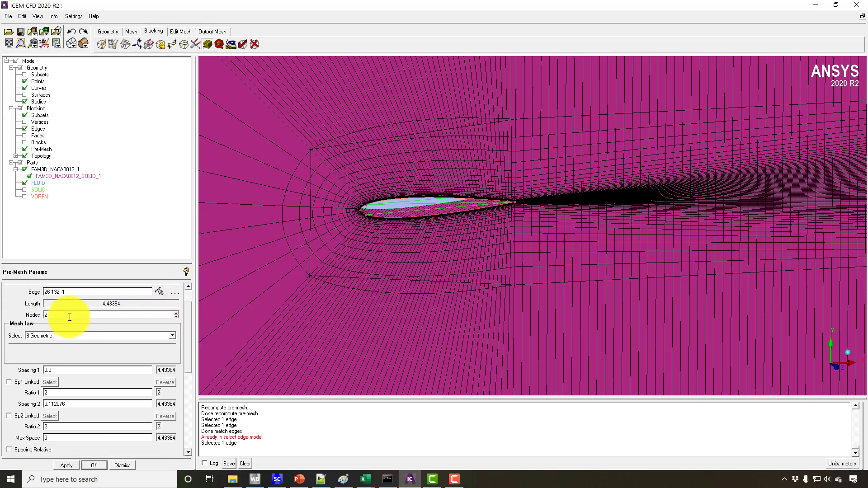
left_click_drag(52, 315, 31, 314)
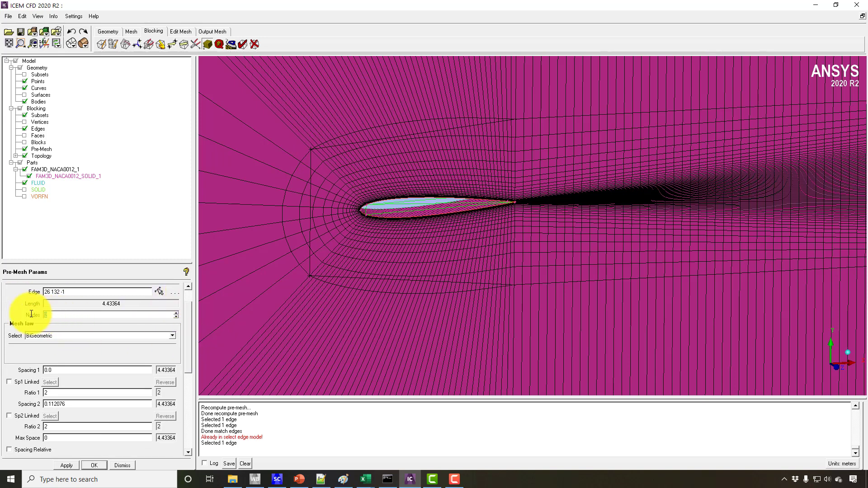
type("30")
key("Return")
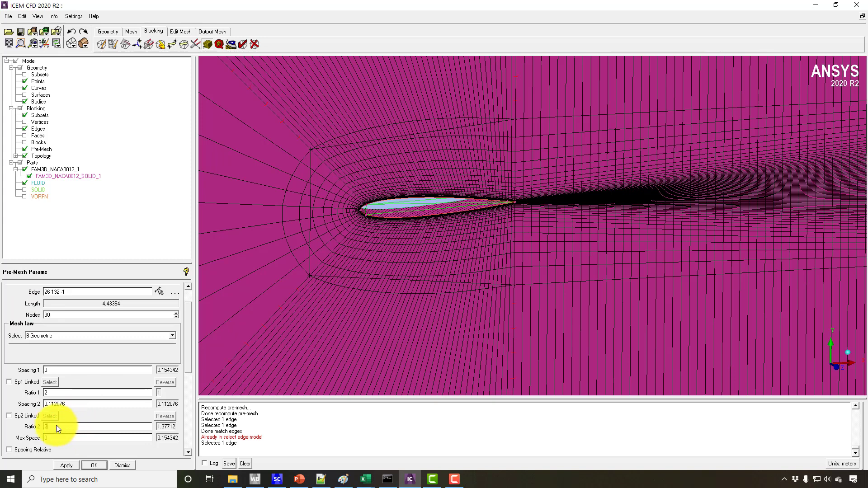
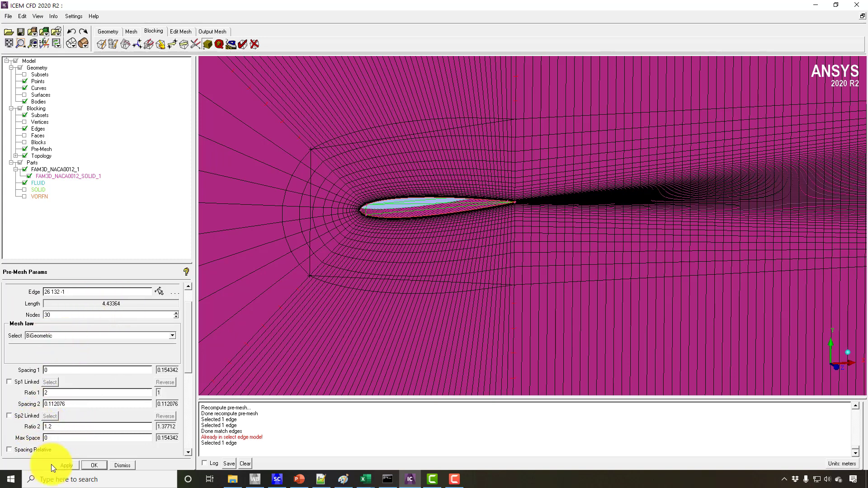
Step: Apply Spacing 1 of 0 to edge 26–132 and its parallel edges, then recompute the pre-mesh
left_click(65, 466)
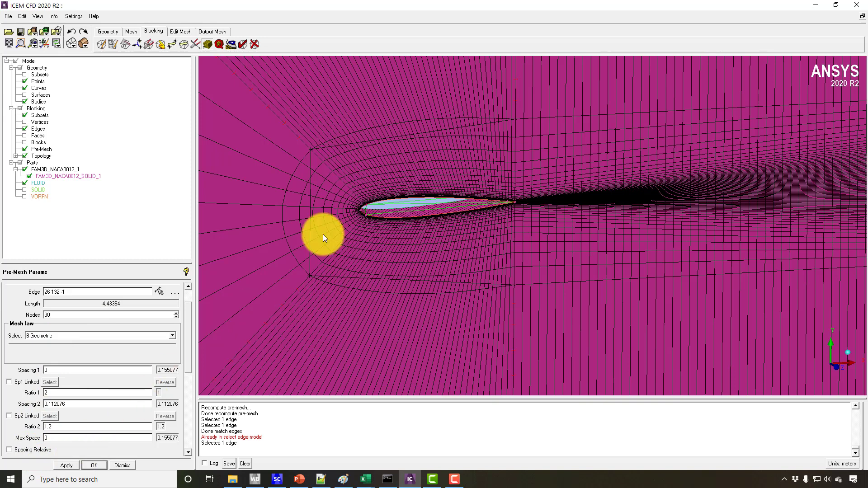
left_click(73, 463)
scroll(346, 184, "down", 5)
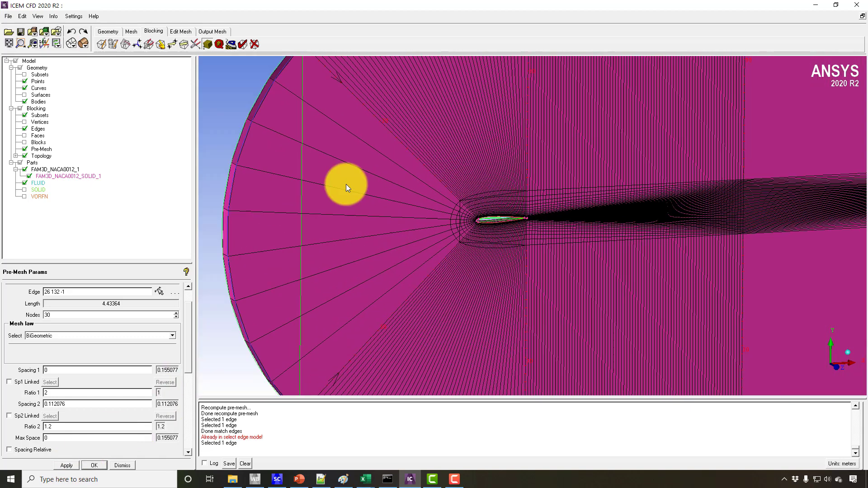
right_click(40, 147)
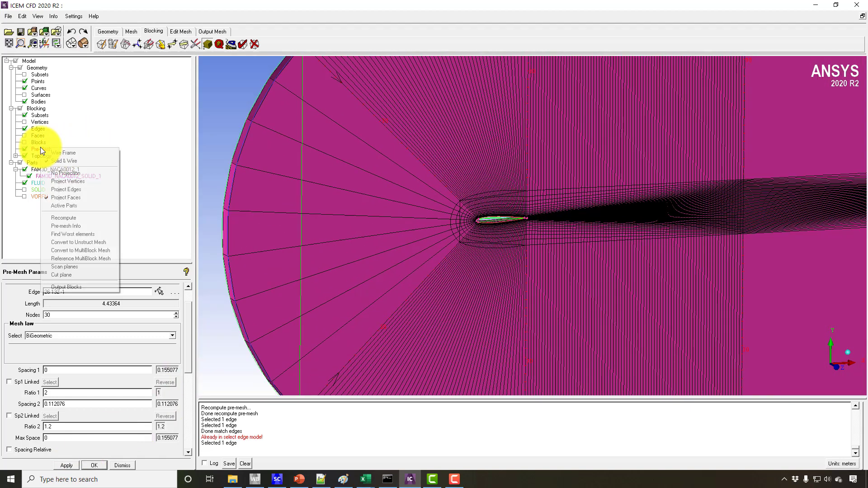
left_click(69, 219)
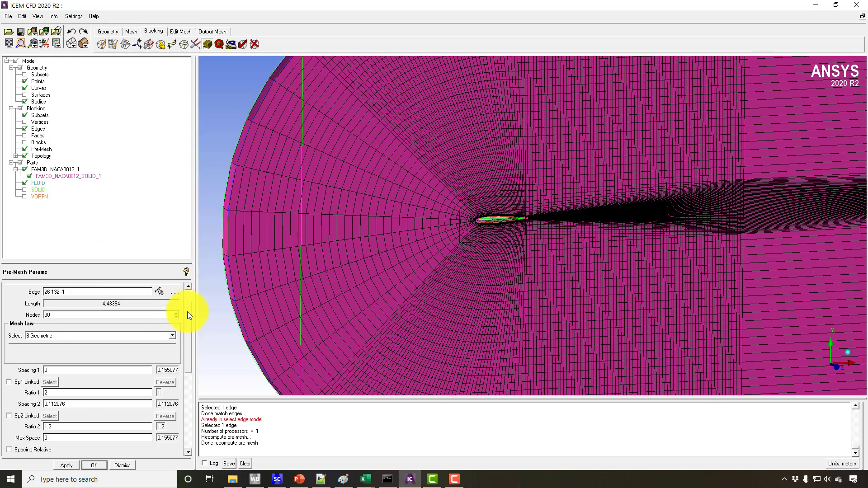
left_click_drag(188, 327, 188, 362)
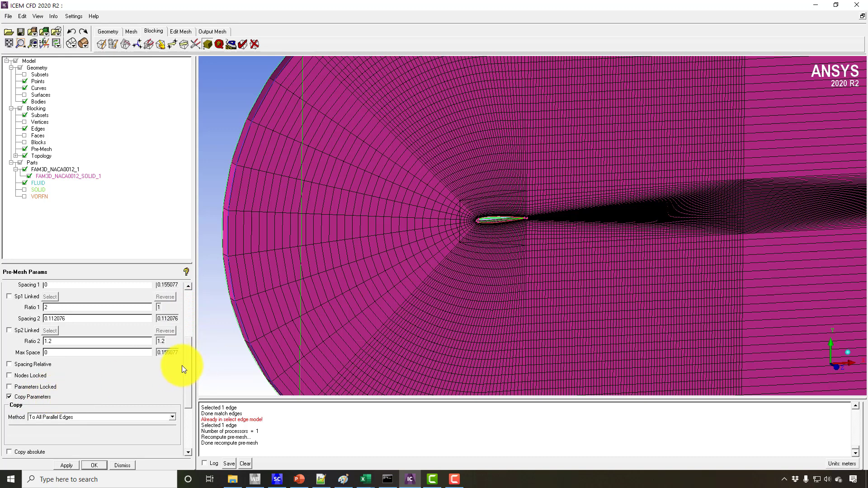
left_click_drag(187, 371, 186, 319)
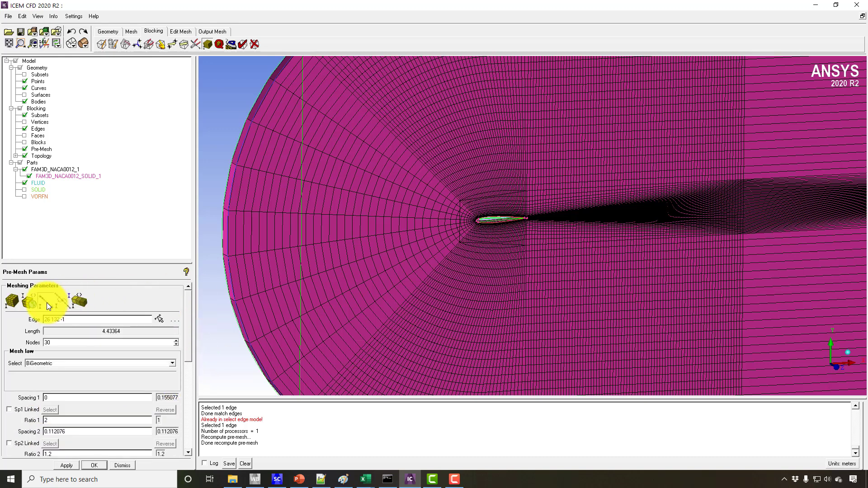
Step: Set Spacing 1 to 0 on edge 124–69 and recompute the pre-mesh
left_click(467, 210)
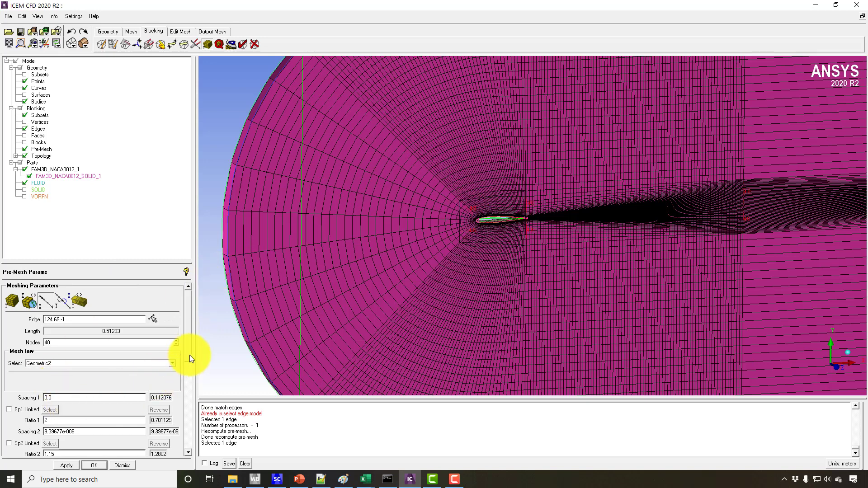
left_click_drag(189, 355, 188, 397)
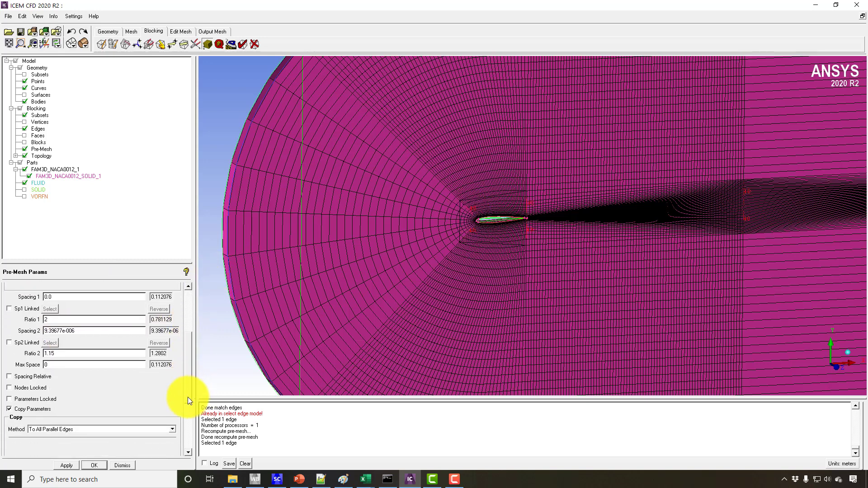
left_click(65, 462)
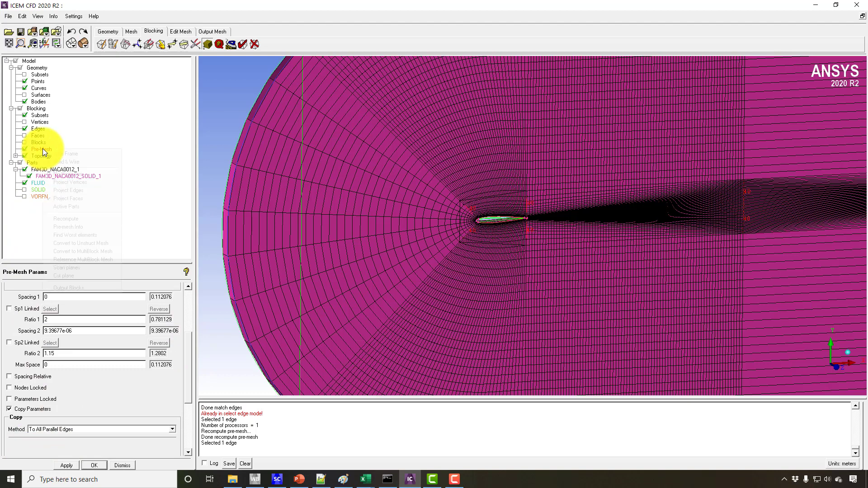
right_click(42, 148)
left_click(87, 216)
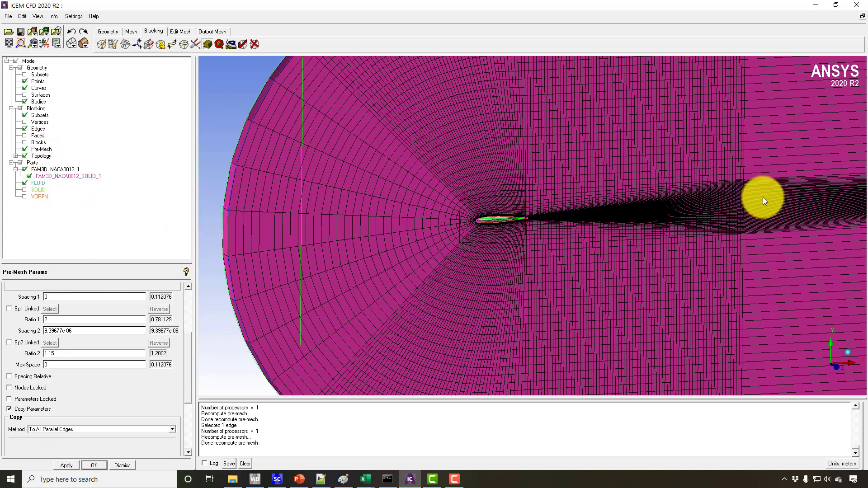
Step: Apply Spacing 1 of 0 to edge 132–70 ahead of the airfoil and begin edge-spacing matching
middle_click_drag(719, 208, 611, 214)
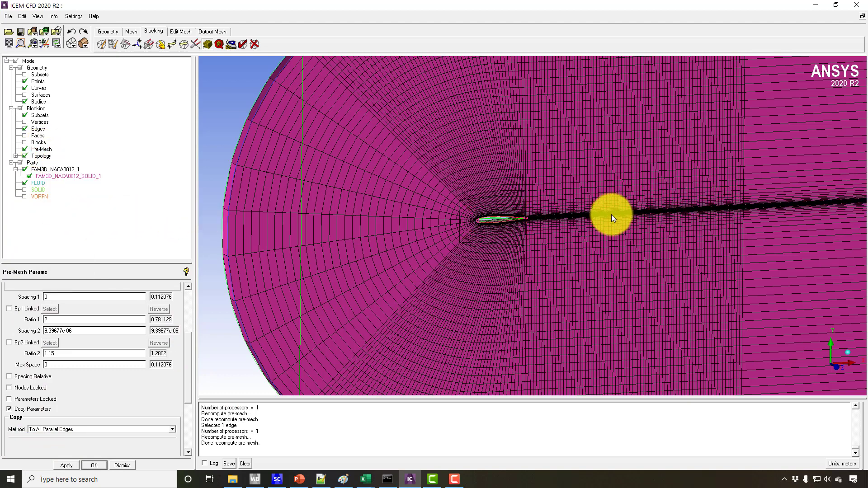
right_click_drag(611, 214, 568, 135)
middle_click_drag(333, 234, 527, 213)
right_click_drag(545, 142, 525, 260)
middle_click_drag(544, 114, 560, 244)
right_click_drag(511, 302, 539, 241)
middle_click_drag(498, 154, 516, 221)
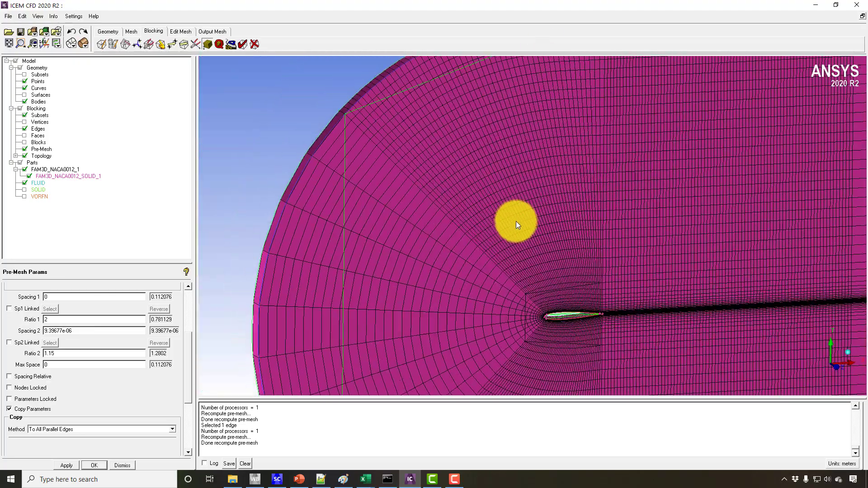
left_click_drag(479, 221, 470, 217)
middle_click_drag(536, 292, 492, 260)
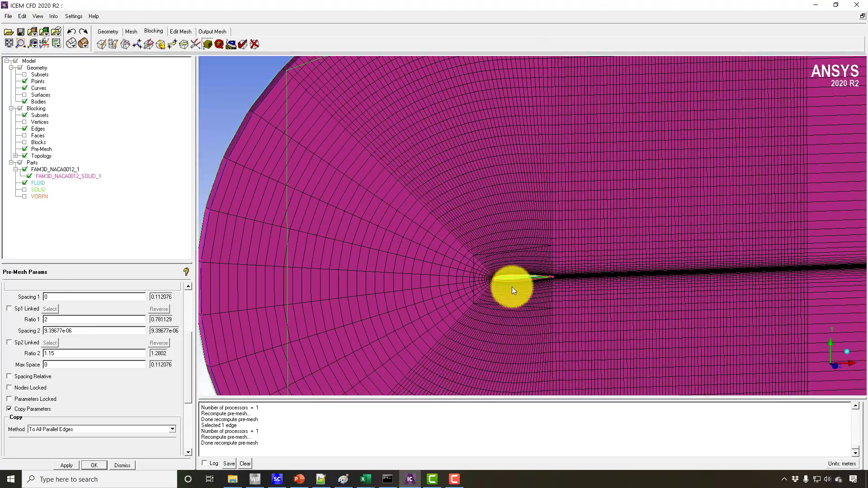
right_click_drag(465, 242, 134, 311)
left_click_drag(188, 347, 188, 301)
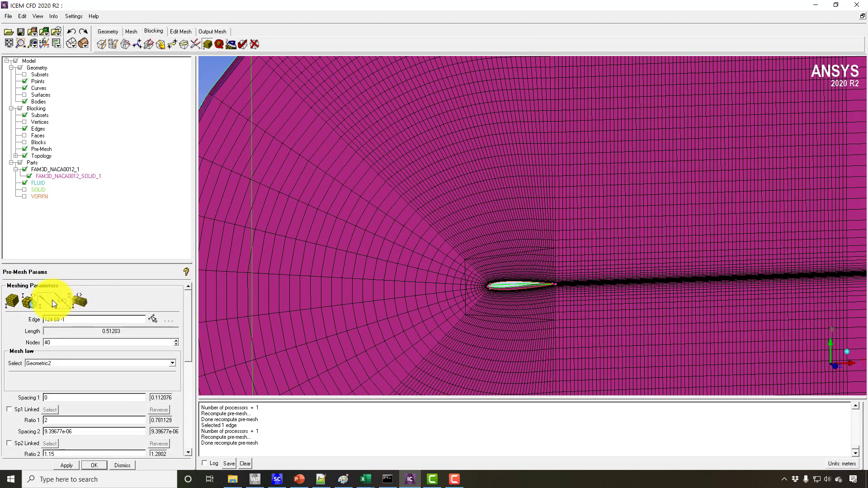
left_click(45, 301)
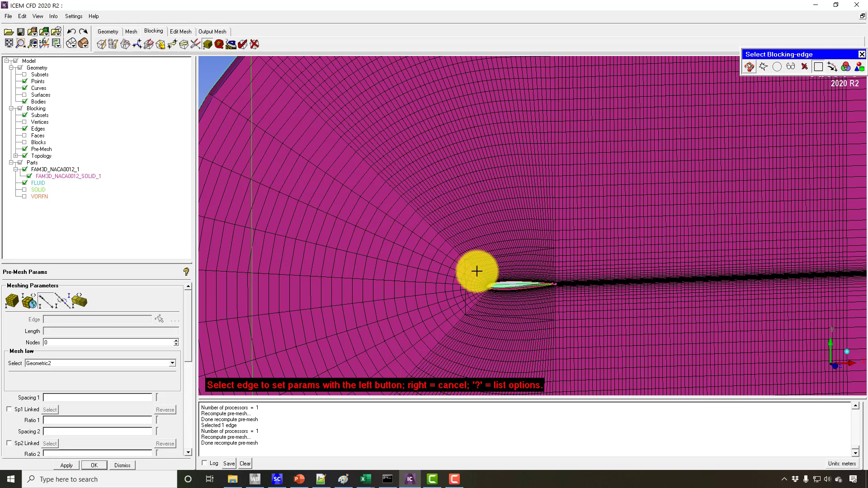
left_click(429, 273)
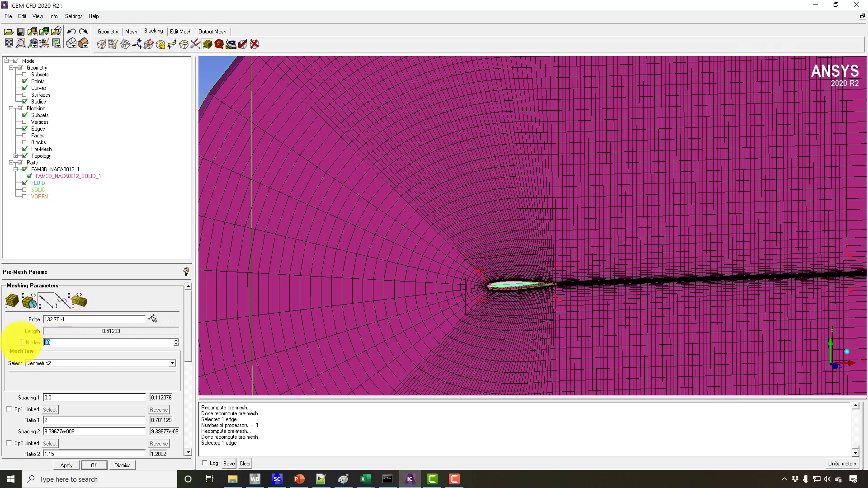
left_click(72, 467)
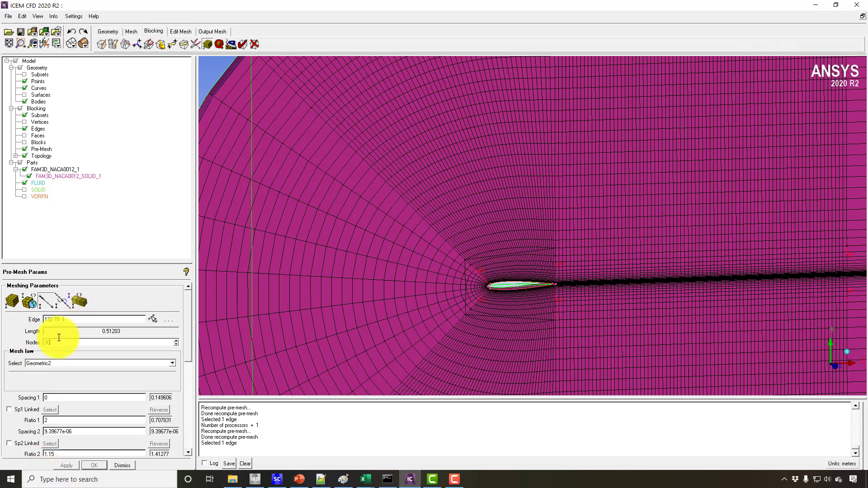
left_click(60, 302)
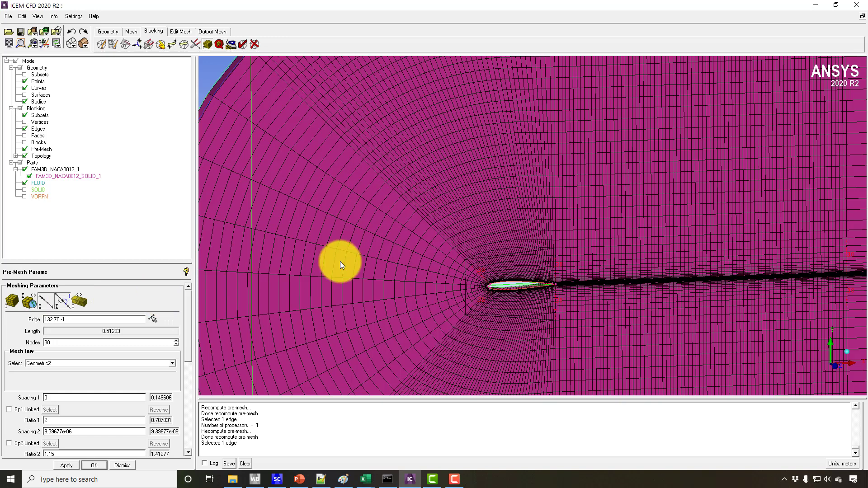
Step: Recompute the pre-mesh, then hide it to view the blocking edges around the airfoil
right_click(45, 150)
left_click(70, 220)
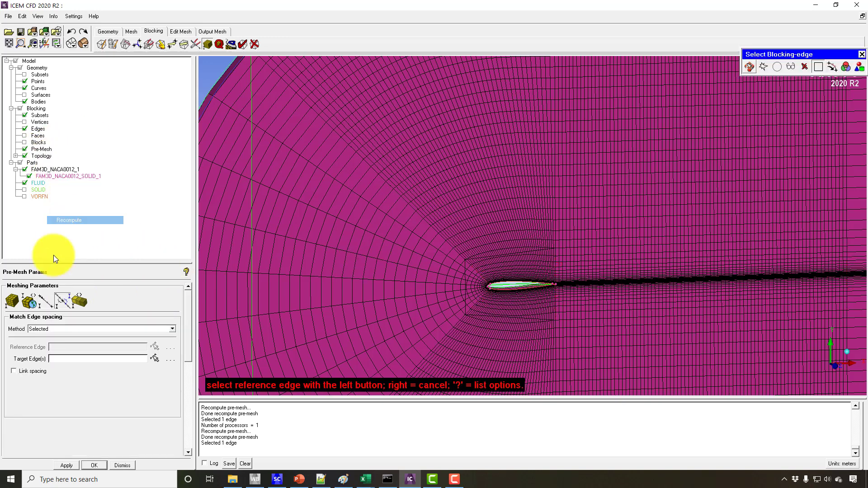
left_click(64, 301)
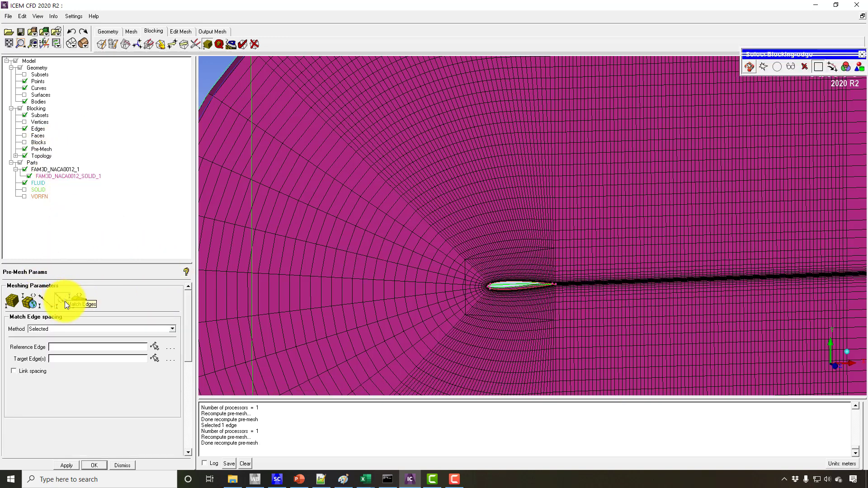
left_click(477, 270)
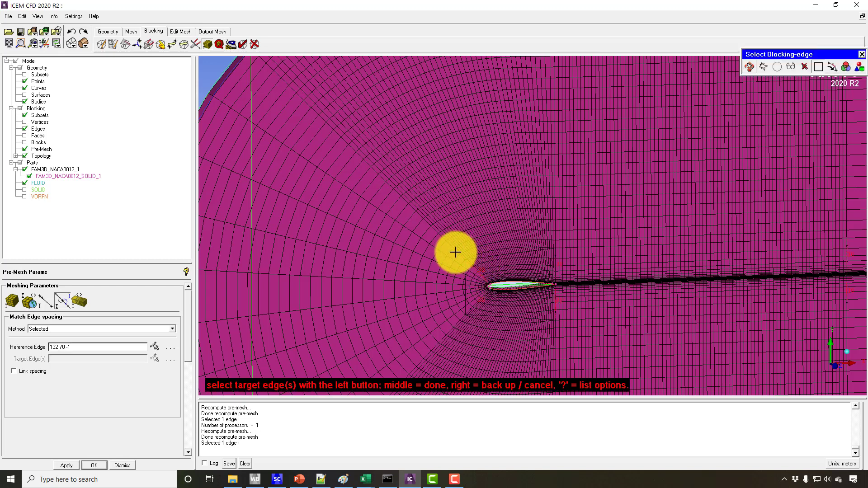
left_click(24, 149)
left_click(64, 300)
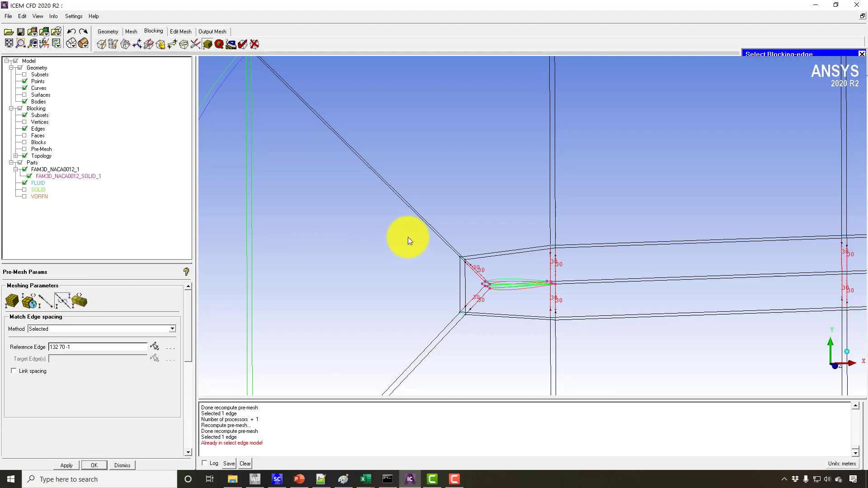
mouse_move(408, 236)
left_mouse_down()
mouse_move(413, 243)
mouse_move(398, 224)
left_mouse_up()
right_click_drag(397, 224, 385, 274)
middle_click_drag(384, 274, 420, 258)
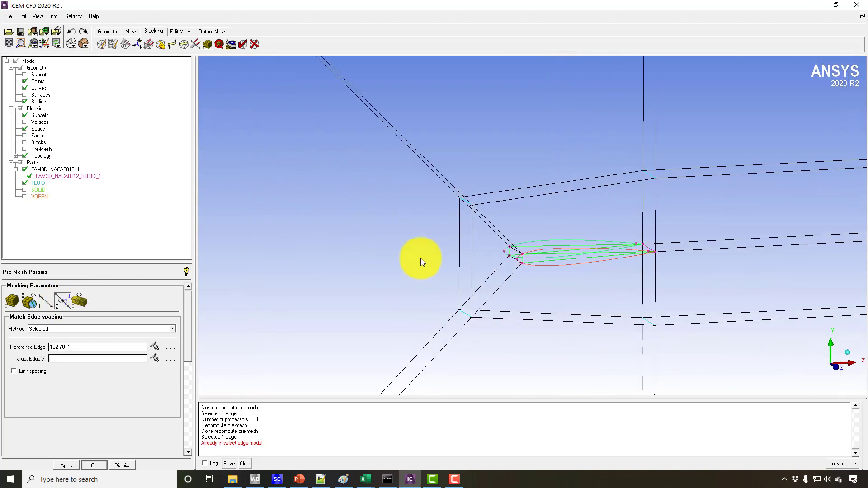
left_click_drag(420, 259, 331, 279)
Step: Match the target edge's spacing to the reference edge near the airfoil
left_click(62, 300)
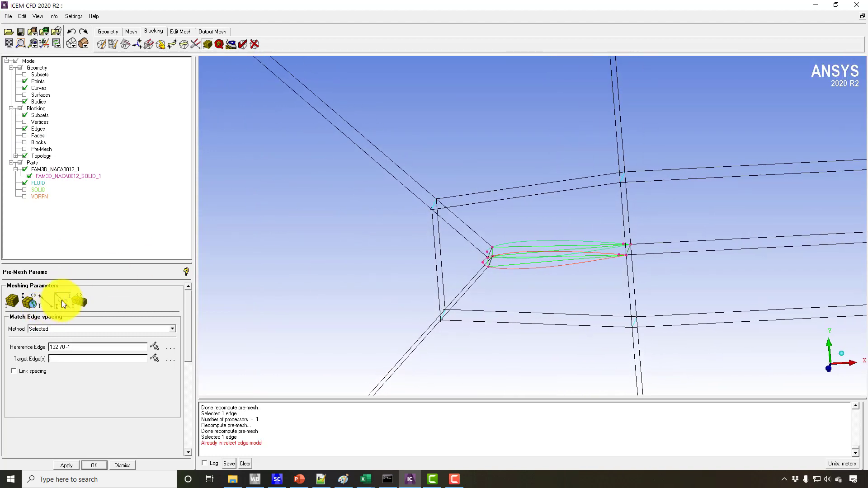
left_click(440, 218)
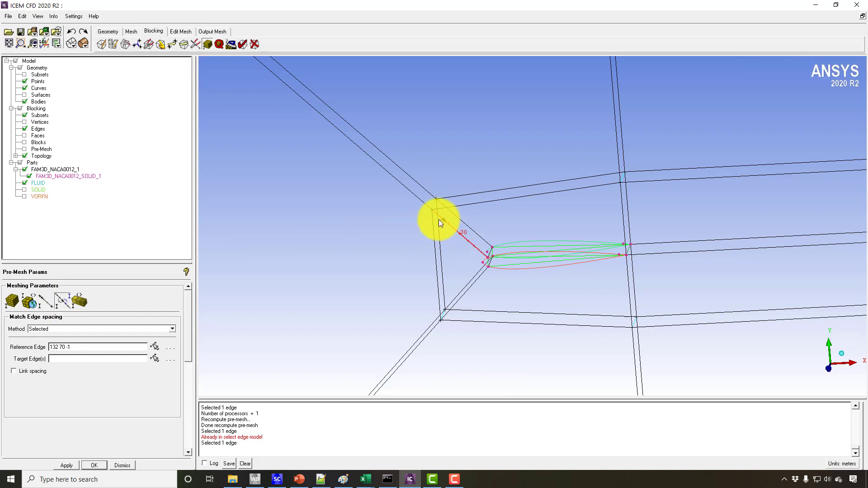
left_click(421, 200)
middle_click(417, 202)
Step: Give edge 26–132 20 nodes
left_click(46, 301)
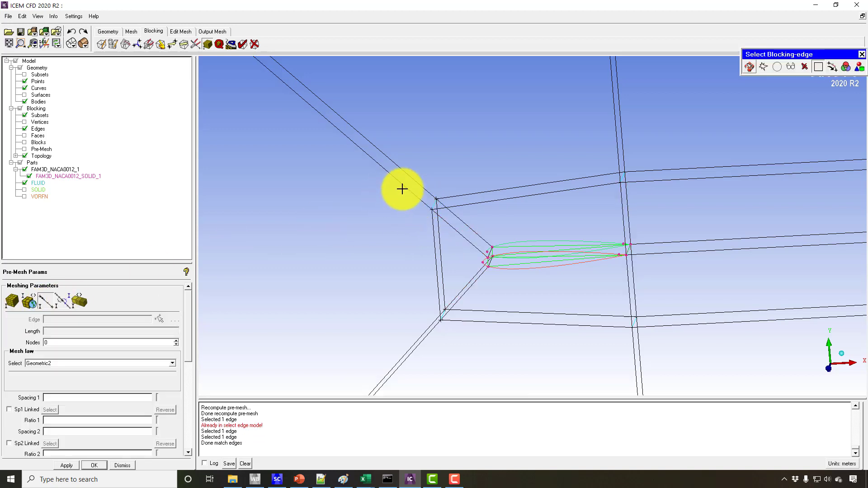
left_click(158, 319)
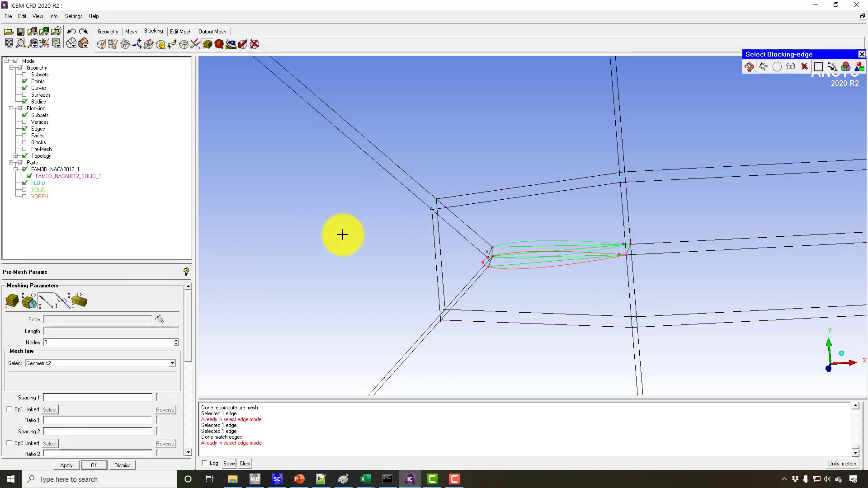
left_click(420, 198)
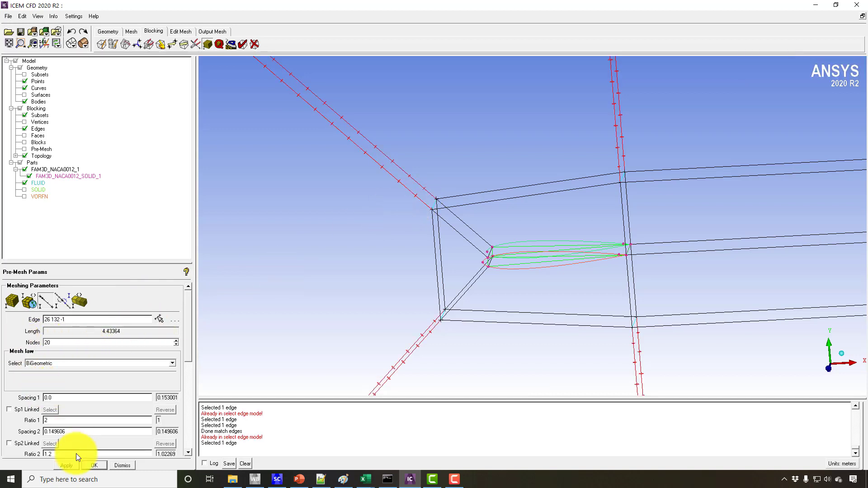
left_click(61, 464)
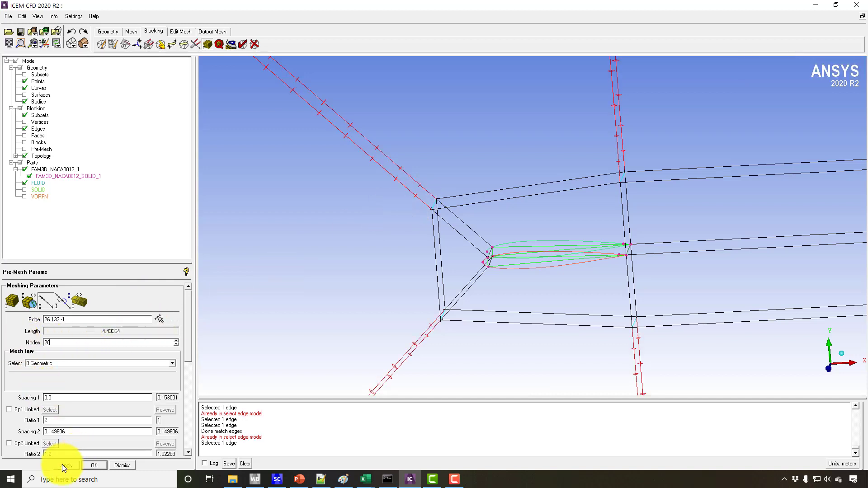
Step: Show the recomputed pre-mesh and zoom out to see the whole domain
left_click(24, 150)
left_click(352, 293)
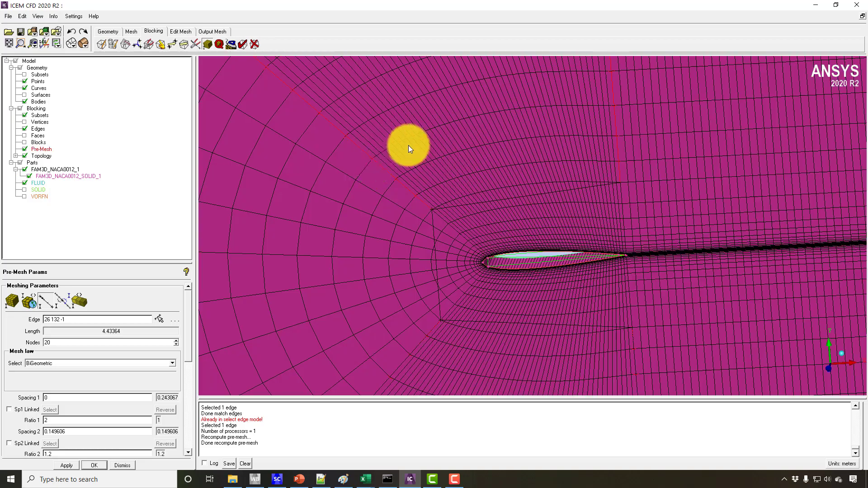
right_click_drag(408, 145, 477, 375)
left_click_drag(499, 280, 571, 225)
right_click_drag(556, 288, 556, 59)
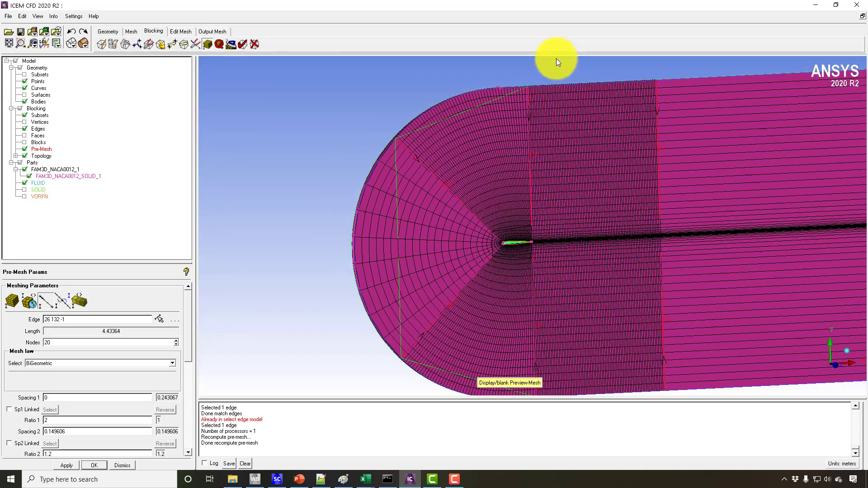
scroll(479, 346, "up", 5)
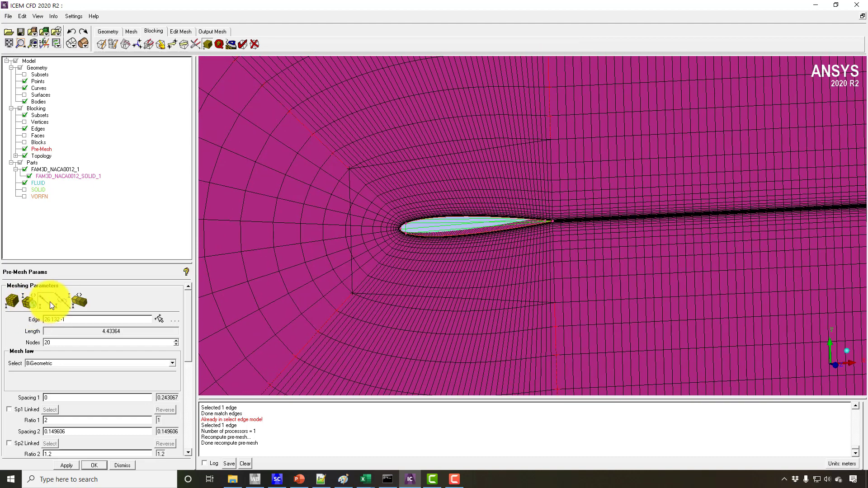
Step: Set the edge ahead of the airfoil nose to 13 nodes
left_click(50, 302)
left_click(349, 231)
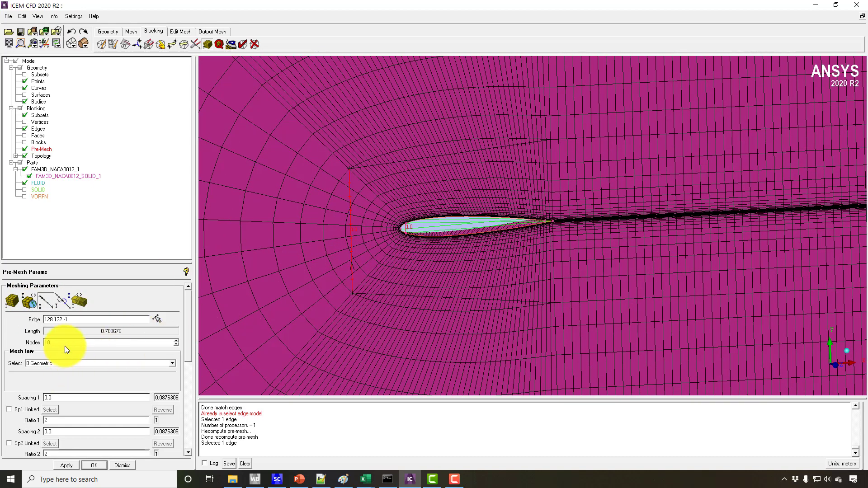
left_click_drag(66, 343, 38, 342)
type("1")
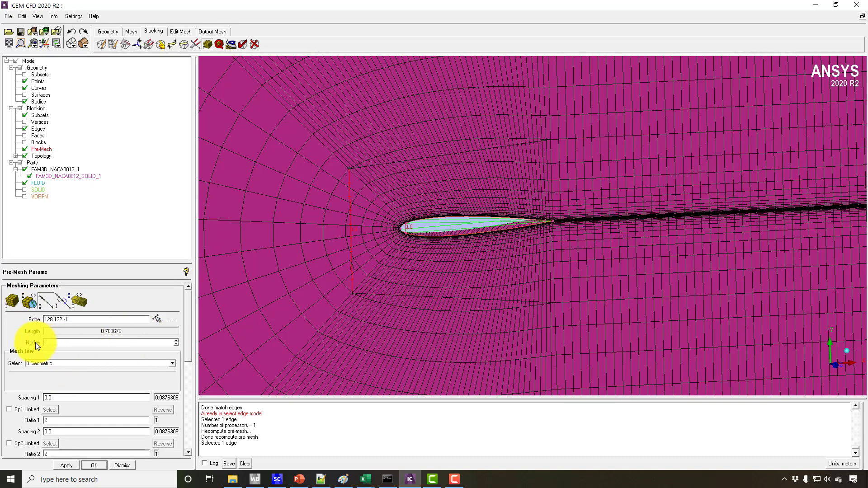
type("2")
key("Return")
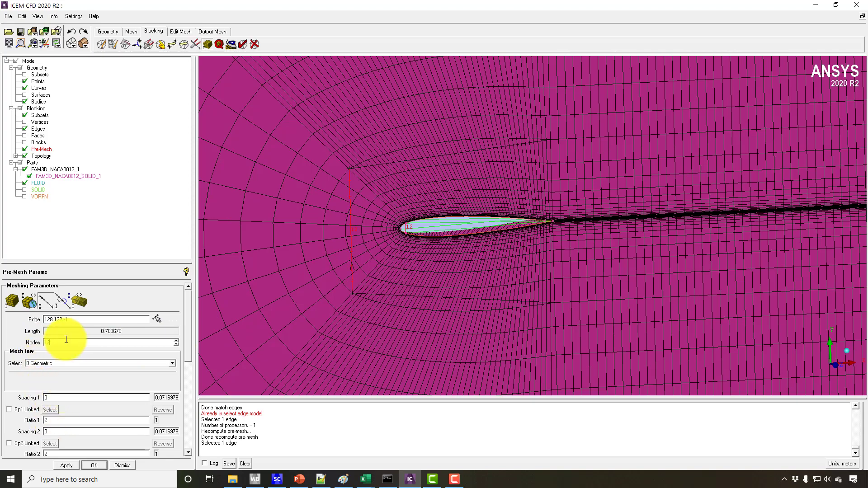
key("BackSpace")
type("3")
left_click(66, 466)
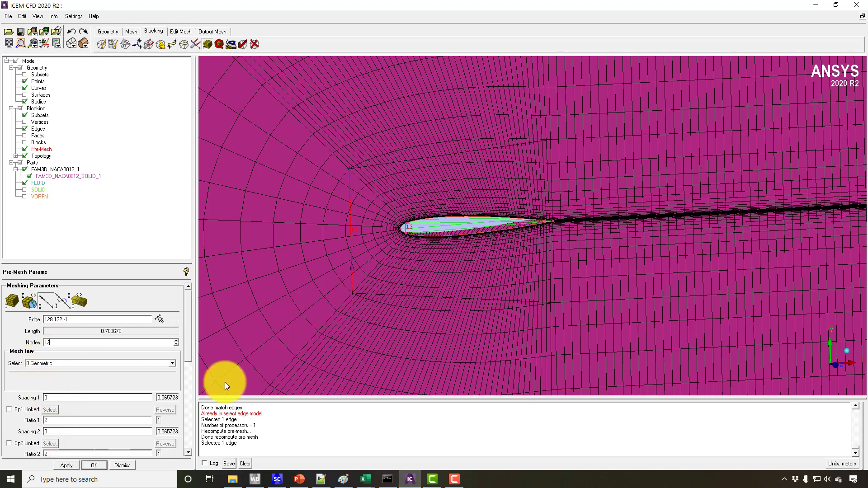
Step: Match the neighbouring edge's spacing to the vertical trailing-edge reference edge
right_click_drag(547, 237, 485, 218)
middle_click_drag(484, 217, 502, 275)
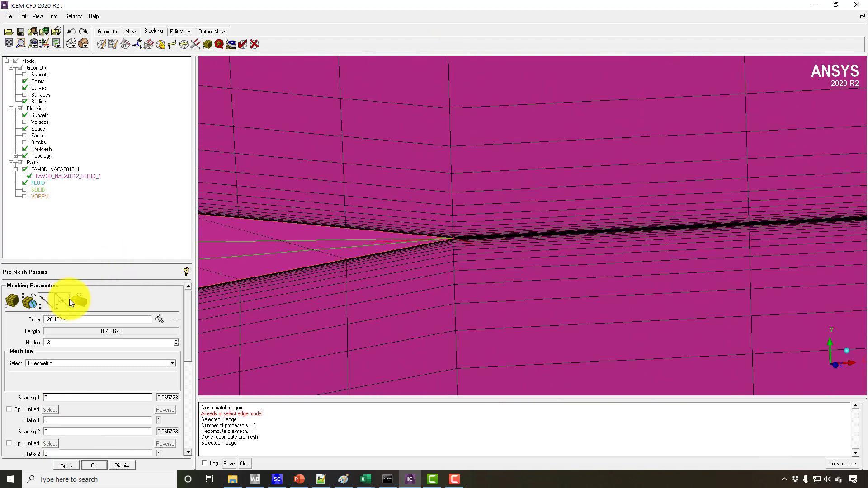
left_click(69, 299)
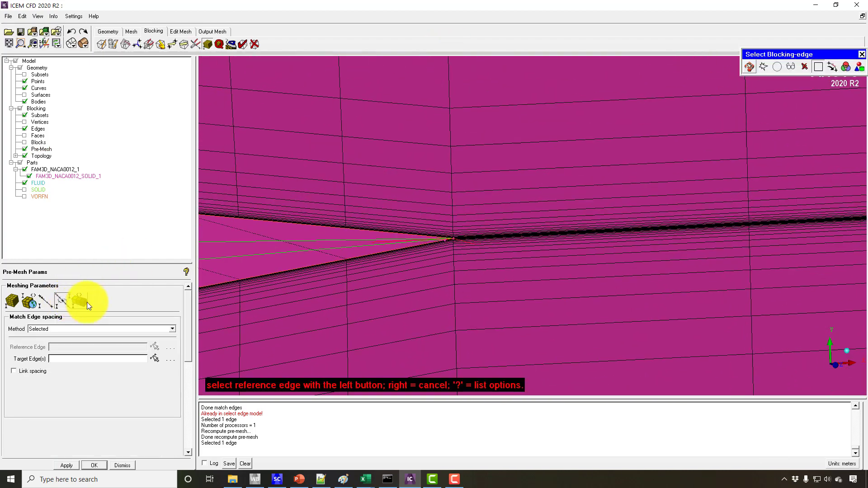
left_click(363, 239)
right_click(379, 237)
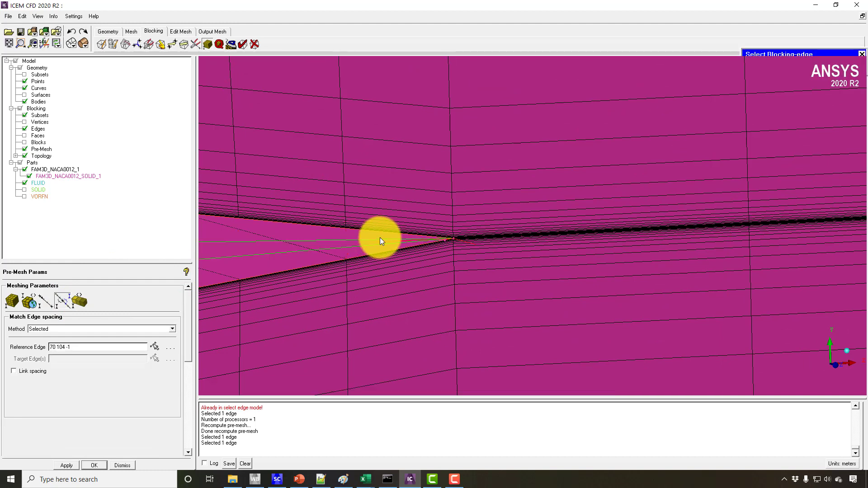
left_click(64, 303)
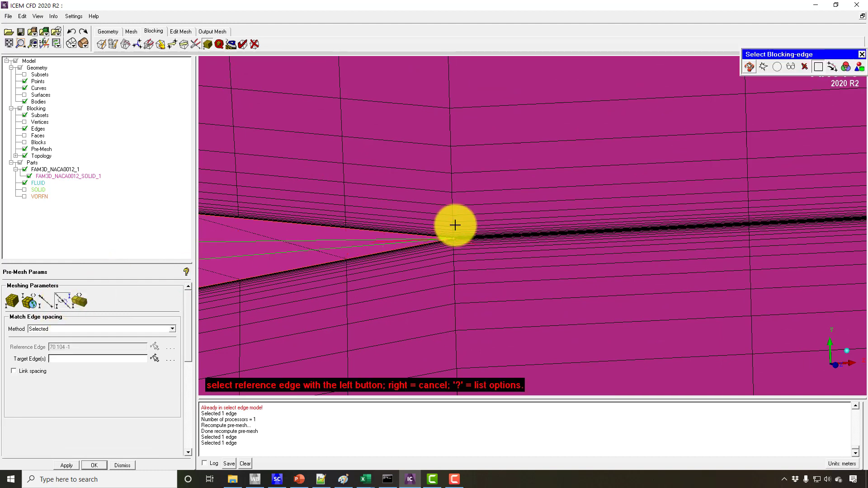
left_click(454, 225)
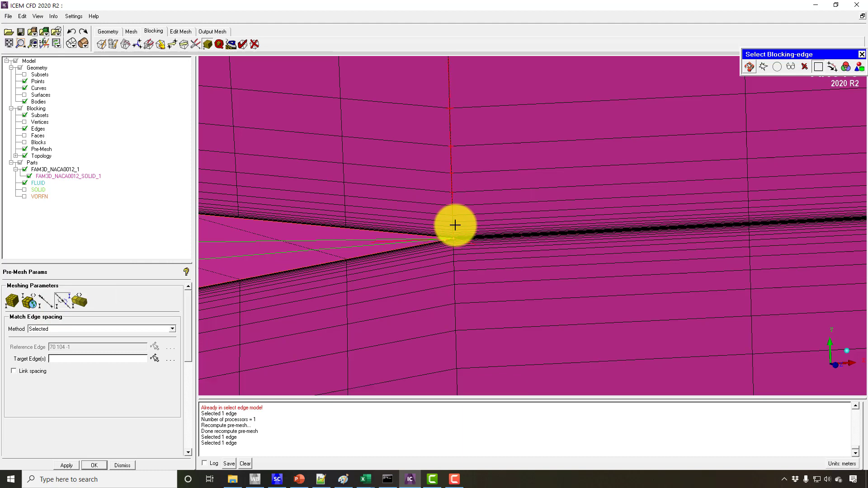
left_click(417, 239)
middle_click(417, 239)
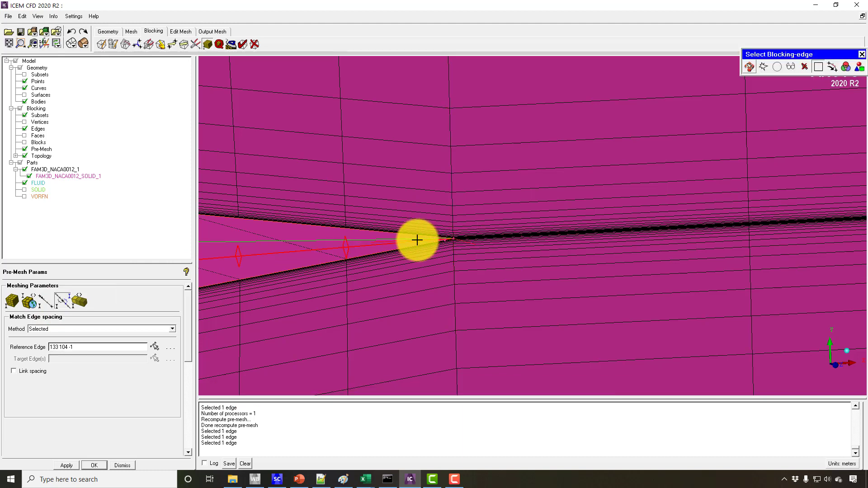
Step: Apply edge 66–104's spacing (50 nodes, Spacing 2 9.5e-06), recompute, and inspect the trailing edge
left_click(51, 297)
right_click(313, 263)
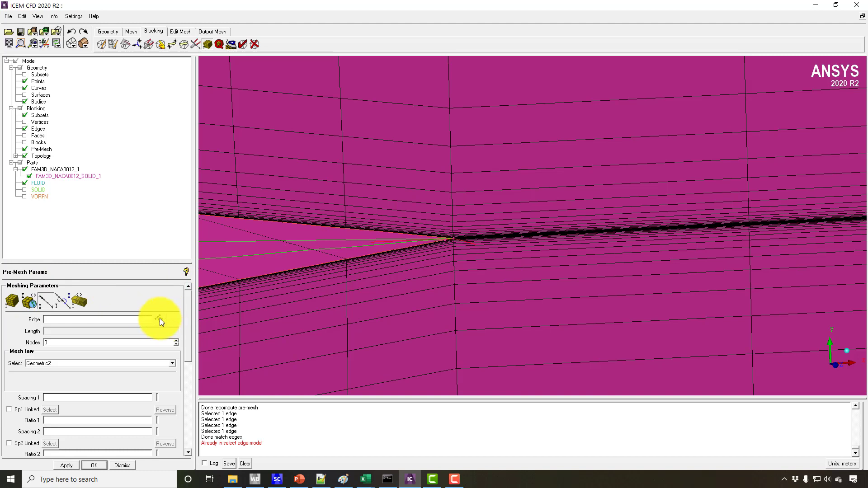
left_click(159, 319)
left_click(368, 248)
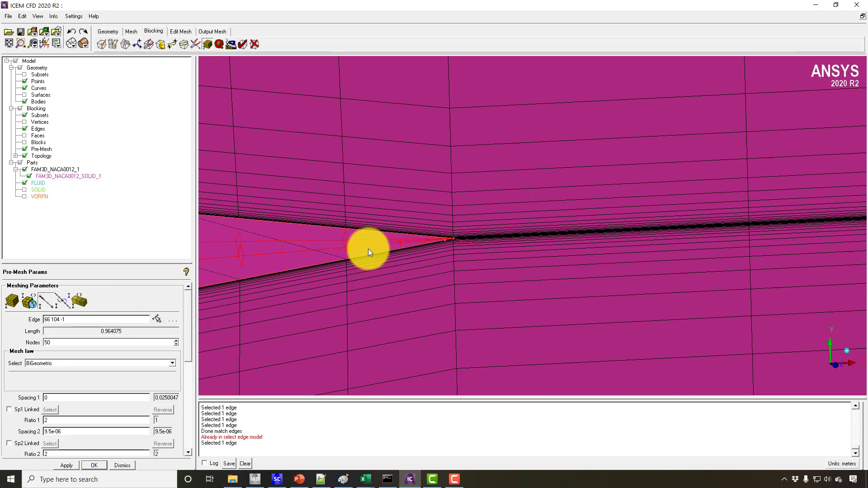
left_click(67, 467)
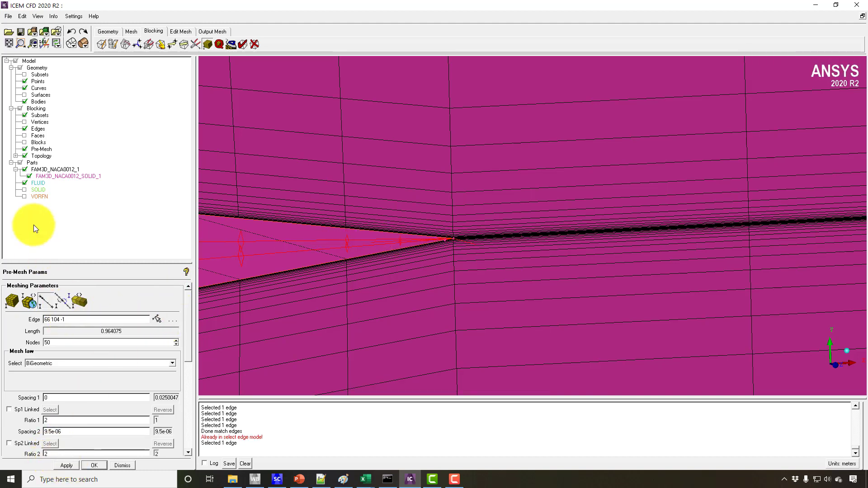
right_click(39, 147)
left_click(66, 215)
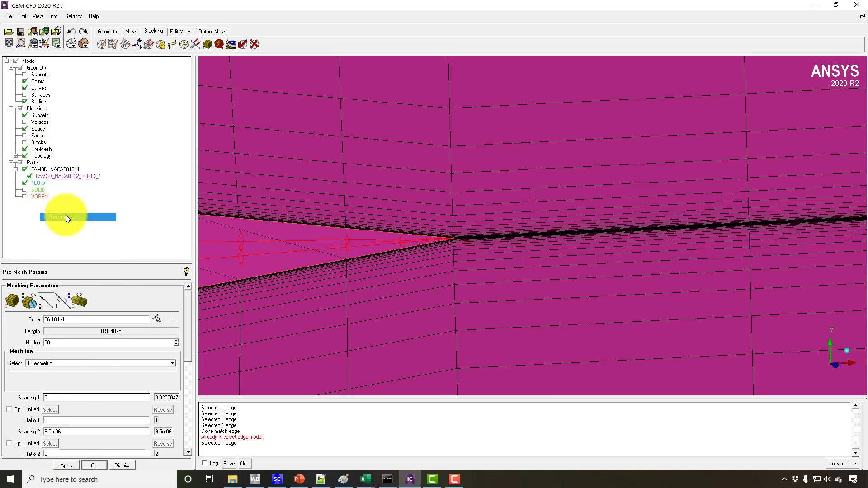
left_click_drag(374, 209, 335, 351)
mouse_move(335, 349)
right_mouse_down()
mouse_move(335, 191)
mouse_move(357, 318)
mouse_move(377, 282)
right_mouse_up()
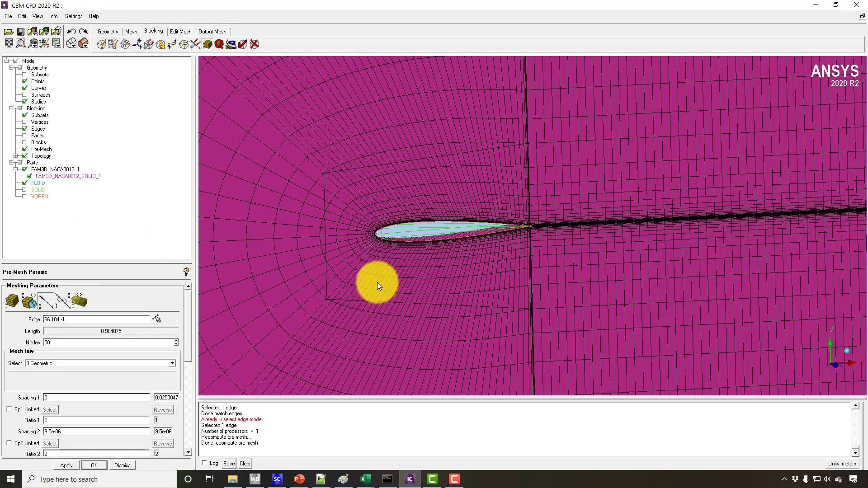
middle_click_drag(366, 246, 386, 269)
left_click_drag(386, 269, 367, 245)
middle_click_drag(376, 249, 256, 269)
right_click_drag(296, 271, 311, 349)
middle_click_drag(291, 285, 479, 270)
right_click_drag(402, 271, 399, 335)
right_click_drag(373, 221, 352, 319)
middle_click_drag(348, 320, 418, 221)
left_click_drag(418, 221, 387, 234)
right_click_drag(387, 234, 366, 266)
middle_click_drag(366, 266, 464, 242)
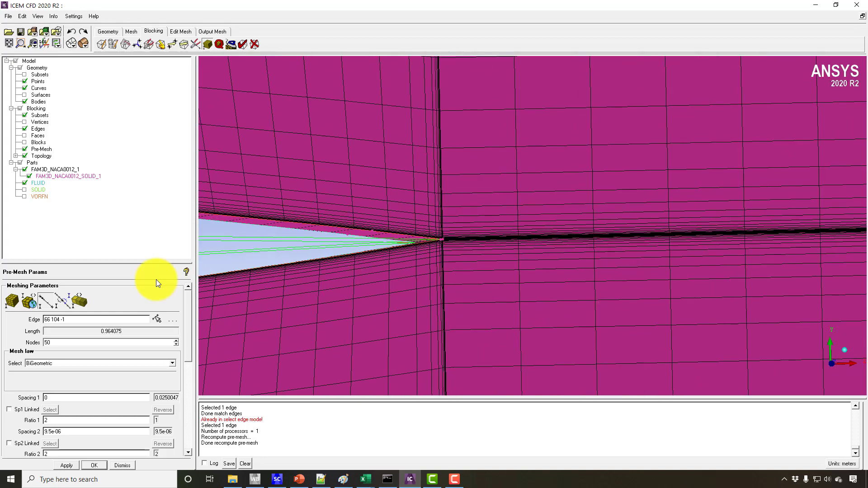
left_click_drag(379, 279, 538, 271)
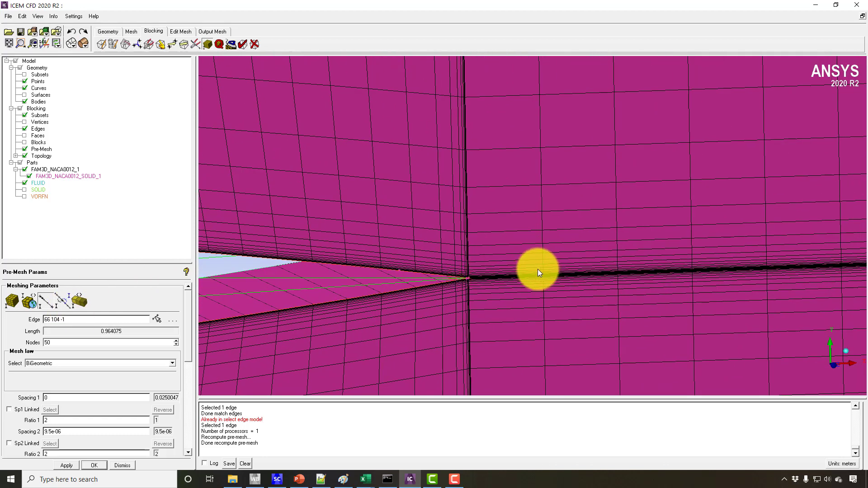
left_click_drag(465, 256, 456, 314)
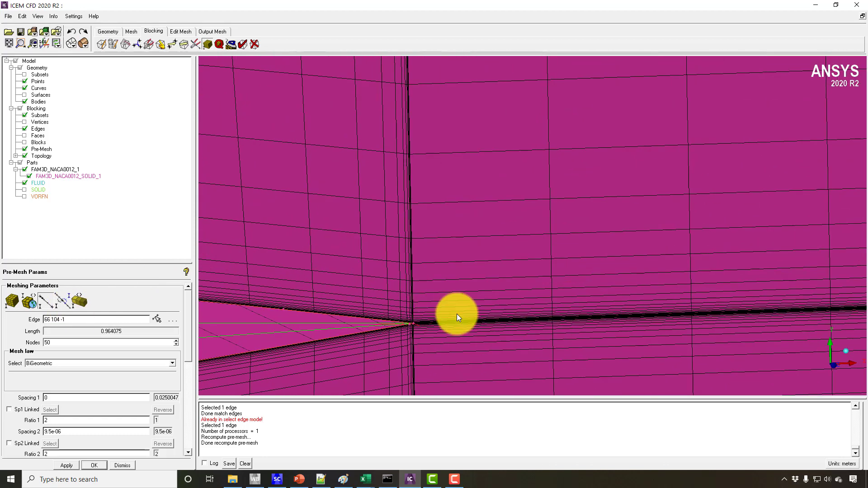
Step: Match the wake edge's spacing to the trailing-edge reference edge
left_click(58, 302)
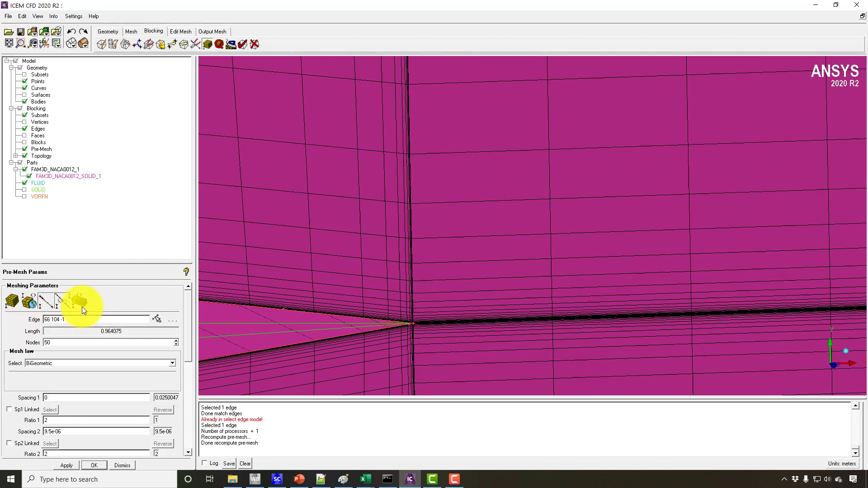
left_click(356, 323)
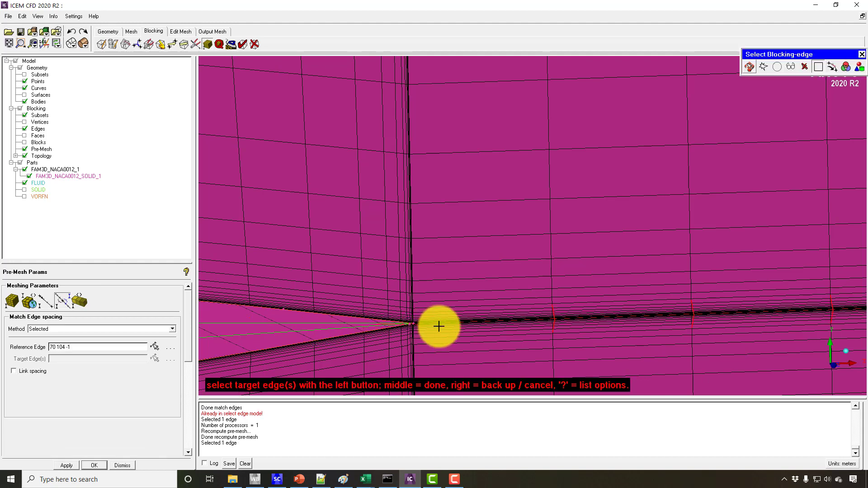
left_click(438, 326)
middle_click(439, 326)
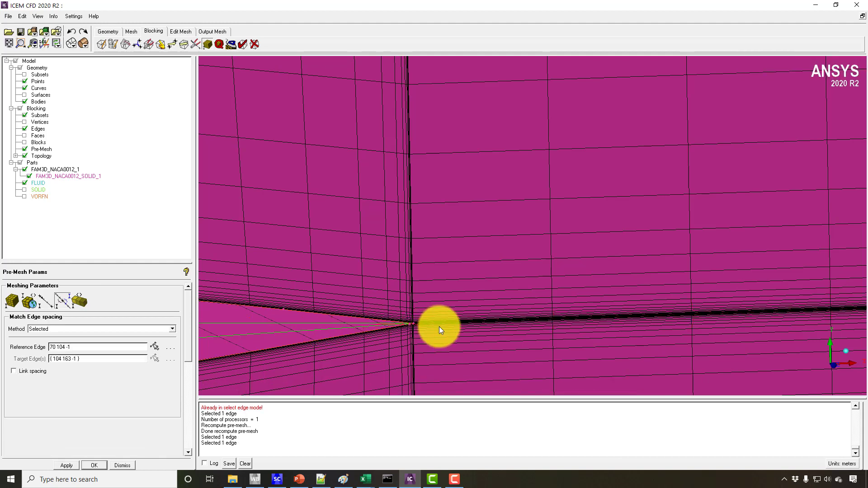
Step: Give the wake edge 104–163 a Ratio 1 of 1.2
right_click(419, 305)
left_click(159, 318)
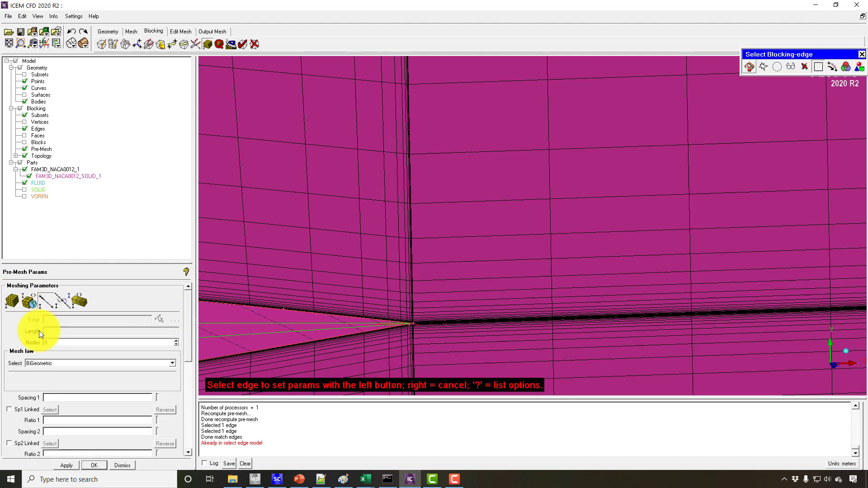
left_click(435, 325)
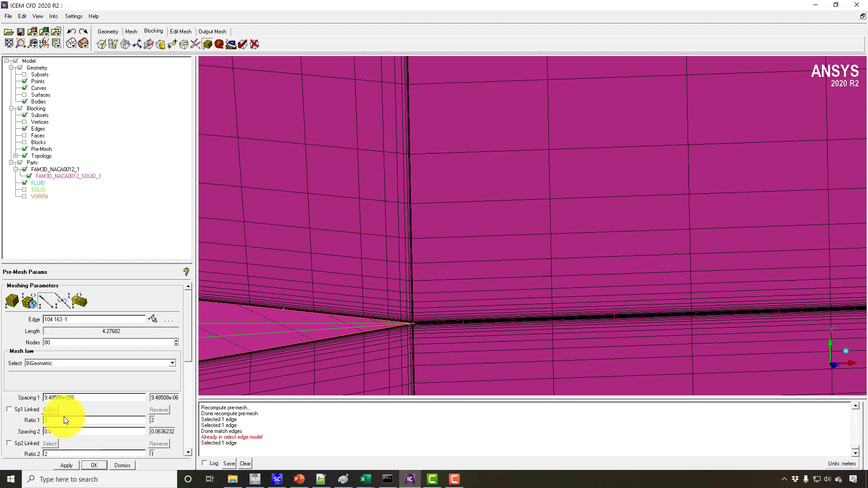
scroll(186, 345, "down", 1)
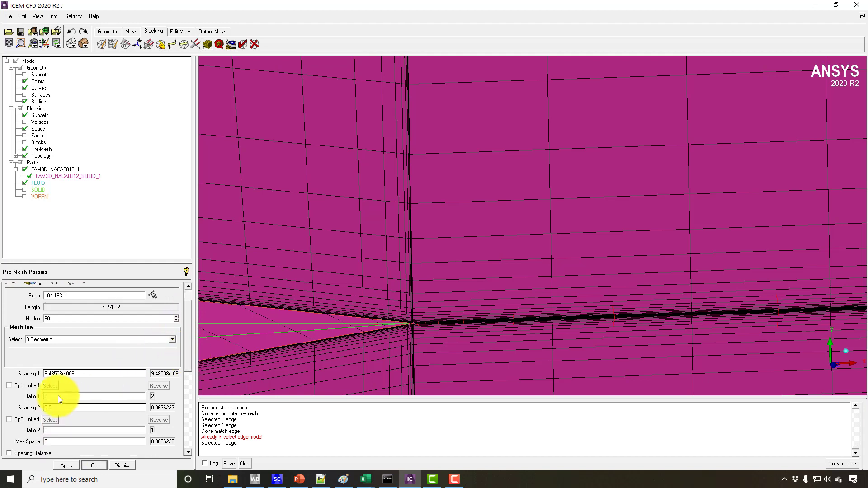
type("1.")
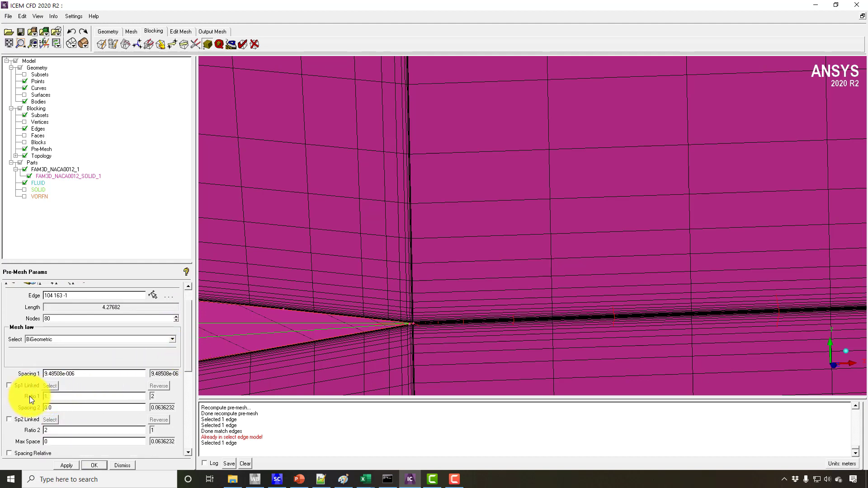
type(".2")
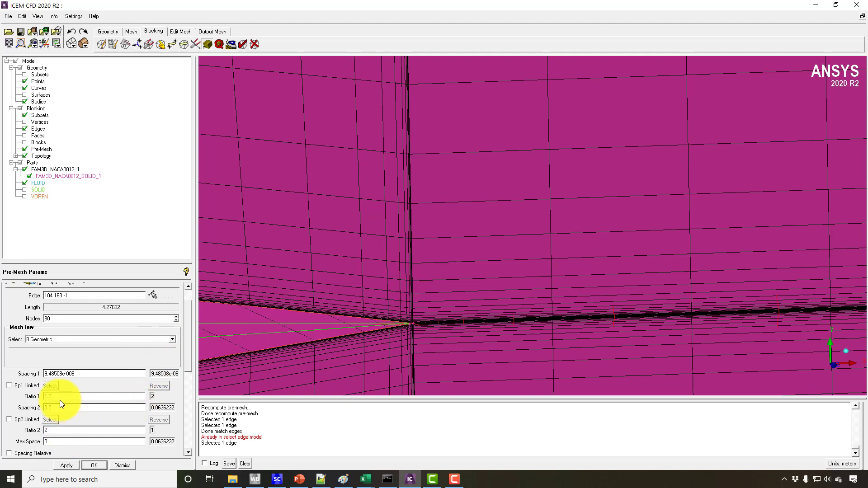
left_click(75, 468)
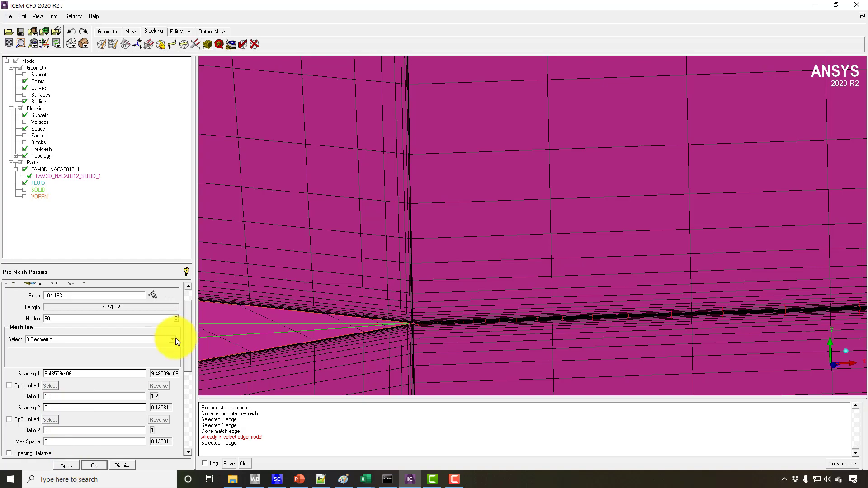
Step: Switch the wake edge's mesh law to Geometric1 and recompute the pre-mesh
scroll(525, 327, "down", 5)
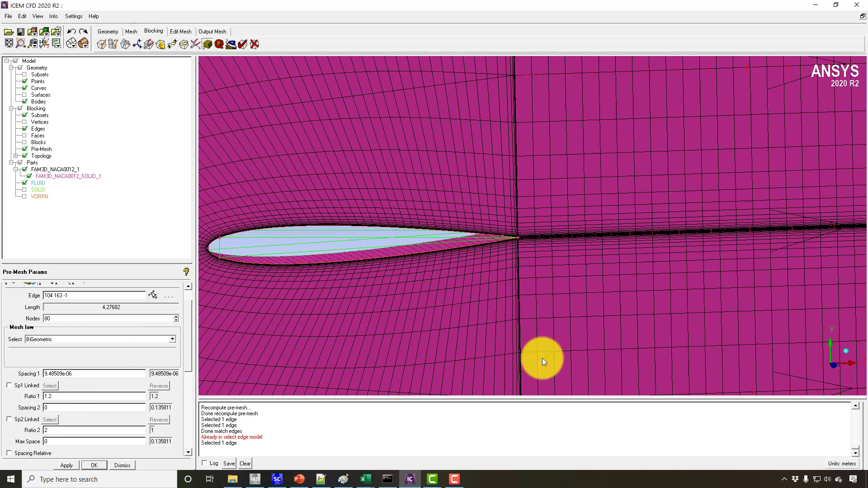
right_click_drag(541, 358, 547, 299)
middle_click_drag(522, 197, 443, 205)
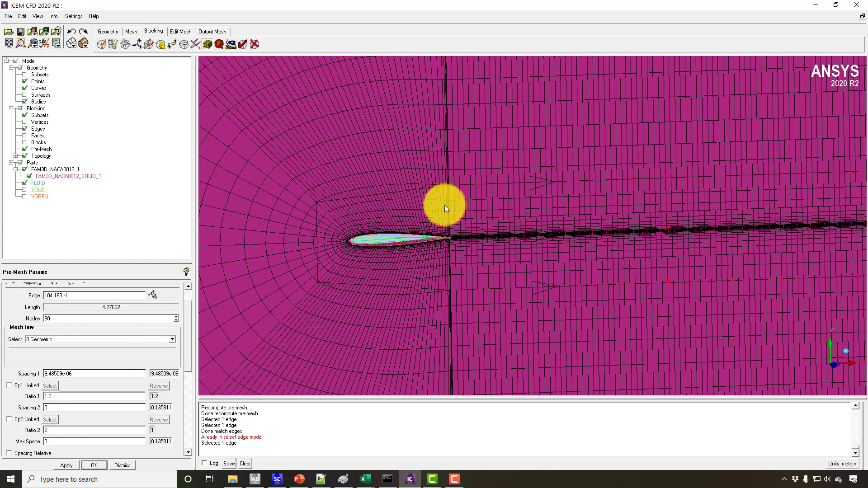
left_click(173, 340)
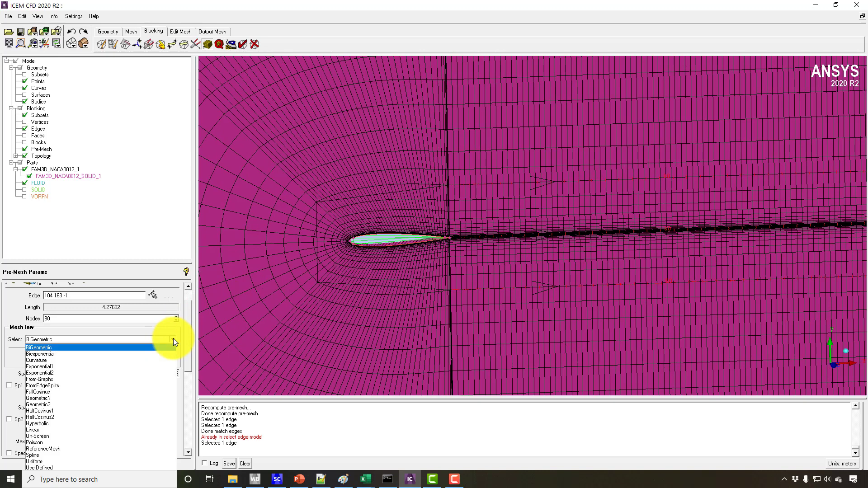
left_click(48, 398)
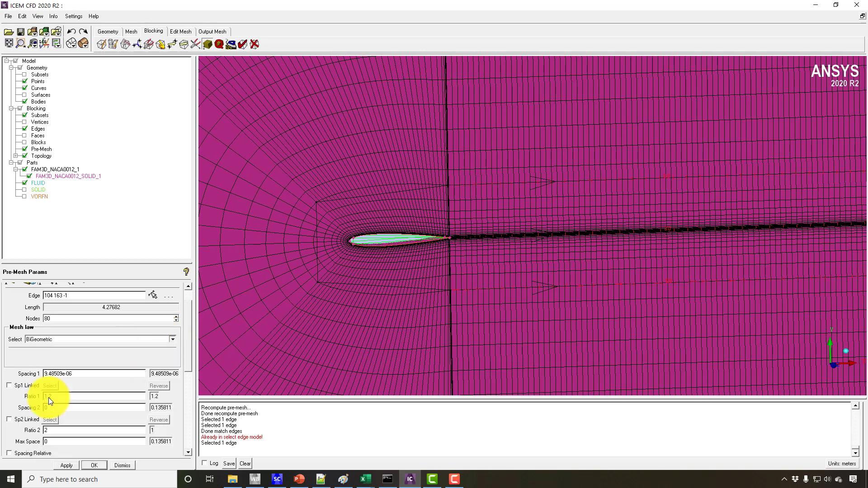
right_click(40, 149)
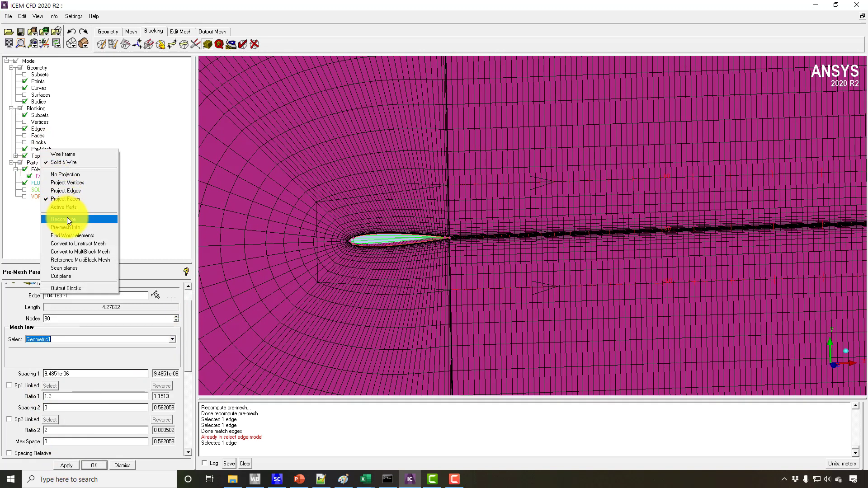
left_click(67, 219)
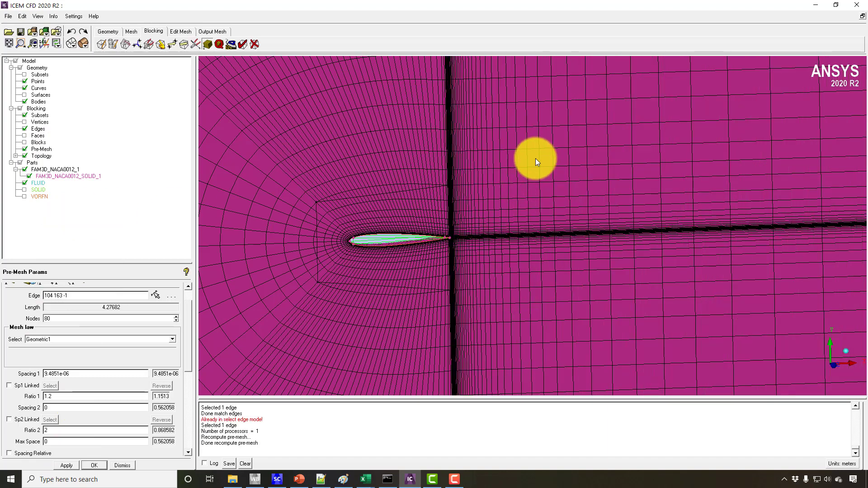
right_click_drag(535, 158, 430, 194)
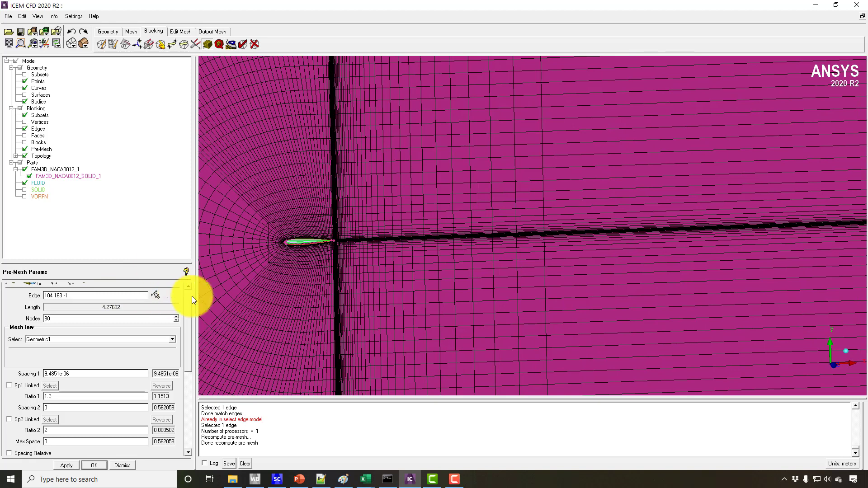
scroll(192, 294, "up", 1)
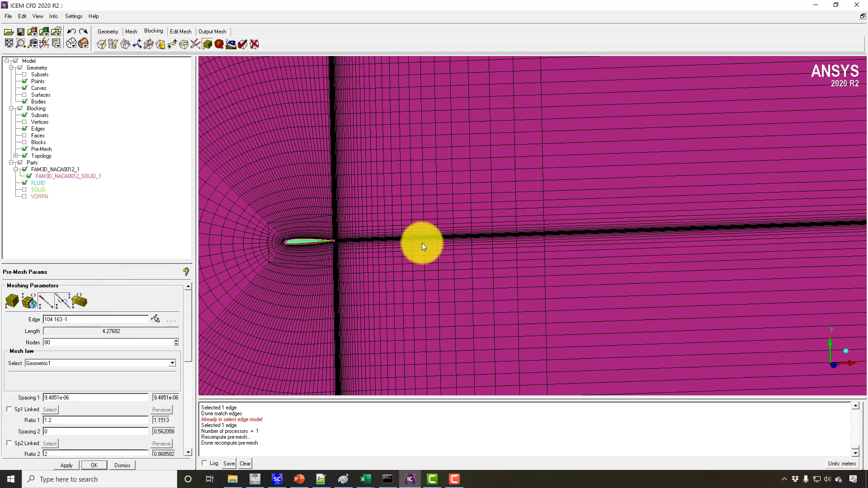
Step: Match edge 163–78's spacing to reference edge 98–156
left_click(531, 231)
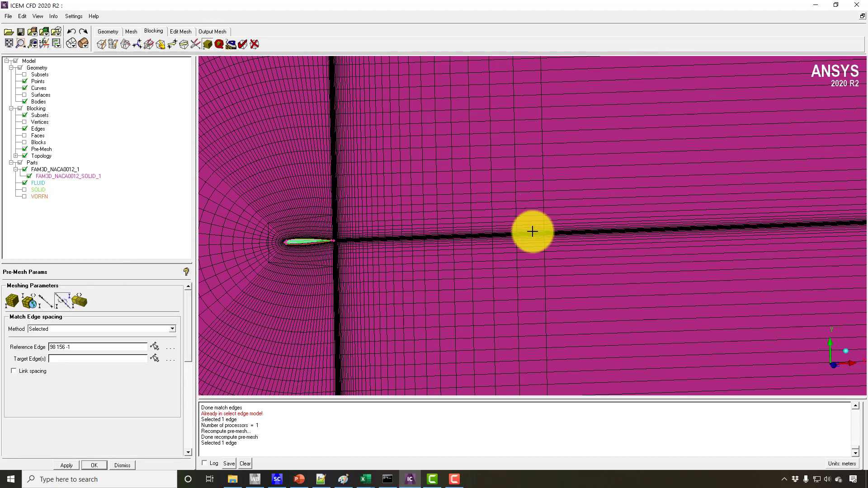
left_click(564, 233)
middle_click(564, 233)
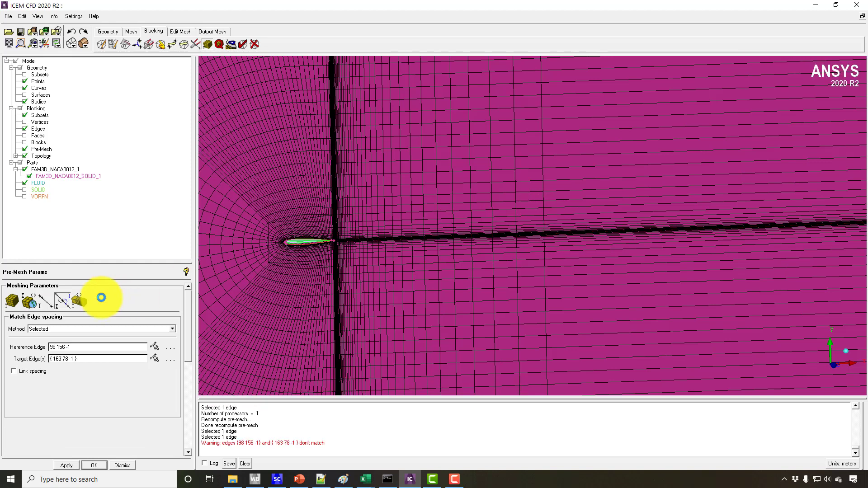
Step: Give wake edge 156–77 15 nodes with Ratio 1 of 1.2 and recompute the pre-mesh
left_click(48, 301)
left_click(159, 319)
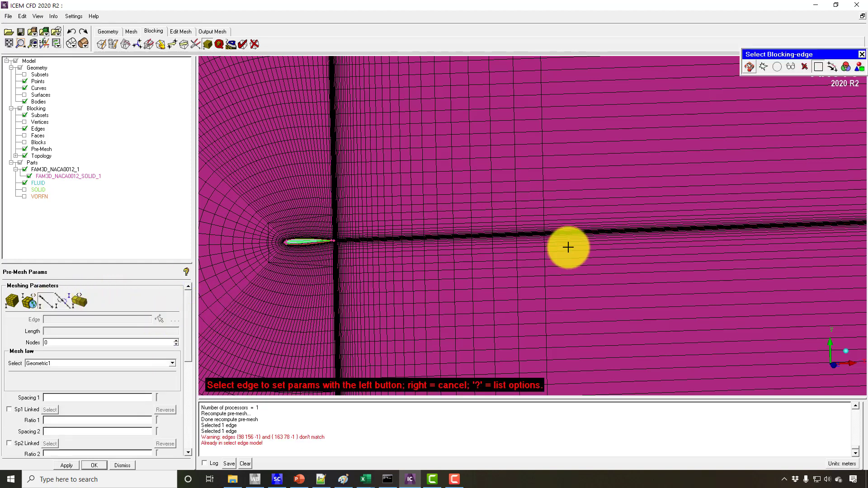
left_click(539, 251)
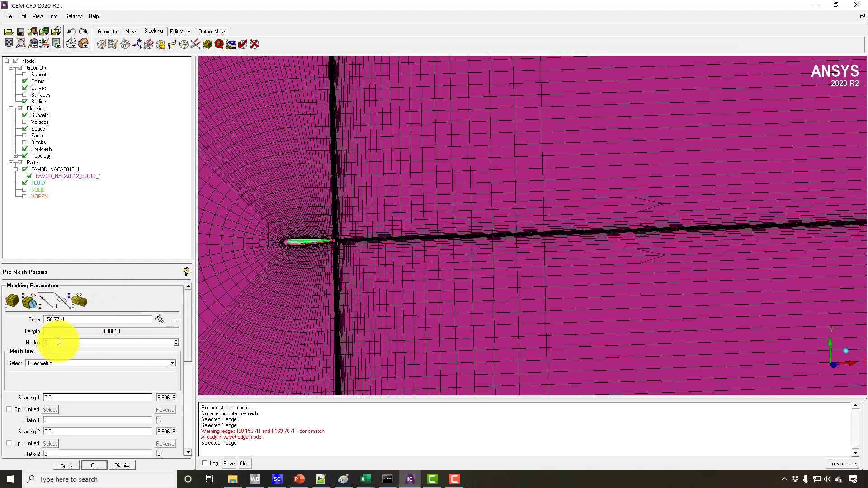
type("15")
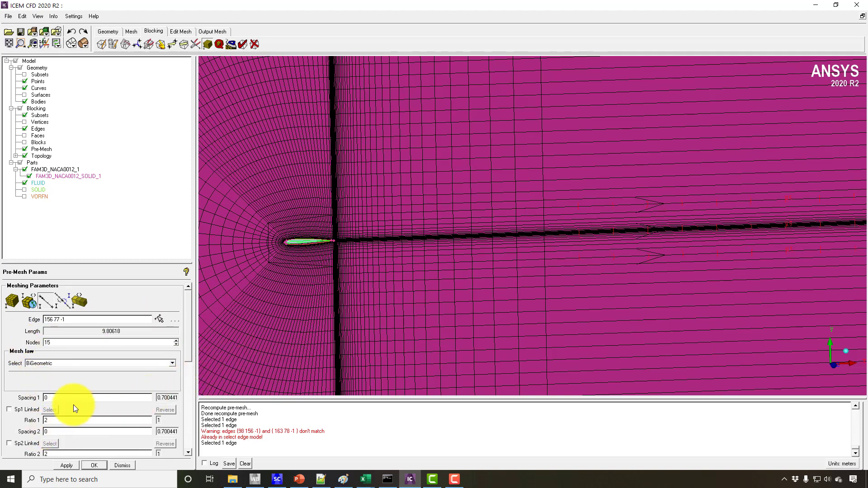
type("1.")
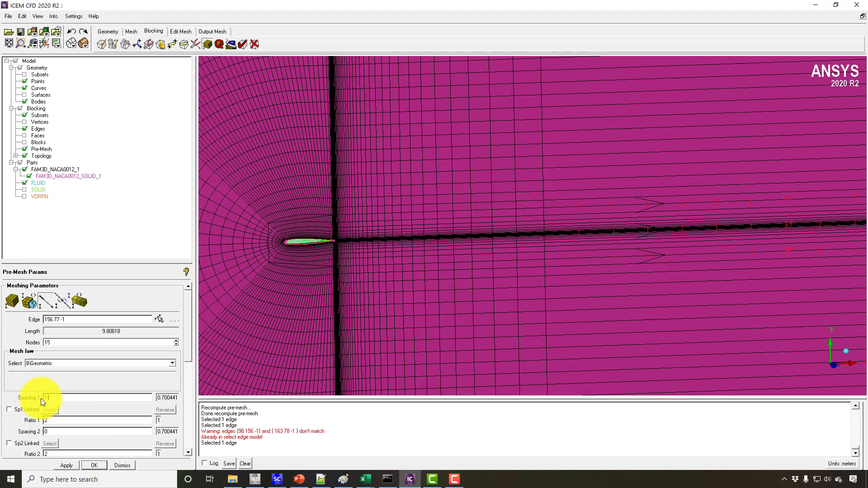
left_click_drag(58, 398, 22, 397)
type("1")
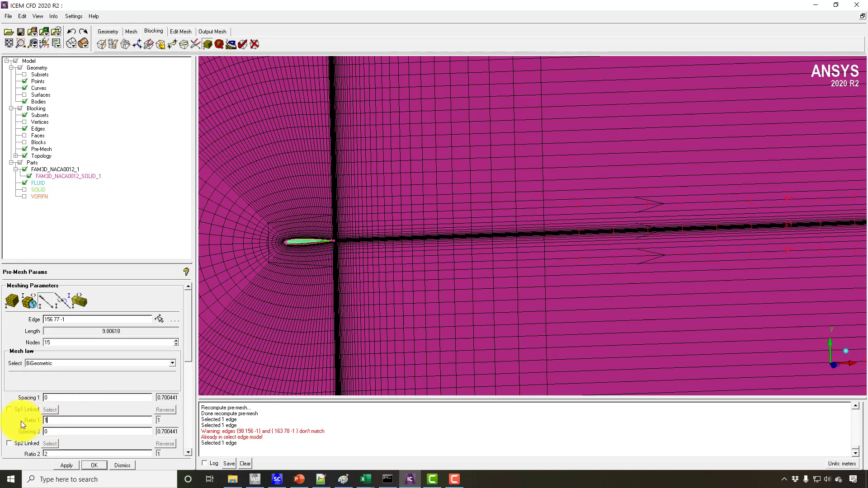
type(".2")
left_click(65, 464)
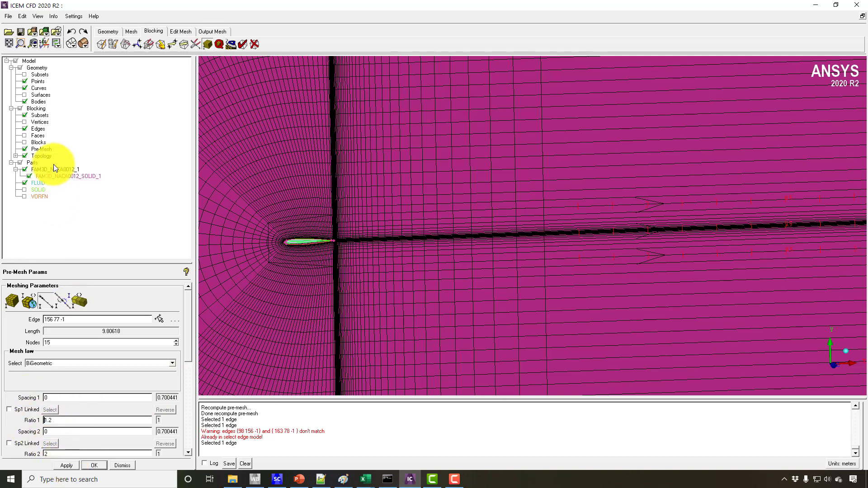
right_click(49, 150)
left_click(67, 220)
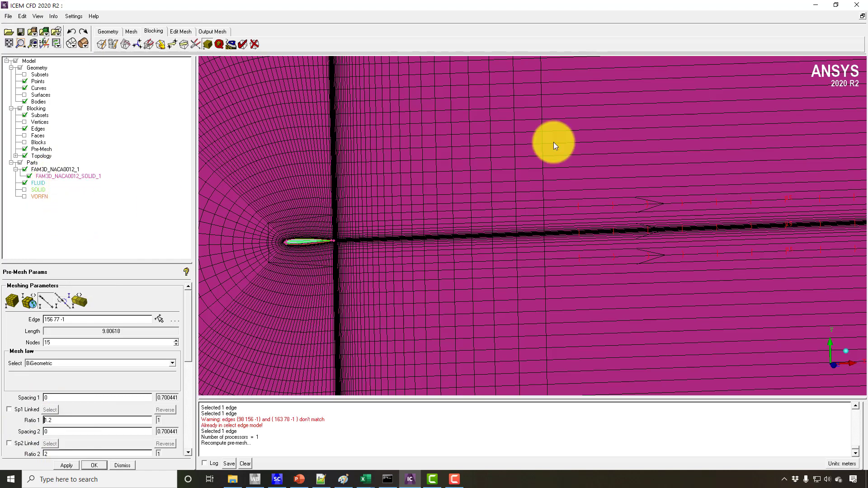
Step: Set the short 0.3-long spanwise edge 97–103 to 10 nodes and recompute the pre-mesh
right_click_drag(553, 142, 593, 429)
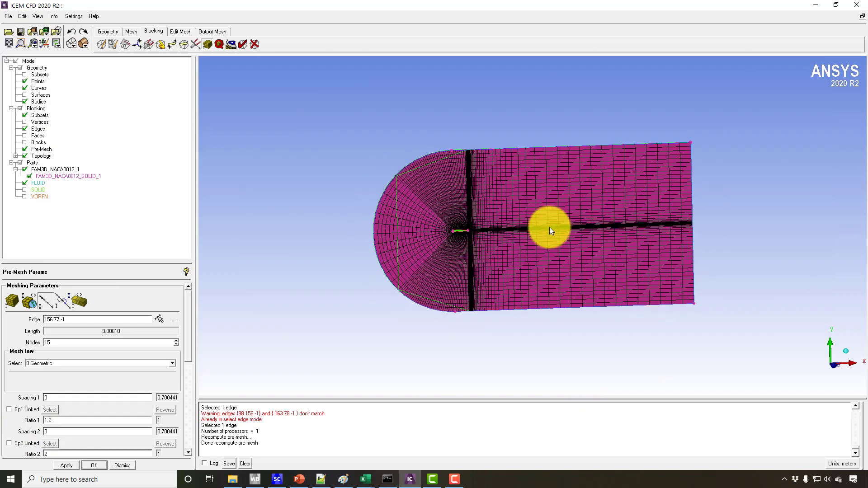
left_click_drag(669, 221, 465, 107)
right_click_drag(465, 107, 457, 93)
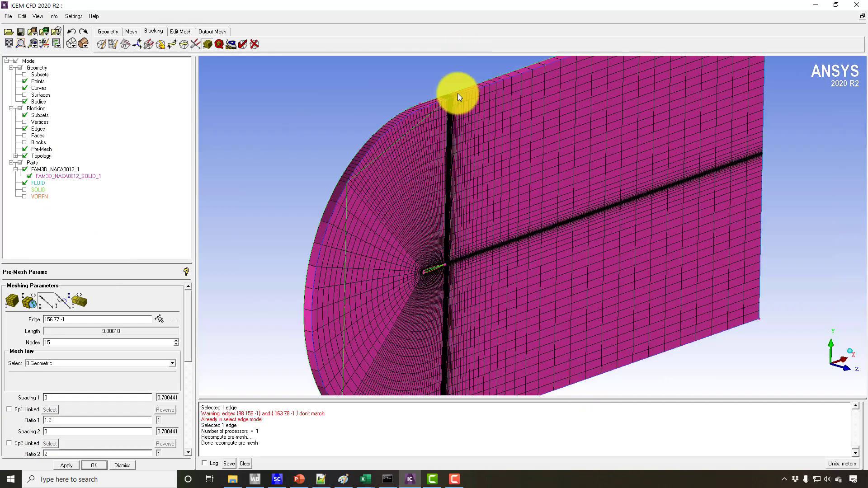
scroll(457, 93, "up", 10)
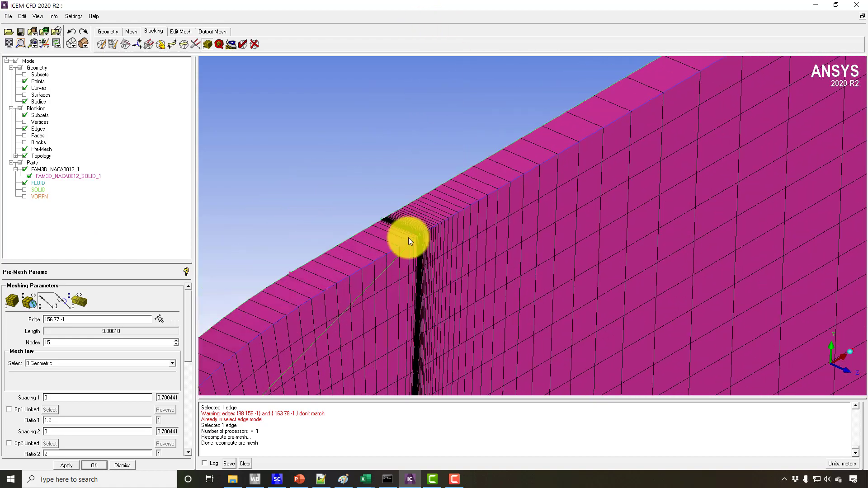
scroll(402, 226, "up", 3)
middle_click_drag(383, 187, 529, 185)
scroll(470, 258, "up", 4)
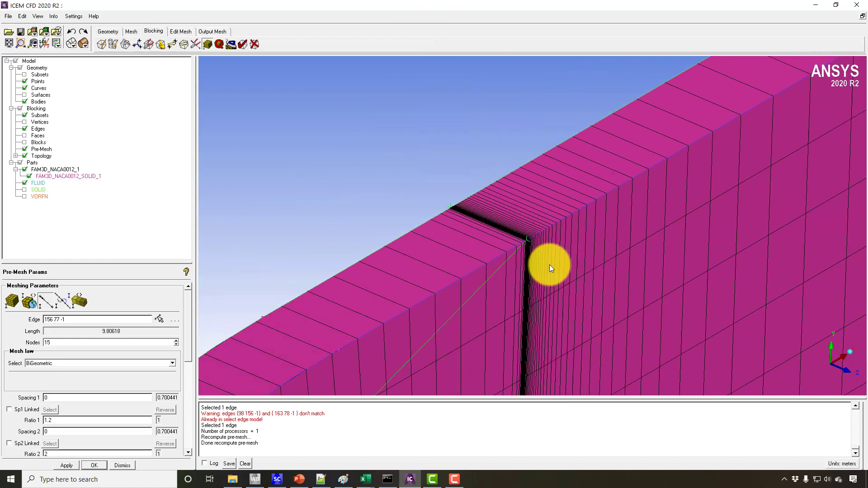
left_click(48, 302)
left_click(492, 221)
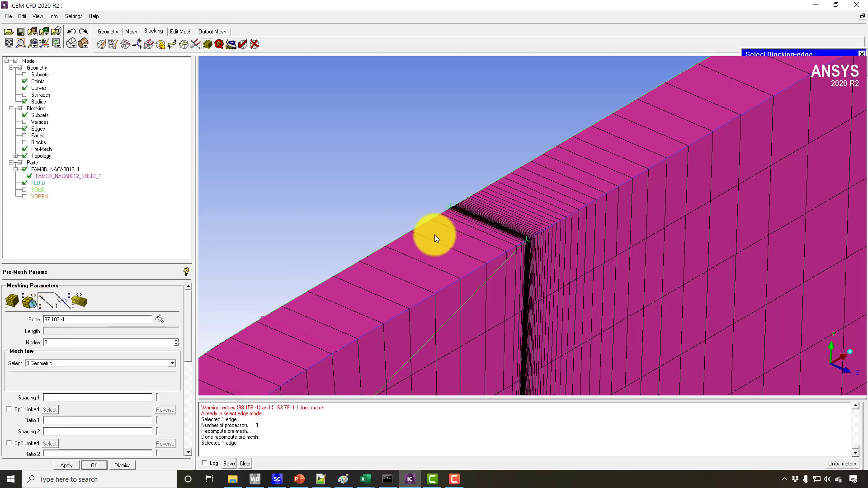
double_click(44, 342)
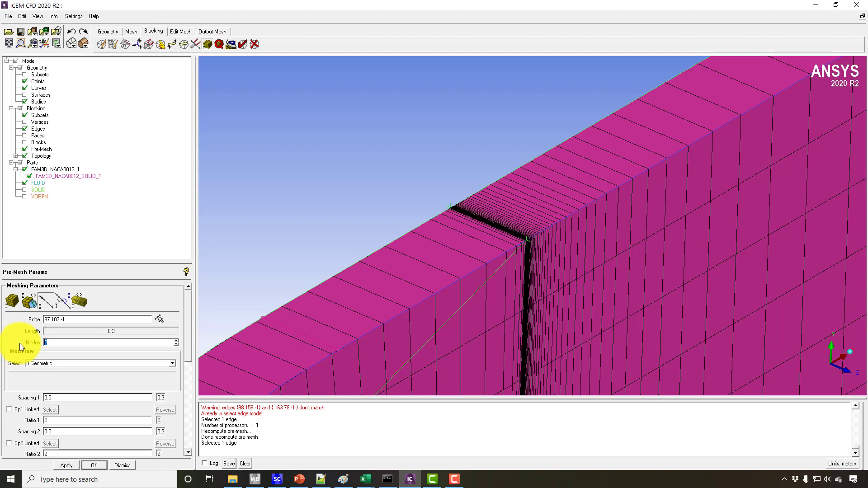
type("10")
left_click(66, 463)
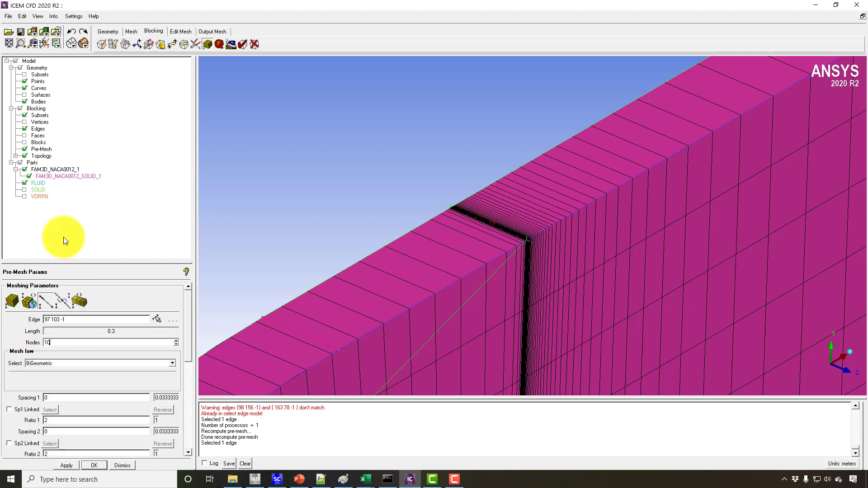
right_click(50, 149)
left_click(66, 219)
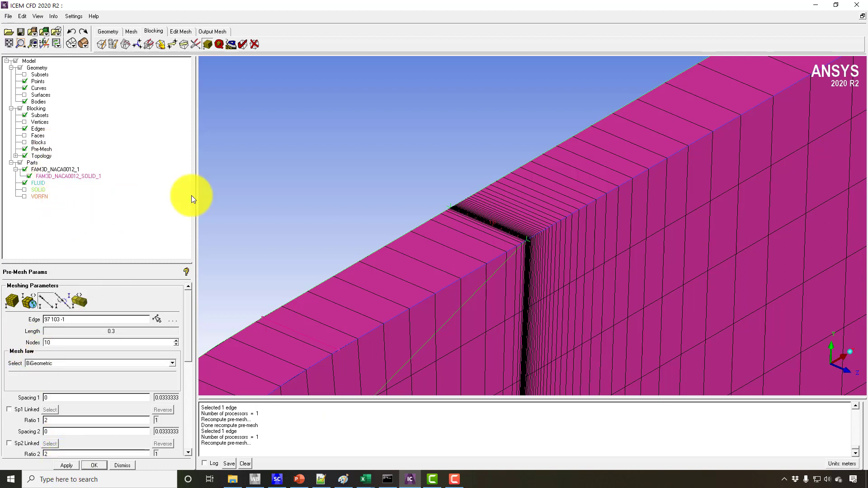
Step: Report the pre-mesh size: 144590 nodes, 32934 quads and 127872 hexas
left_click_drag(233, 194, 271, 162)
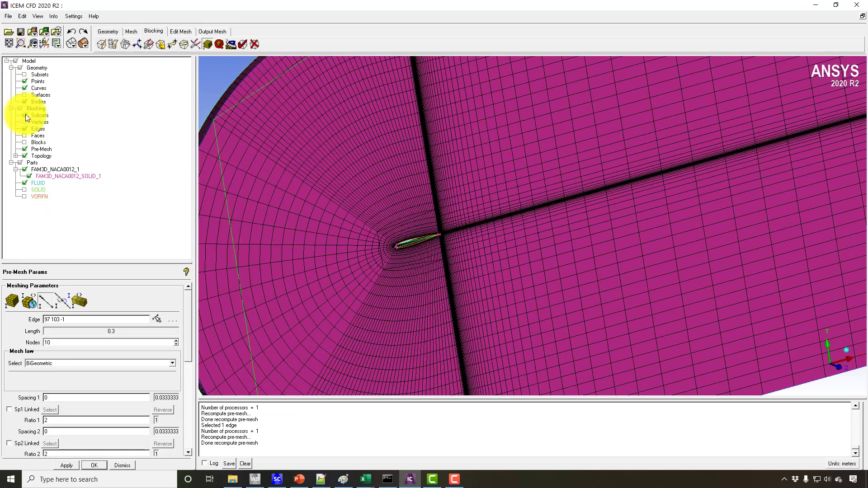
right_click(43, 148)
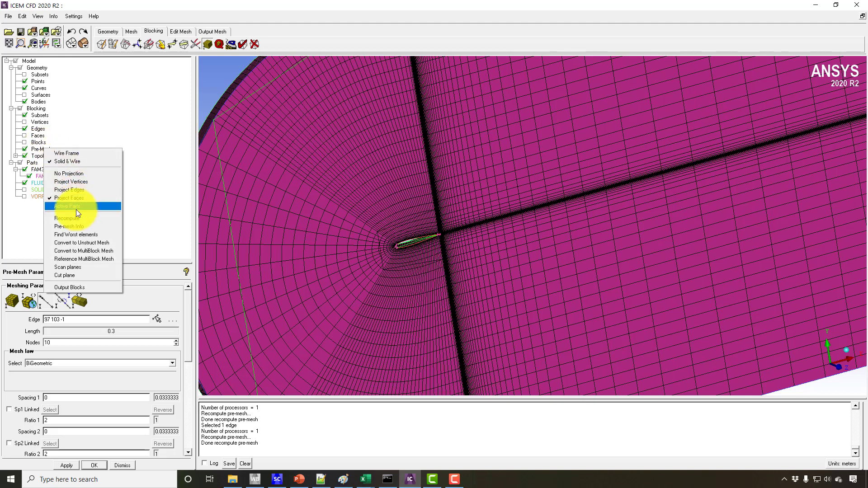
left_click(75, 225)
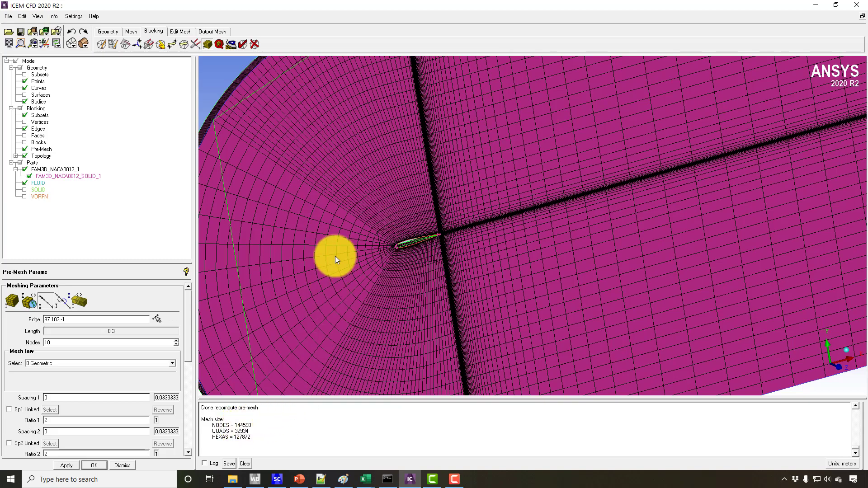
Step: Hide the pre-mesh so only blocking edges and geometry curves remain around the wing
scroll(362, 187, "down", 4)
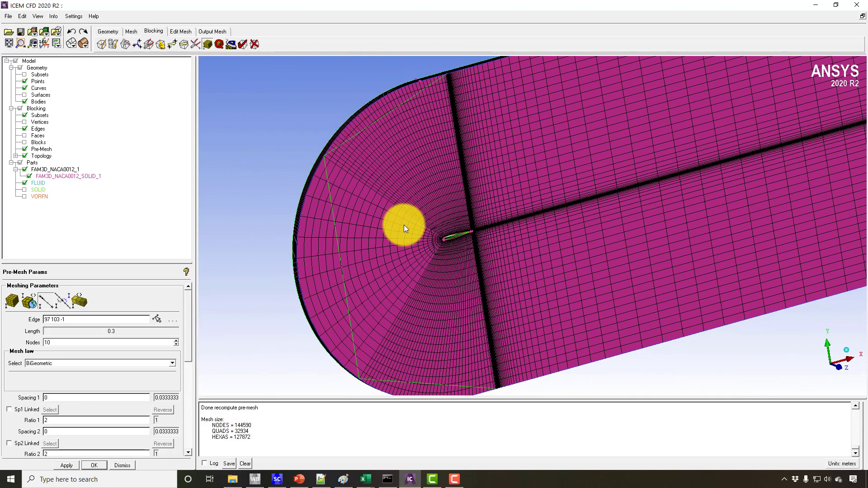
left_click_drag(403, 224, 444, 213)
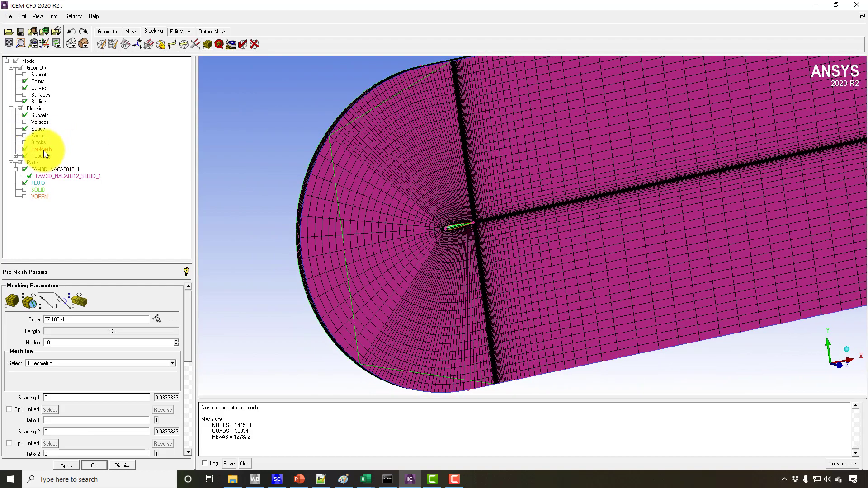
left_click_drag(397, 178, 215, 156)
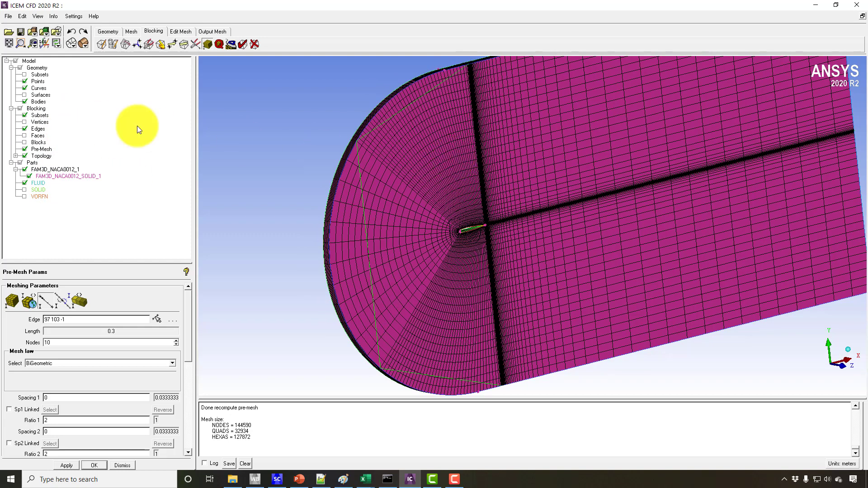
left_click(24, 149)
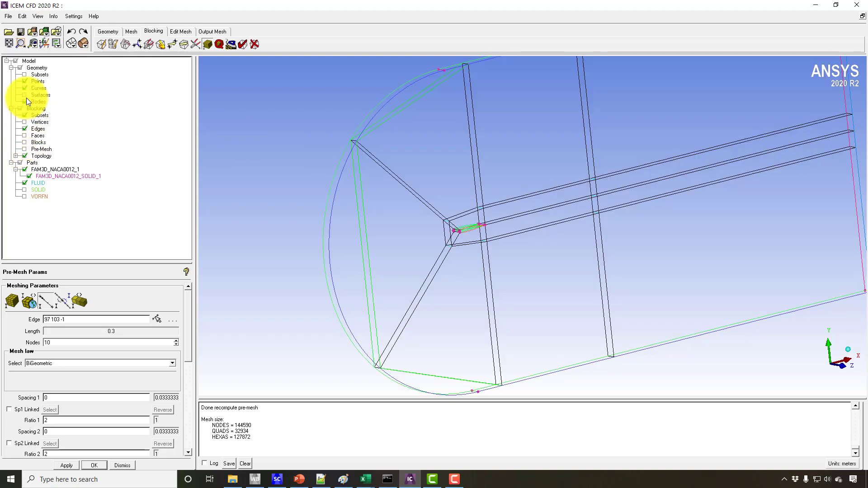
Step: Show the geometry surfaces and create part SYM1 from the first side surface
left_click(25, 95)
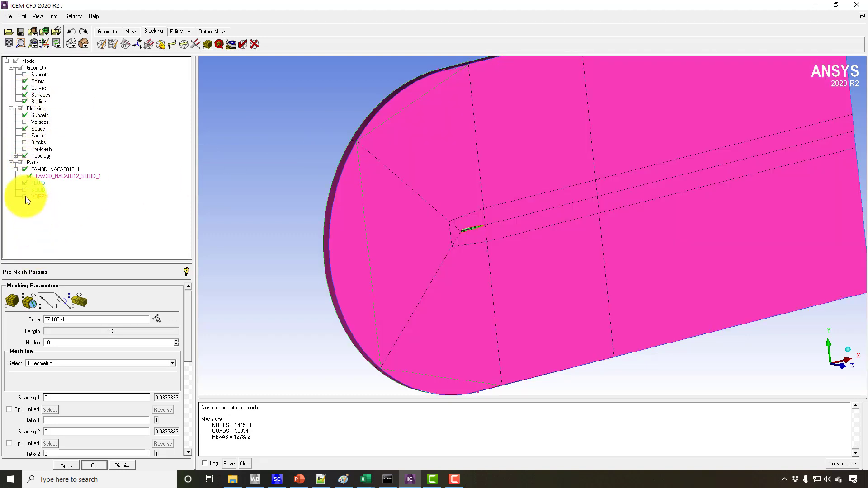
right_click(33, 162)
left_click(50, 169)
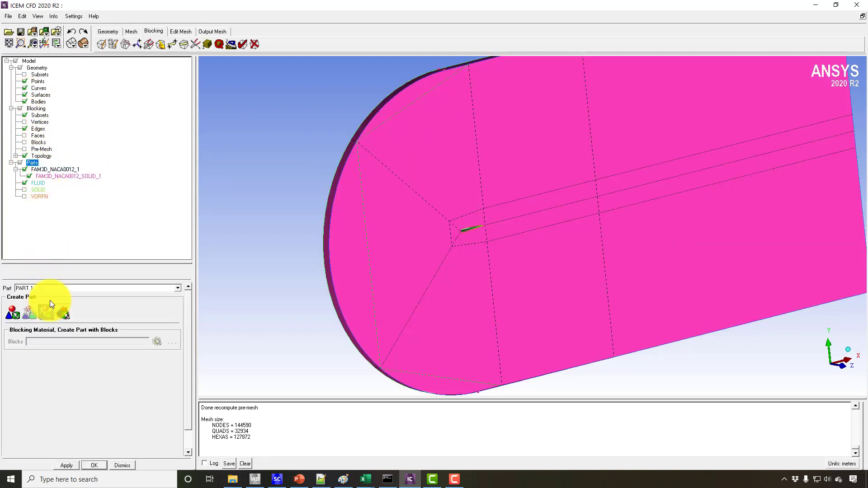
left_click_drag(57, 289, 2, 287)
type("ssym")
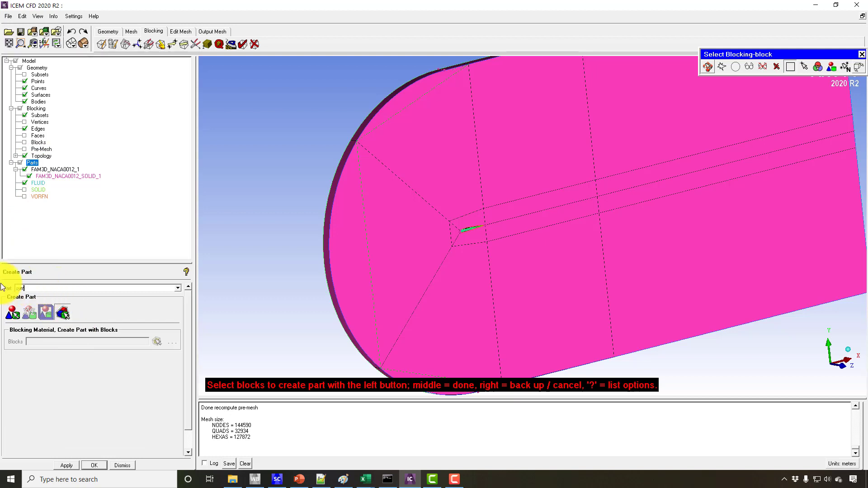
type("1")
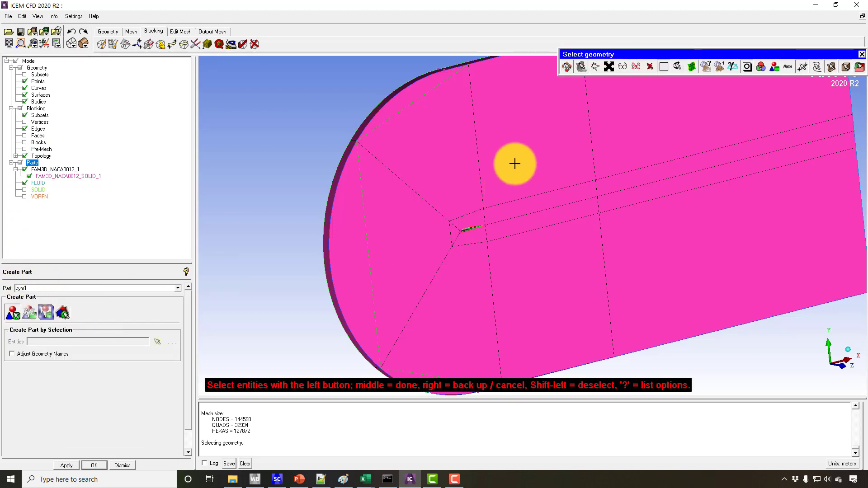
left_click(514, 164)
middle_click(514, 163)
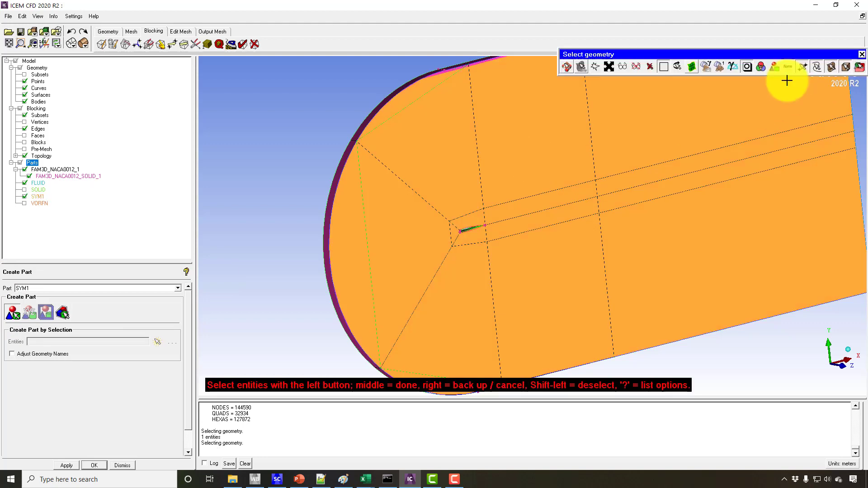
Step: Hide SYM1 and create part SYM2 from the opposite side surface
left_click(24, 197)
left_click(406, 182)
left_click(57, 284)
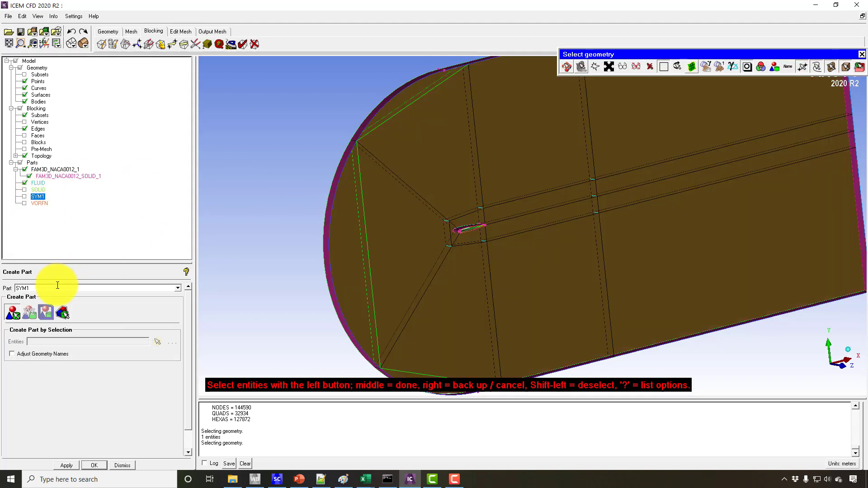
key("BackSpace")
type("2")
middle_click(490, 257)
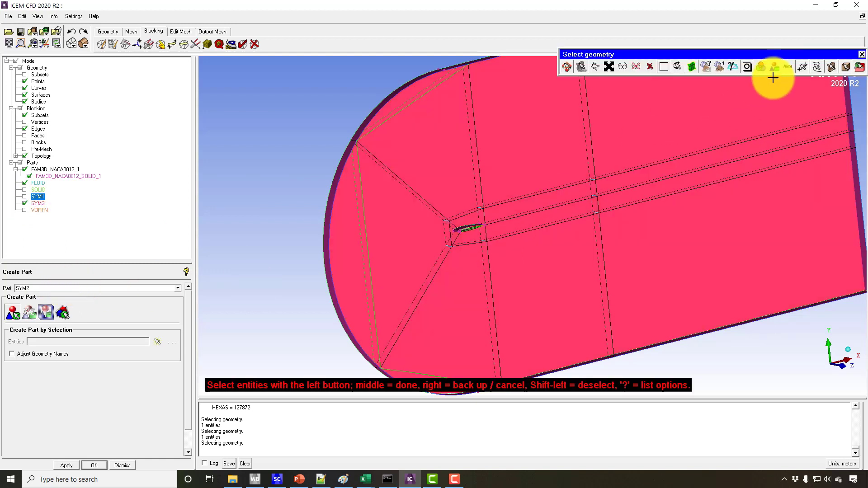
Step: Turn off curve and body picking and select the curved inlet surface
left_click(817, 68)
left_click(817, 67)
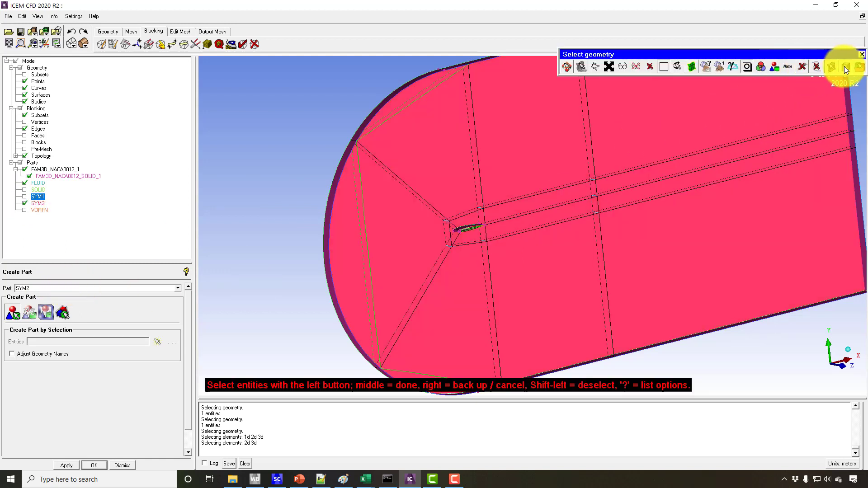
left_click(845, 67)
left_click(25, 204)
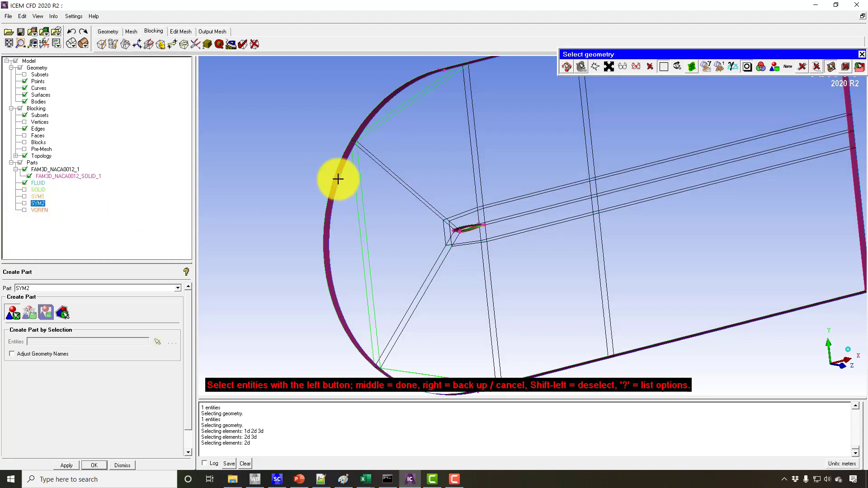
middle_click_drag(414, 179, 280, 327, "ctrl")
middle_click(366, 300)
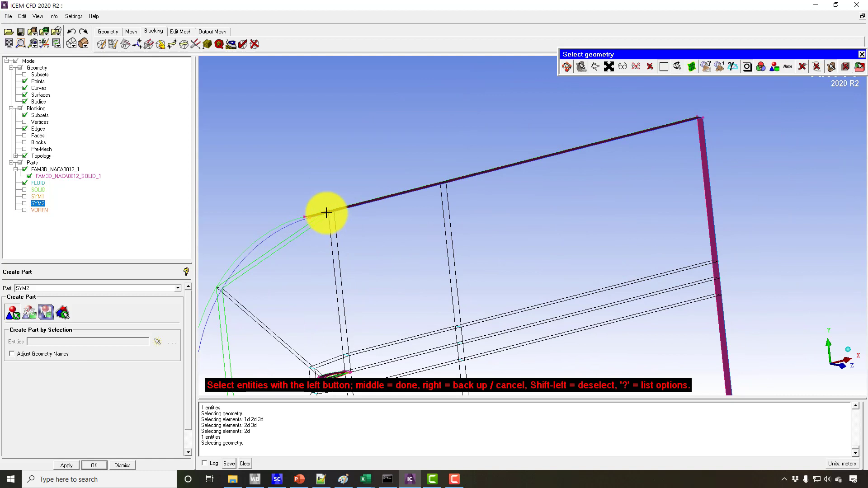
left_click(25, 203)
Step: Create part INLET from the two curved inlet surfaces and the lower boundary surface
key("BackSpace")
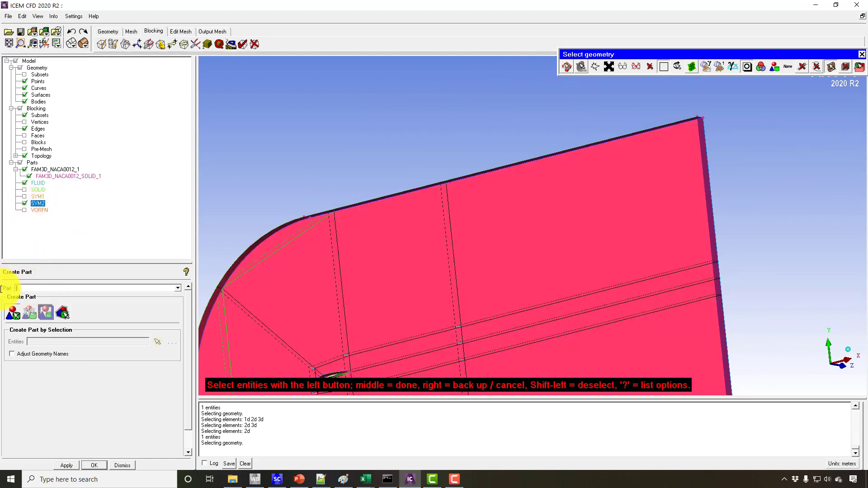
left_click(12, 312)
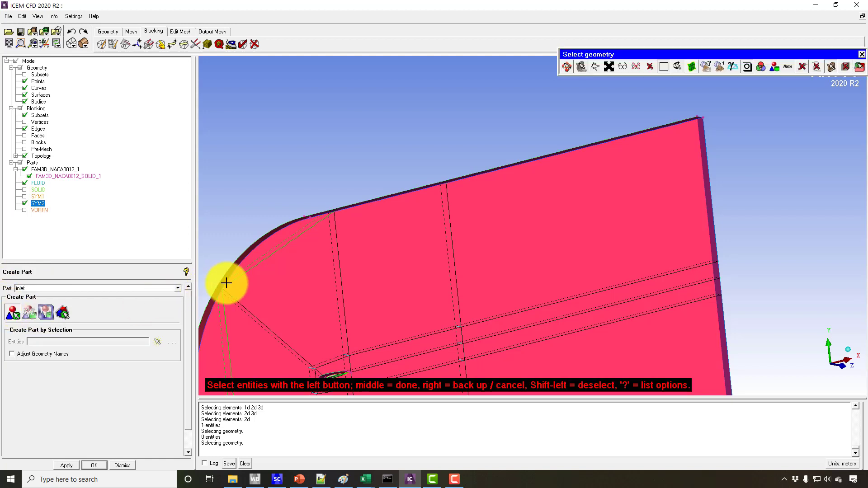
left_click(227, 279)
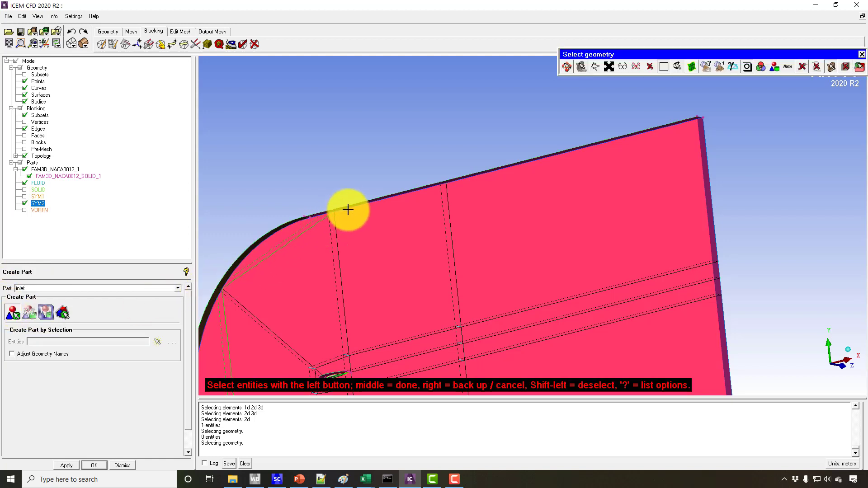
middle_click(338, 199)
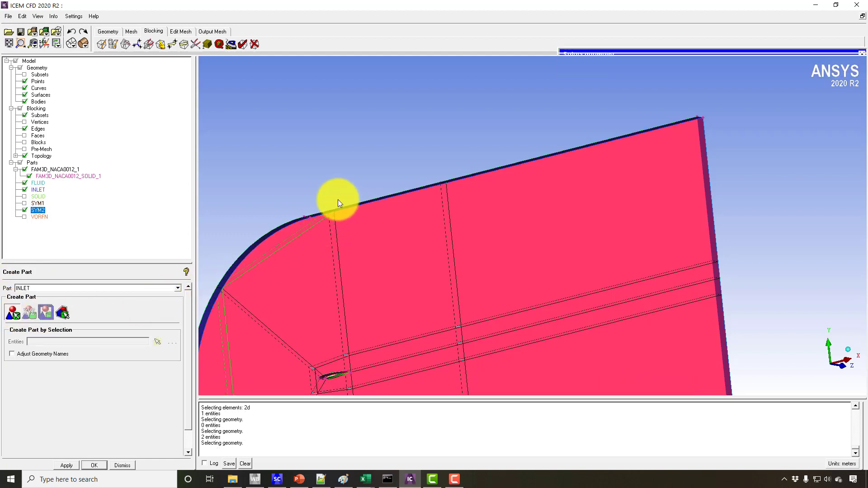
middle_click(337, 199)
middle_click_drag(348, 253, 327, 202)
middle_click_drag(307, 385, 305, 227)
left_click_drag(306, 227, 427, 240)
left_click(12, 311)
left_click(427, 273)
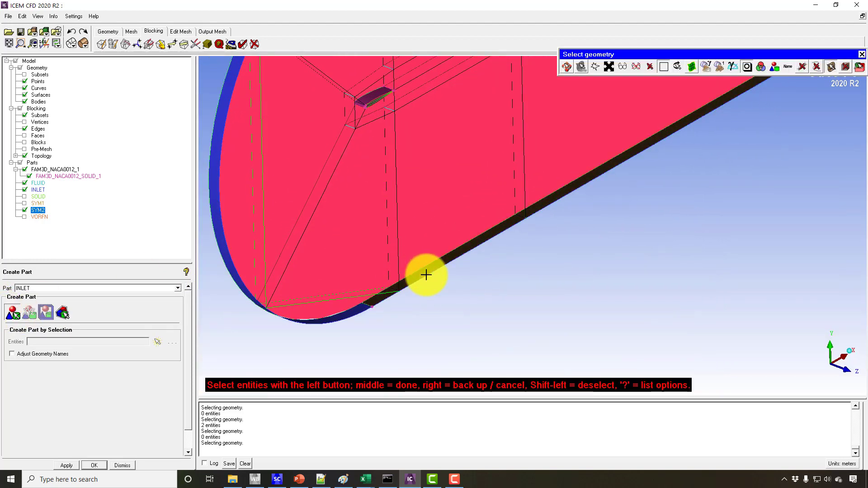
middle_click(427, 273)
middle_click(472, 217)
Step: Hide SYM2 and INLET, then create part OUTLET from the outlet surface
middle_click_drag(582, 94, 438, 338)
left_click(24, 210)
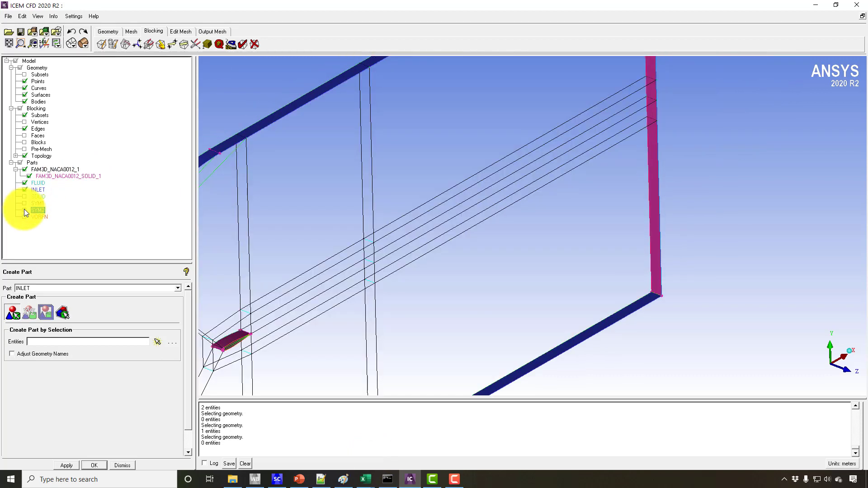
left_click(25, 190)
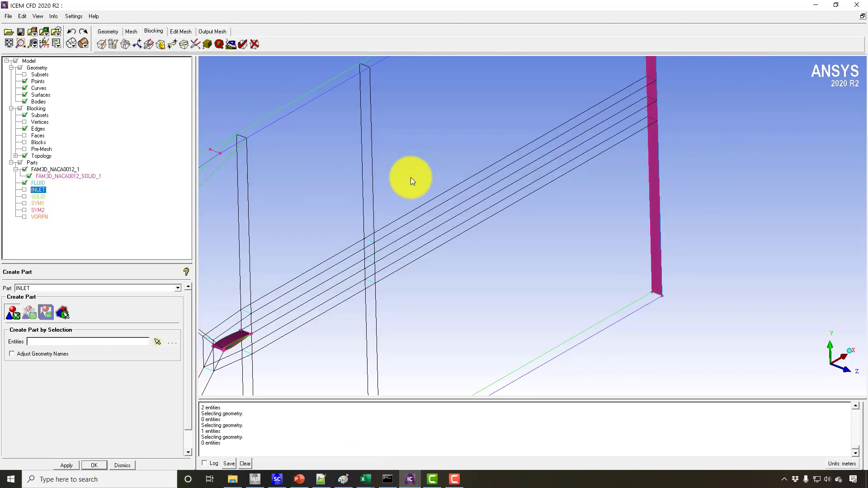
middle_click_drag(410, 177, 311, 288)
double_click(85, 286)
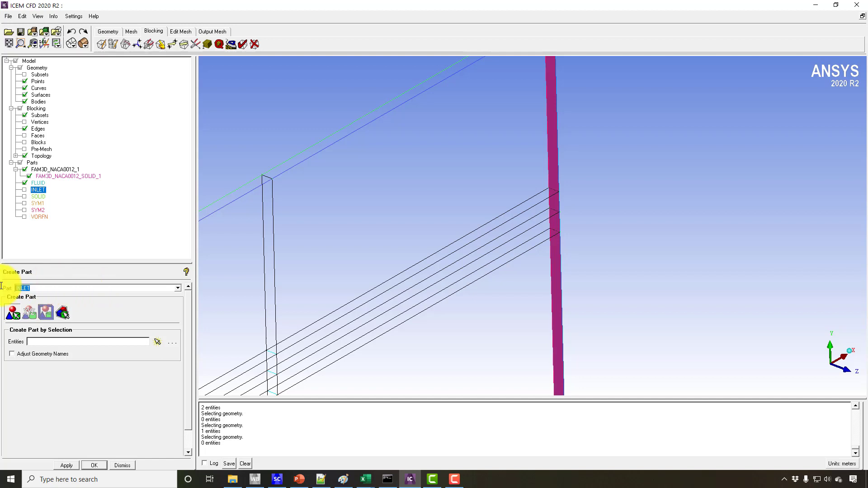
type("outlet")
left_click(14, 312)
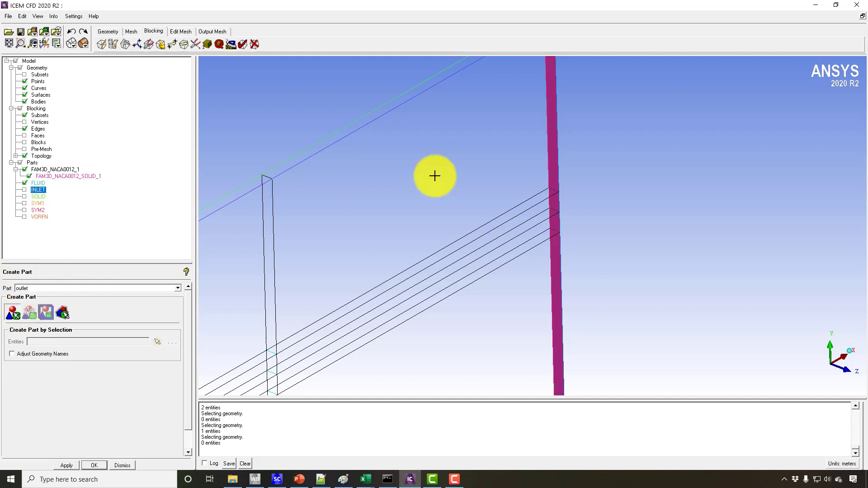
left_click(552, 165)
middle_click(553, 165)
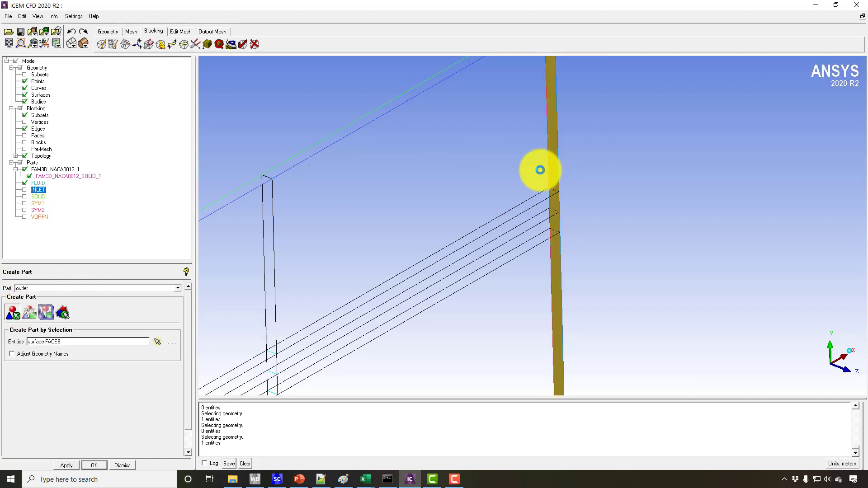
left_click(25, 196)
middle_click(421, 233)
Step: Zoom in on the wing and create part NACA0012_AIRFOIL from the airfoil surface
right_click_drag(444, 275, 446, 317)
middle_click_drag(271, 317, 464, 201)
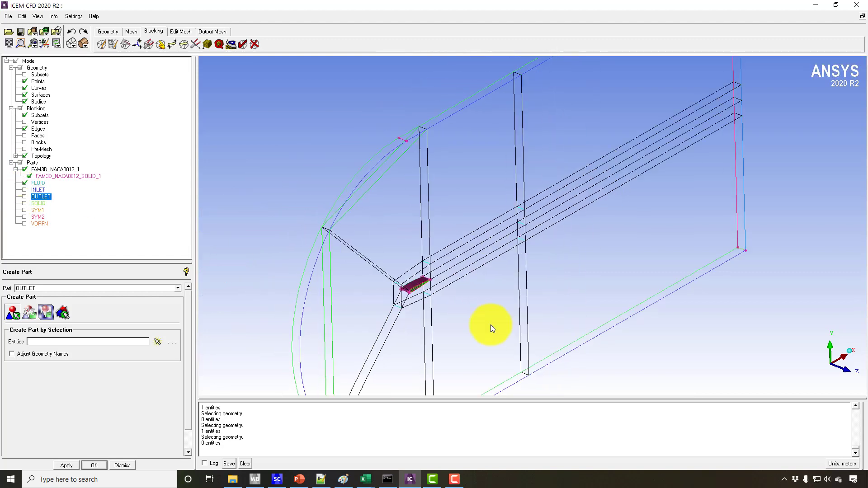
right_click_drag(489, 324, 440, 184)
middle_click_drag(289, 302, 530, 176)
right_click_drag(520, 190, 441, 384)
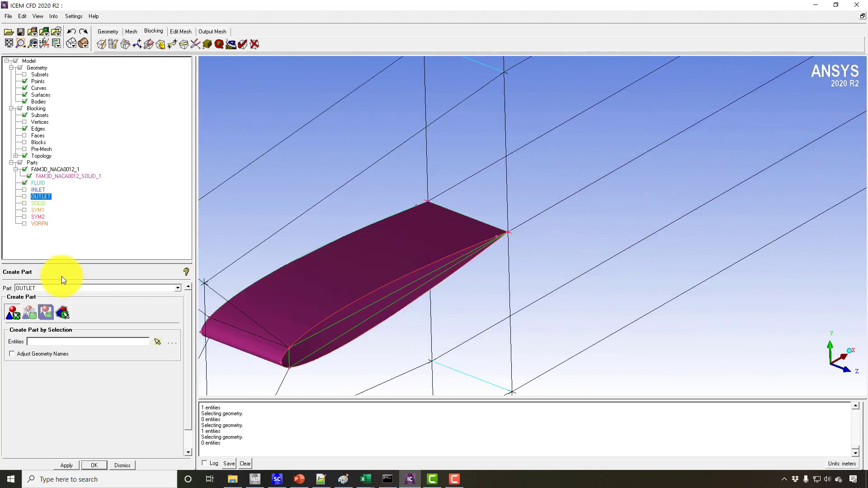
left_click_drag(50, 287, 10, 290)
type("naca0012")
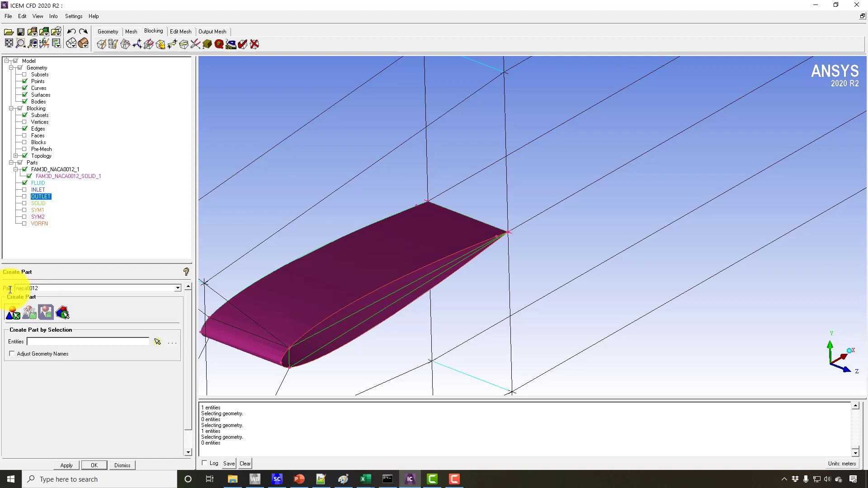
type("naca0012_airfoil")
left_click(12, 312)
left_click(288, 277)
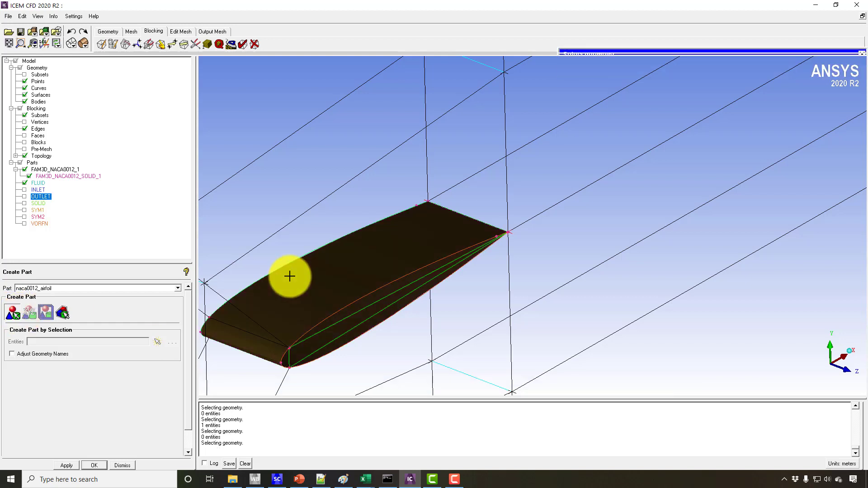
middle_click(290, 276)
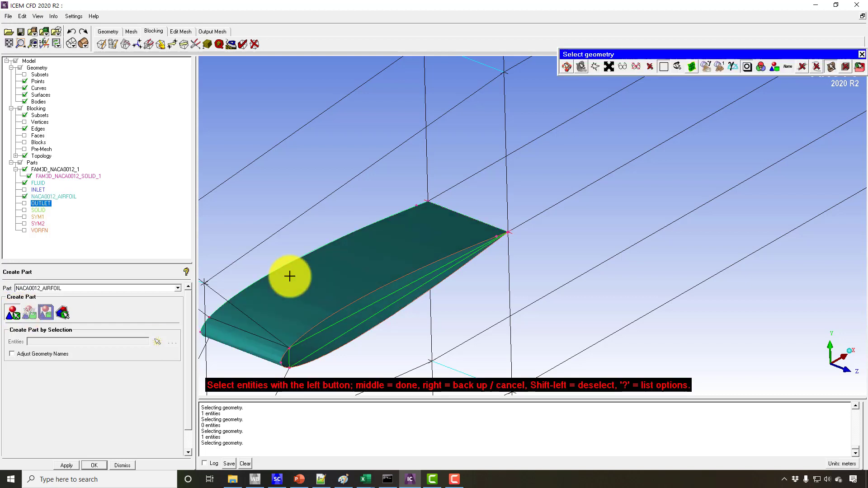
middle_click(403, 267)
left_click_drag(386, 264, 387, 254)
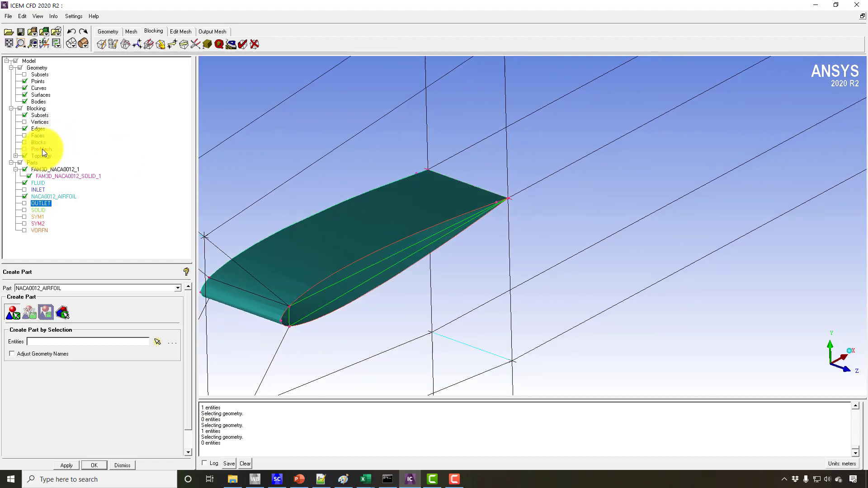
Step: Recompute the pre-mesh and convert it to an unstructured mesh
right_click(42, 148)
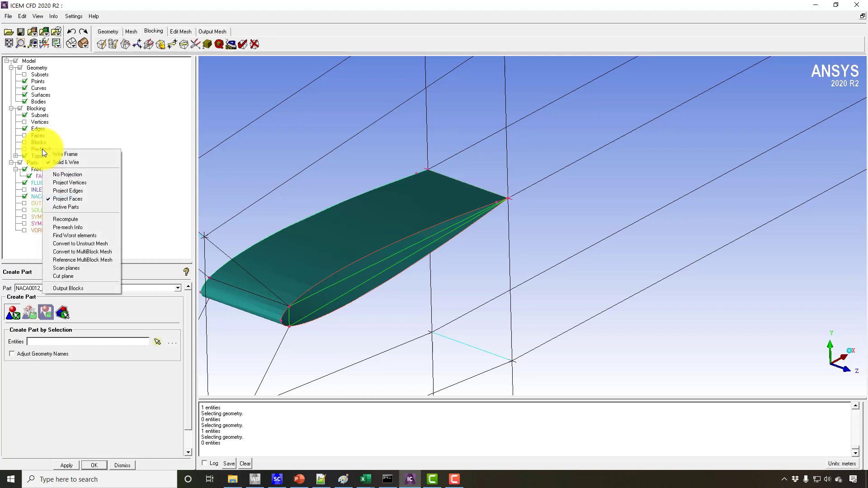
left_click(75, 218)
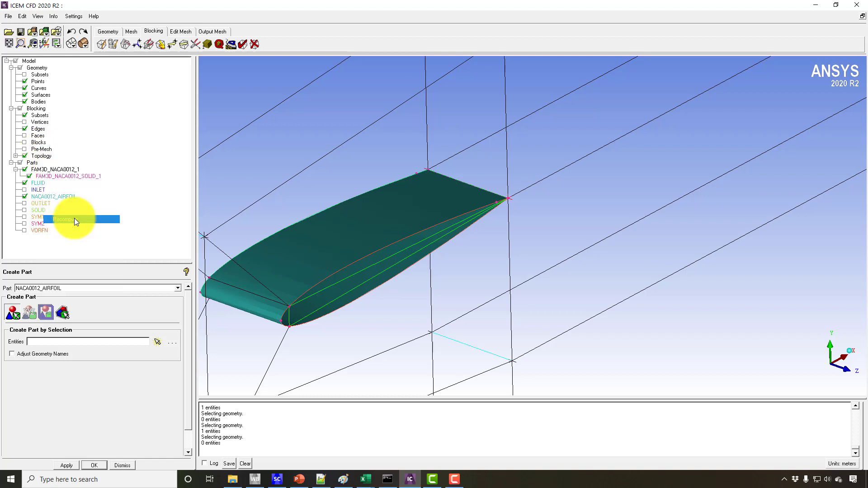
right_click(42, 150)
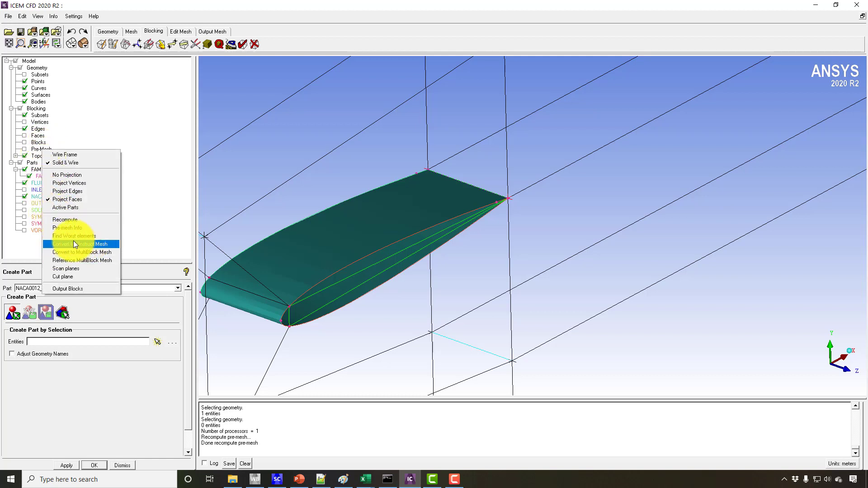
left_click(86, 243)
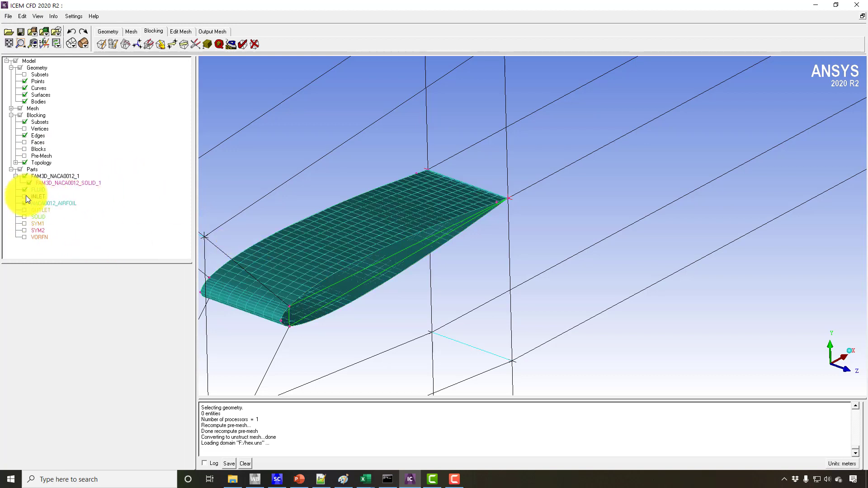
Step: Display the mesh on SYM2 and OUTLET with surfaces and block edges hidden, viewing the whole domain
left_click(25, 223)
left_click(25, 223)
left_click(26, 231)
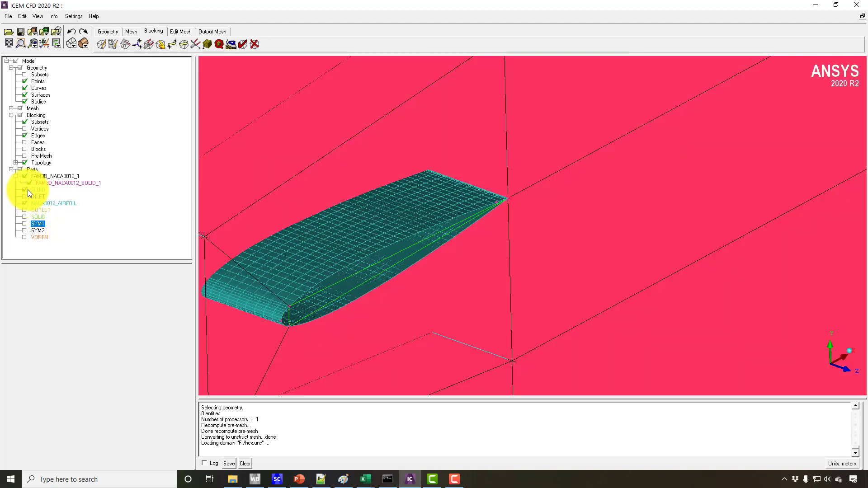
left_click(24, 95)
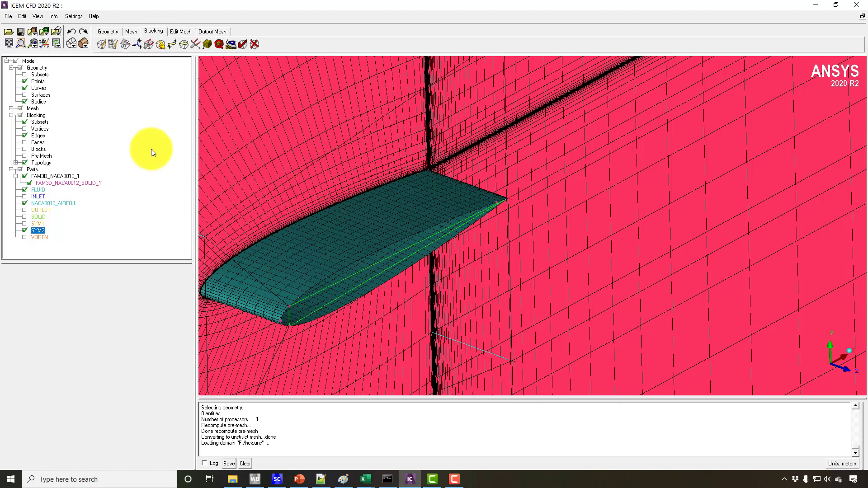
left_click(24, 135)
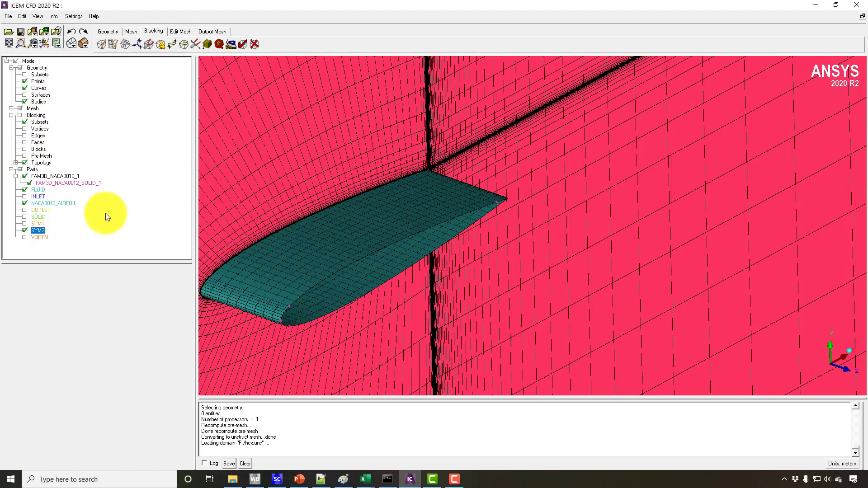
left_click(25, 211)
scroll(468, 260, "down", 12)
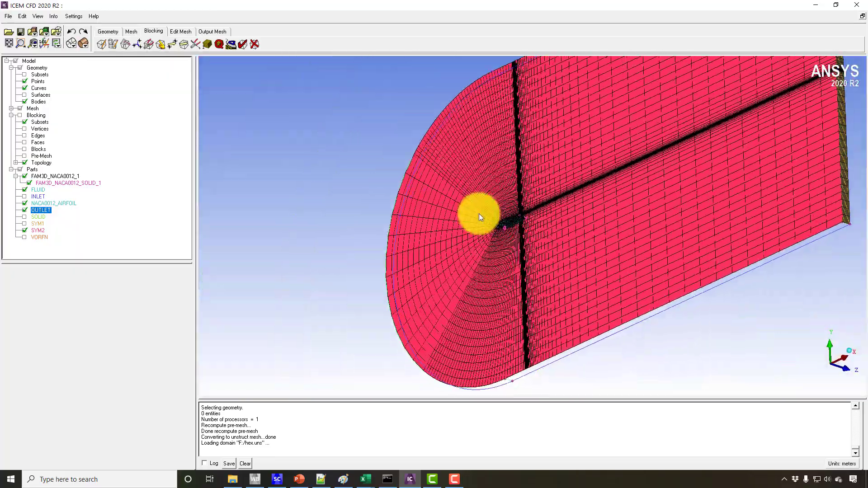
left_click_drag(478, 214, 372, 202)
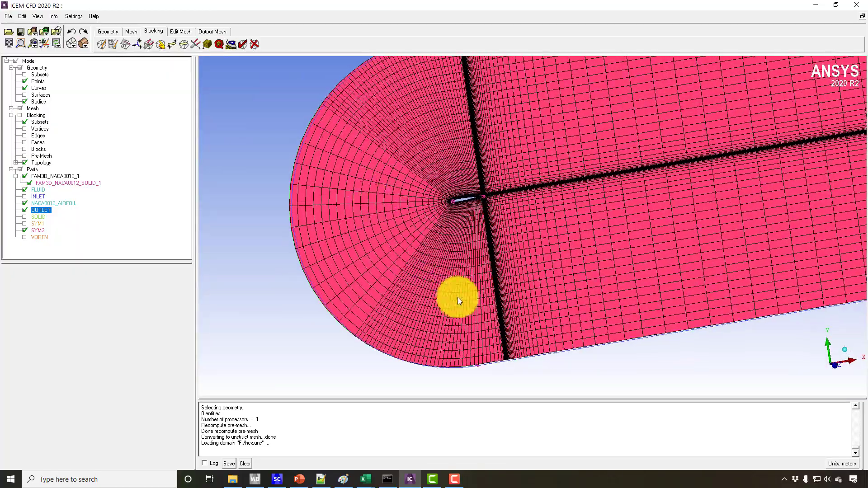
right_click_drag(457, 297, 449, 222)
middle_click_drag(449, 222, 412, 233)
left_click_drag(412, 233, 484, 280)
right_click_drag(484, 280, 359, 154)
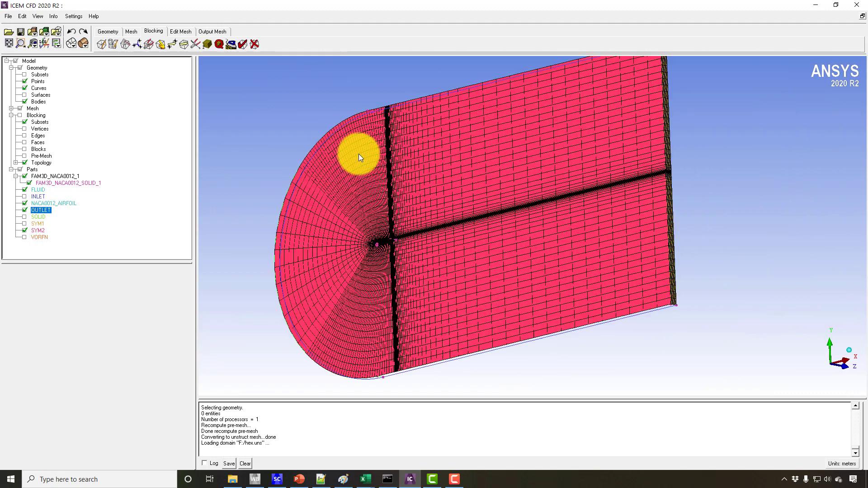
left_click(207, 30)
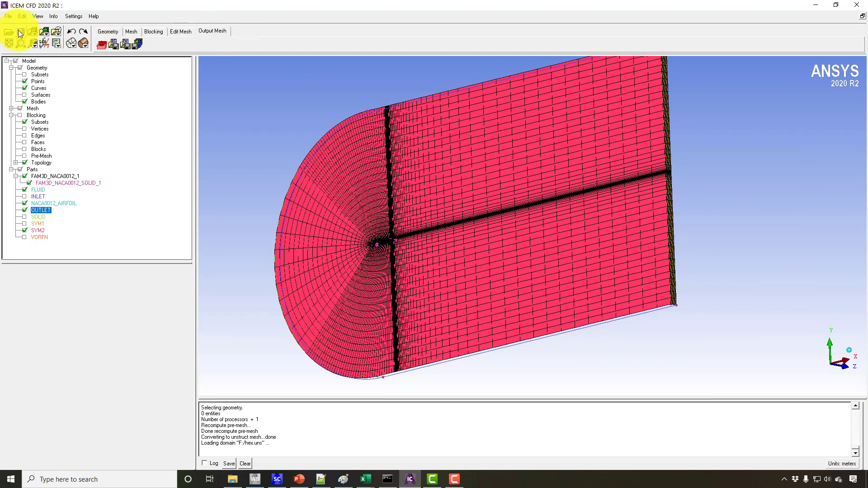
left_click(12, 17)
Step: Save the project on F: as NACA0012_3d.prj
left_click(38, 53)
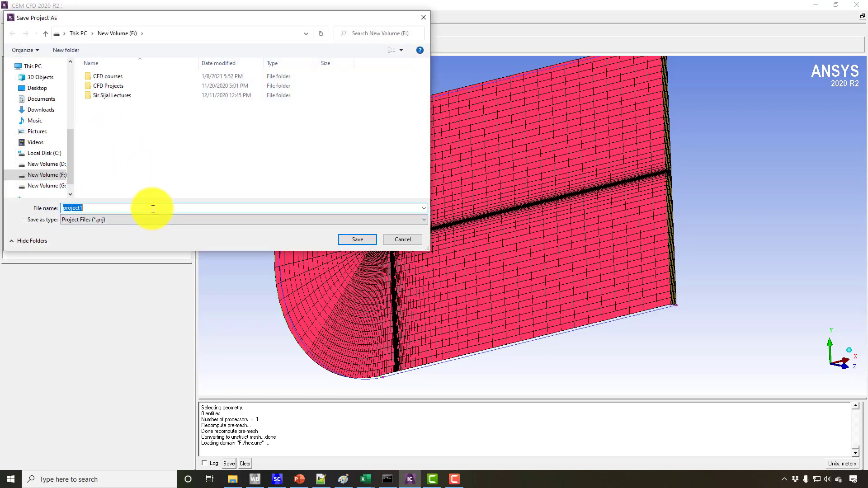
type("NACA")
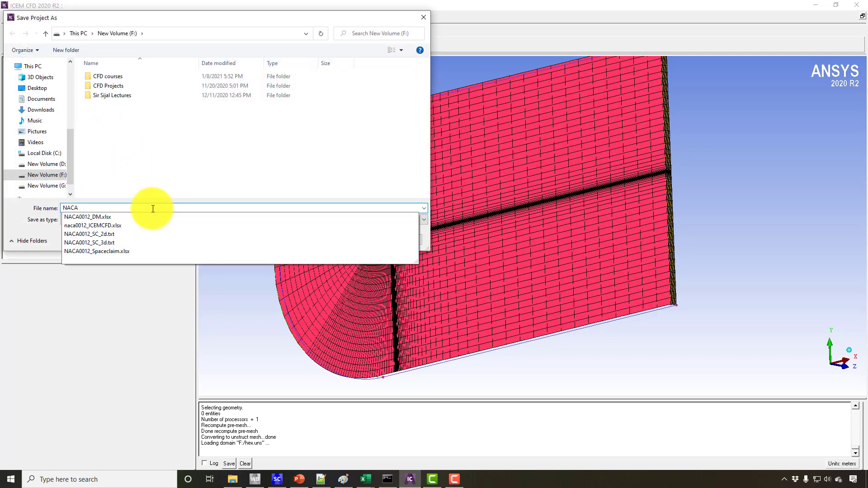
type("0012_3d")
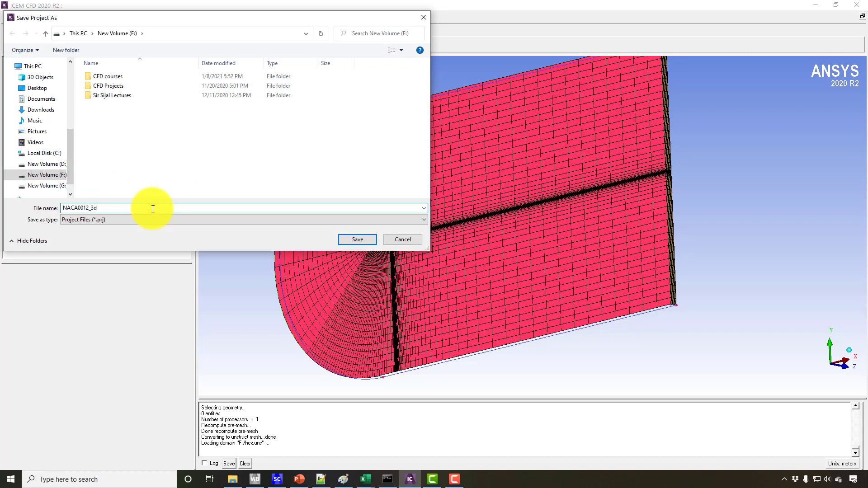
key("Return")
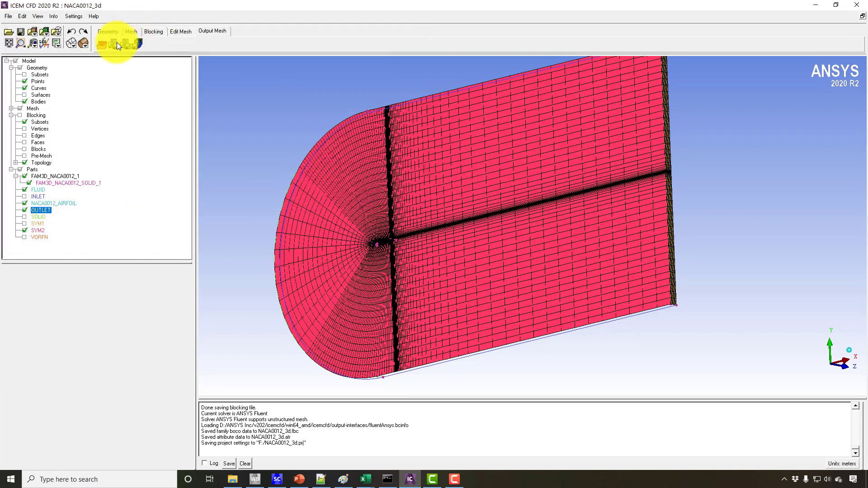
Step: Choose ANSYS Fluent as solver and give INLET a velocity-inlet boundary condition
left_click(104, 46)
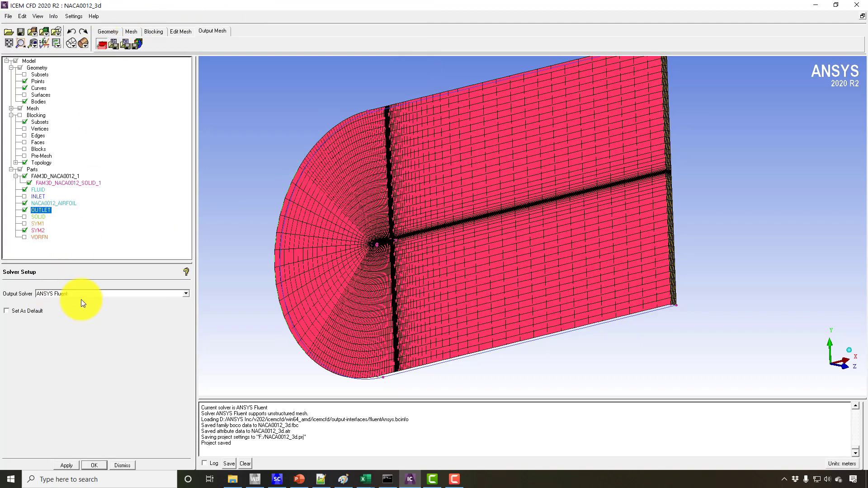
left_click(117, 43)
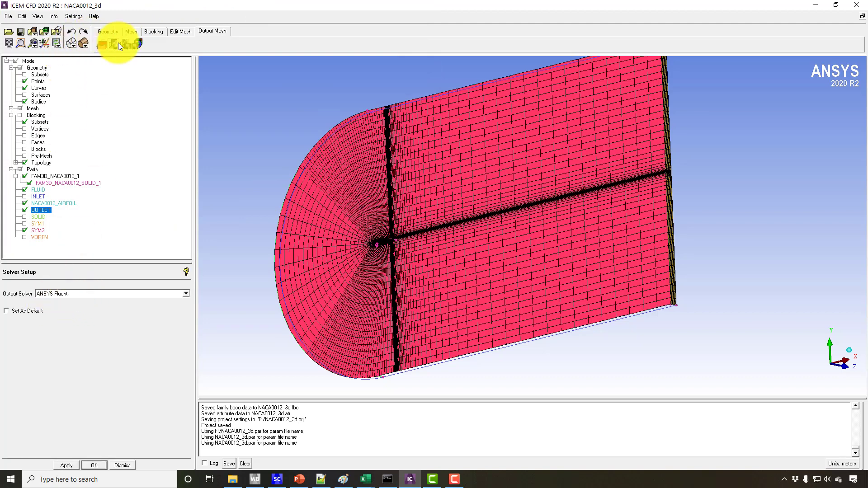
left_click_drag(683, 215, 636, 139)
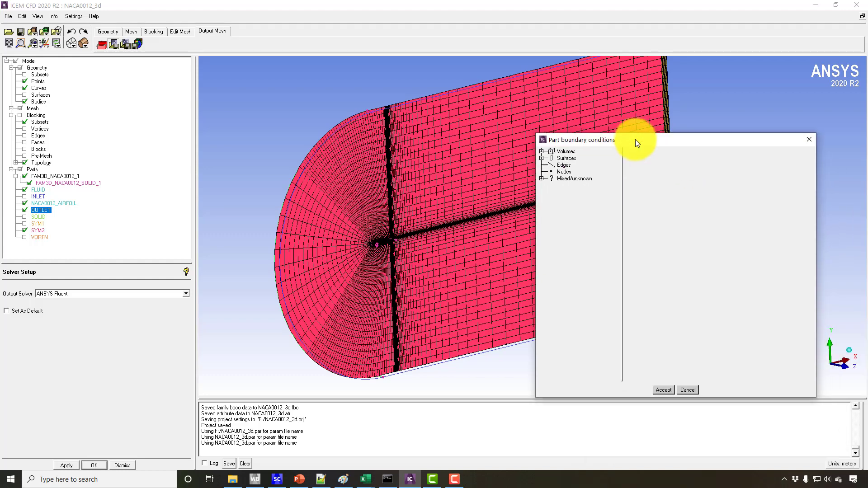
left_click(541, 156)
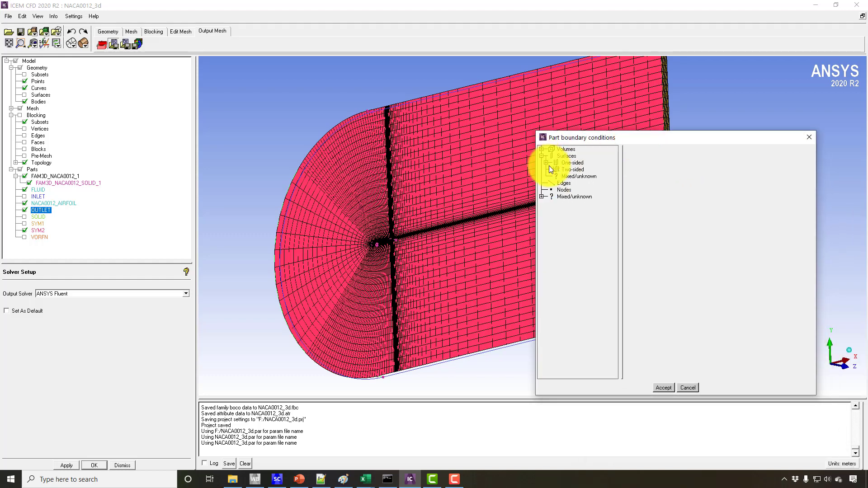
left_click(546, 163)
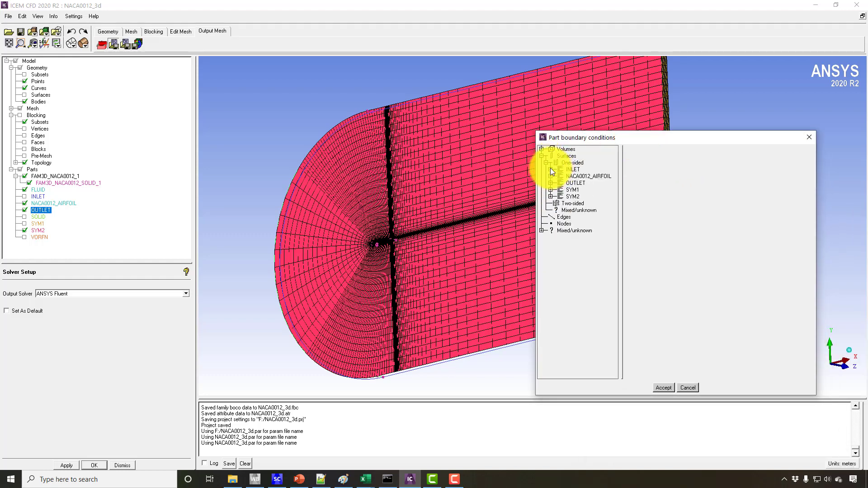
left_click(550, 169)
left_click(582, 176)
left_click_drag(265, 216, 267, 246)
left_click(188, 244)
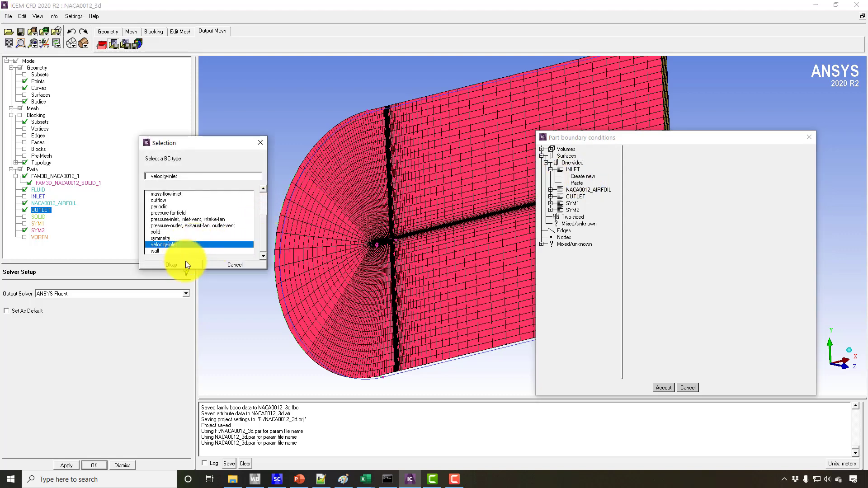
left_click(185, 262)
Step: Set NACA0012_AIRFOIL to wall and OUTLET to pressure-outlet
left_click(550, 203)
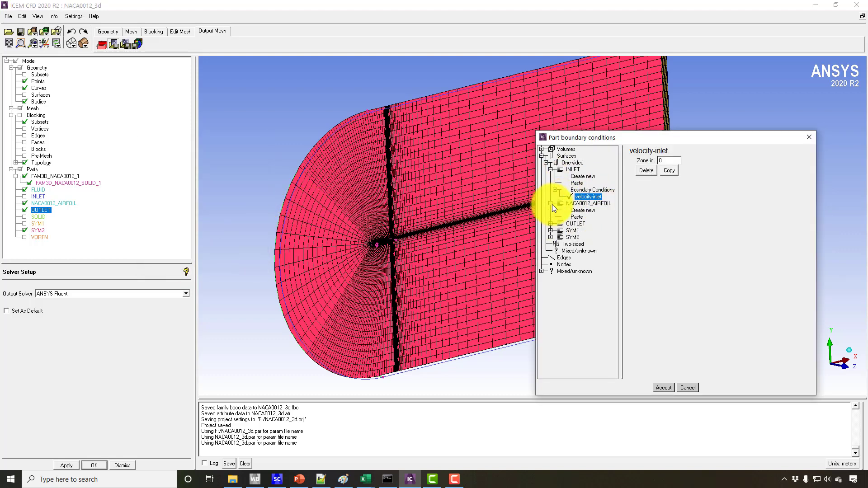
left_click(583, 211)
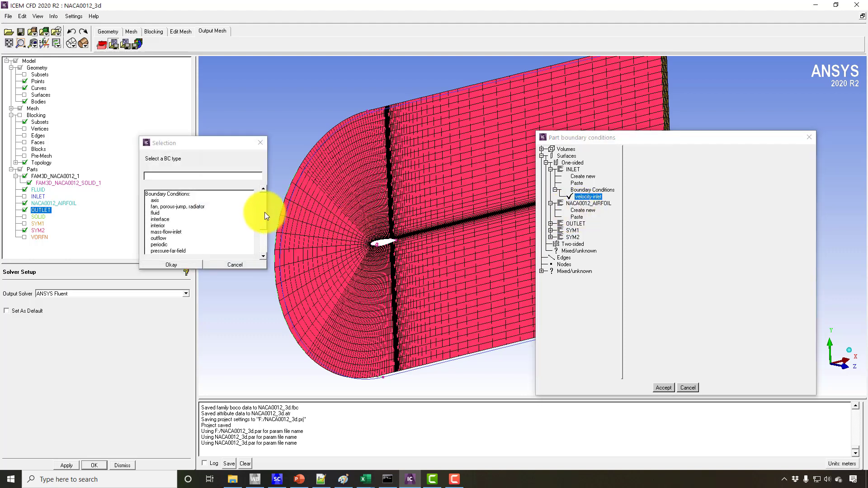
left_click(176, 250)
left_click(171, 265)
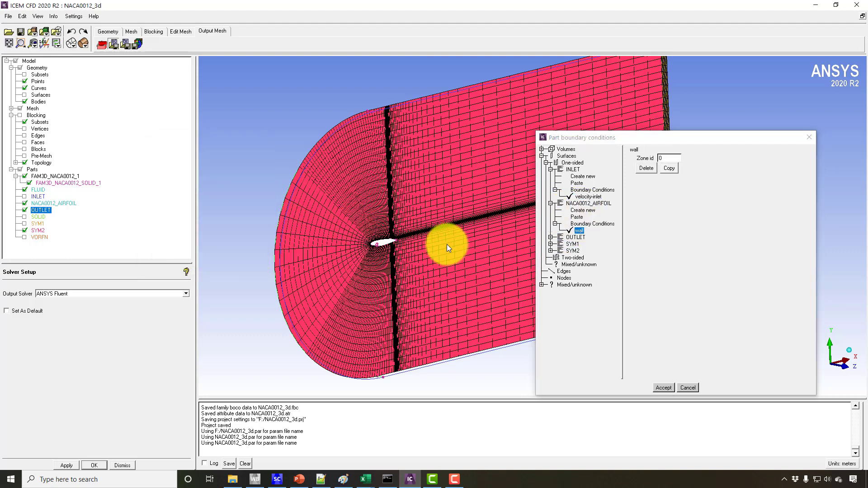
left_click(549, 237)
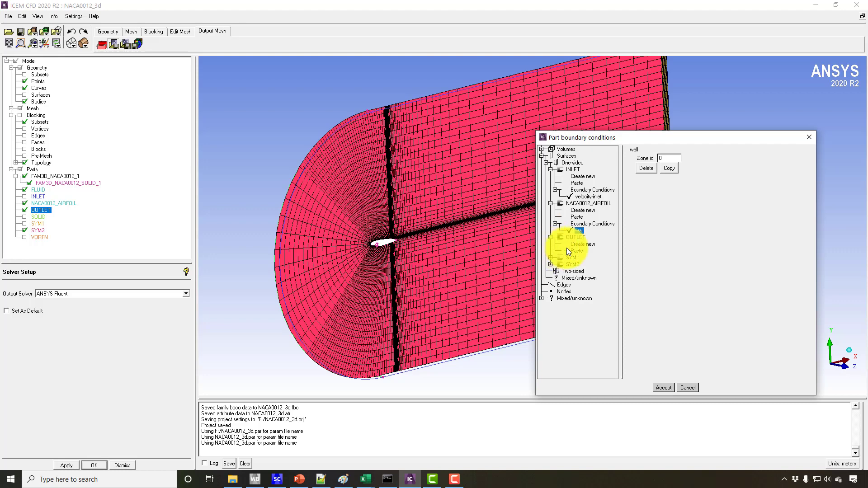
left_click(580, 244)
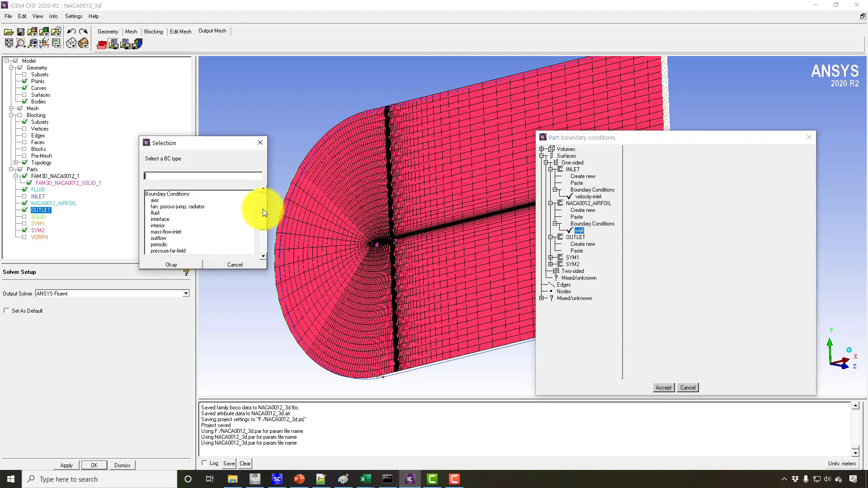
left_click_drag(263, 208, 264, 244)
left_click(200, 226)
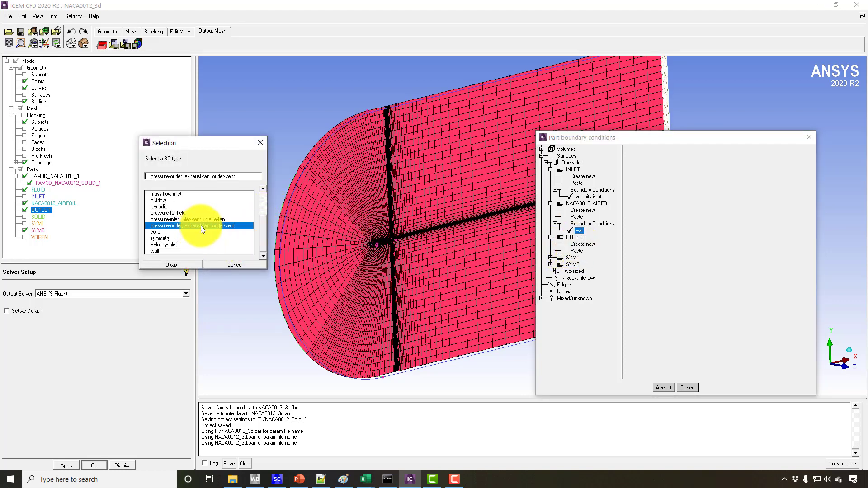
left_click(191, 262)
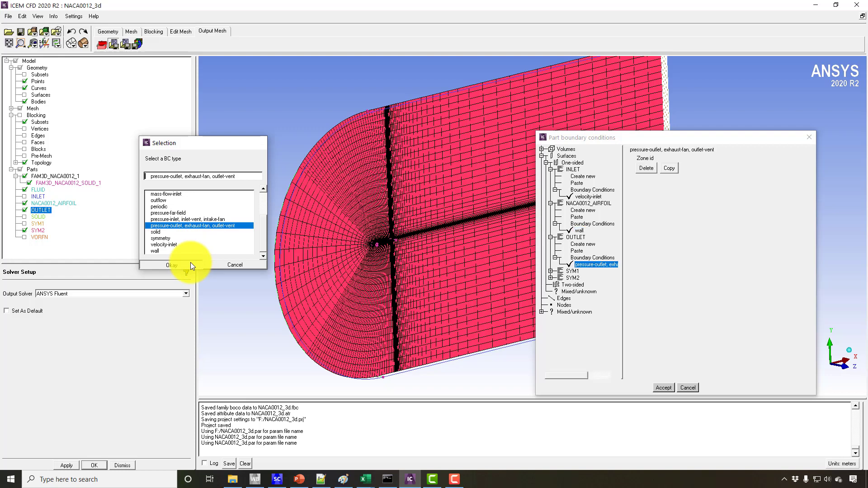
Step: Set SYM1 to symmetry, copy it onto SYM2, and accept the boundary conditions
left_click(550, 271)
left_click(578, 277)
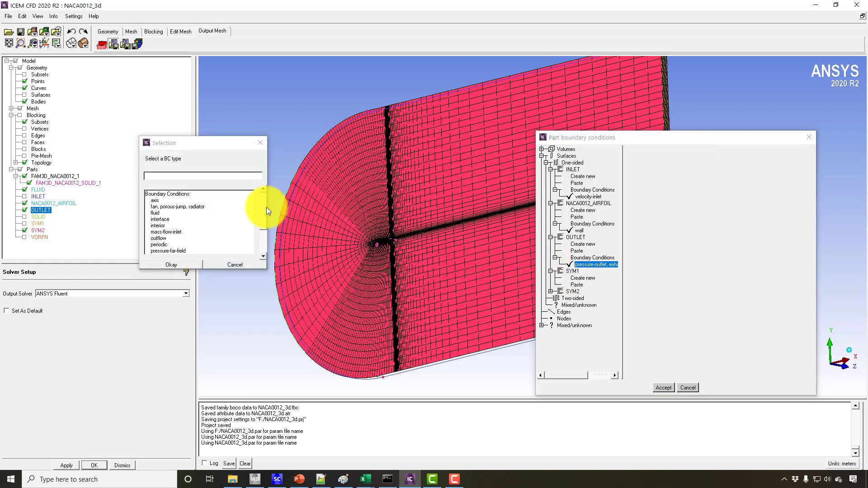
scroll(265, 223, "down", 2)
left_click(168, 237)
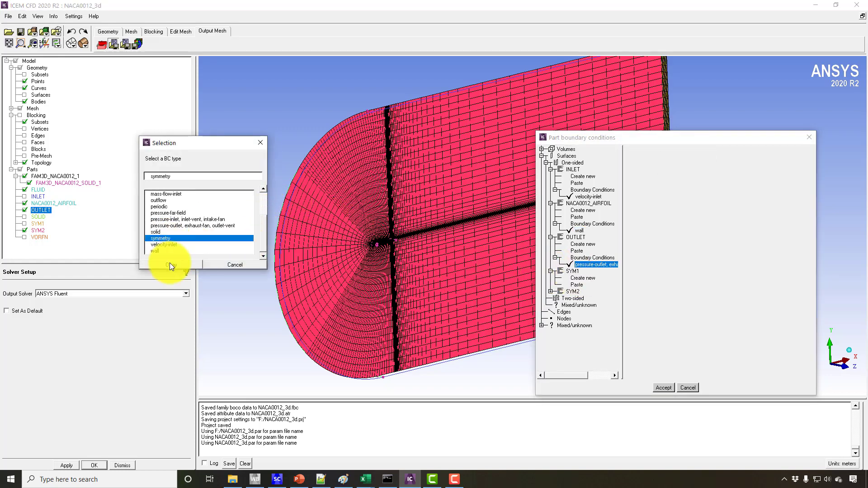
left_click(170, 265)
left_click(671, 170)
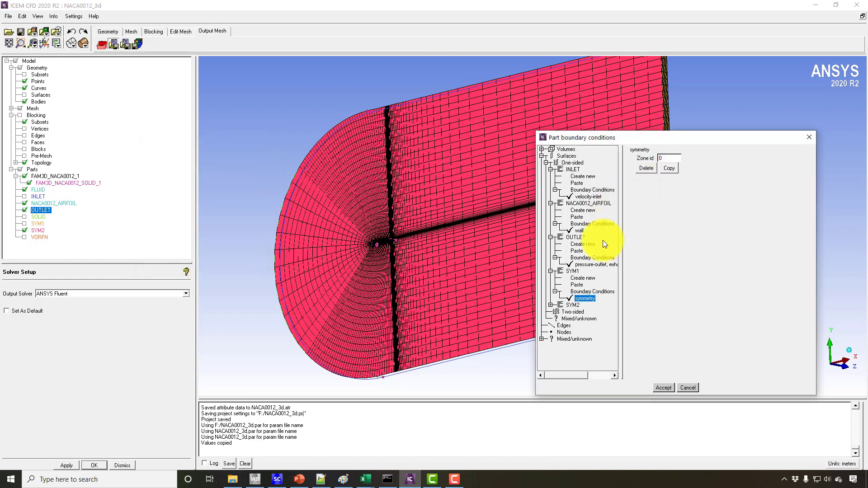
left_click(551, 305)
left_click(576, 318)
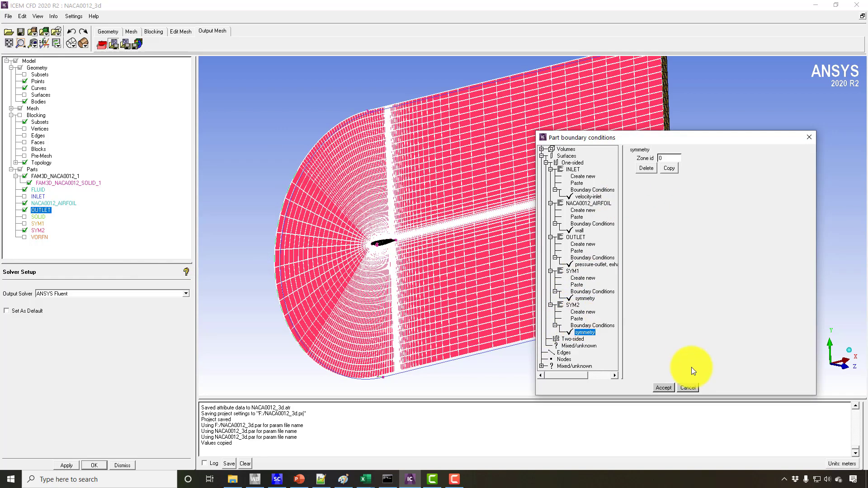
left_click(664, 388)
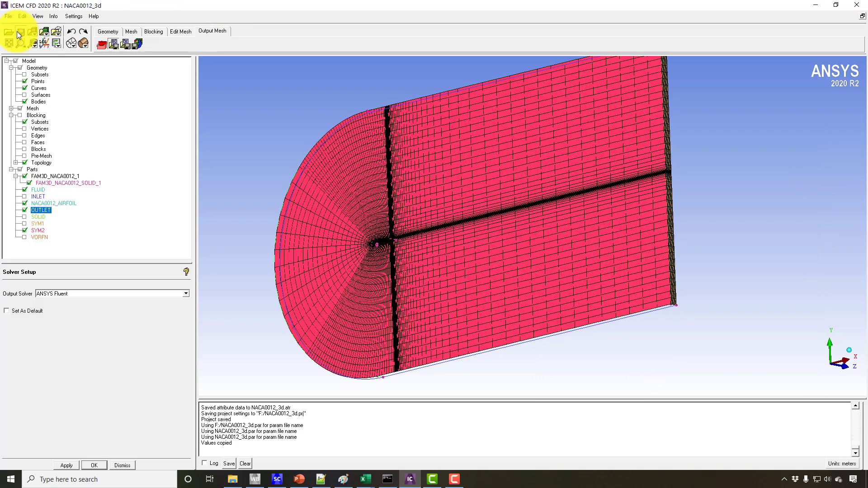
Step: Recompute the pre-mesh and convert it to an unstructured mesh, replacing the existing one
right_click(44, 156)
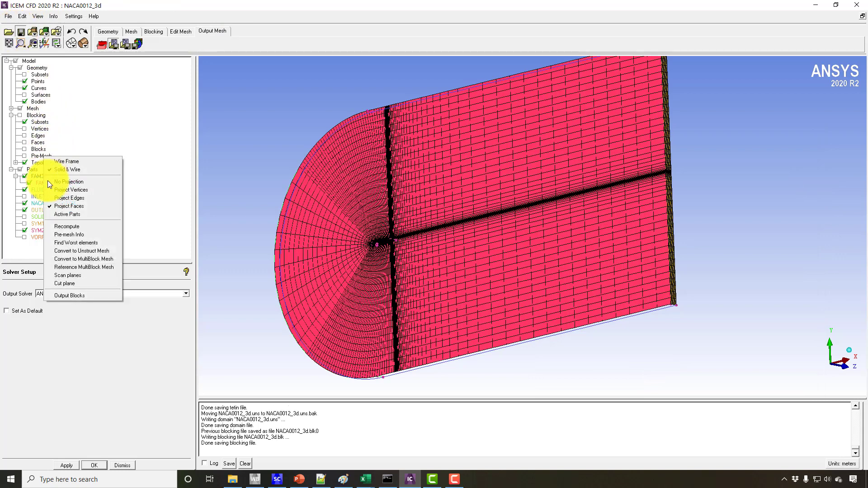
left_click(61, 226)
right_click(46, 156)
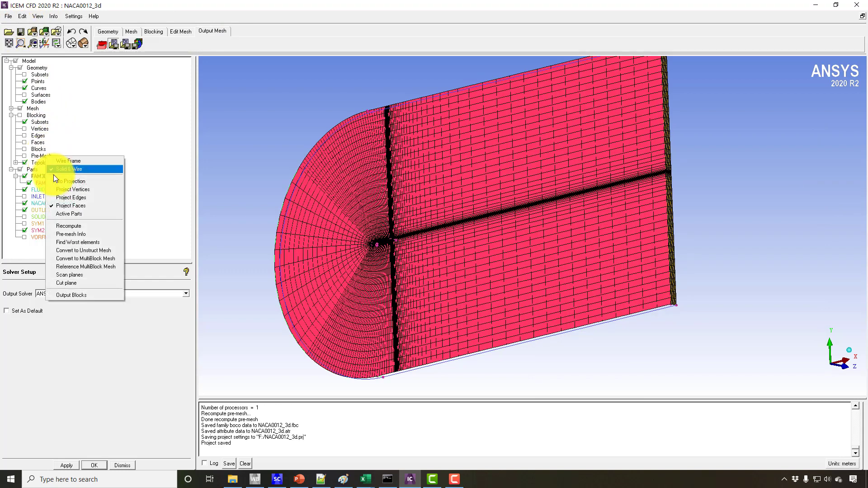
left_click(80, 251)
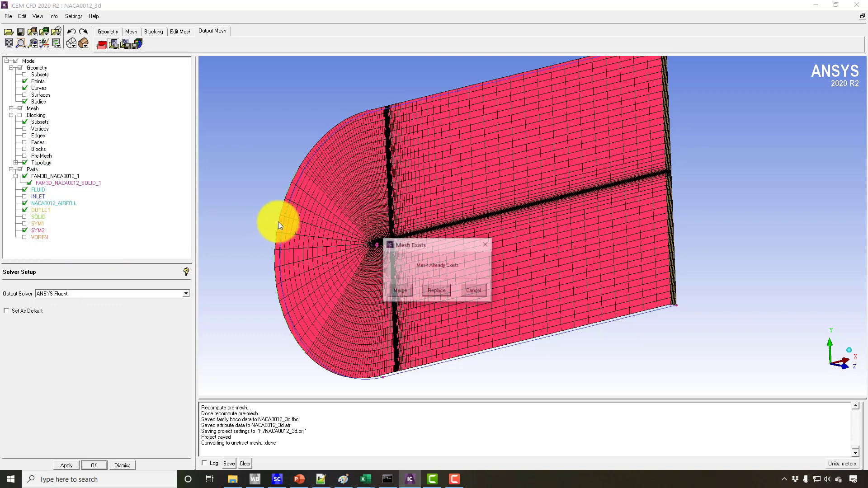
left_click(435, 292)
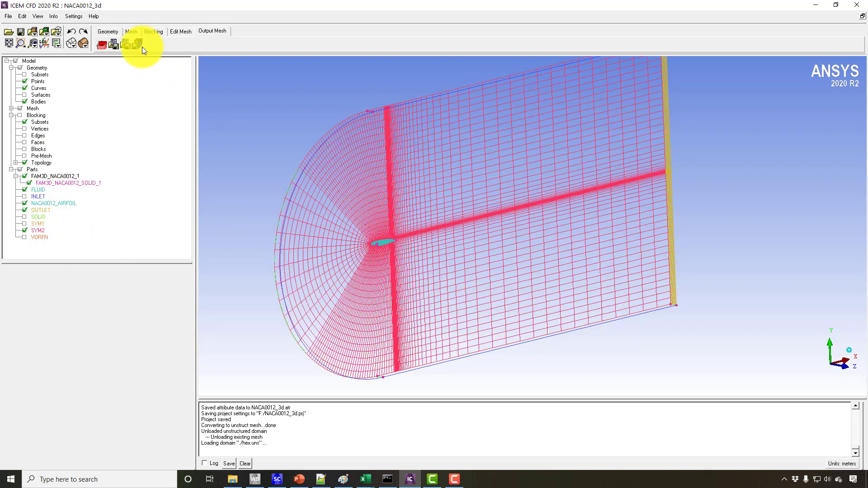
left_click(137, 43)
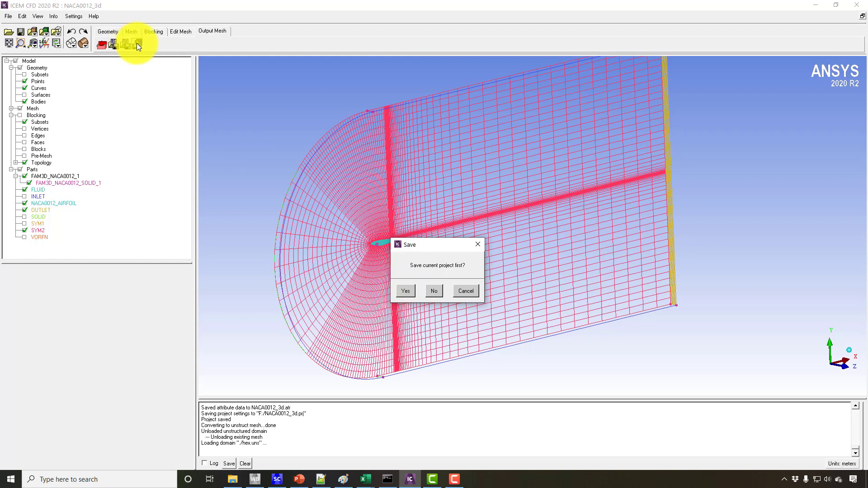
Step: Save the project and export NACA0012_3d.uns as a 3D ANSYS Fluent mesh
left_click(413, 291)
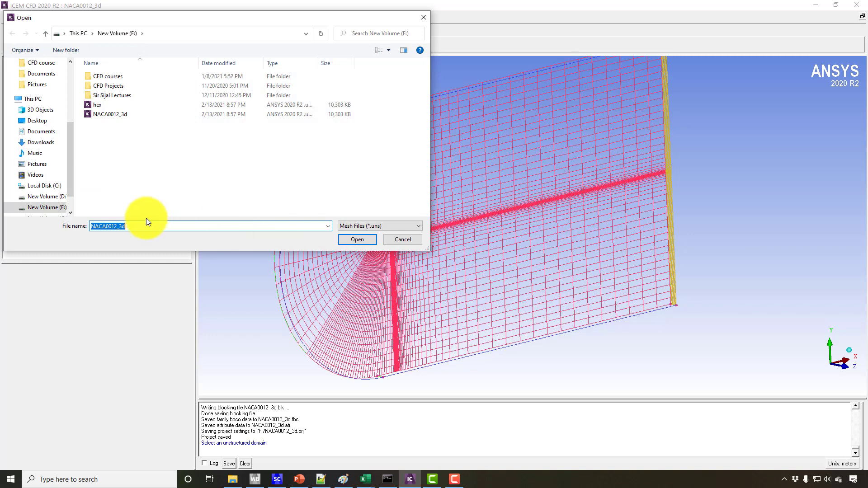
left_click(355, 239)
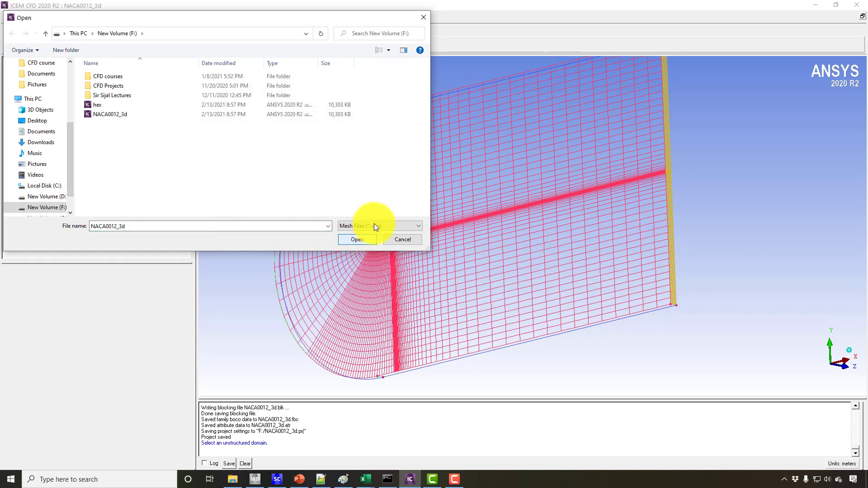
left_click(355, 239)
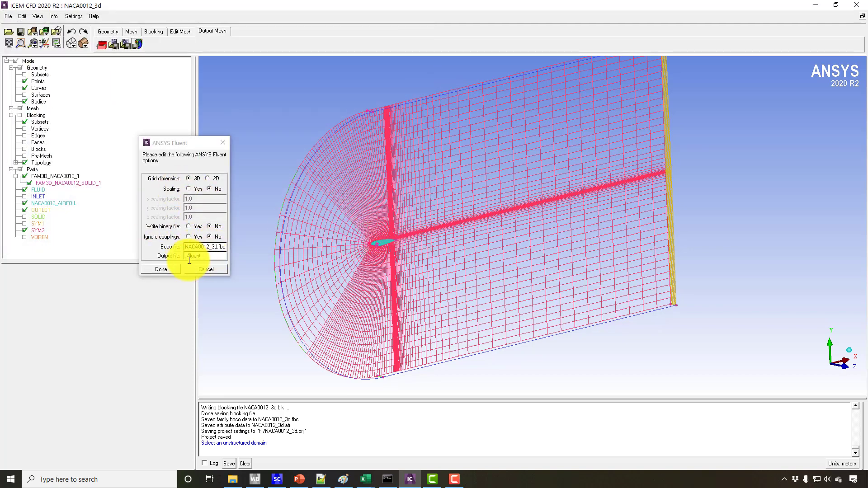
left_click(164, 270)
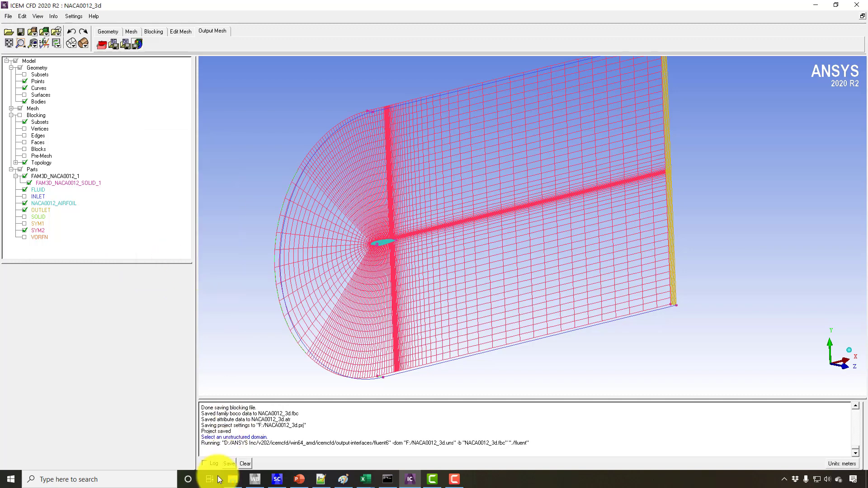
Step: Group the F: drive files by type in File Explorer to find fluent.msh, then return to ICEM CFD
left_click(233, 479)
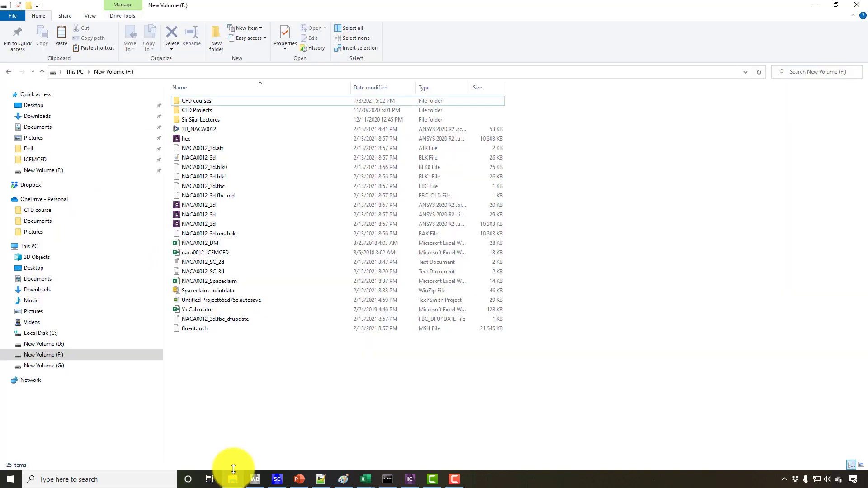
right_click(308, 364)
mouse_move(387, 248)
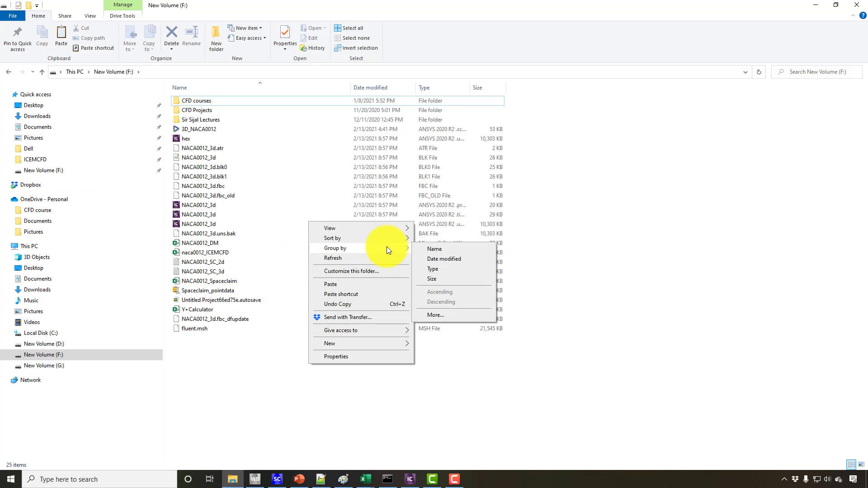
left_click(434, 267)
scroll(314, 240, "down", 5)
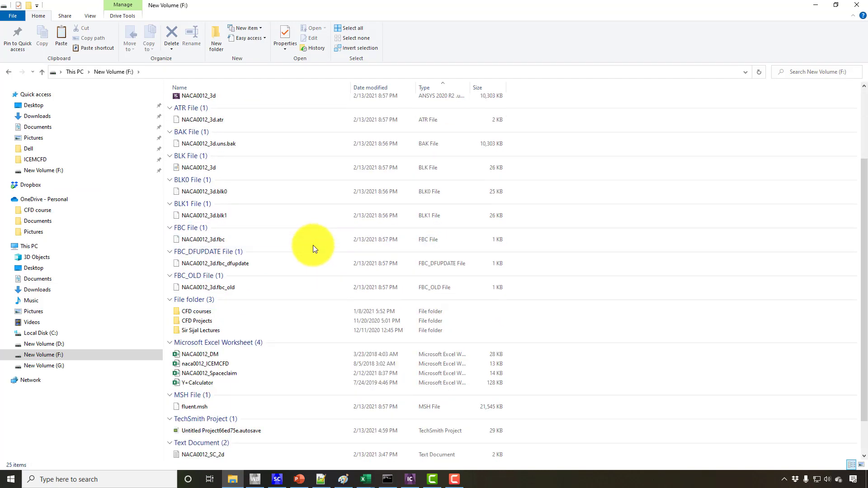
left_click(406, 481)
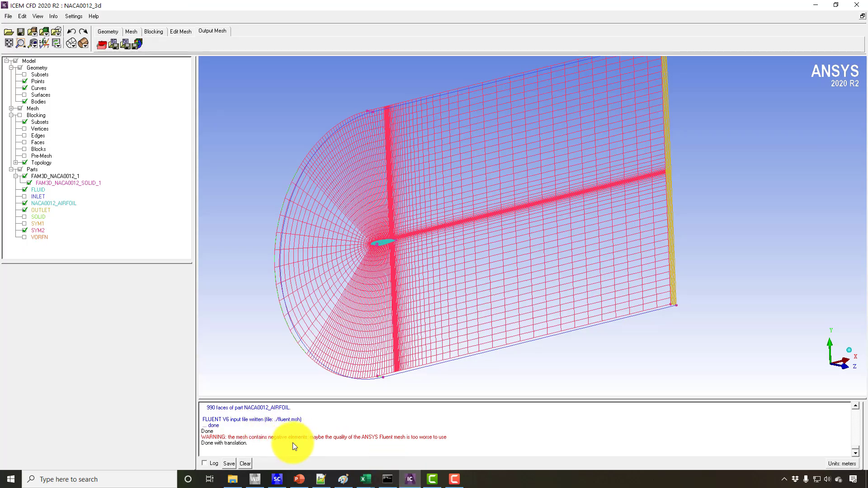
Step: Zoom in closely to inspect the exported mesh around the airfoil
left_click_drag(364, 210, 387, 223)
right_click_drag(387, 223, 388, 324)
right_click_drag(386, 60, 336, 241)
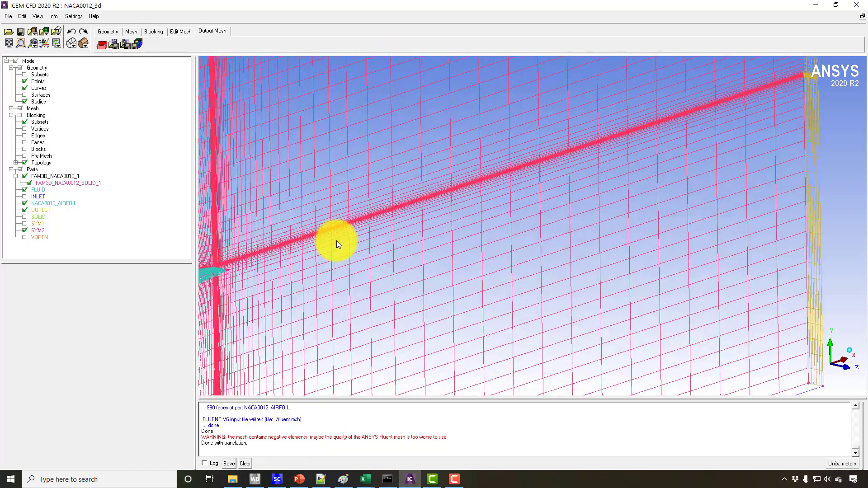
middle_click_drag(336, 241, 632, 177)
right_click_drag(415, 93, 388, 194)
middle_click_drag(388, 192, 388, 193)
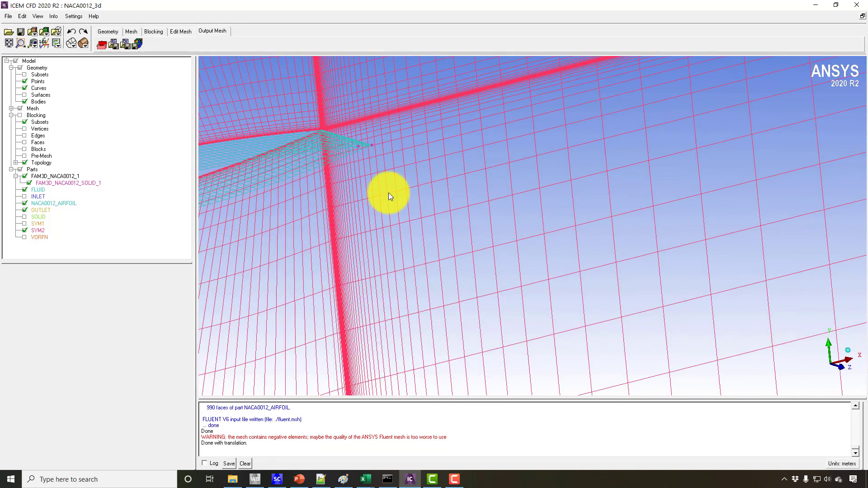
left_click(152, 31)
Step: Run the Determinant 2x2x2 pre-mesh check and show only the 40 elements below 0.05
left_click(220, 43)
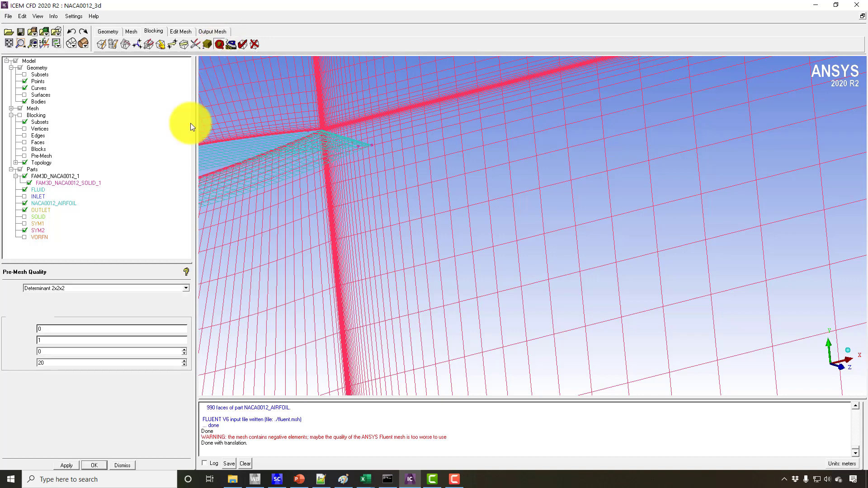
left_click(63, 466)
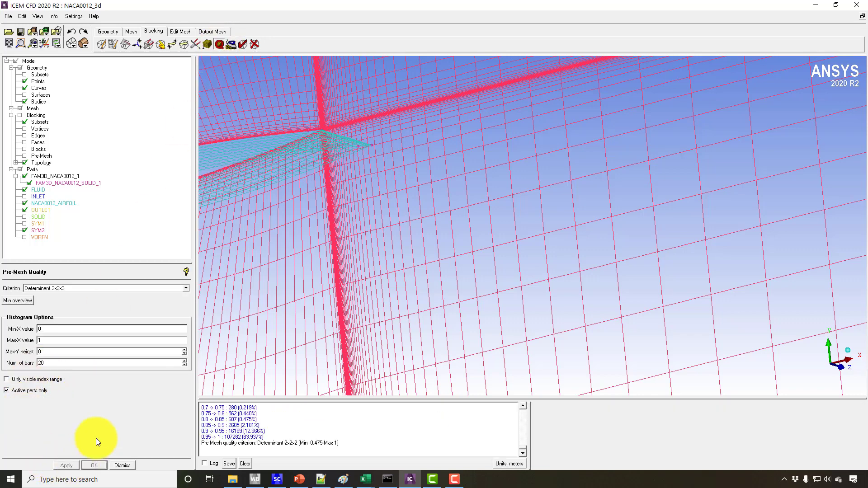
left_click(567, 452)
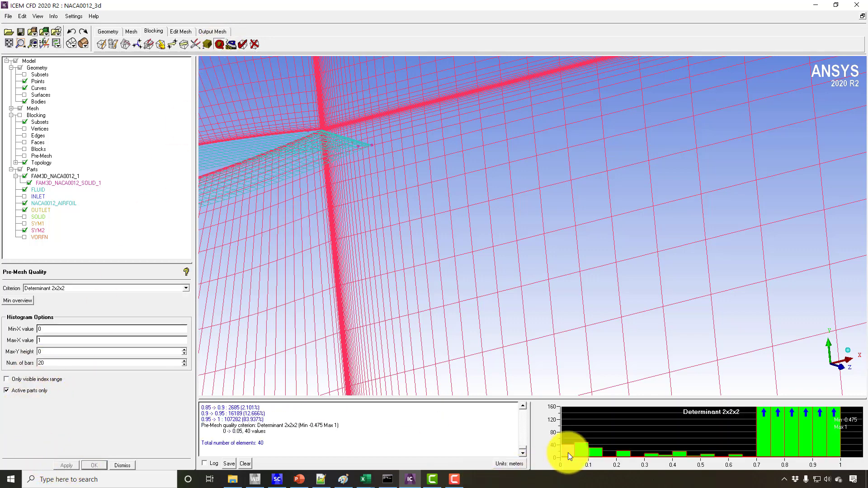
left_click(19, 108)
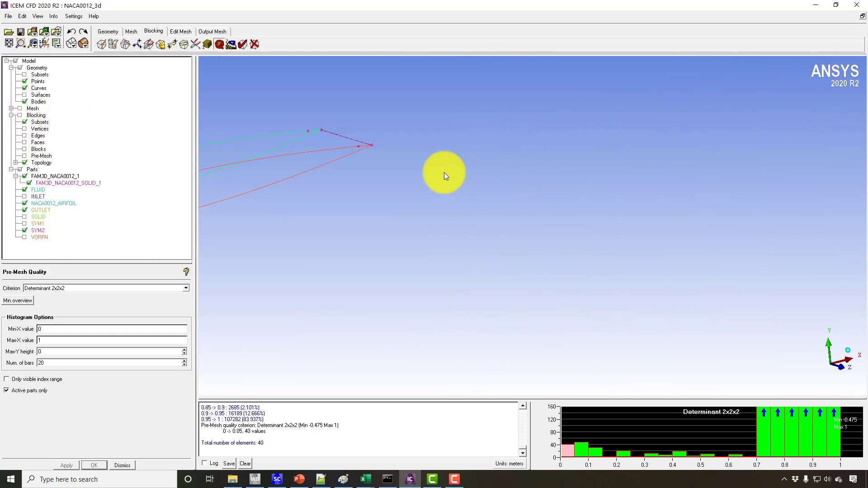
Step: Zoom into the trailing-edge bad elements and display the block edges
scroll(434, 177, "up", 3)
middle_click_drag(312, 142, 535, 210)
scroll(533, 209, "up", 7)
middle_click_drag(430, 141, 538, 285)
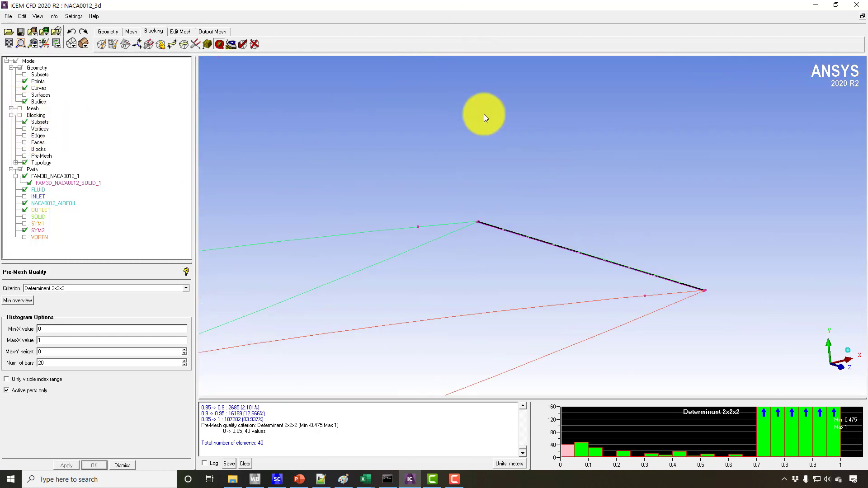
right_click_drag(483, 113, 405, 309)
middle_click_drag(315, 192, 468, 186)
right_click_drag(429, 114, 393, 208)
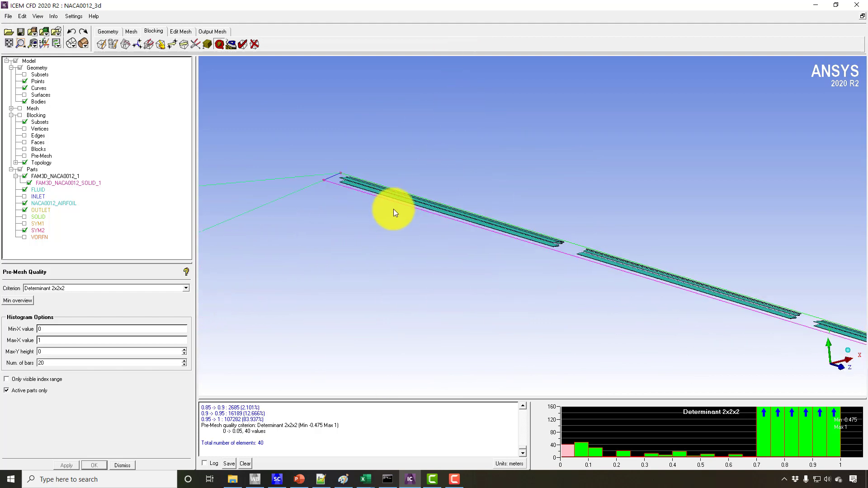
scroll(441, 176, "up", 2)
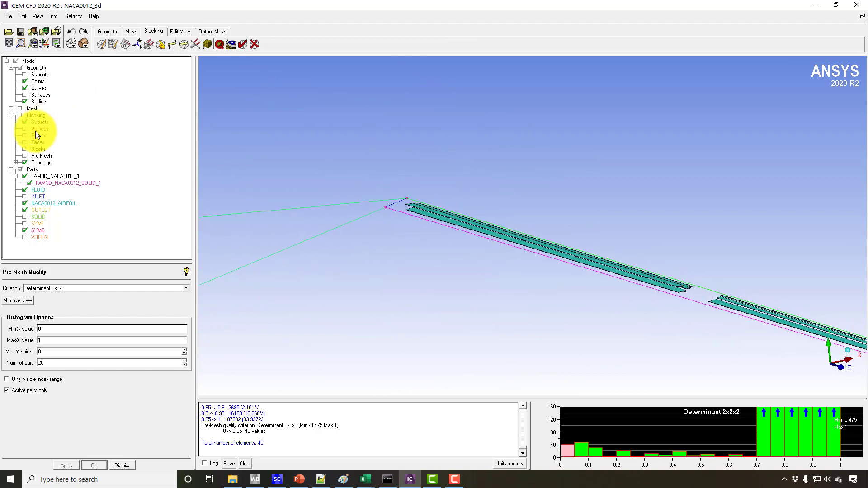
left_click(24, 135)
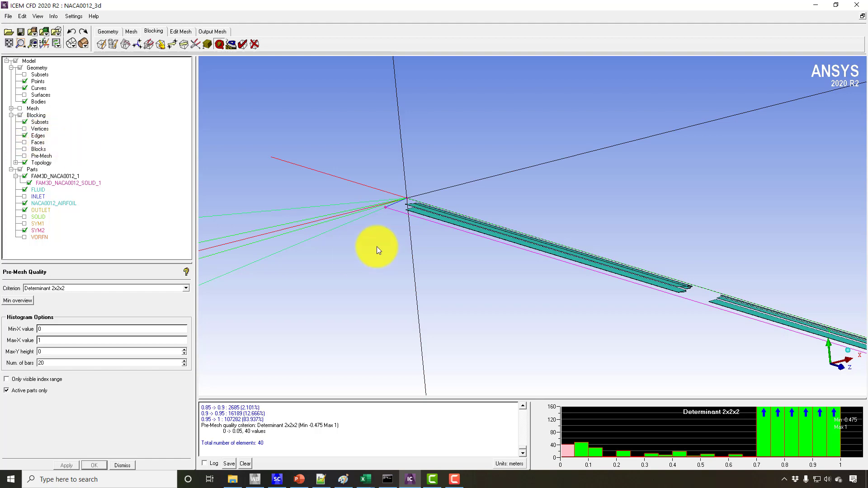
scroll(380, 226, "up", 4)
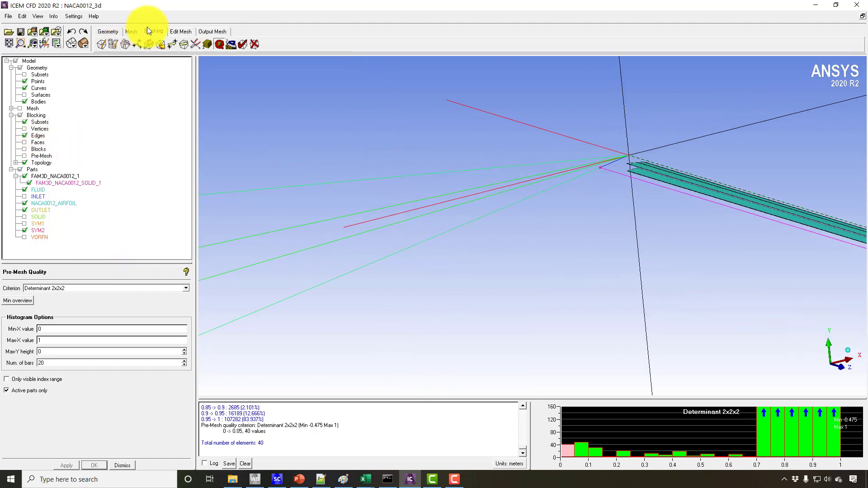
Step: Associate the two trailing-edge block edges to curves EDGE18 and EDGE15
left_click(159, 45)
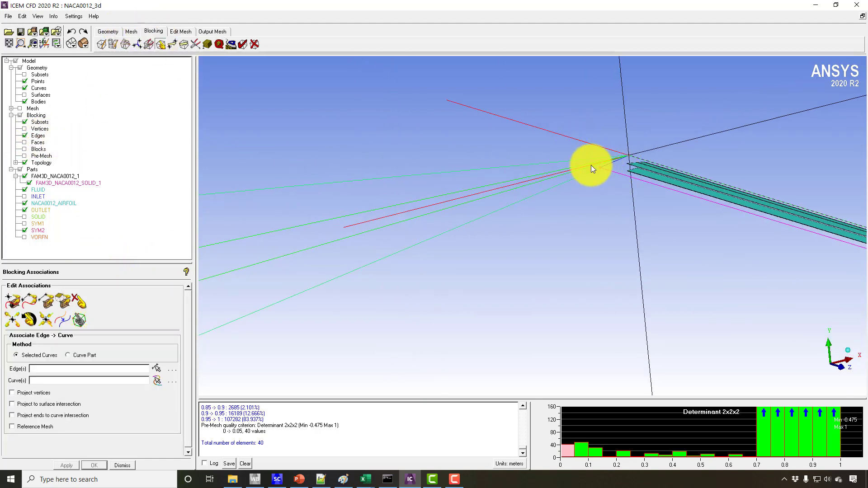
left_click(28, 300)
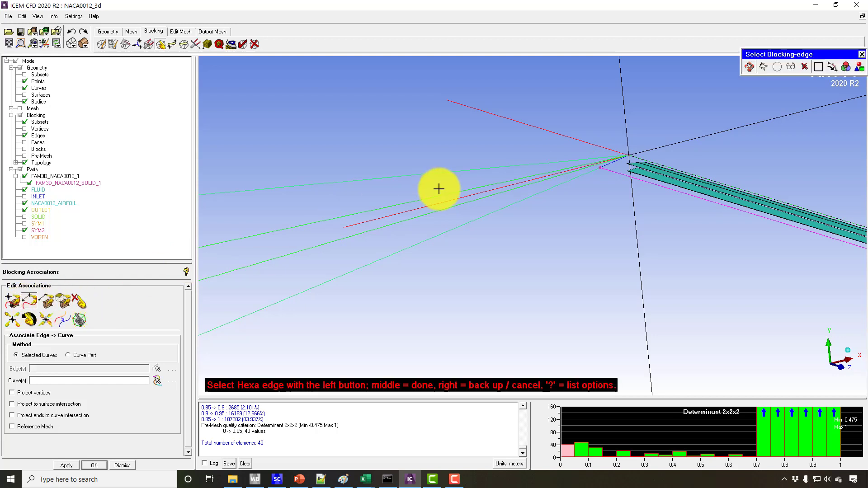
left_click(441, 204)
left_click(442, 206)
middle_click(442, 206)
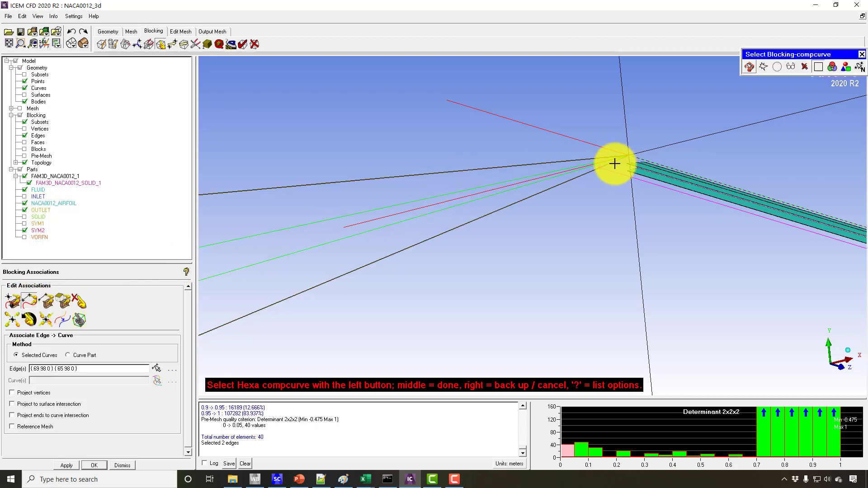
middle_click(591, 199)
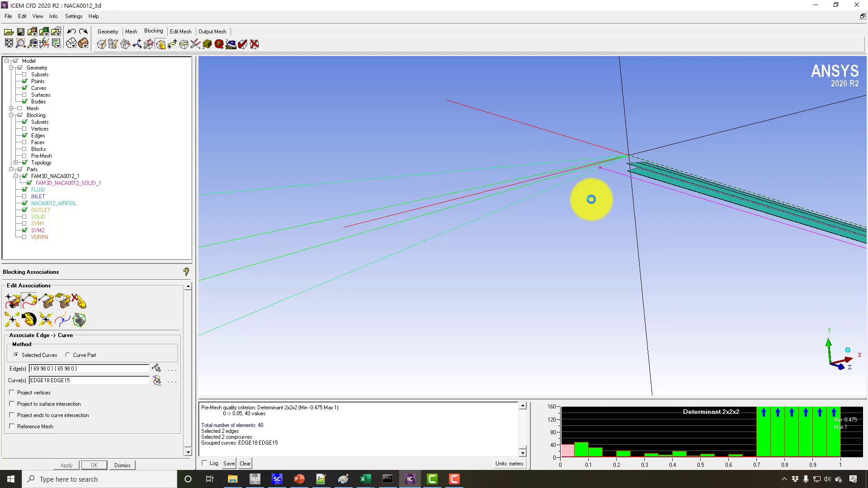
Step: Replot the histogram, recompute the pre-mesh, and display the lowest determinant range (minimum -0.202)
right_click(614, 429)
left_click(625, 392)
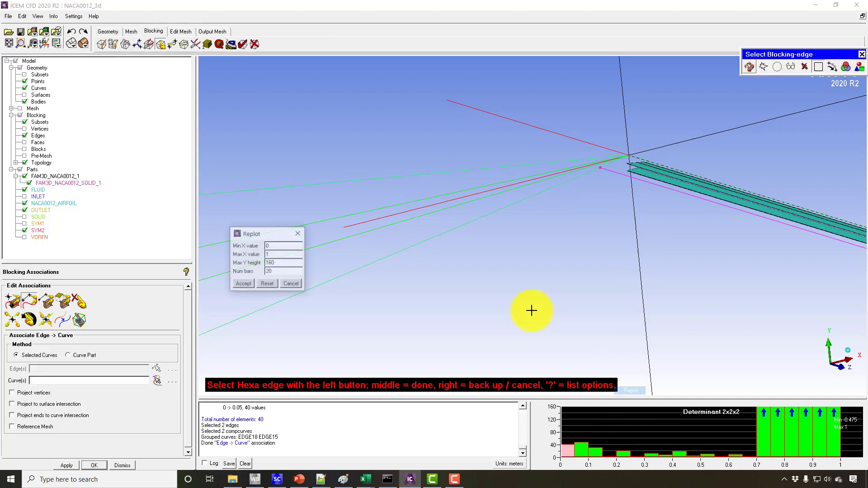
left_click(236, 282)
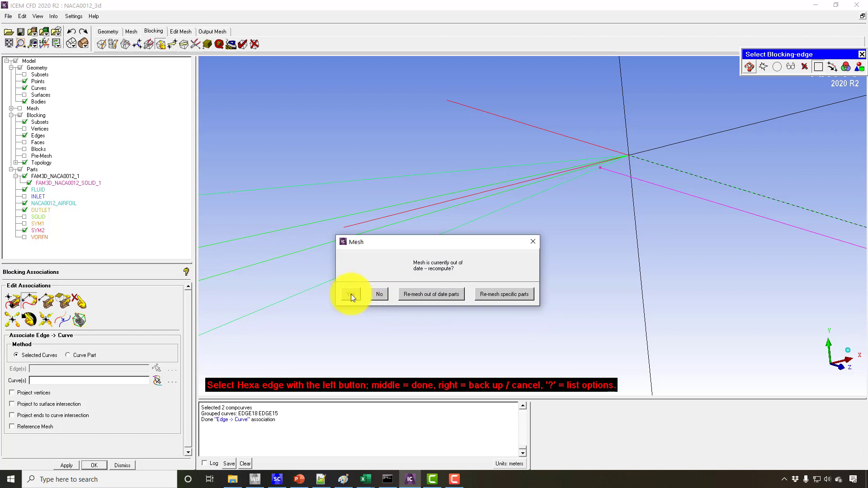
left_click(350, 294)
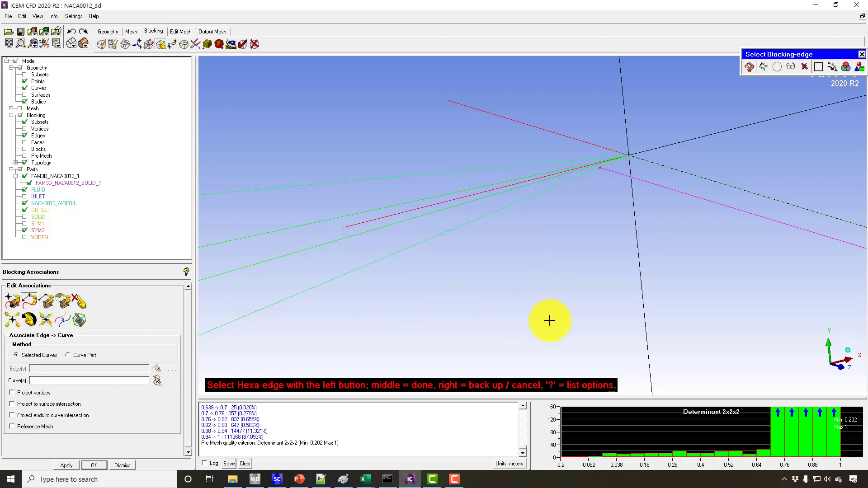
left_click(607, 453)
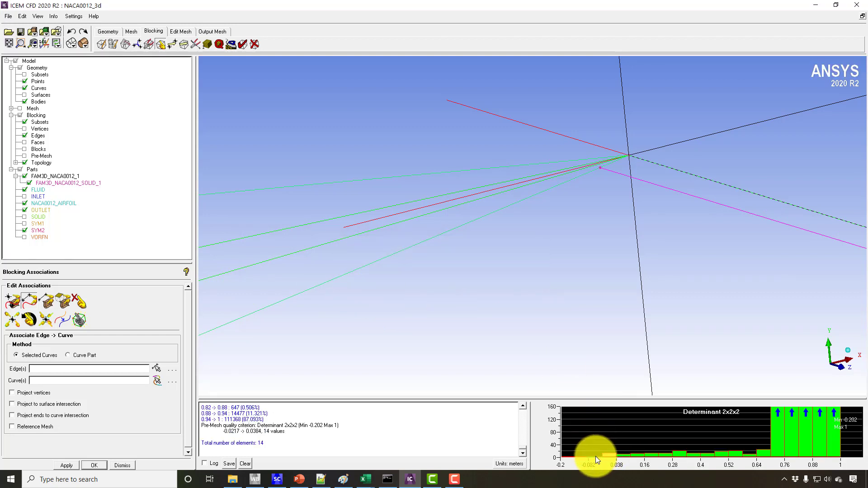
Step: Add the next low range, then rerun Pre-Mesh Quality with Min-X 0, Max-X 1 and 20 bars
left_click(624, 454)
left_click(636, 454)
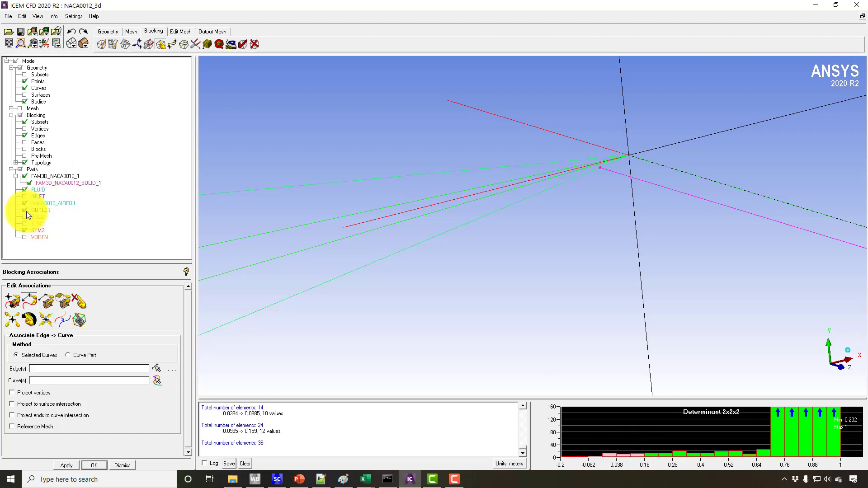
left_click(214, 43)
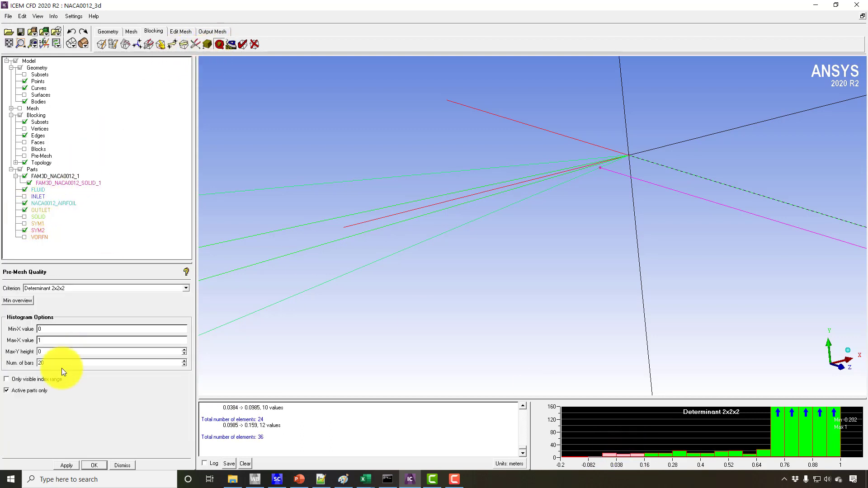
left_click(66, 465)
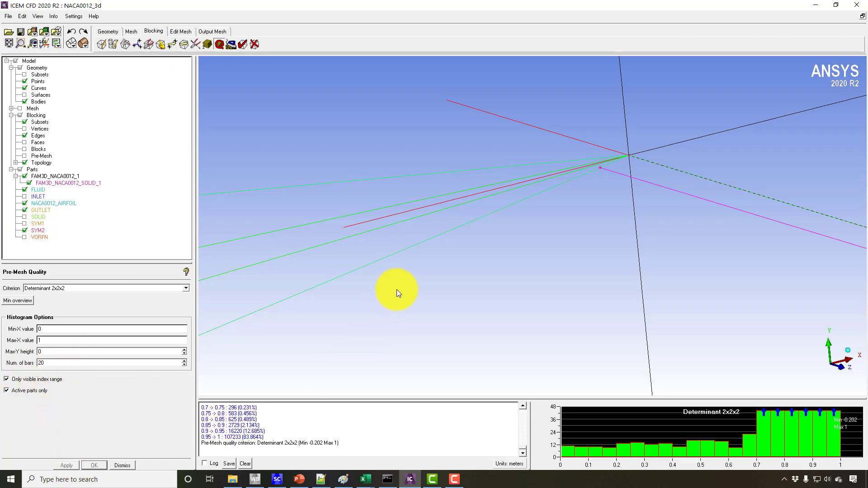
Step: Display the elements below 0.05 and between 0.05–0.1, rotating around the trailing edge
left_click(568, 452)
left_click(584, 455, "shift")
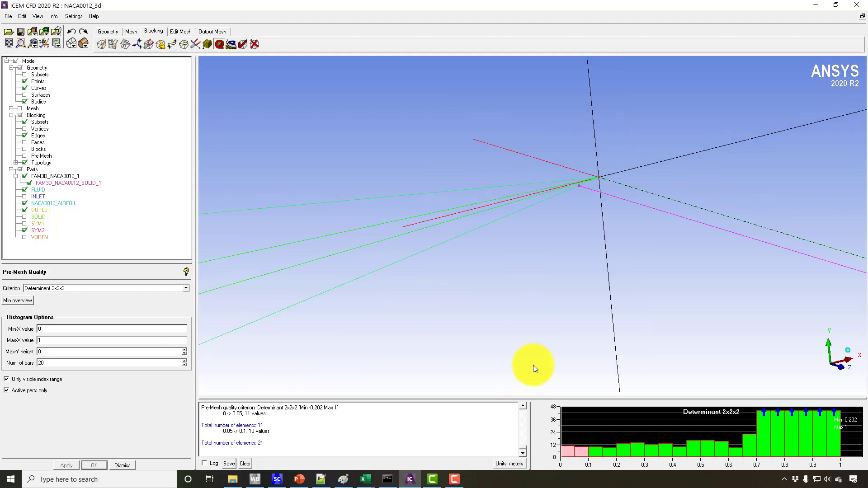
left_click_drag(518, 224, 316, 150)
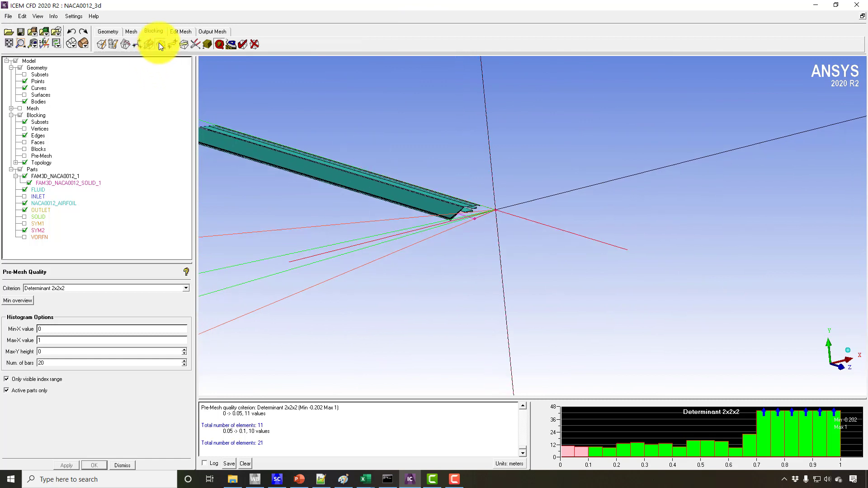
Step: Associate the trailing-edge block edges to curves EDGE17 and EDGE13
left_click(160, 43)
left_click(29, 298)
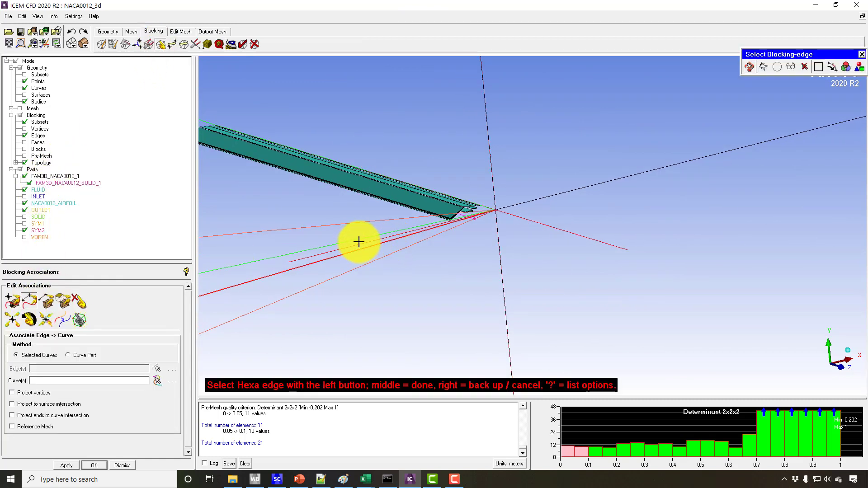
left_click(345, 236)
middle_click(345, 236)
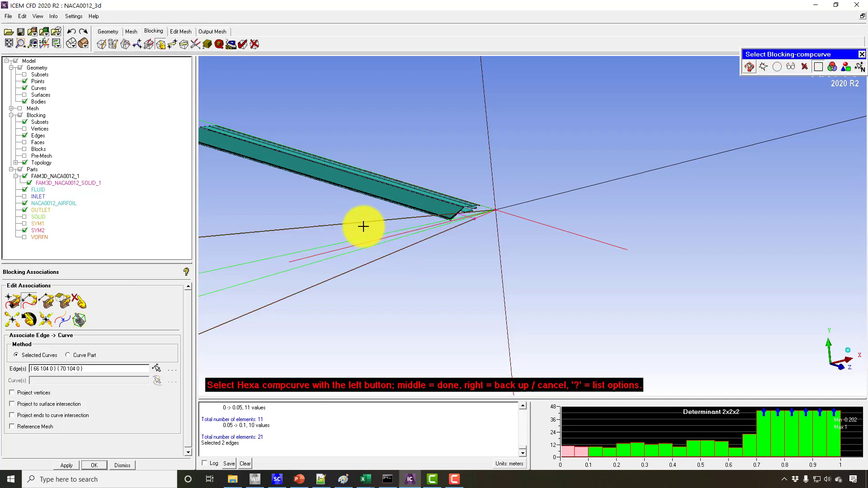
scroll(464, 223, "up", 2)
left_click(469, 217)
scroll(471, 223, "up", 2)
middle_click(472, 224)
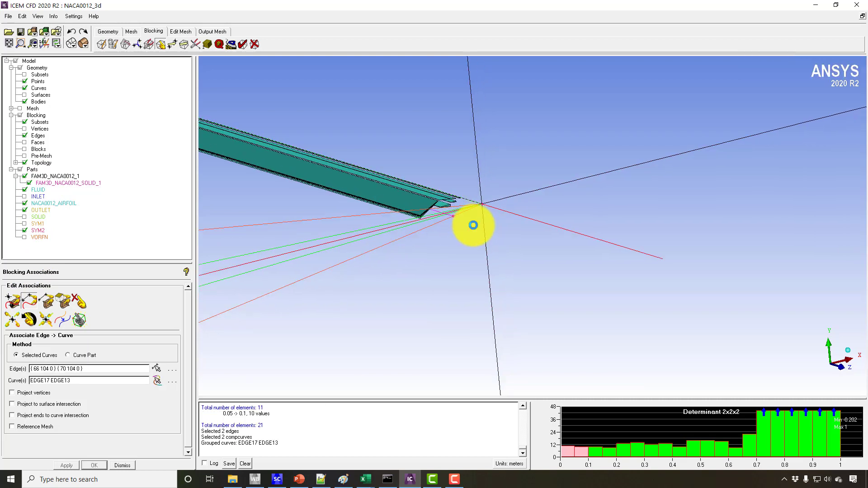
Step: Replot the determinant histogram and recompute the pre-mesh
right_click(592, 411)
left_click(608, 445)
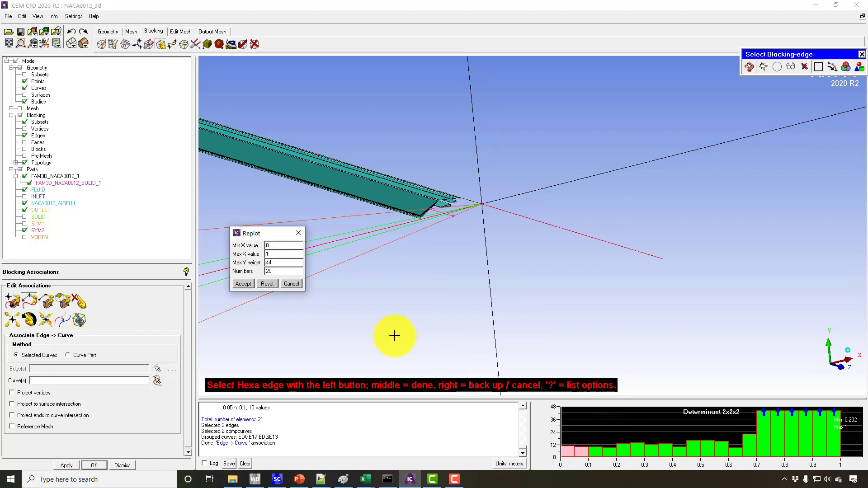
left_click(244, 284)
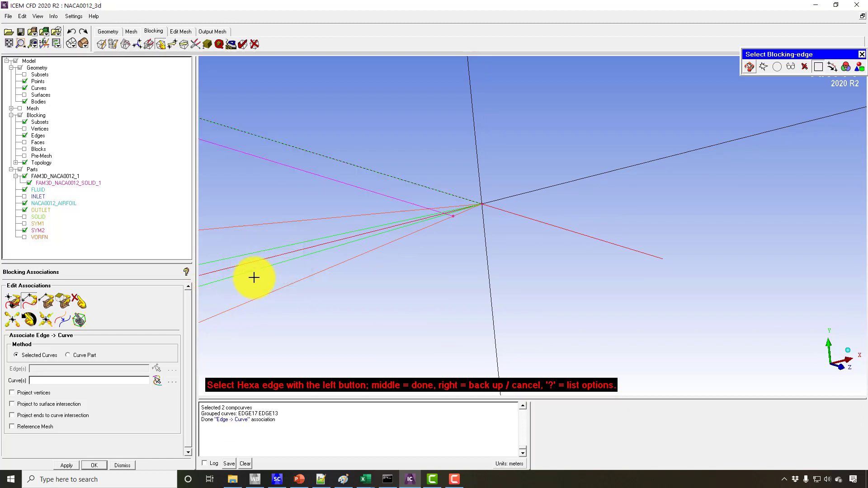
left_click(359, 297)
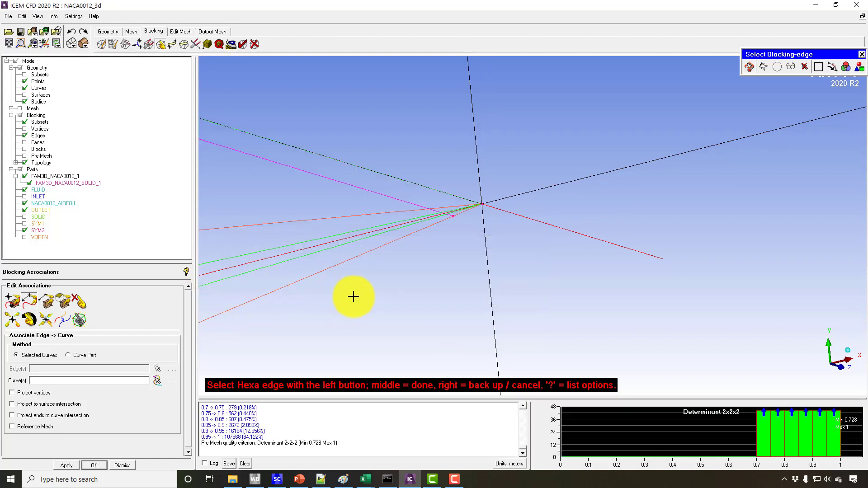
middle_click(353, 296)
Step: Associate the dashed edge leading to the trailing edge with curve EDGE14
left_click(29, 301)
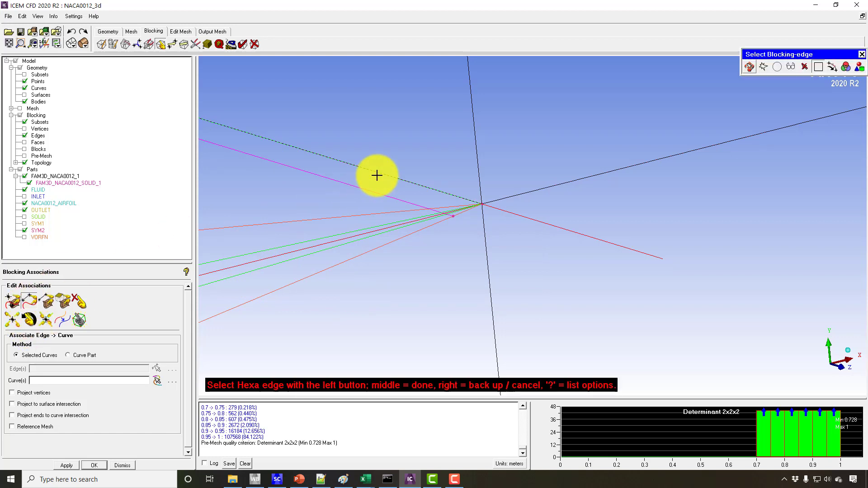
left_click(380, 173)
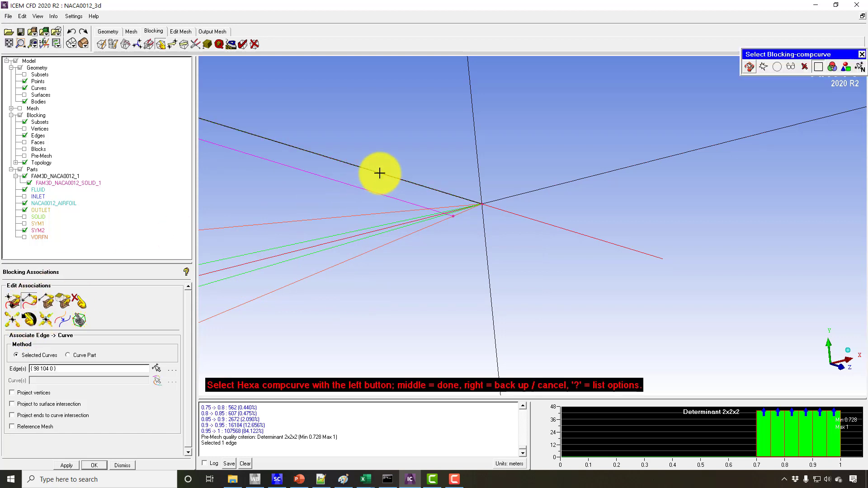
left_click(380, 173)
middle_click(367, 164)
middle_click(412, 164)
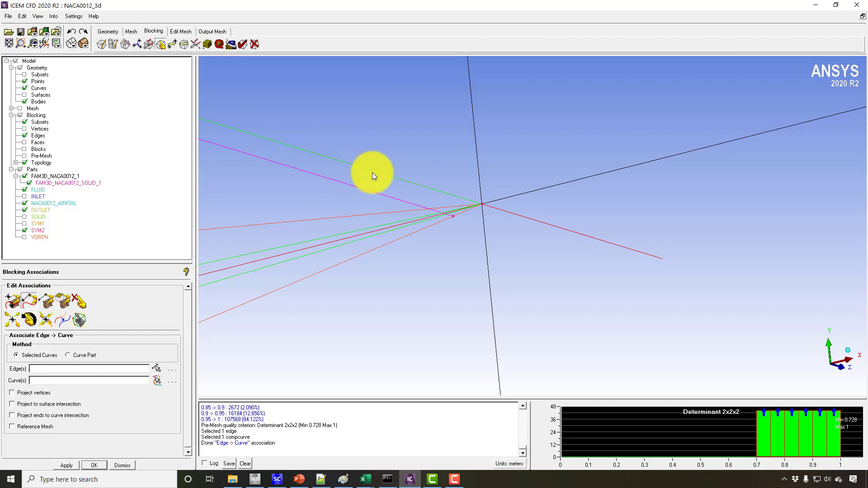
Step: Replot the histogram and recompute the pre-mesh, reaching minimum determinant 0.728
right_click(632, 421)
left_click(643, 424)
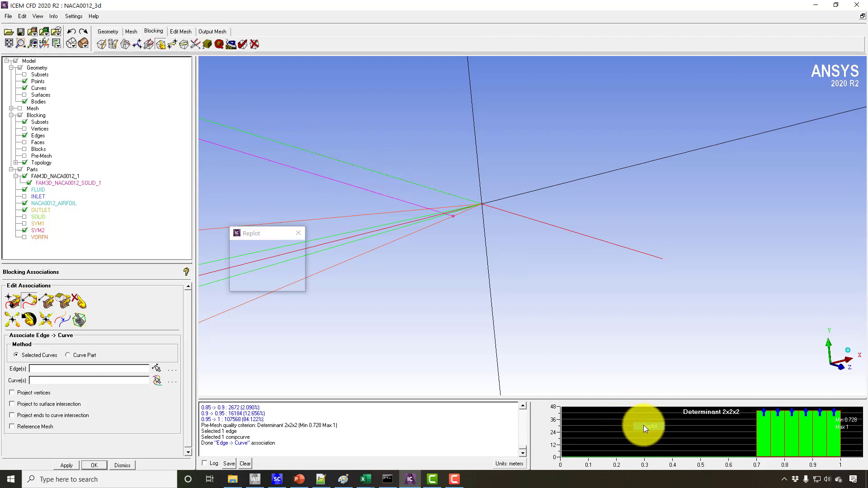
left_click(250, 283)
left_click(41, 156)
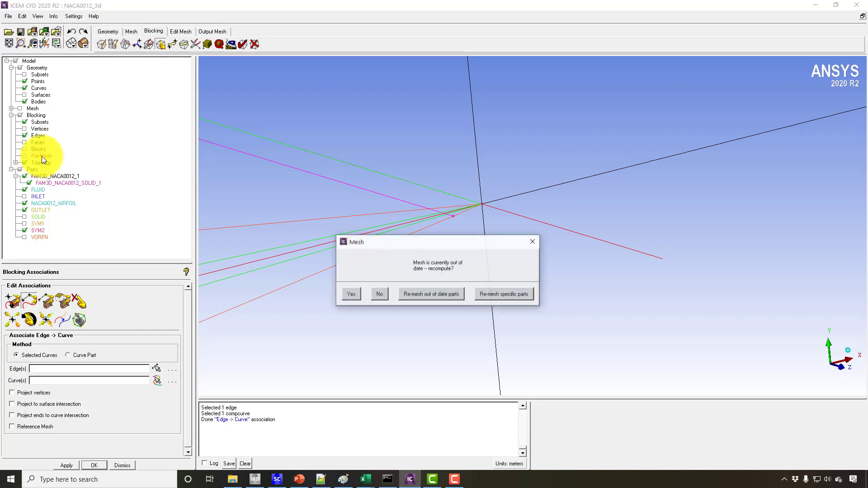
left_click(346, 294)
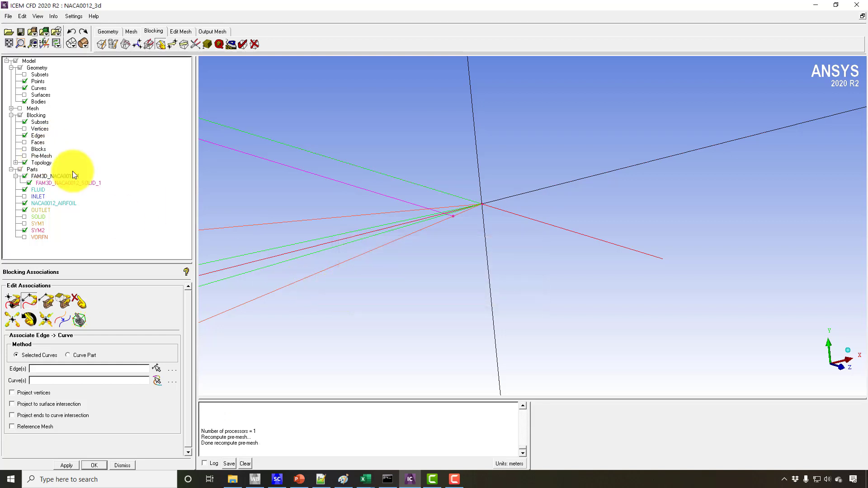
Step: Convert the pre-mesh to an unstructured mesh
right_click(38, 155)
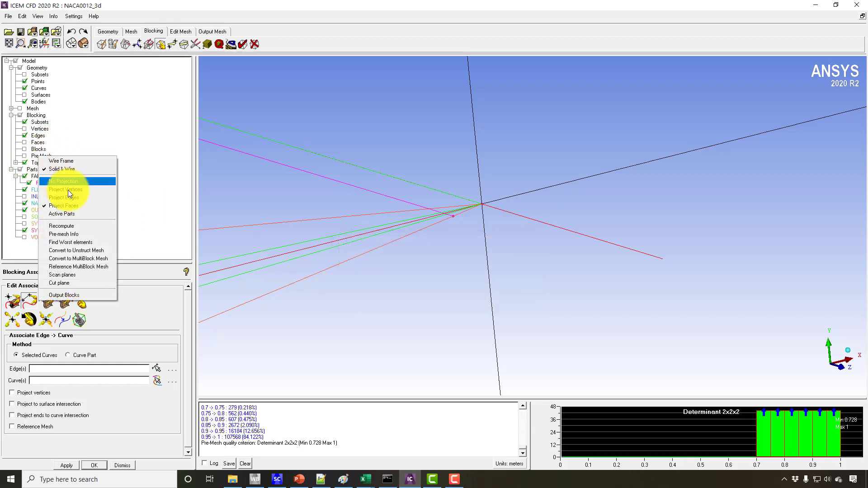
left_click(75, 250)
left_click(435, 289)
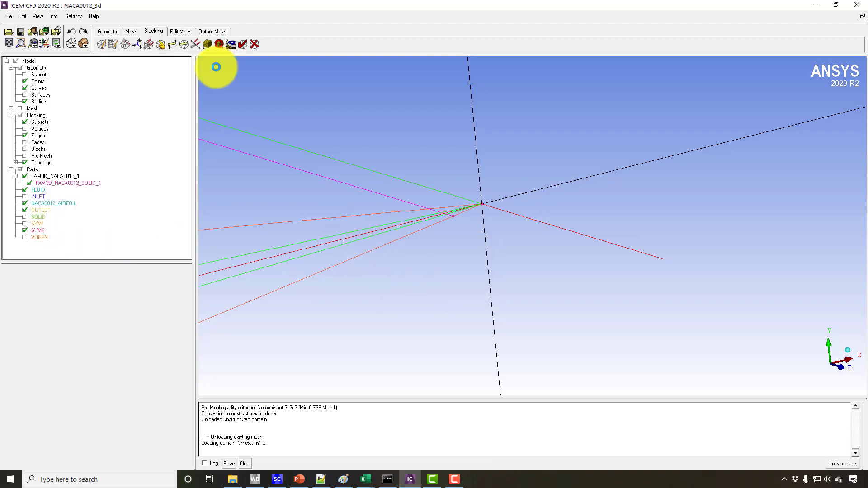
Step: Save the project and write the Fluent mesh, overwriting the existing fluent.msh
left_click(217, 30)
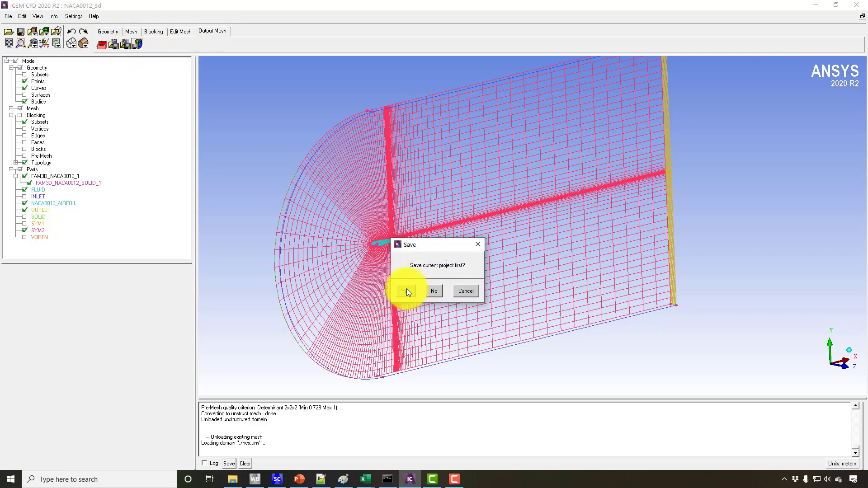
left_click(405, 289)
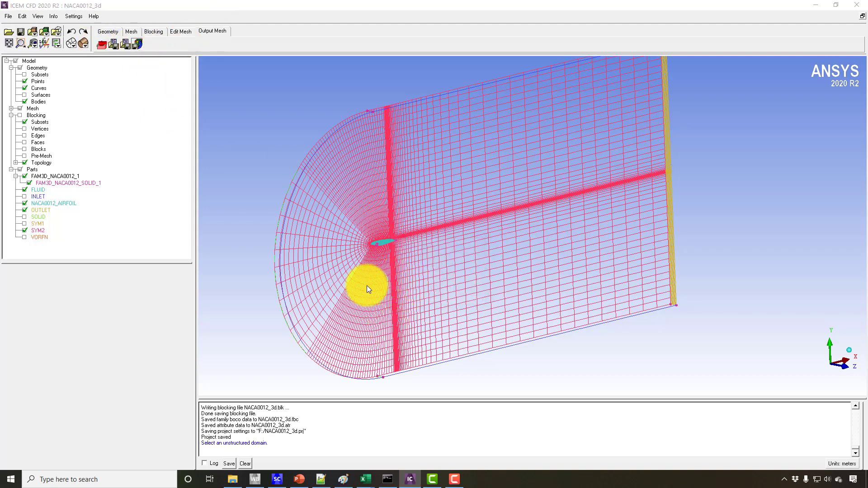
left_click(360, 243)
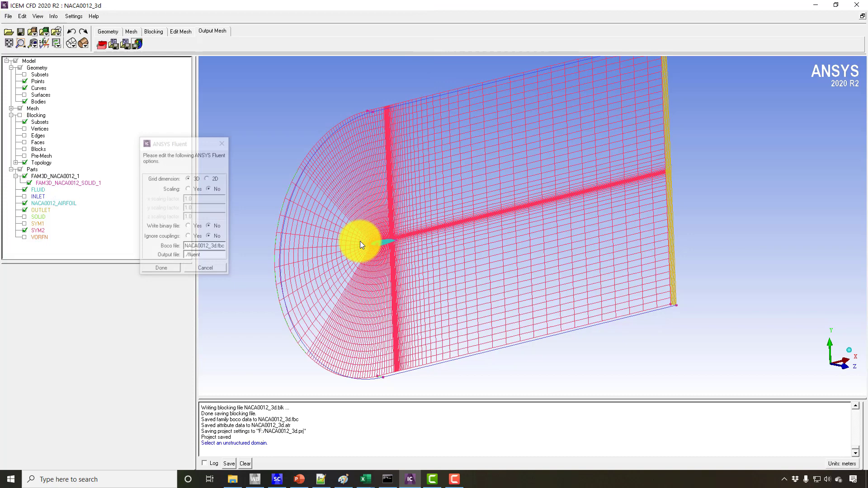
left_click(162, 270)
left_click(421, 294)
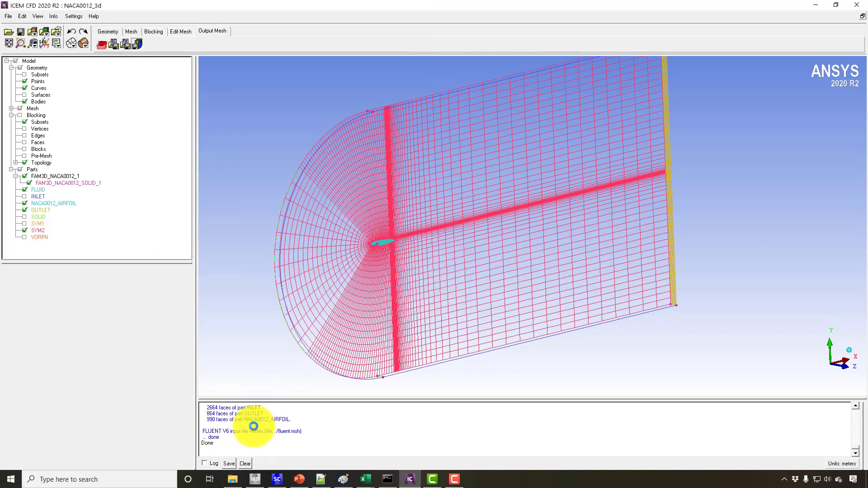
Step: In File Explorer on F:, rename fluent.msh to NACA0012_3D
left_click(232, 479)
scroll(257, 267, "down", 5)
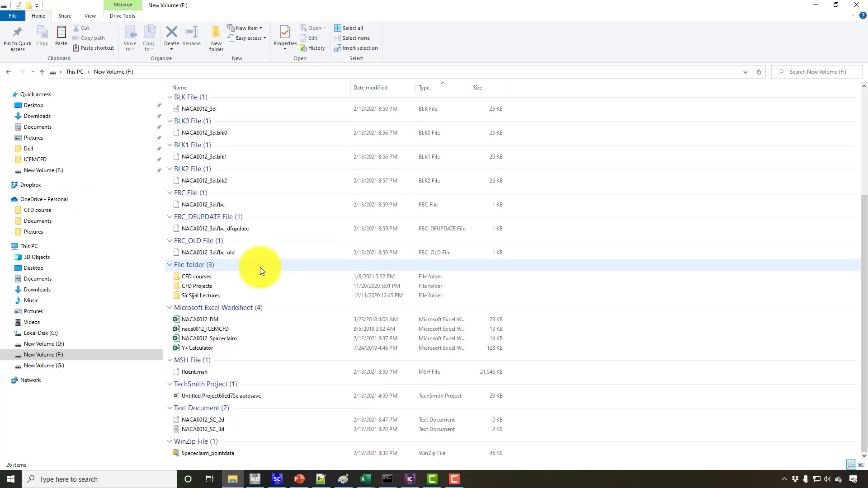
right_click(192, 372)
left_click(217, 350)
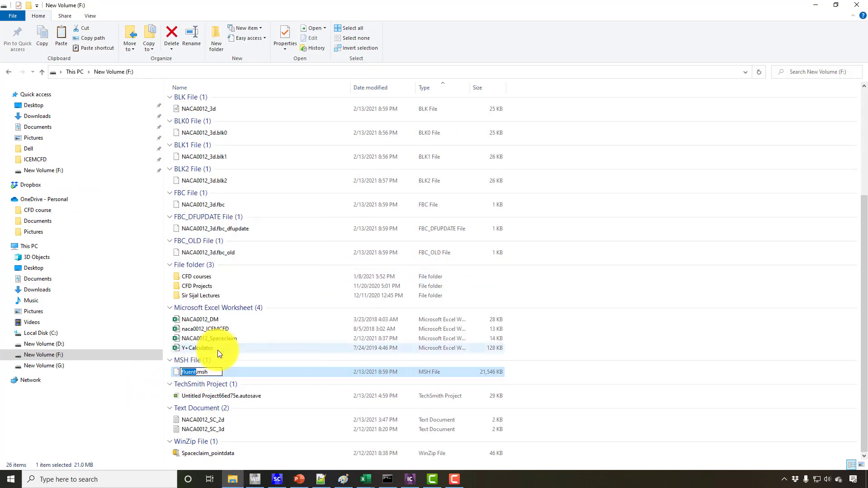
type("NACA0012_3D")
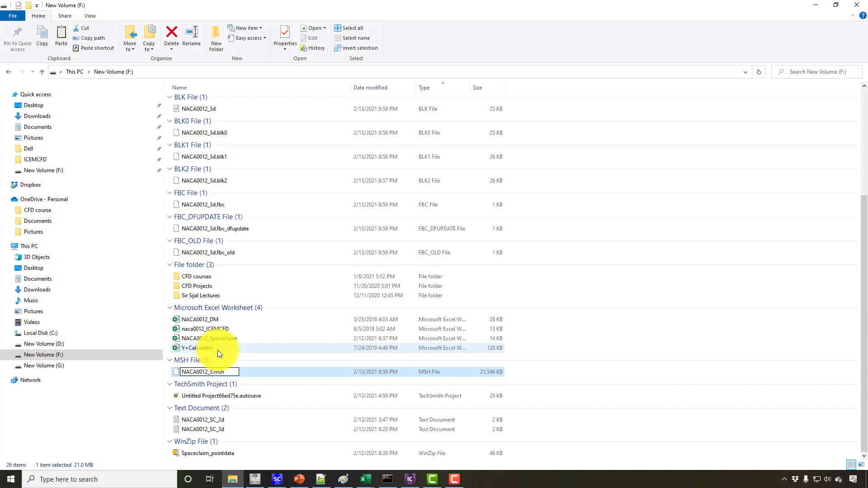